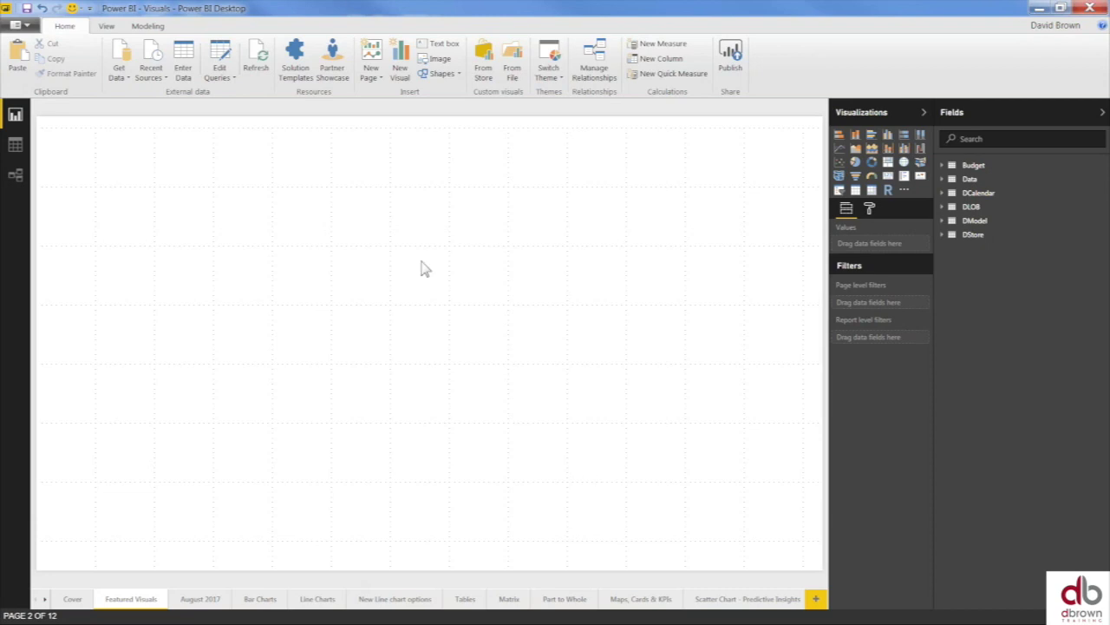
pyautogui.click(111, 28)
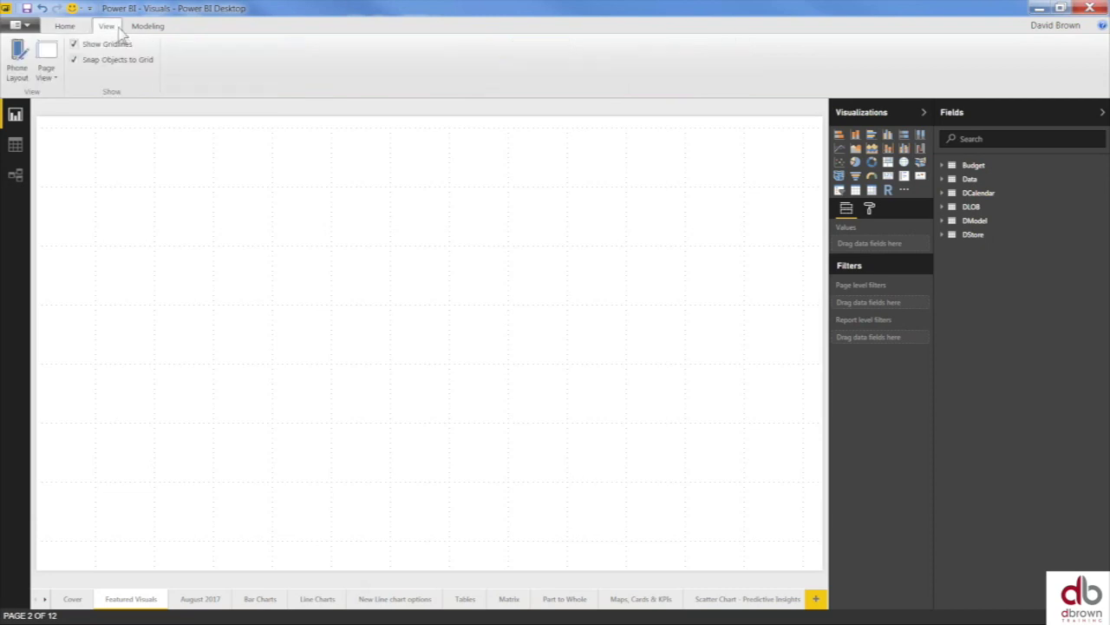
pyautogui.click(148, 26)
pyautogui.click(65, 26)
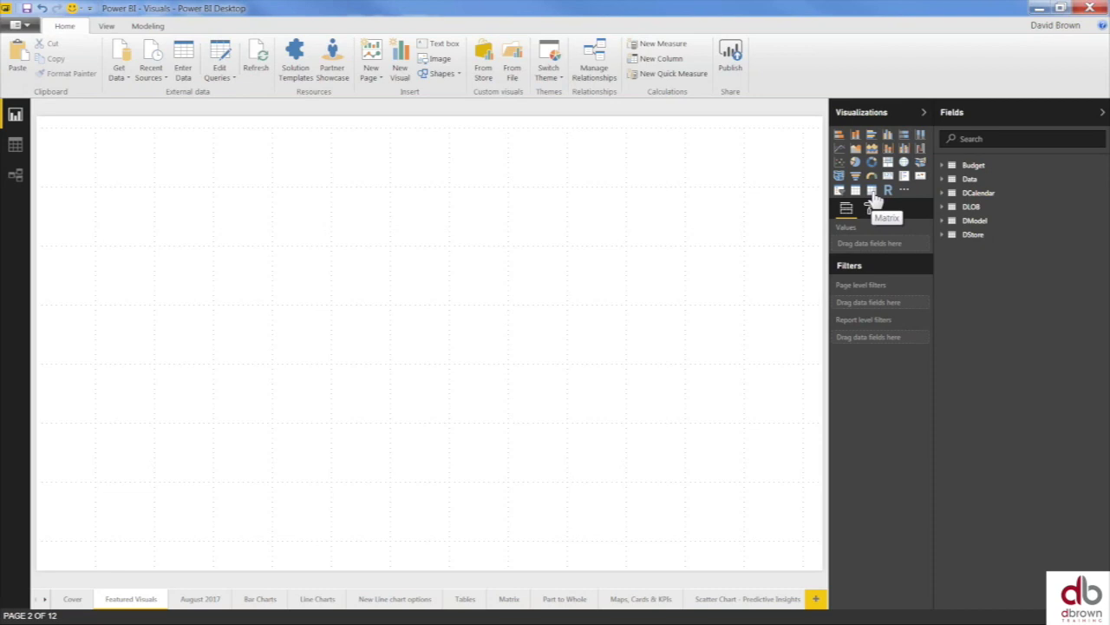
# - Insert an empty Matrix visual and enlarge it across the Featured Visuals page
pyautogui.click(873, 193)
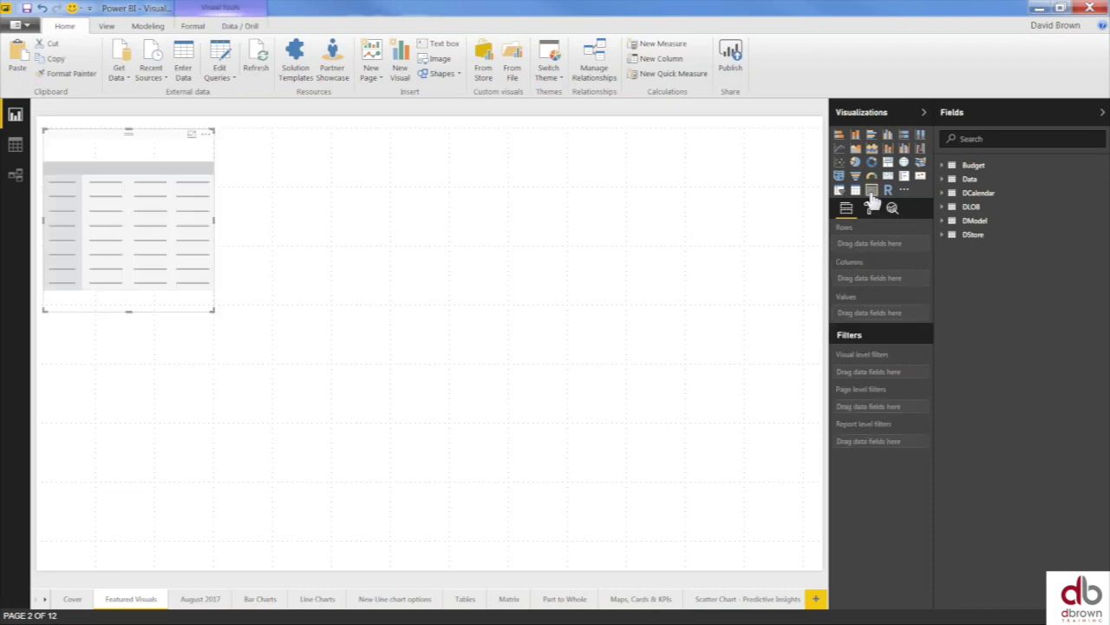
pyautogui.moveTo(217, 317); pyautogui.dragTo(407, 467)
pyautogui.click(408, 467)
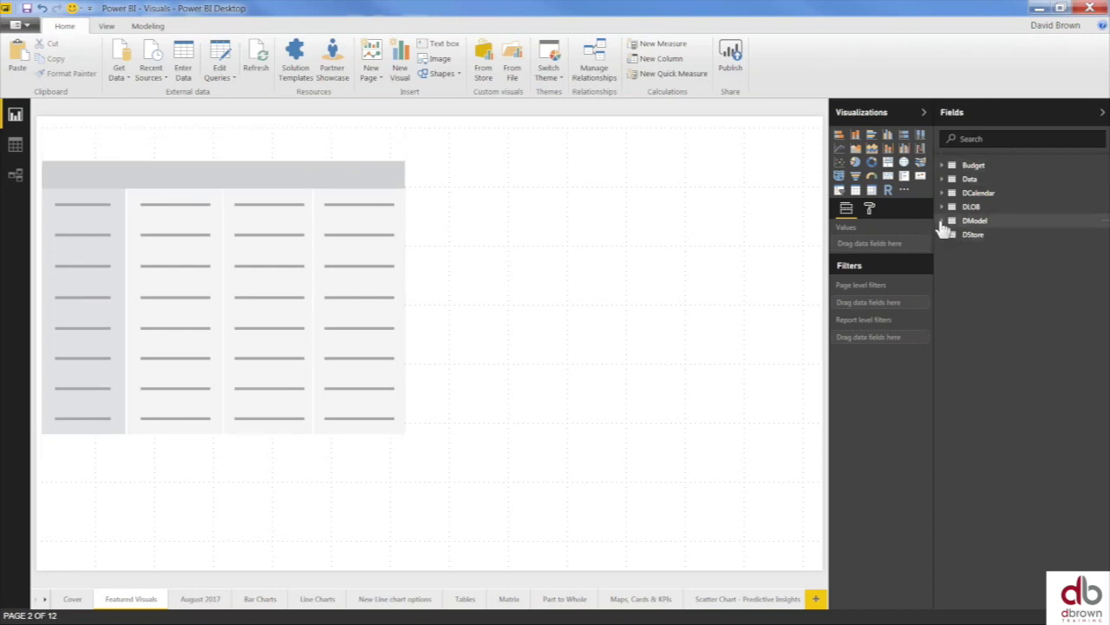
# - Put DStore Region in the matrix rows and Data Revenue Sum in its values
pyautogui.click(942, 236)
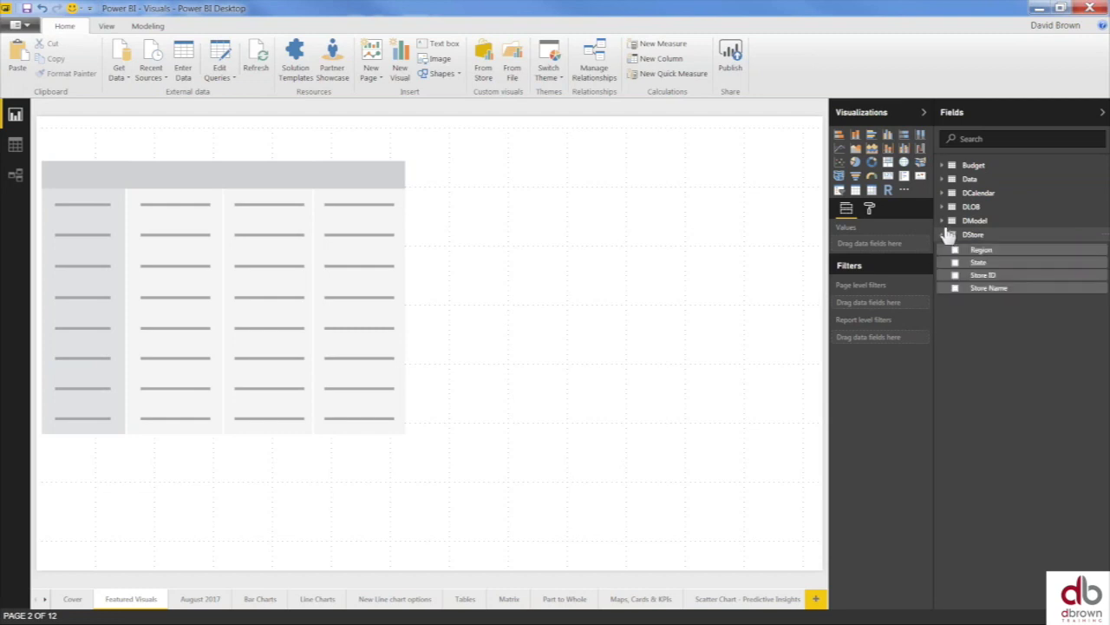
pyautogui.click(955, 250)
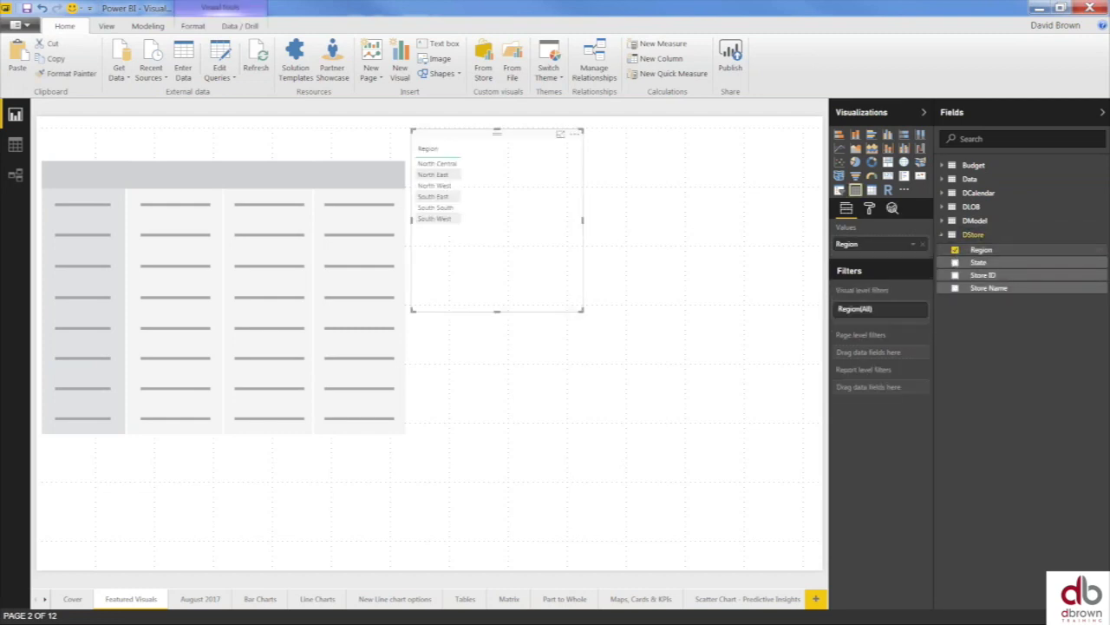
pyautogui.press('Delete')
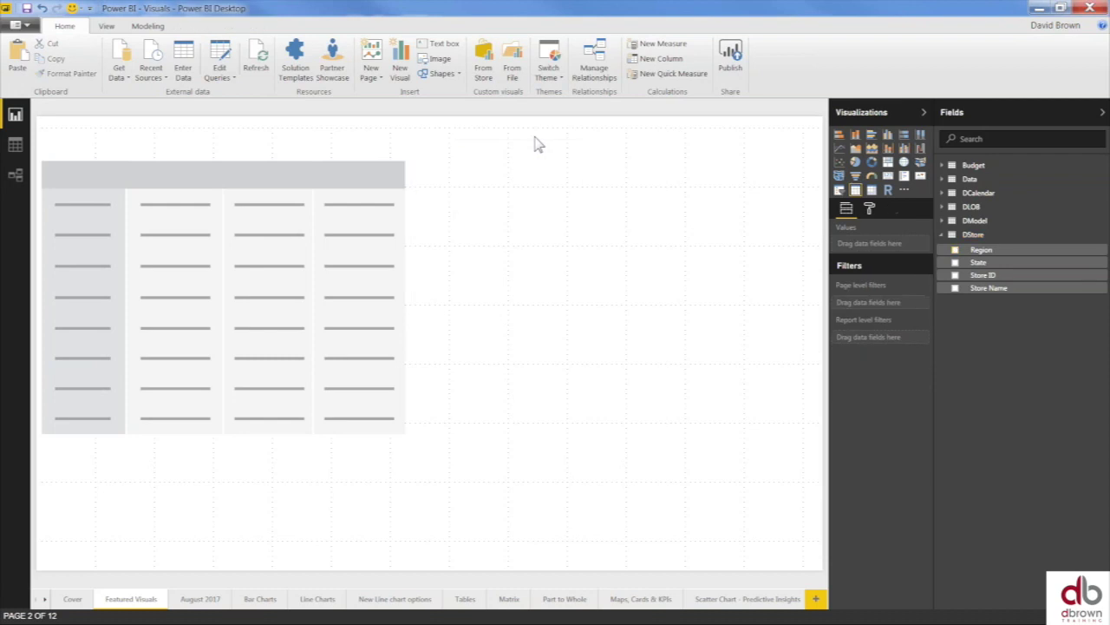
pyautogui.click(288, 182)
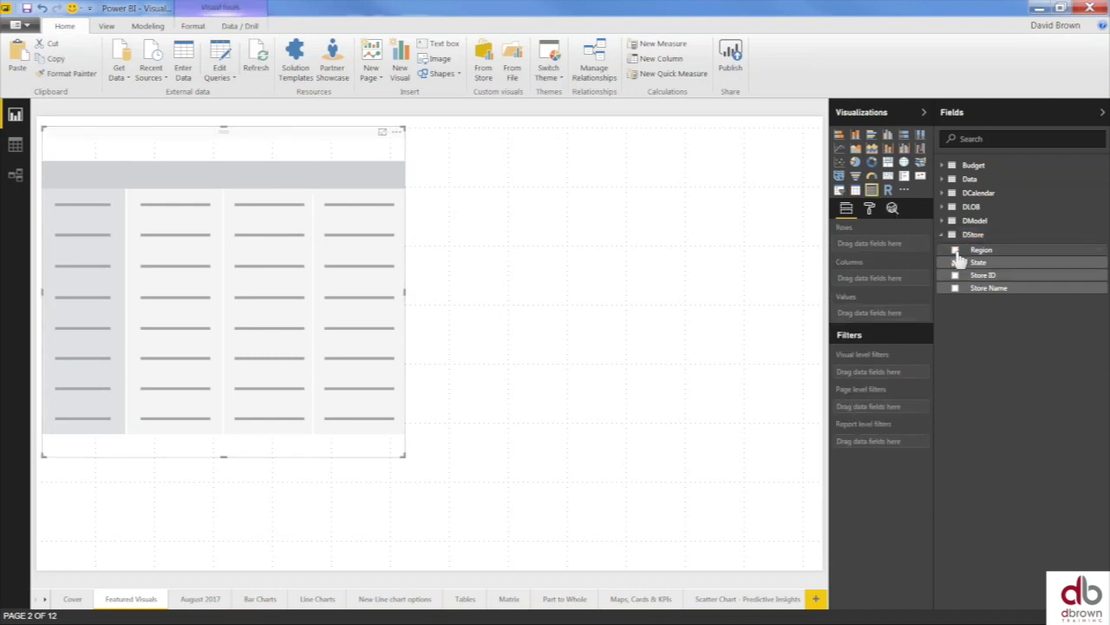
pyautogui.click(955, 250)
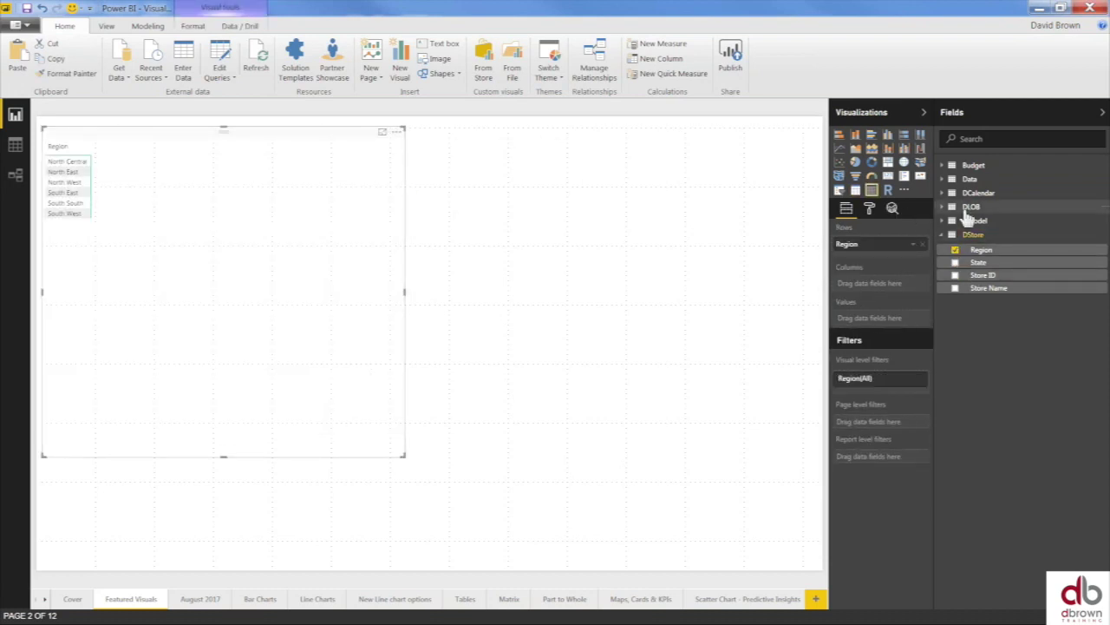
pyautogui.click(945, 179)
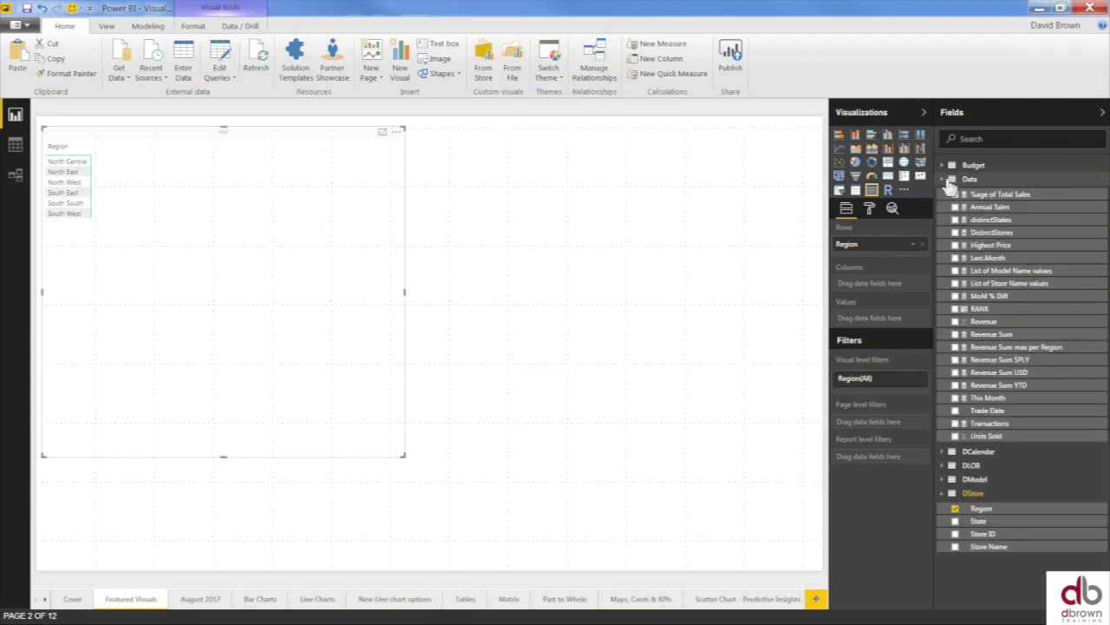
pyautogui.click(956, 335)
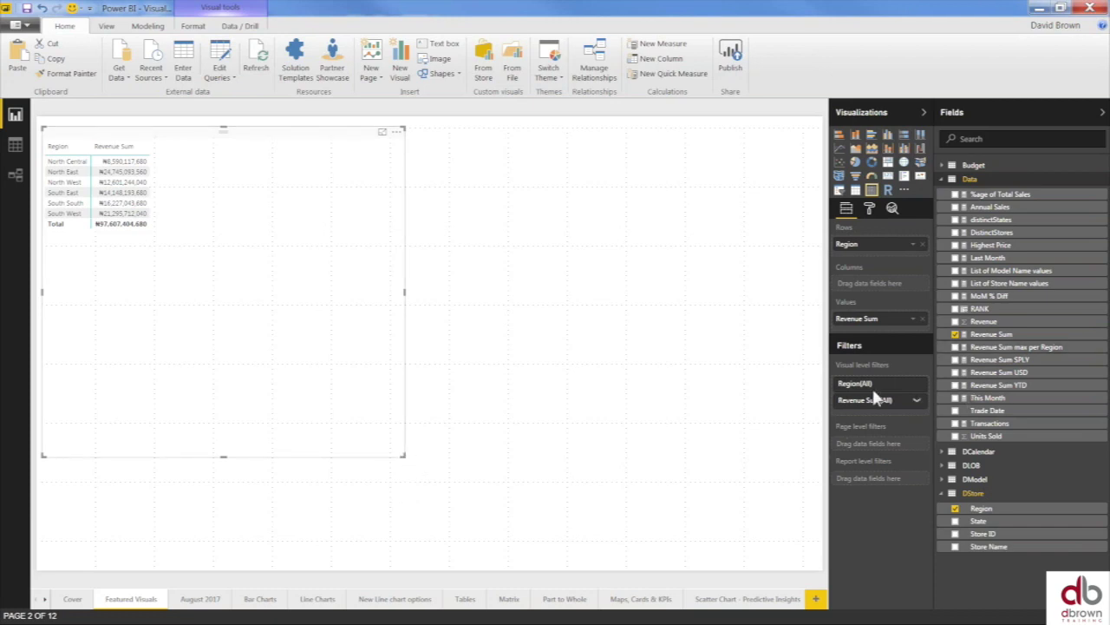
# - Enlarge the matrix Values text size in the Format pane
pyautogui.click(871, 211)
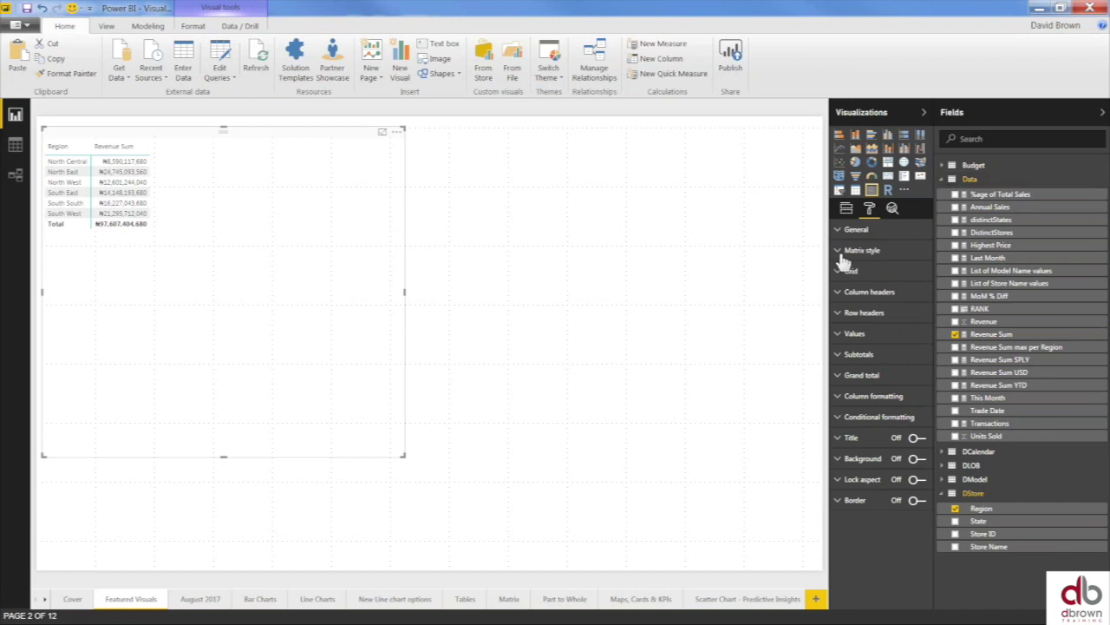
pyautogui.click(852, 231)
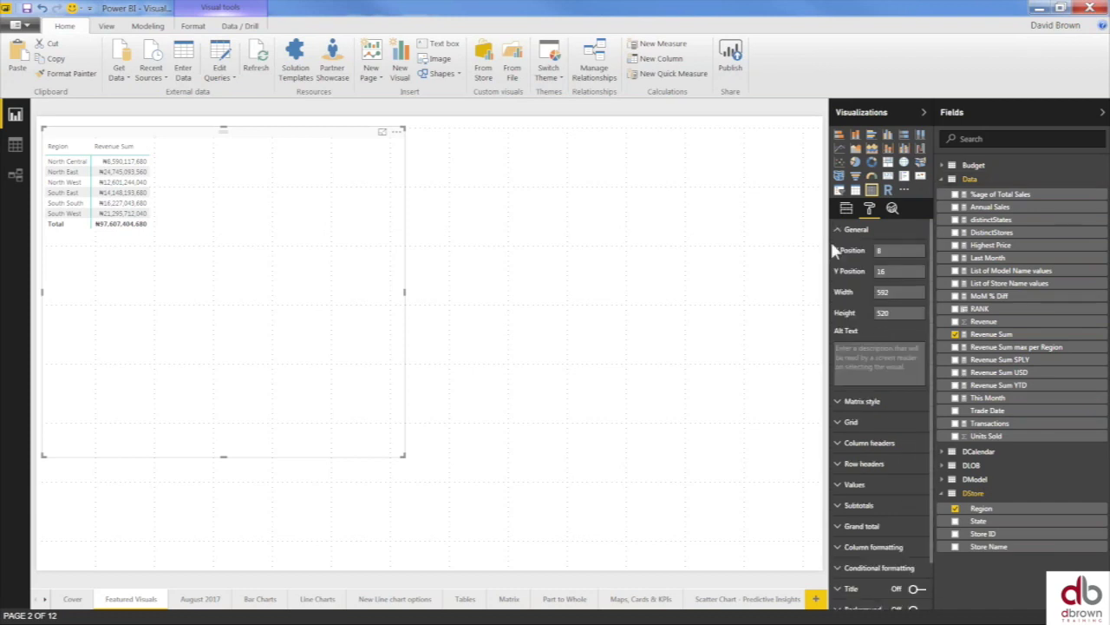
pyautogui.click(849, 229)
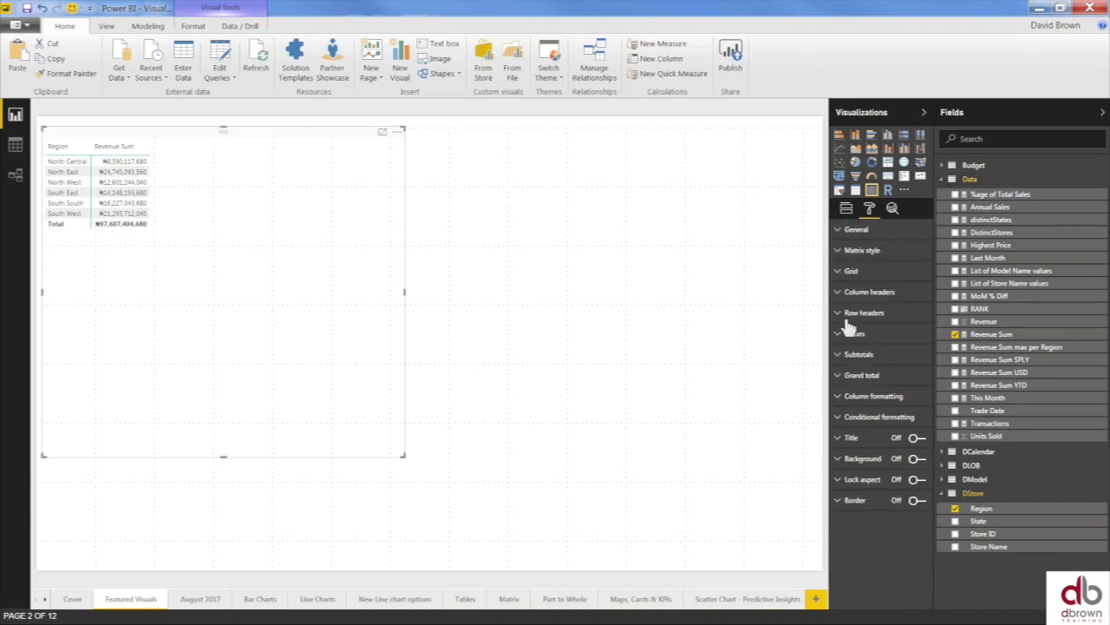
pyautogui.click(851, 336)
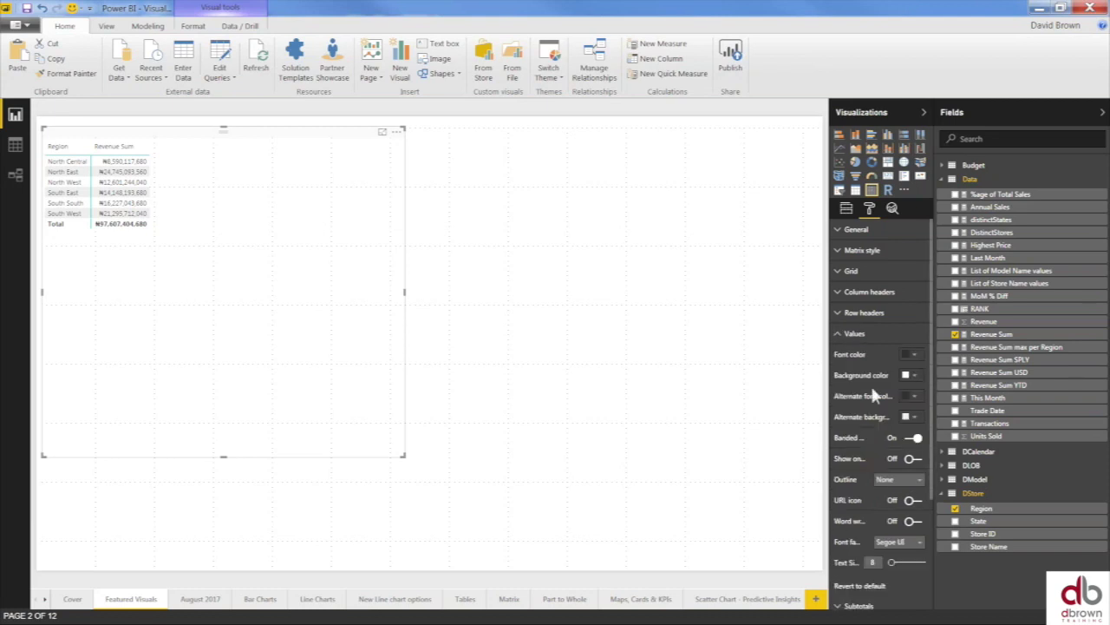
pyautogui.moveTo(893, 563); pyautogui.dragTo(902, 568)
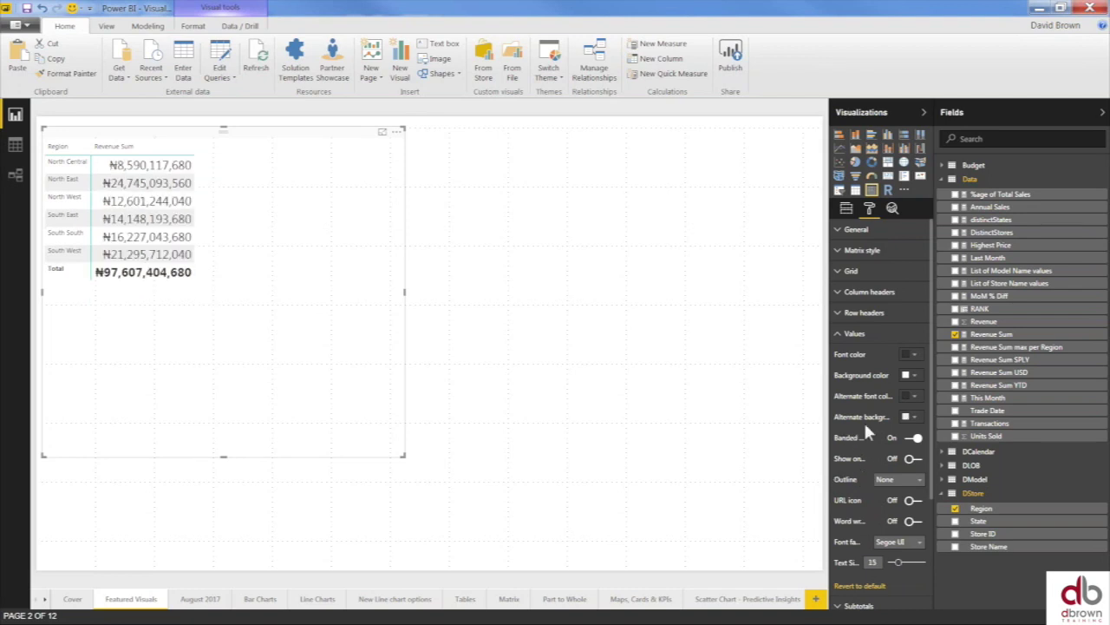
pyautogui.click(843, 334)
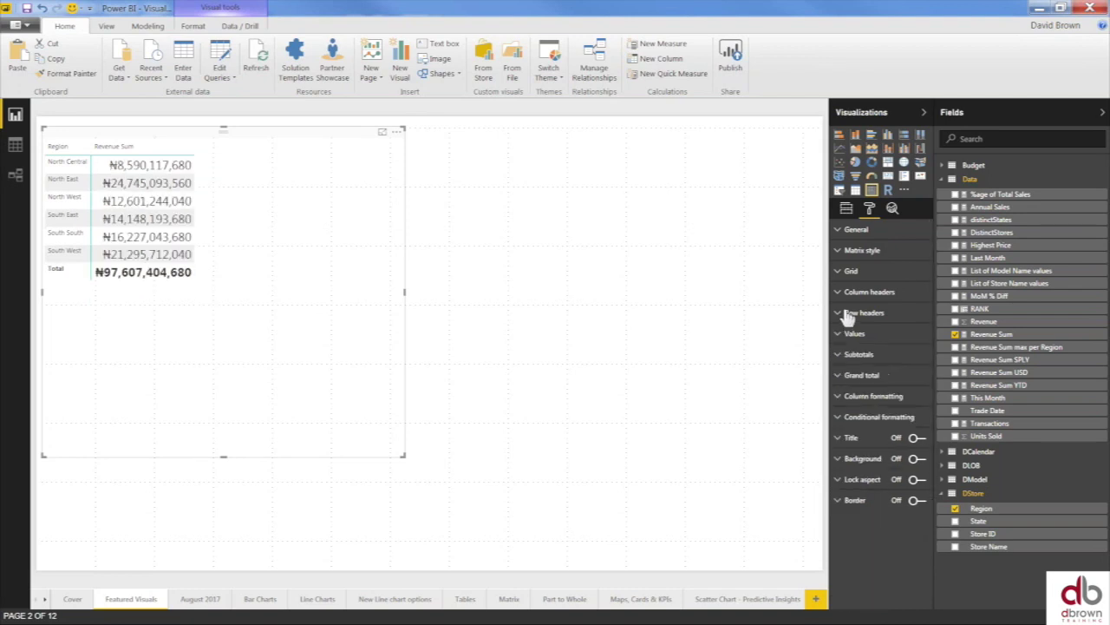
# - Set row header stepped indentation to 15 and column header text size to 14
pyautogui.click(848, 313)
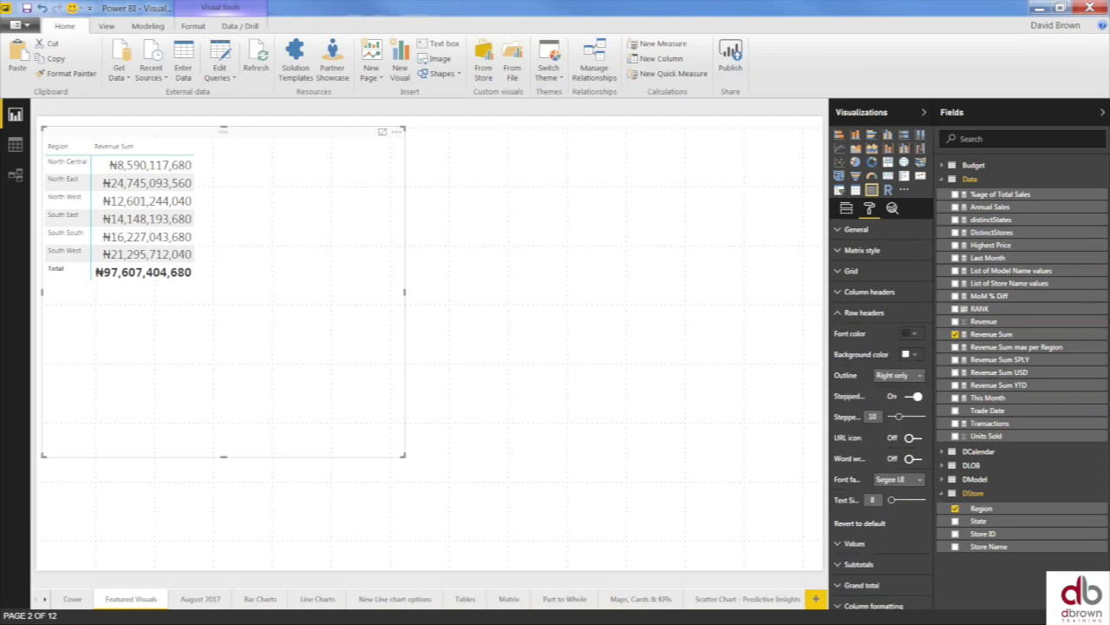
pyautogui.moveTo(899, 420); pyautogui.dragTo(903, 416)
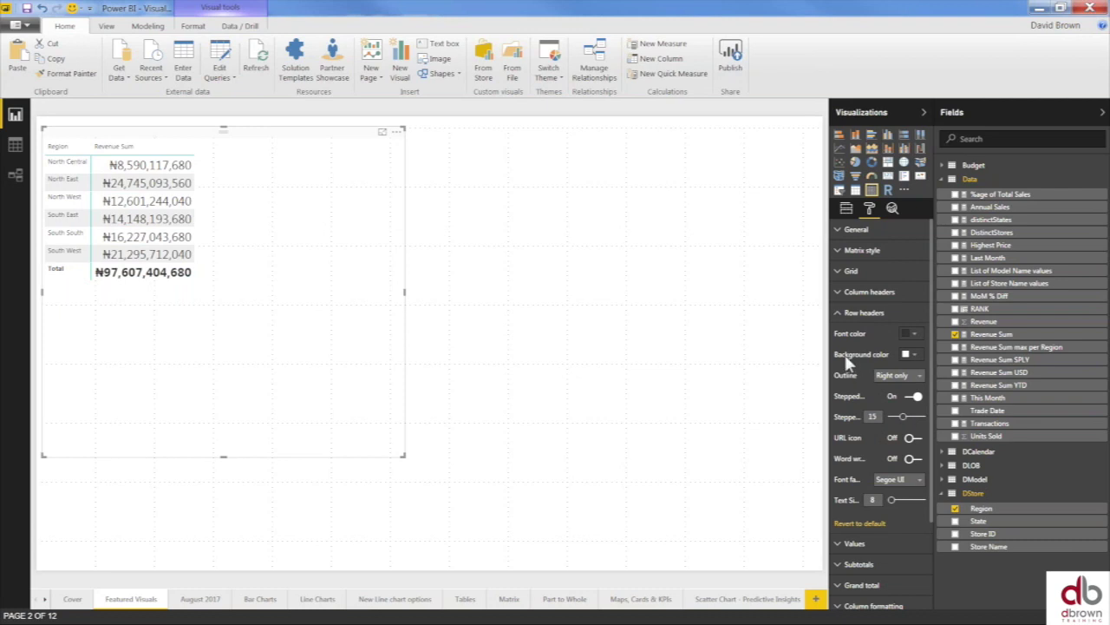
pyautogui.click(841, 314)
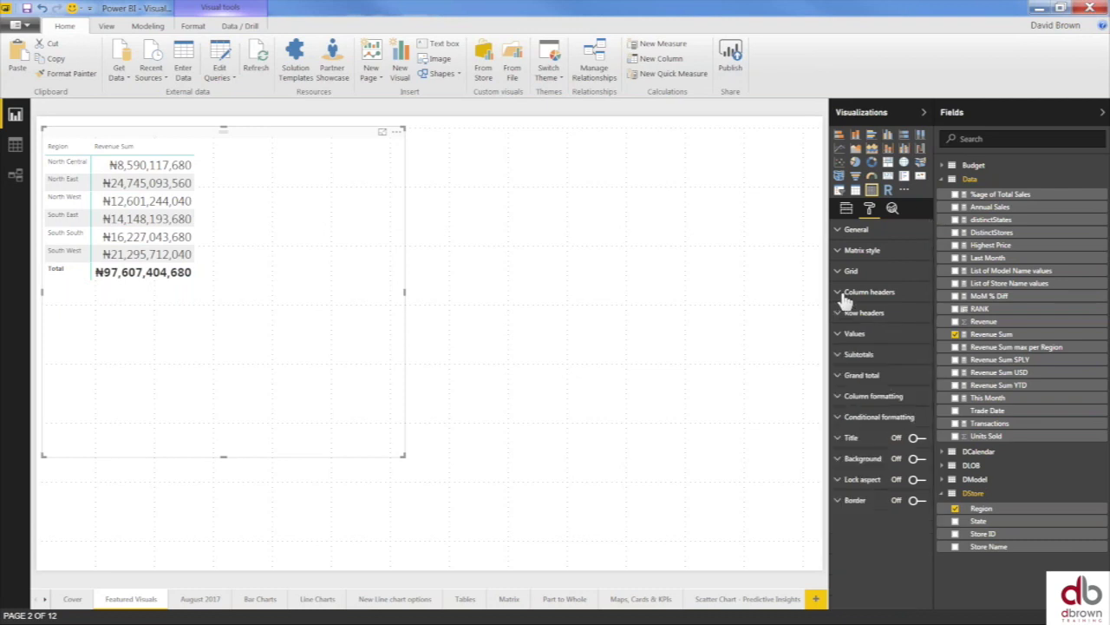
pyautogui.click(844, 293)
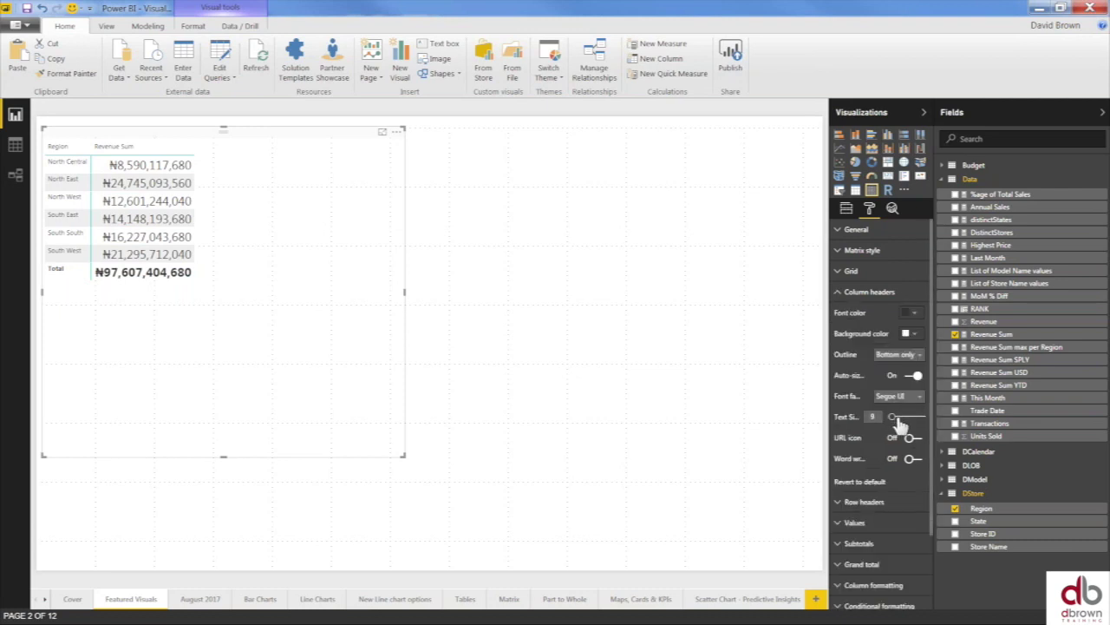
pyautogui.moveTo(894, 417); pyautogui.dragTo(900, 418)
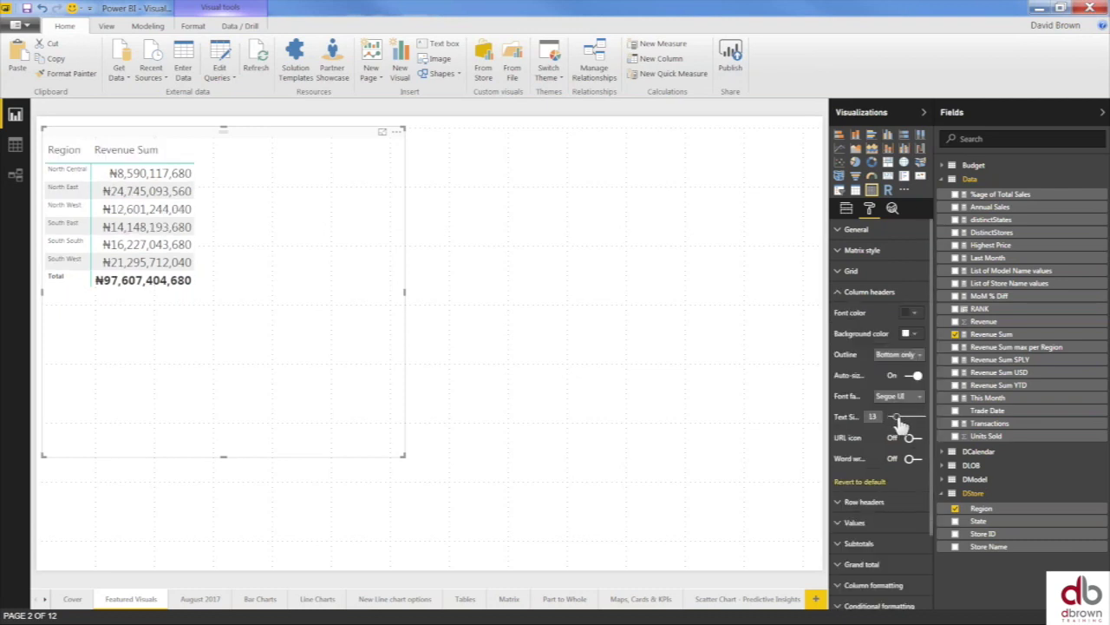
pyautogui.click(841, 293)
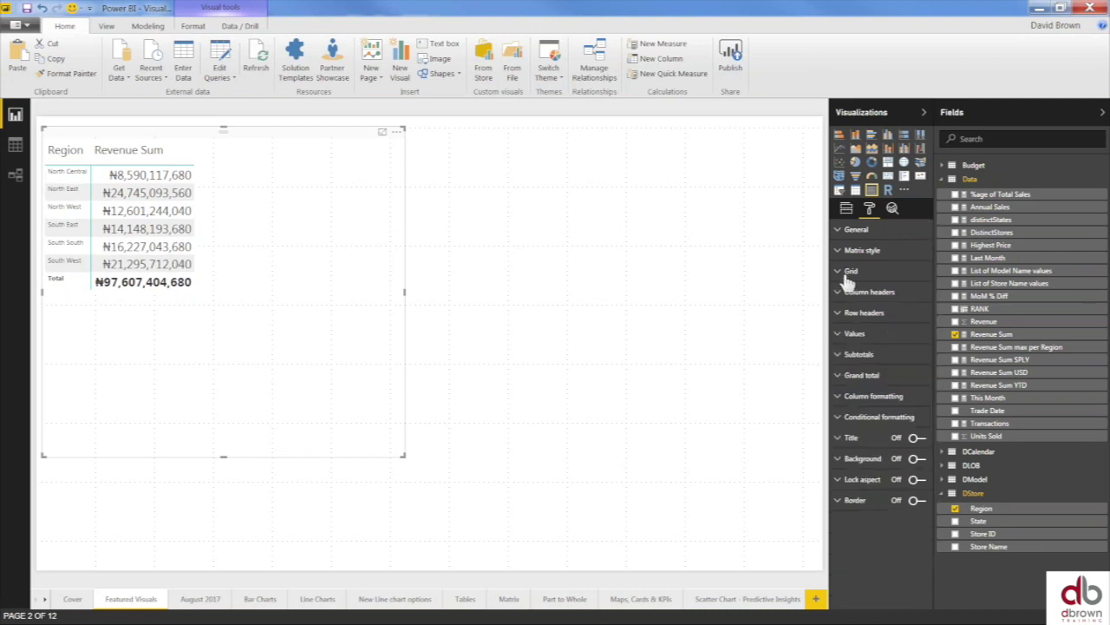
# - Increase grid row padding, then add DStore State as a second row field
pyautogui.click(849, 272)
pyautogui.moveTo(894, 335); pyautogui.dragTo(892, 335)
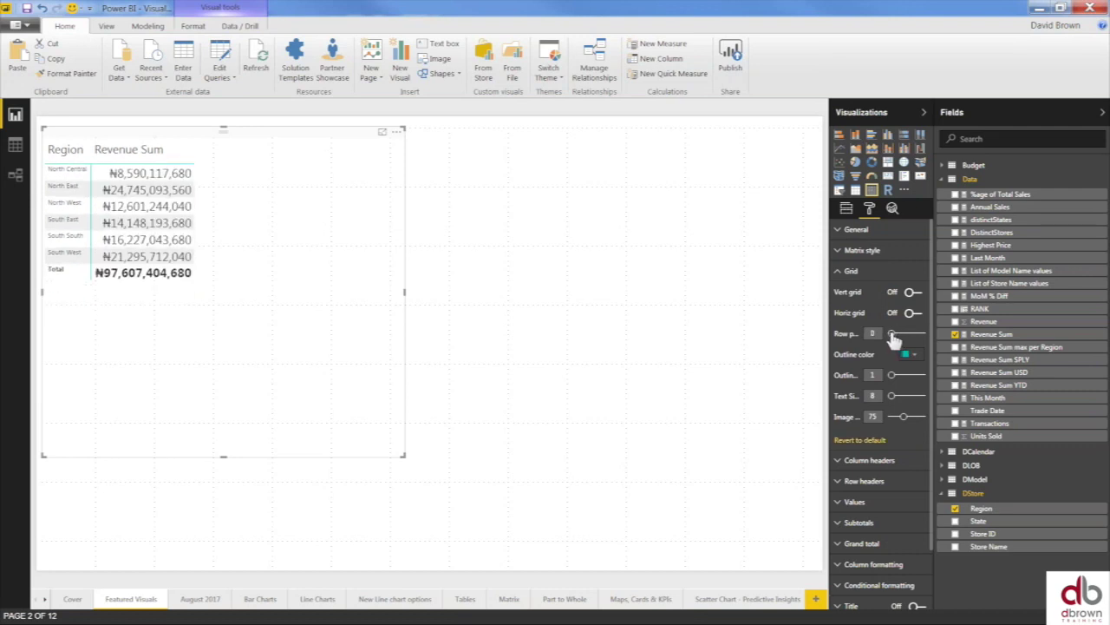
pyautogui.click(845, 271)
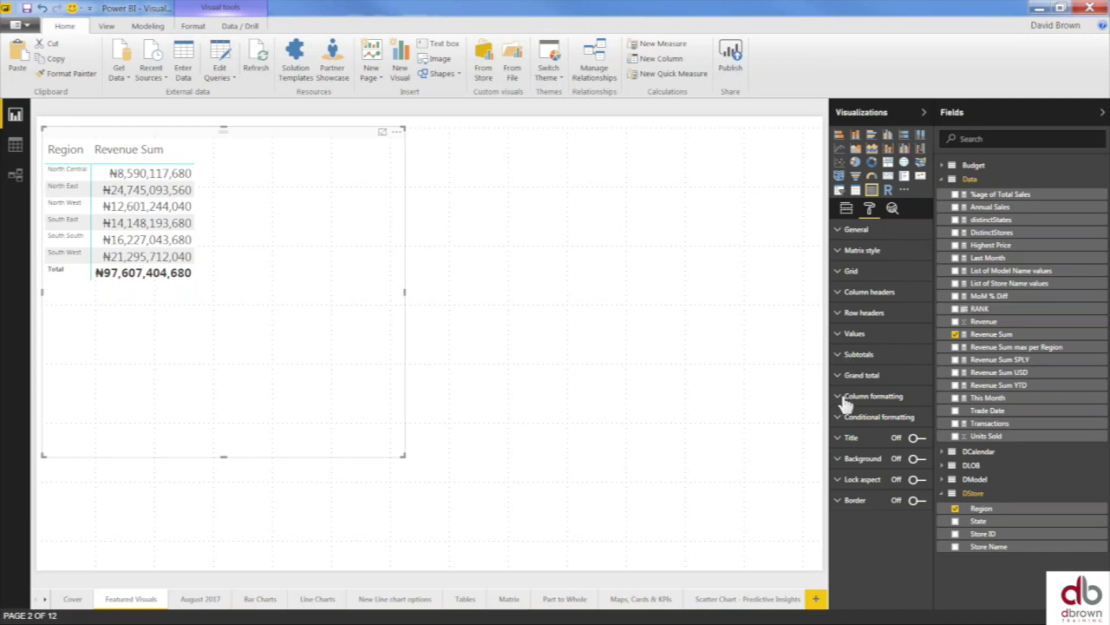
pyautogui.click(843, 254)
pyautogui.click(843, 253)
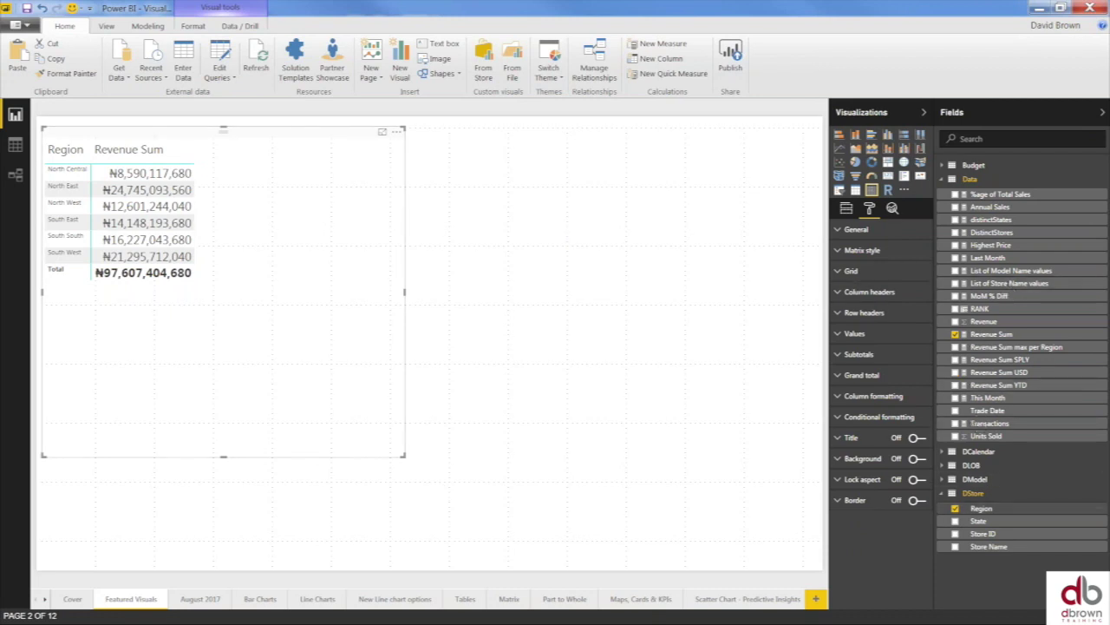
pyautogui.click(957, 522)
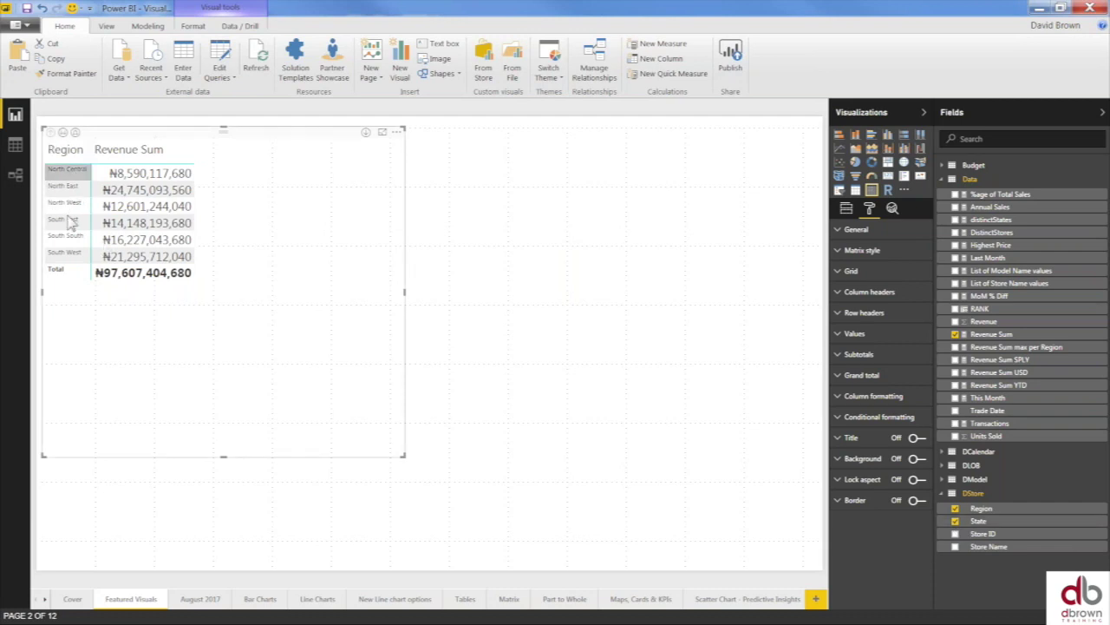
# - Raise the matrix Values text size from 15 to about 19
pyautogui.click(848, 336)
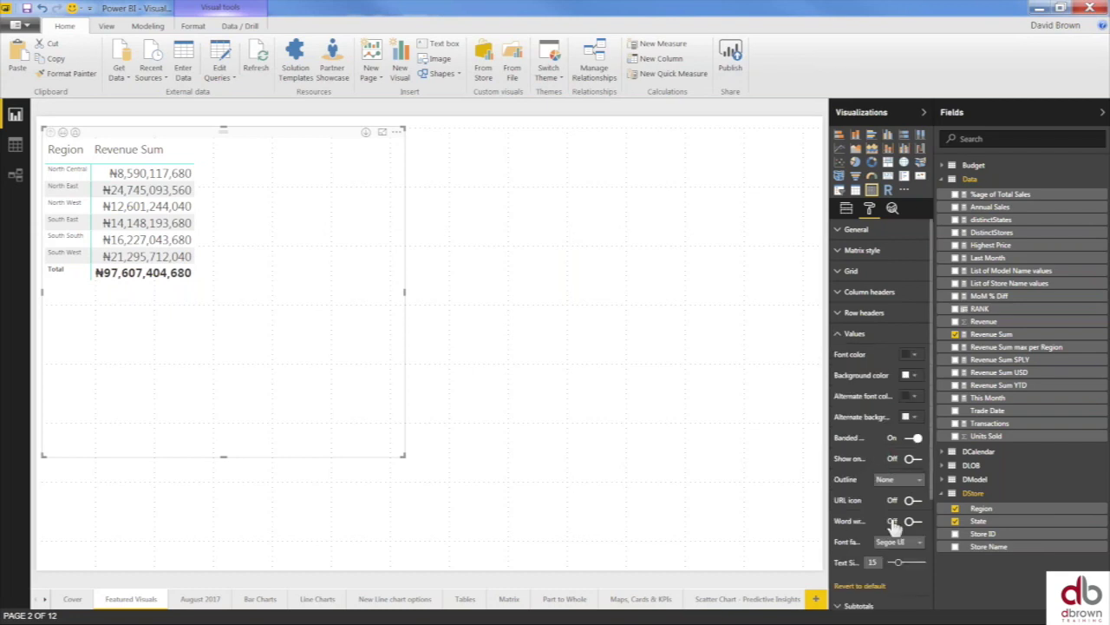
pyautogui.scroll(-2, 894, 524)
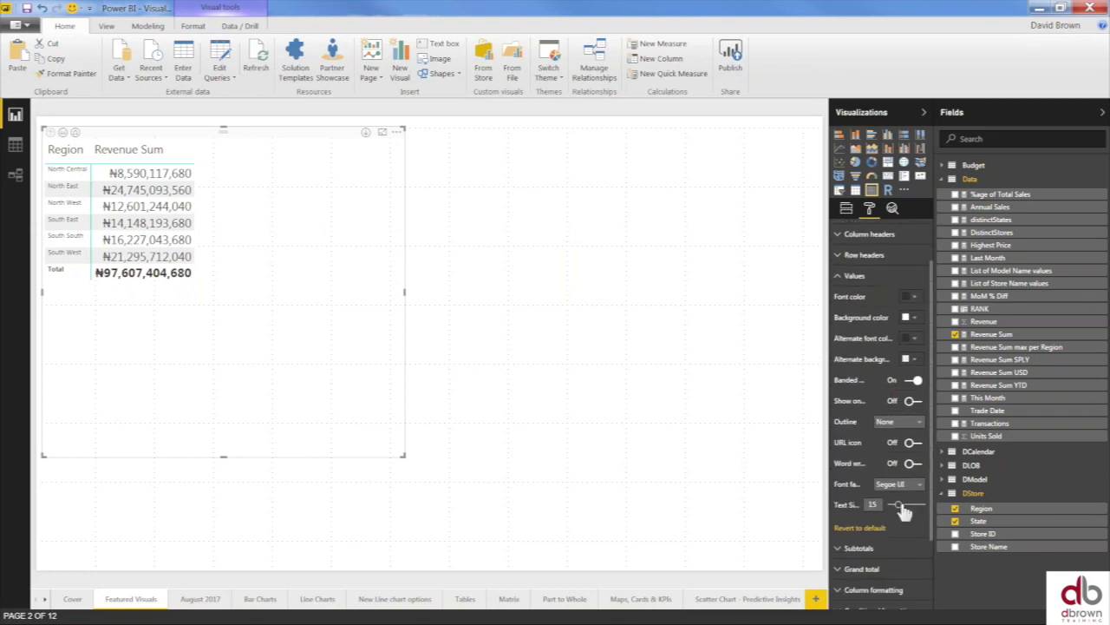
pyautogui.moveTo(902, 512); pyautogui.dragTo(898, 508)
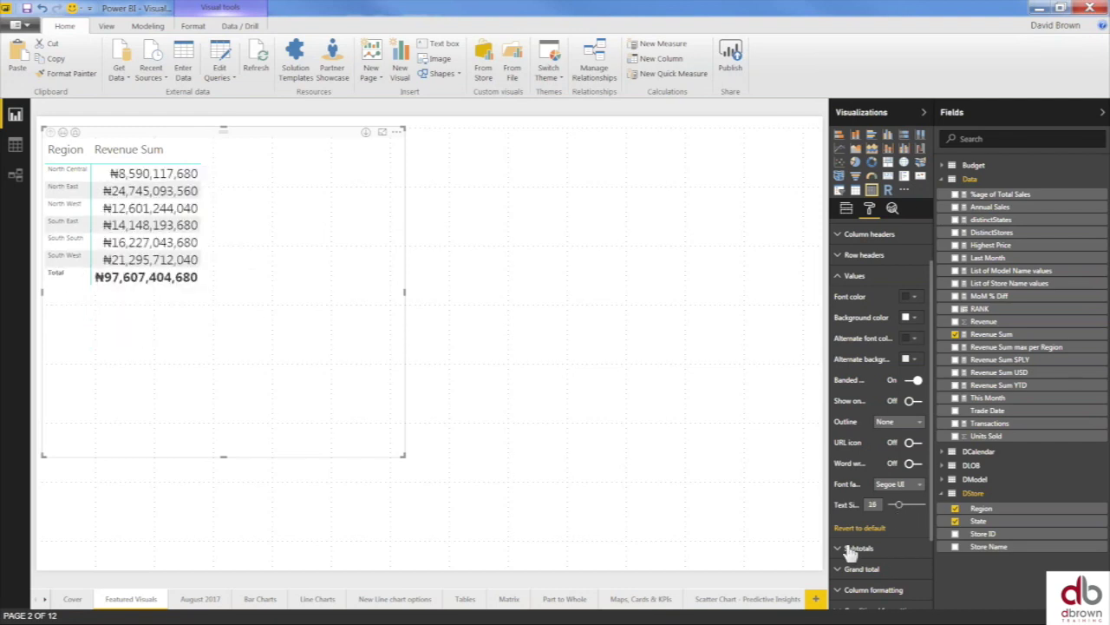
pyautogui.click(839, 276)
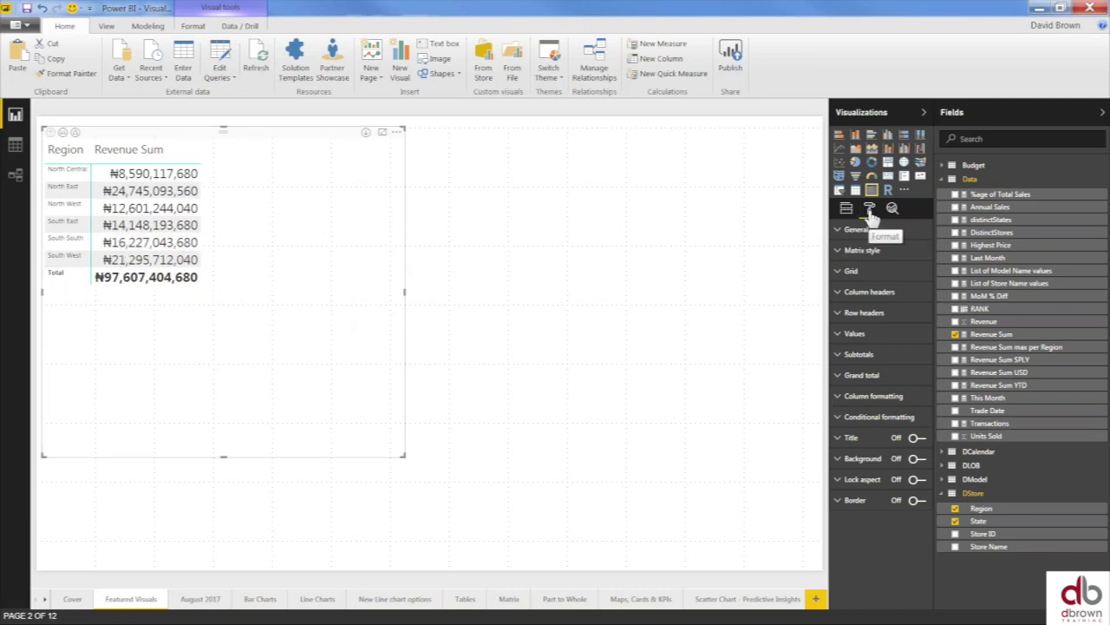
# - Toggle the Values conditional formatting between font colour and background colour scales
pyautogui.click(841, 419)
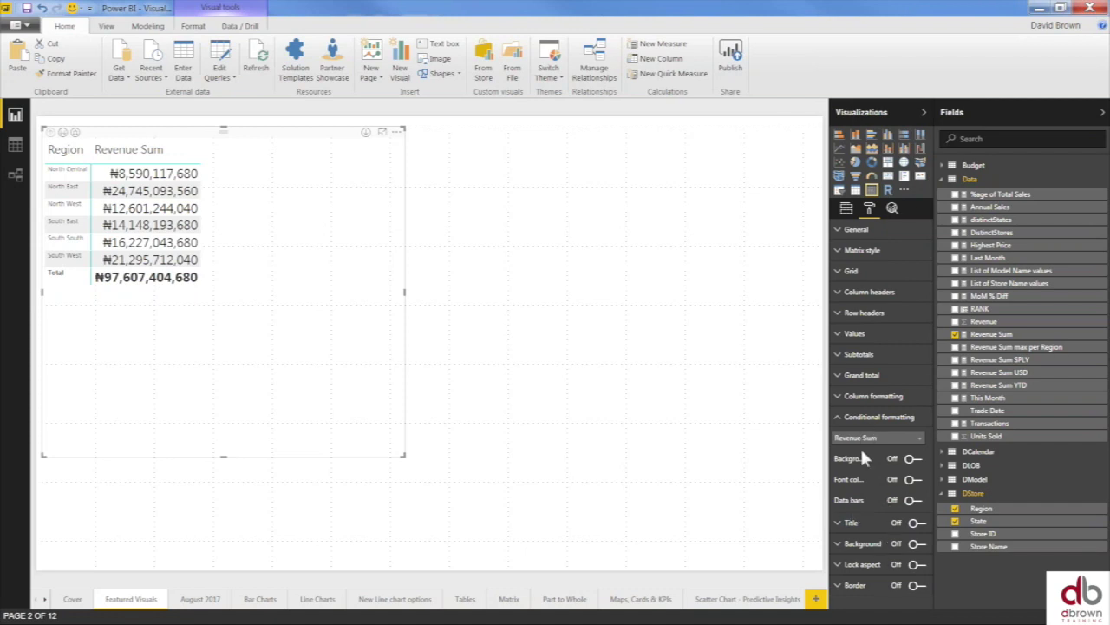
pyautogui.click(911, 482)
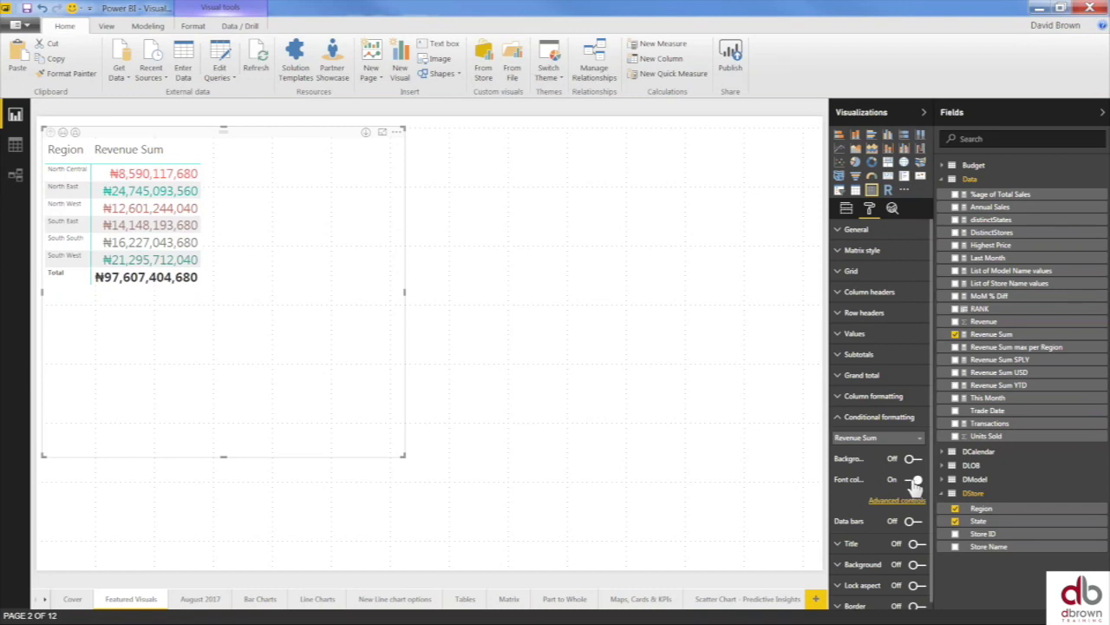
pyautogui.click(911, 482)
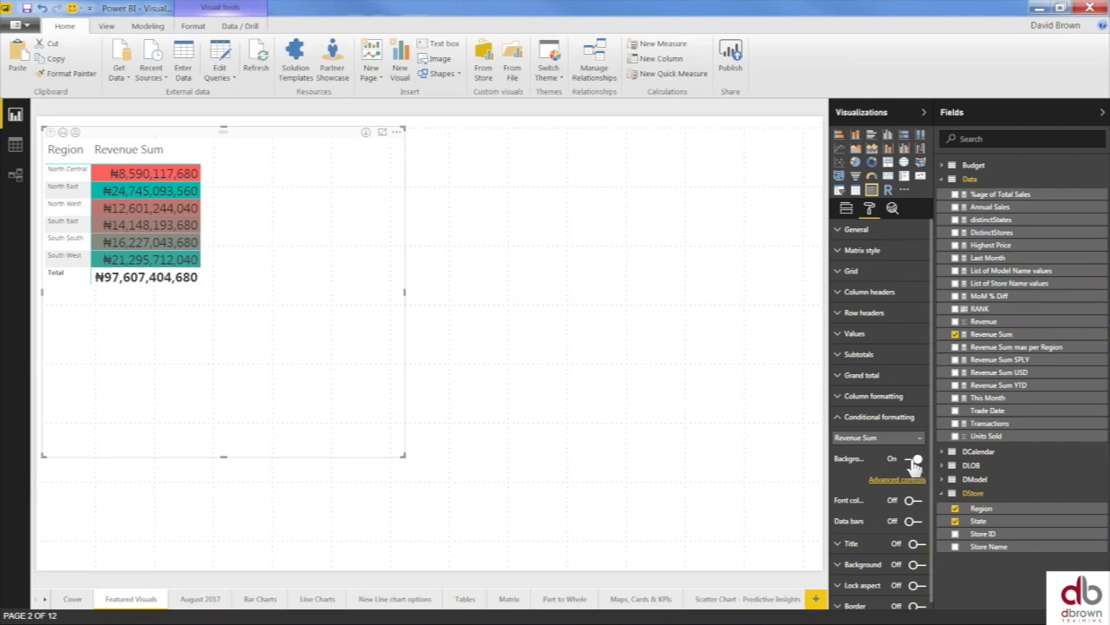
pyautogui.click(915, 460)
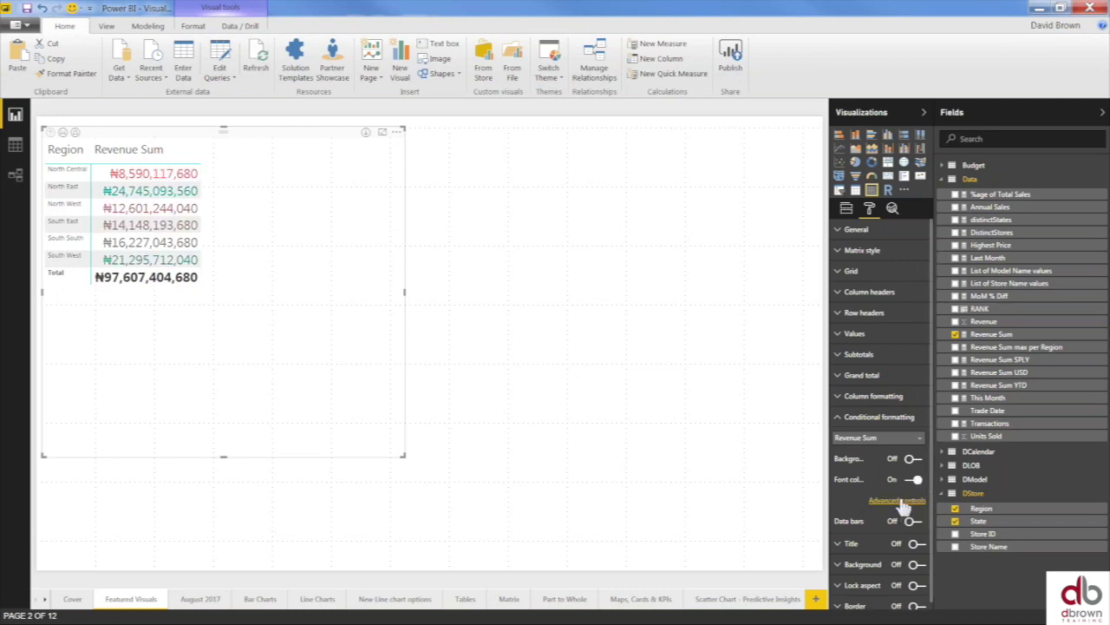
# - Make the font colour scale diverging with a gold centre colour
pyautogui.click(902, 502)
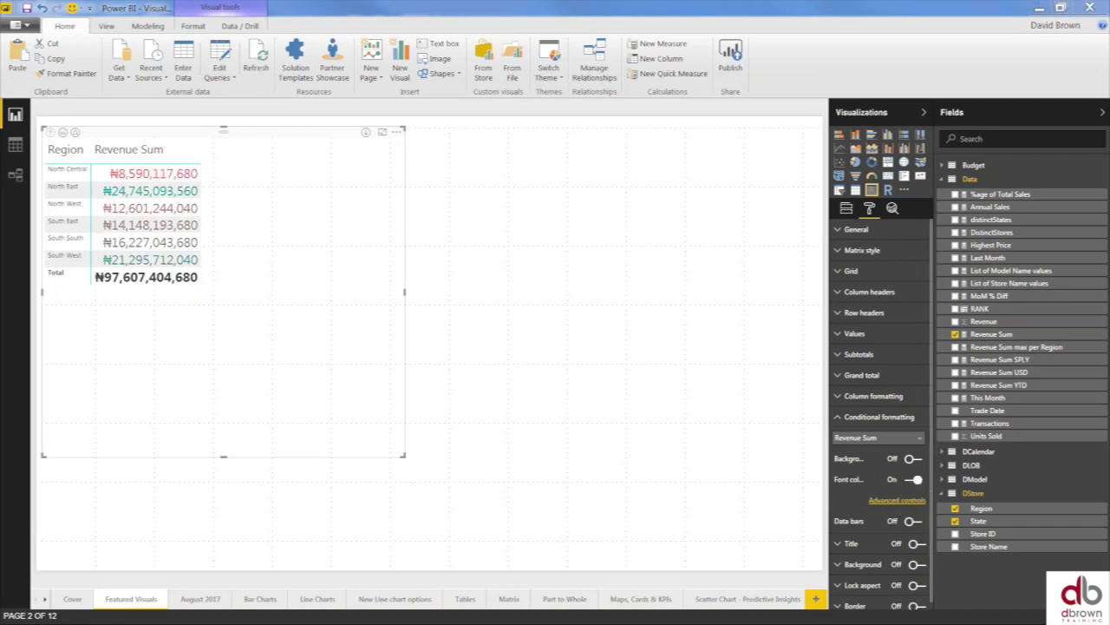
pyautogui.moveTo(564, 174); pyautogui.dragTo(597, 156)
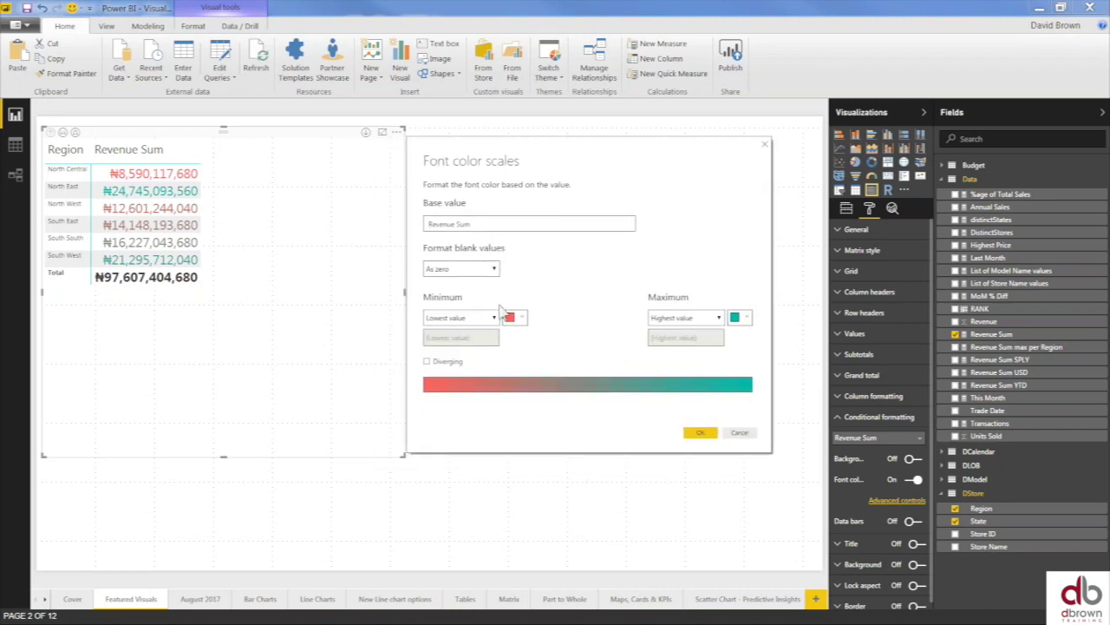
pyautogui.click(428, 363)
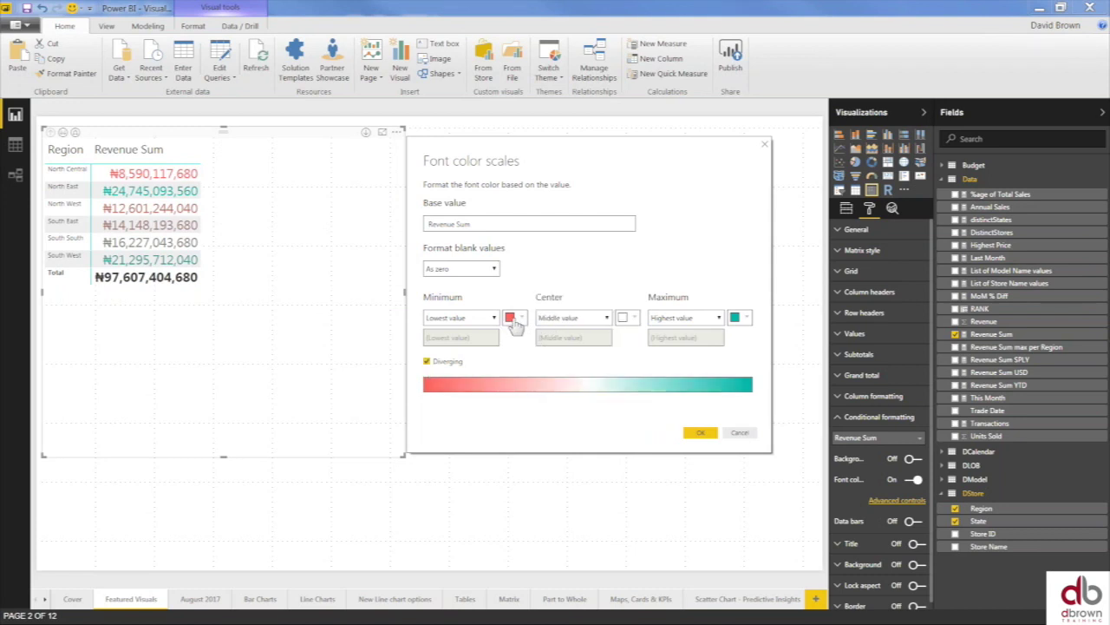
pyautogui.click(609, 319)
pyautogui.click(635, 319)
pyautogui.click(635, 319)
pyautogui.click(635, 319)
pyautogui.click(635, 319)
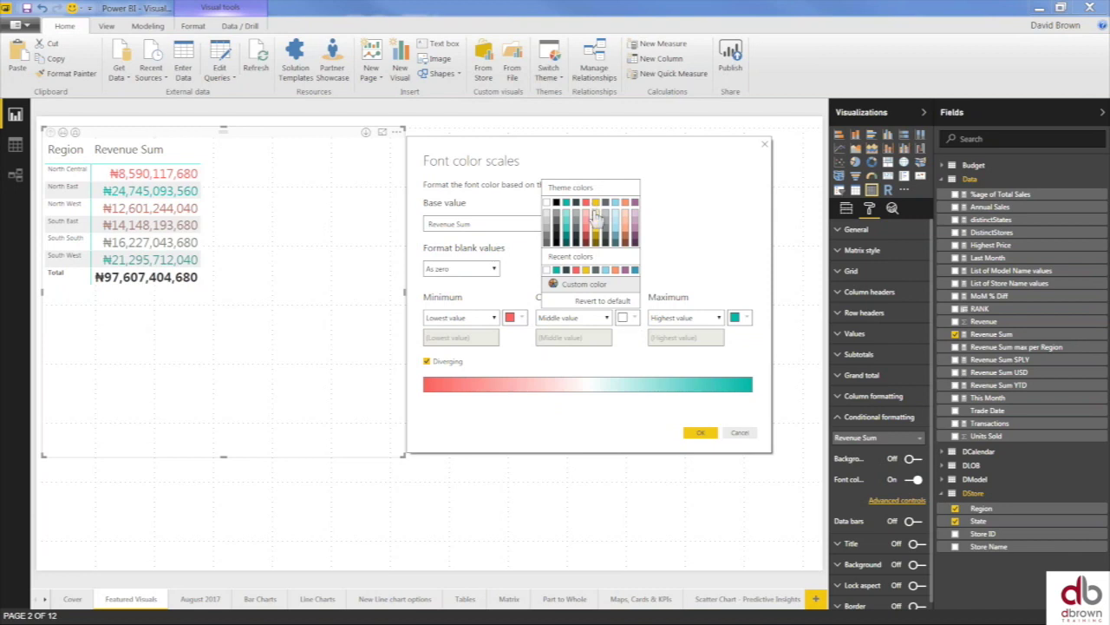
pyautogui.click(596, 208)
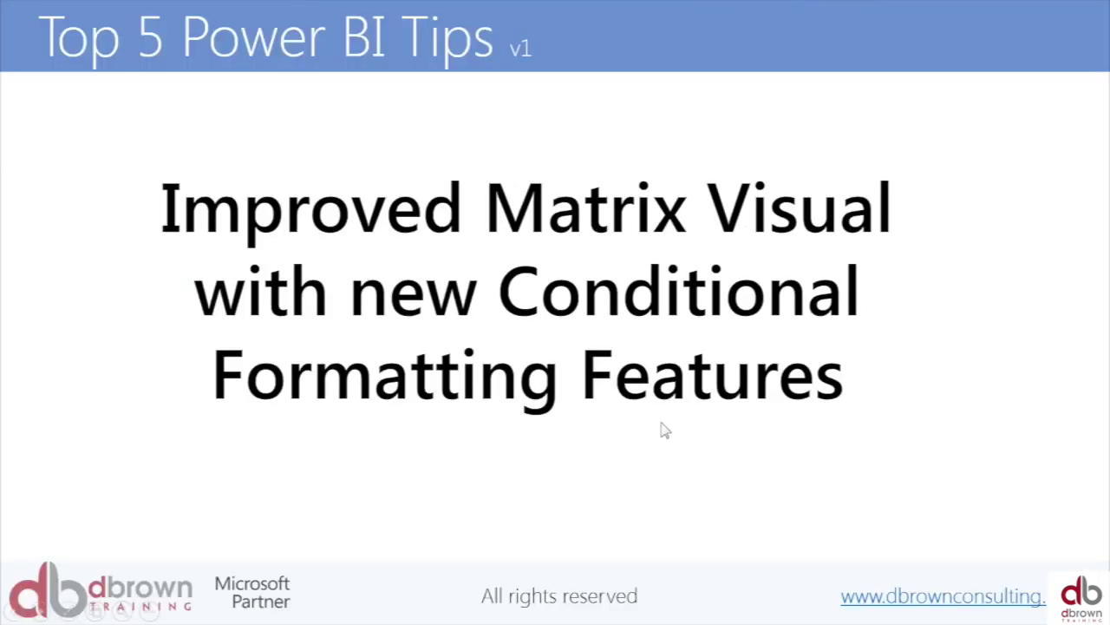
# - Advance the slide and show the Bar Charts report page
pyautogui.click(661, 431)
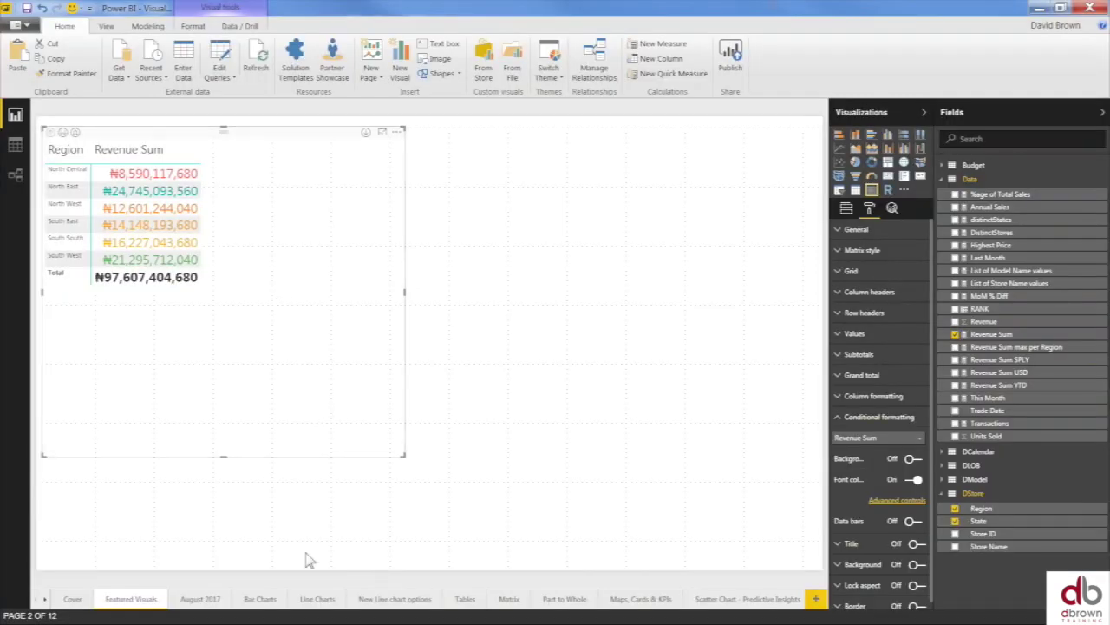
pyautogui.click(260, 606)
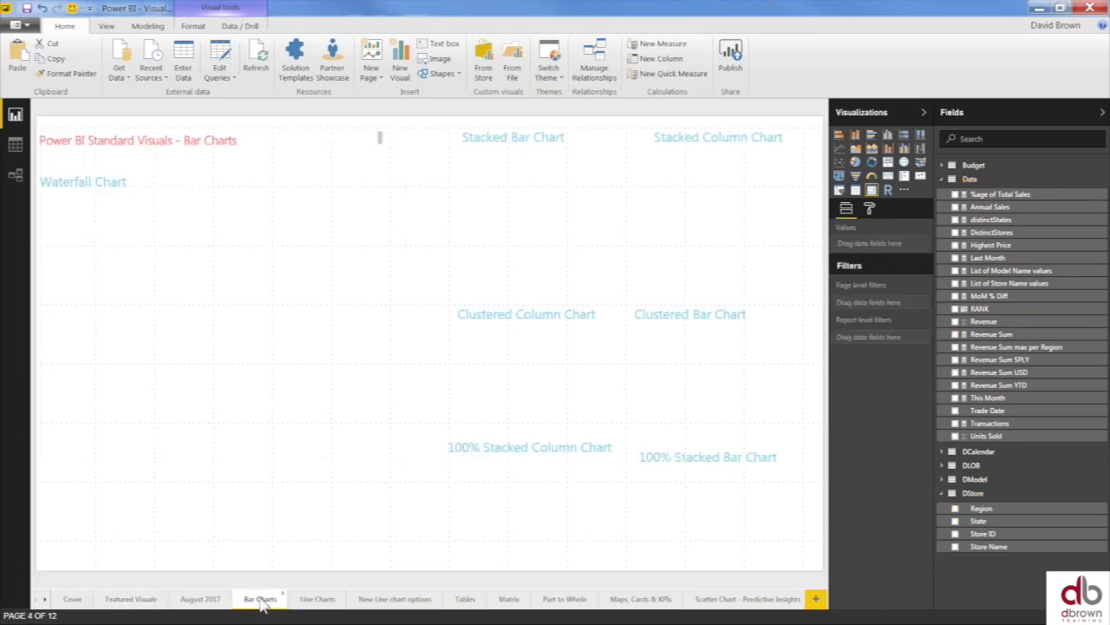
# - Hide both side panes and the ribbon, then show the Stacked Bar Chart in focus mode
pyautogui.click(585, 130)
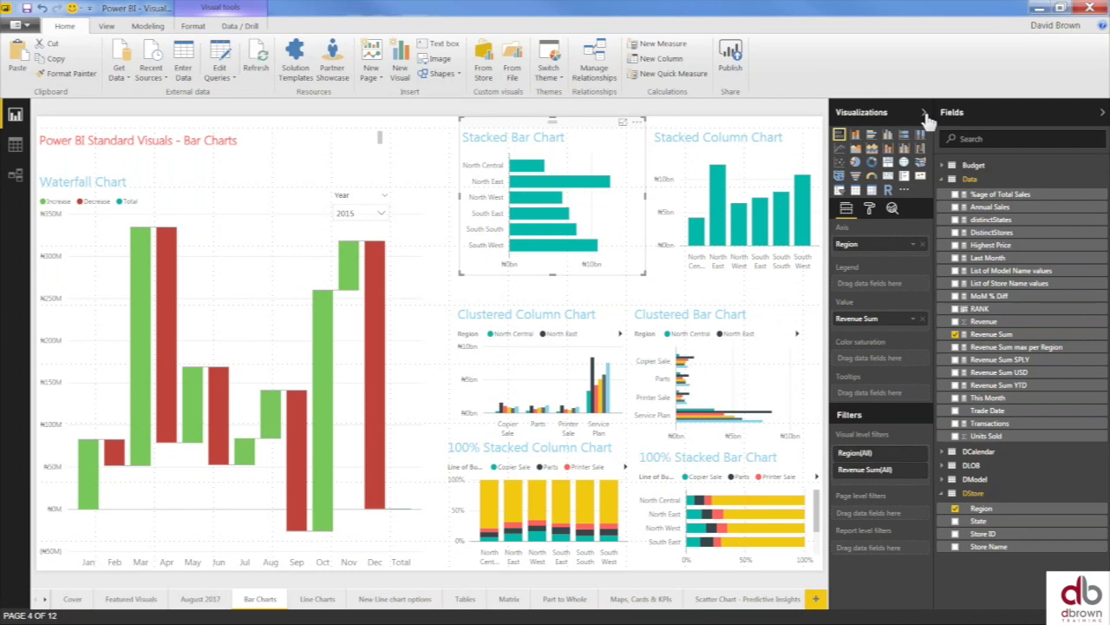
pyautogui.click(925, 114)
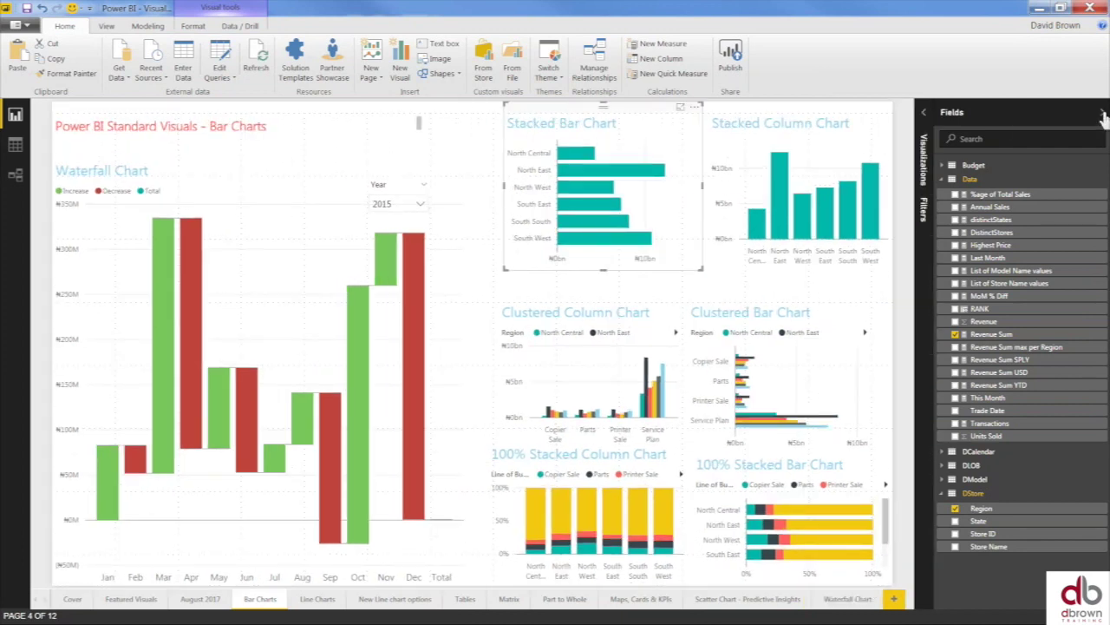
pyautogui.click(1104, 116)
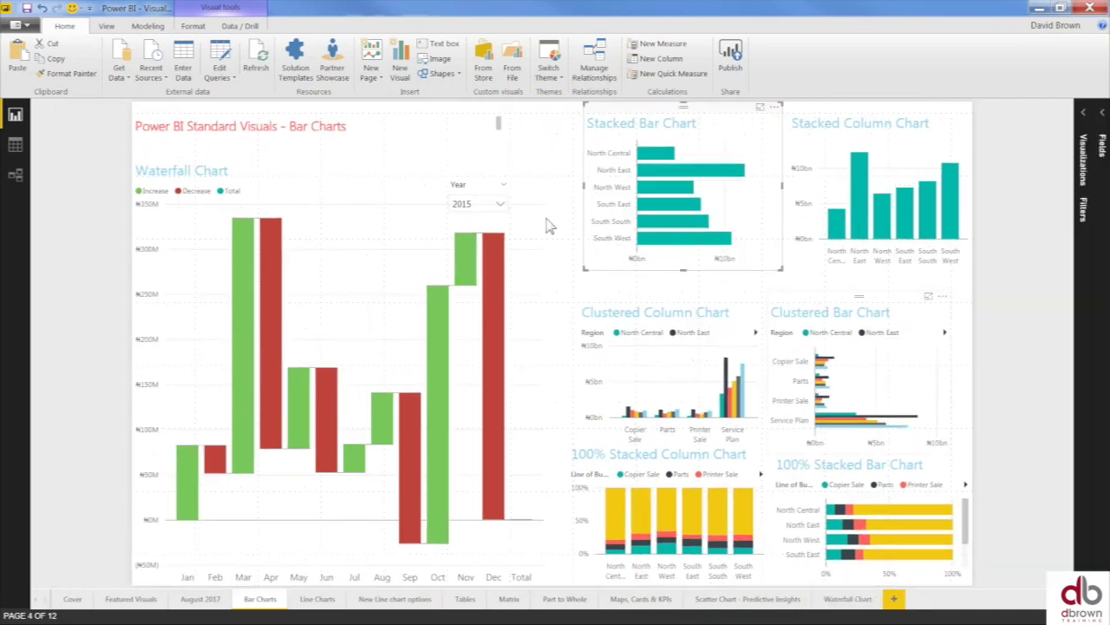
pyautogui.doubleClick(69, 27)
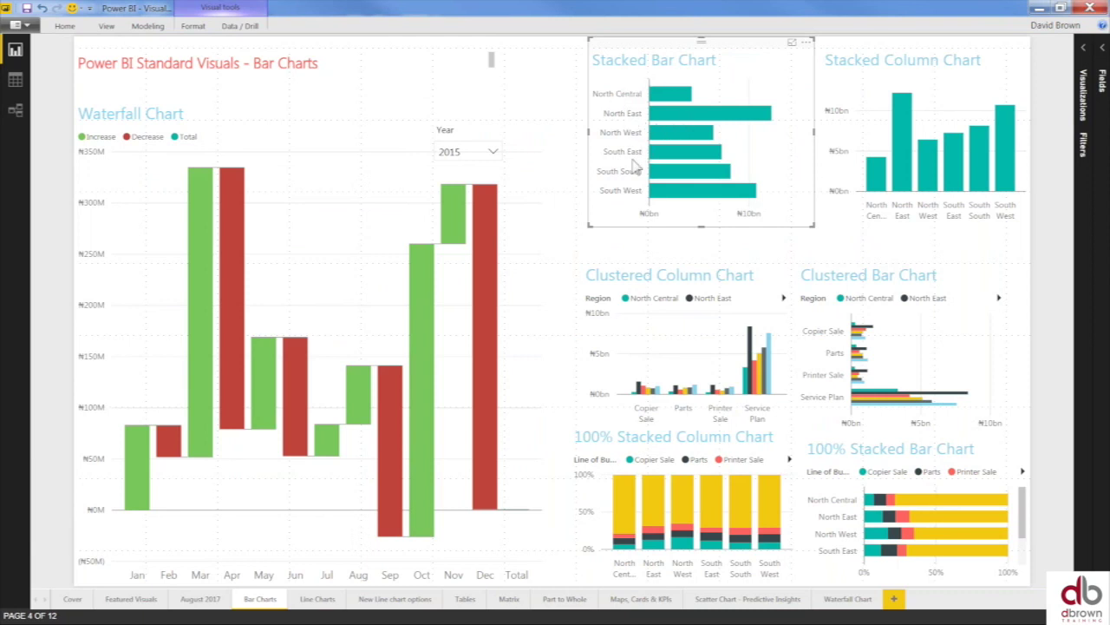
pyautogui.click(792, 44)
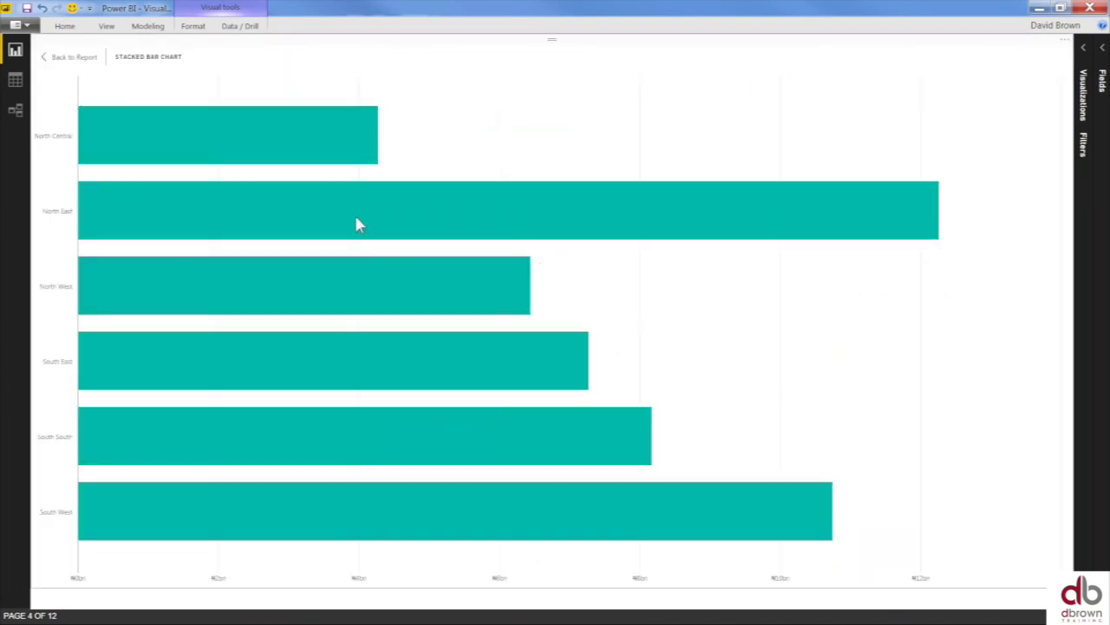
# - Inspect the bar tooltips, then return from focus mode to the full report page
pyautogui.moveTo(357, 224)
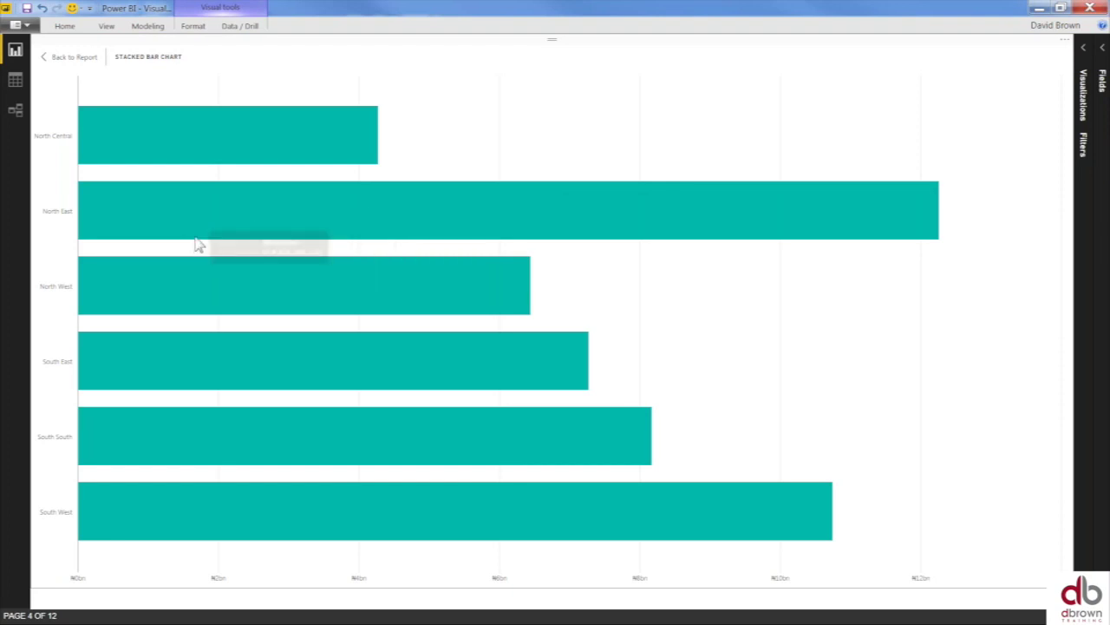
pyautogui.moveTo(477, 221)
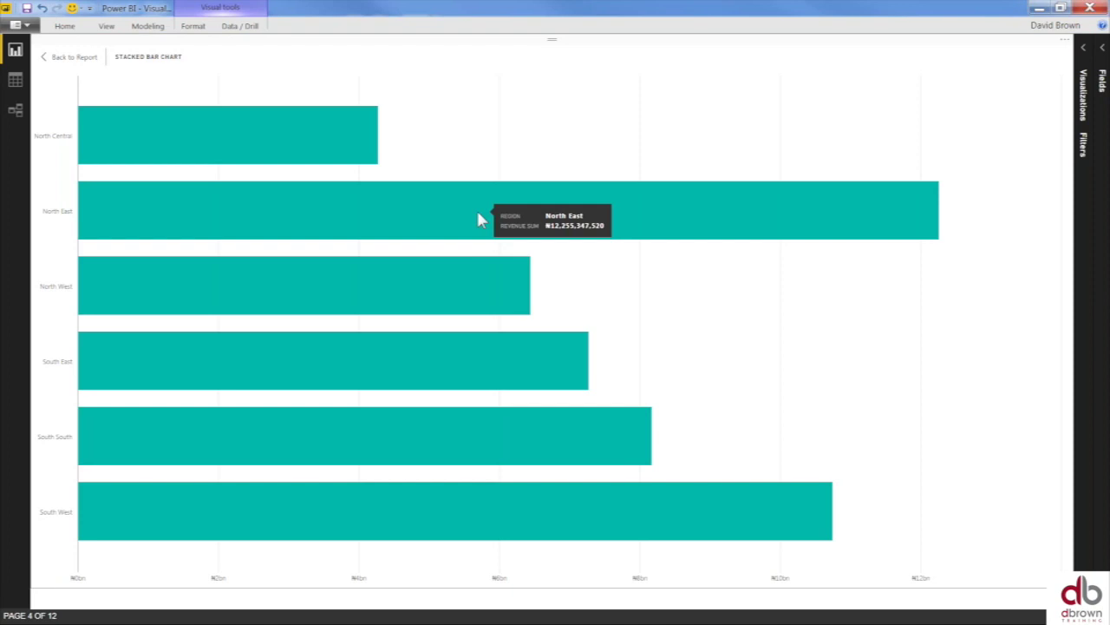
pyautogui.click(66, 59)
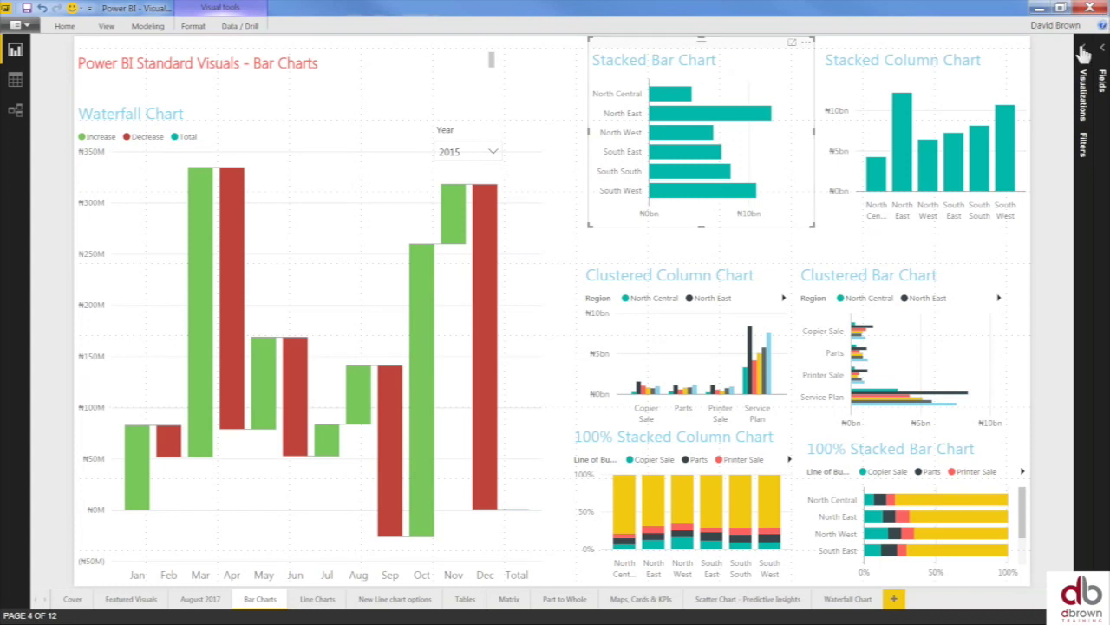
# - Reopen both panes, add Data Revenue Sum SPLY to Tooltips, and refocus the Stacked Bar Chart
pyautogui.click(1084, 54)
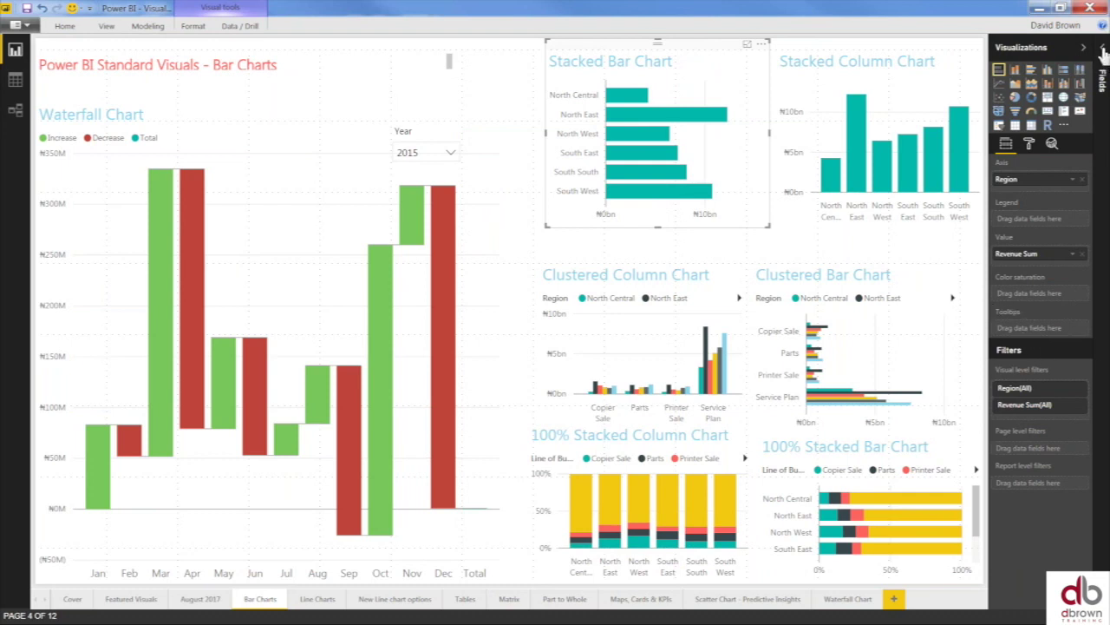
pyautogui.click(1103, 52)
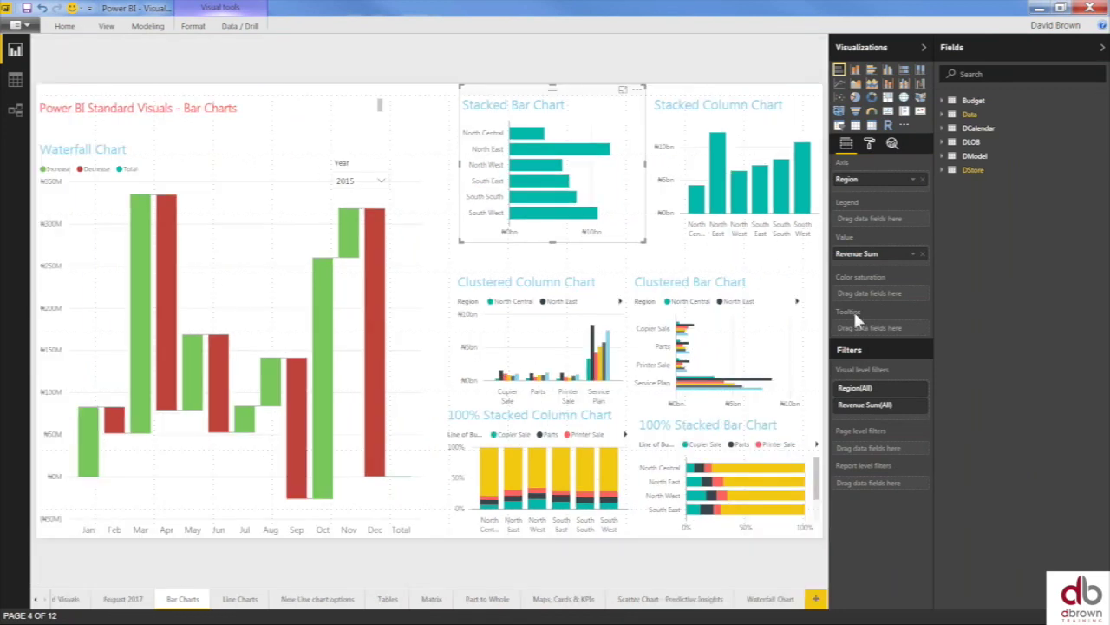
pyautogui.moveTo(582, 162)
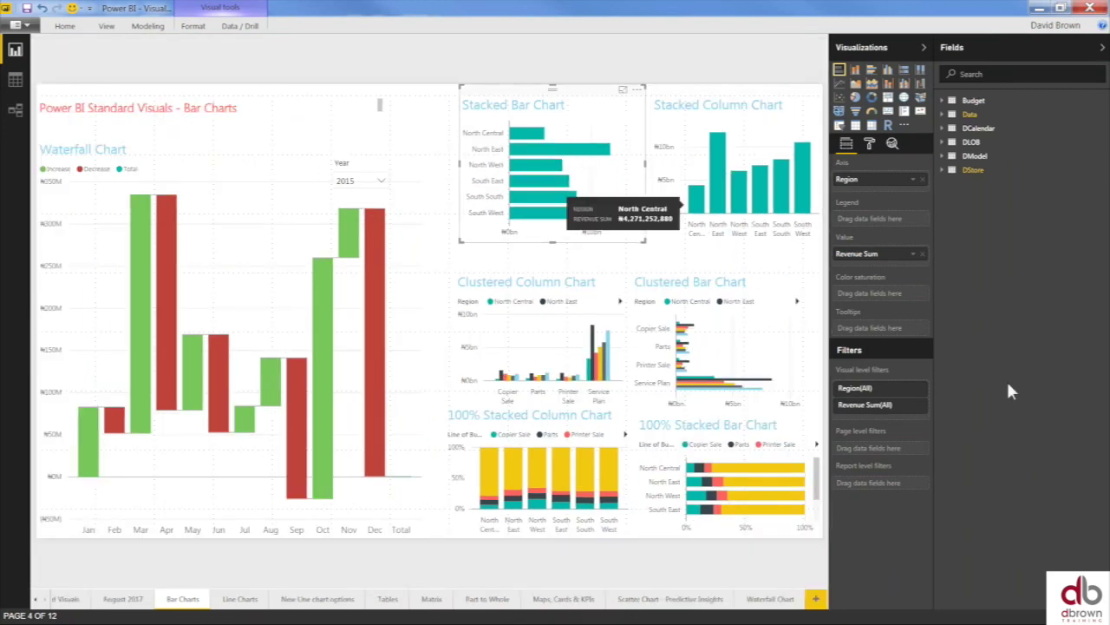
pyautogui.click(944, 115)
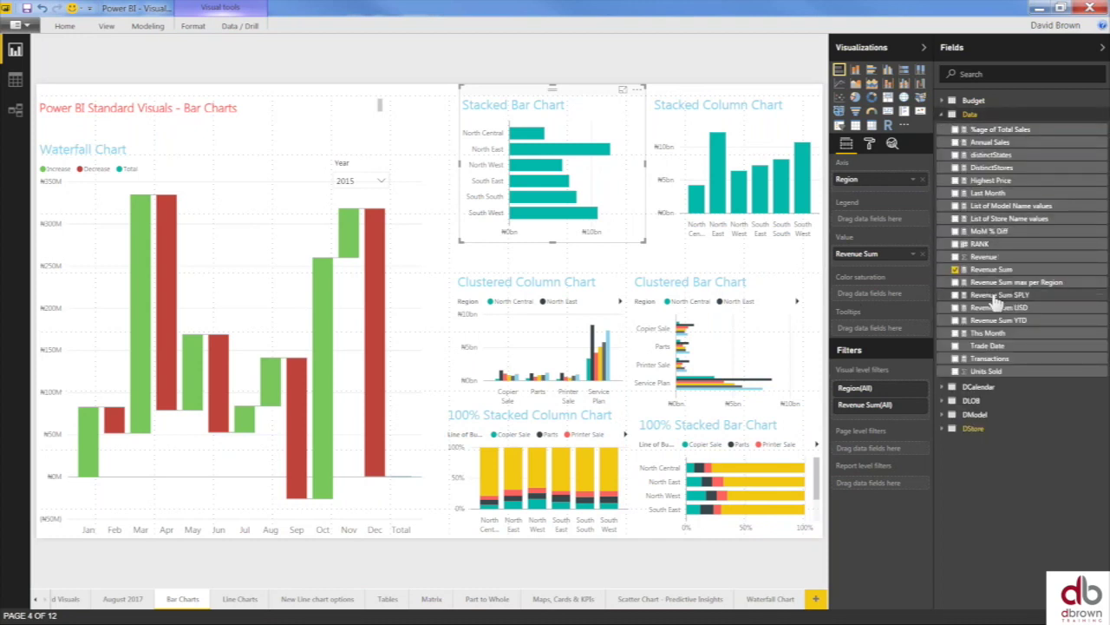
pyautogui.moveTo(980, 304); pyautogui.dragTo(874, 329)
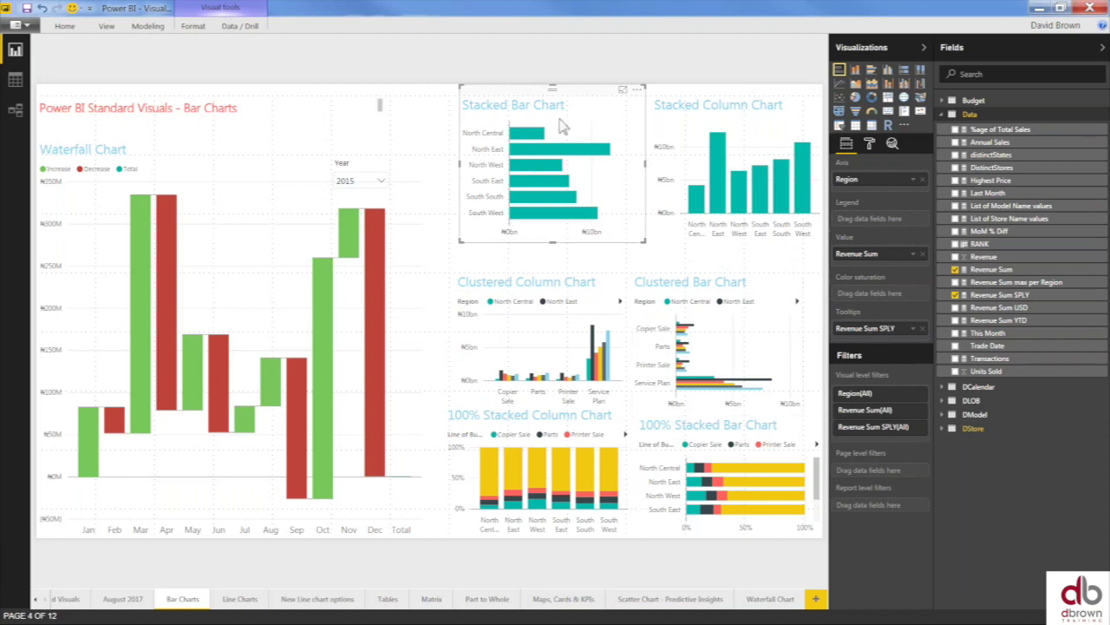
pyautogui.moveTo(545, 156)
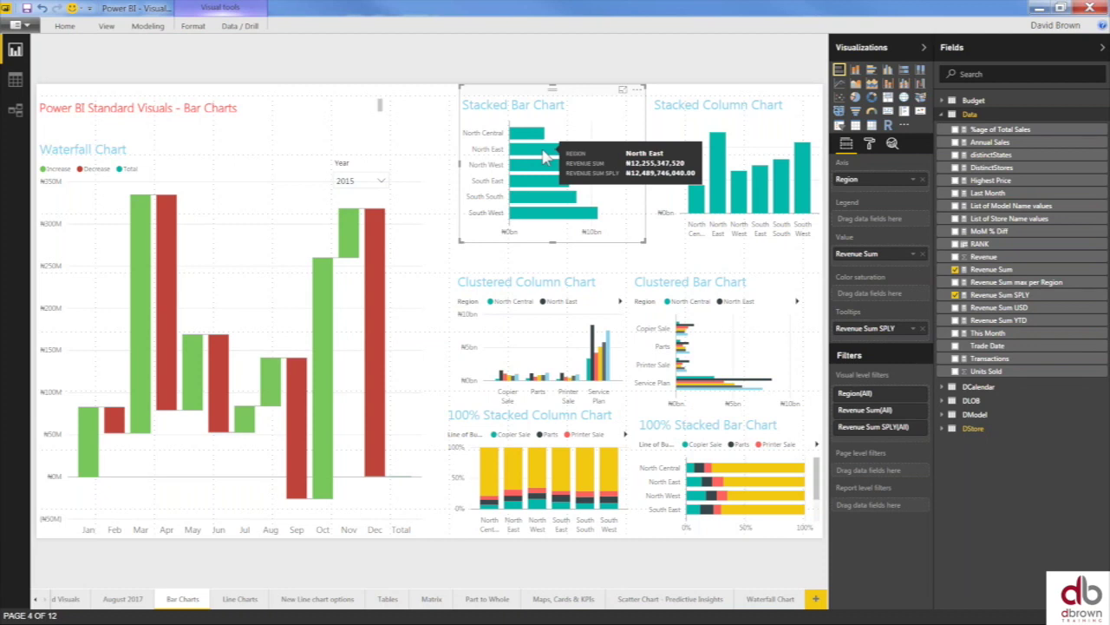
pyautogui.click(621, 98)
pyautogui.moveTo(376, 222)
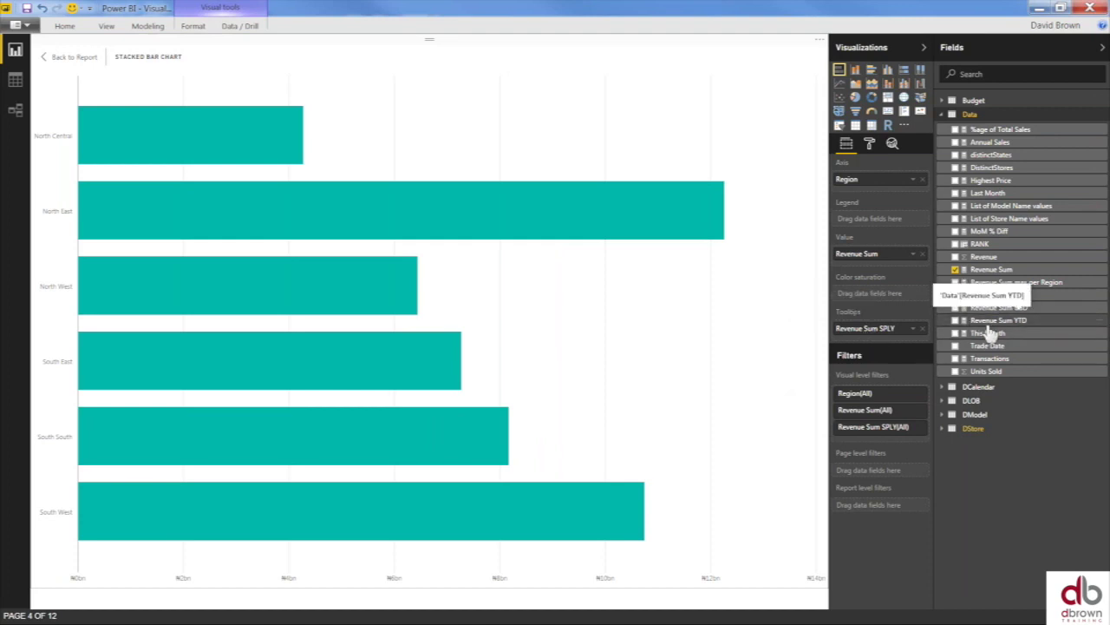
# - Try Revenue Sum YTD in the Tooltips well, remove it, and return to the report
pyautogui.moveTo(987, 321); pyautogui.dragTo(878, 347)
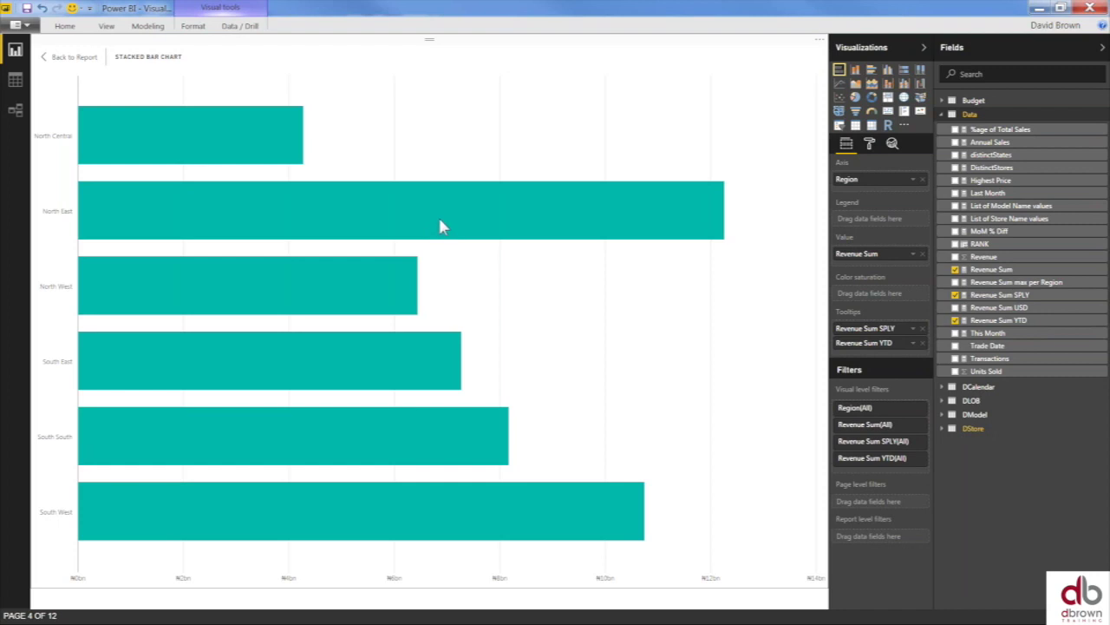
pyautogui.moveTo(440, 226)
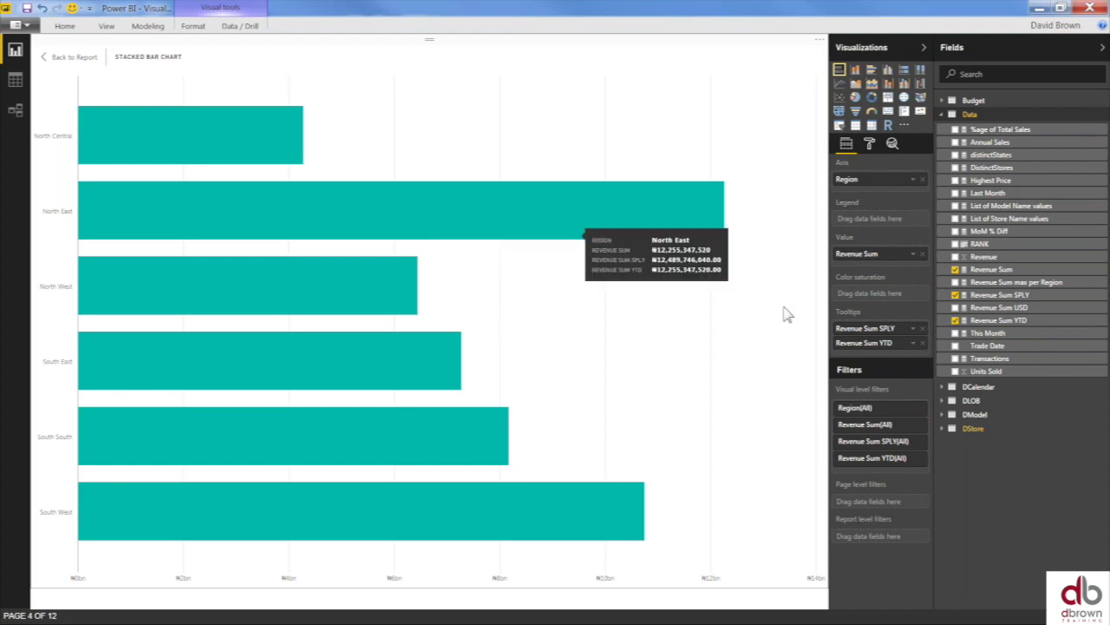
pyautogui.click(923, 342)
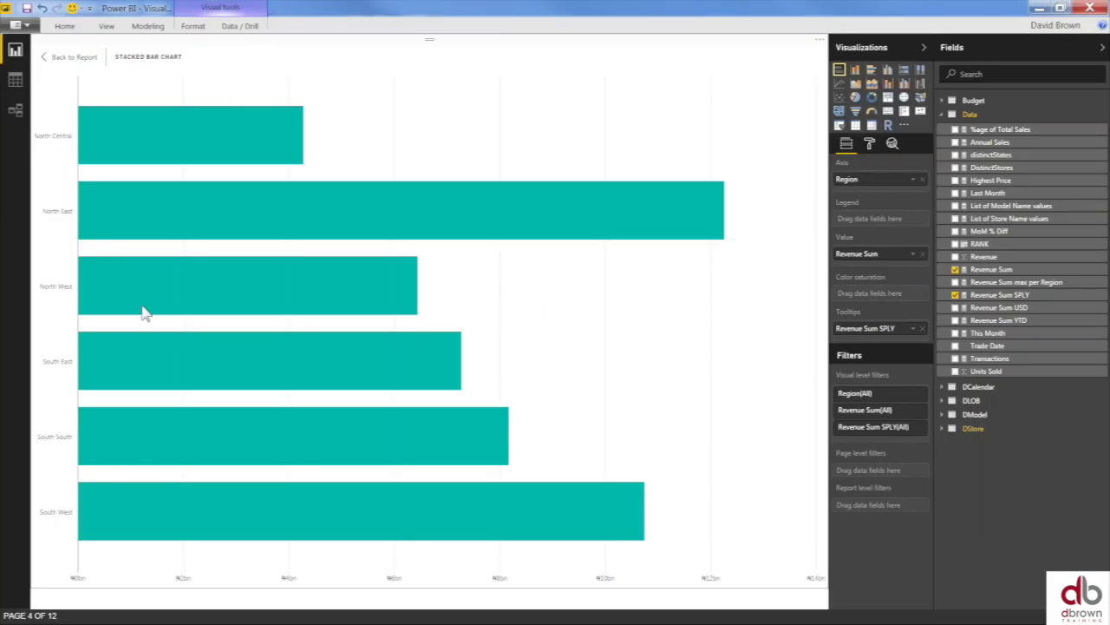
pyautogui.click(64, 66)
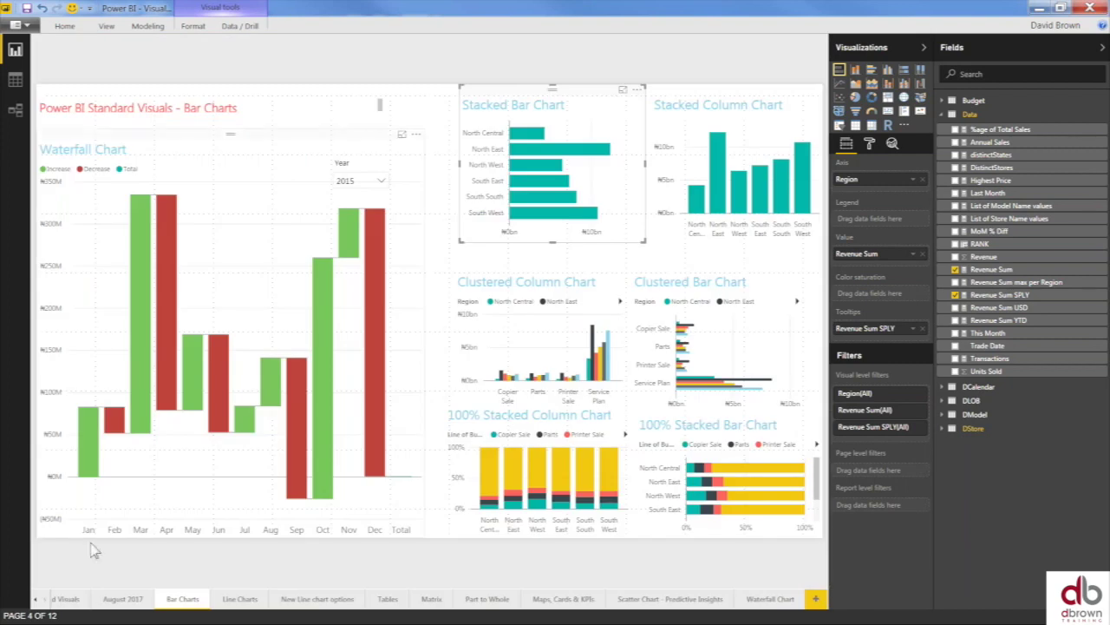
# - On the August 2017 page, add DCalendar Month to a new table listing Jan to Dec
pyautogui.click(35, 600)
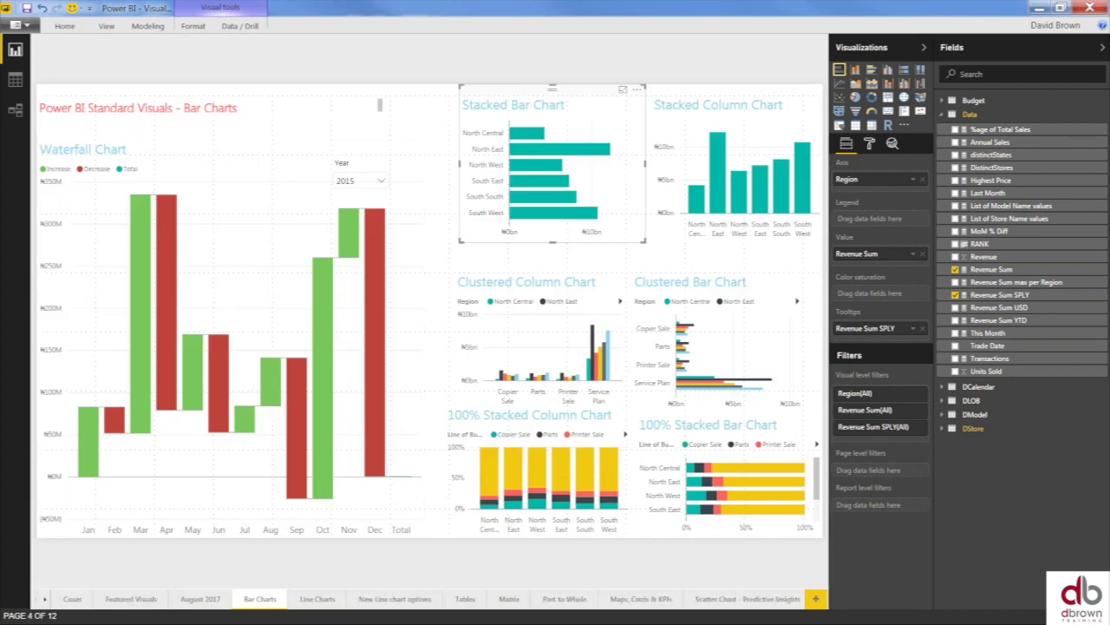
pyautogui.click(202, 599)
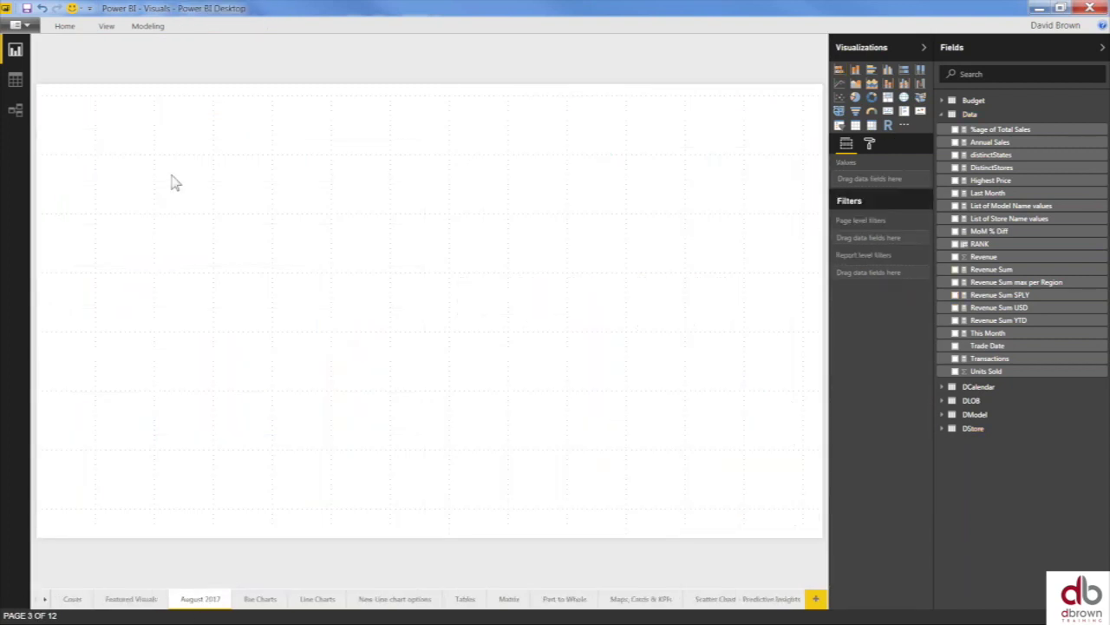
pyautogui.click(942, 114)
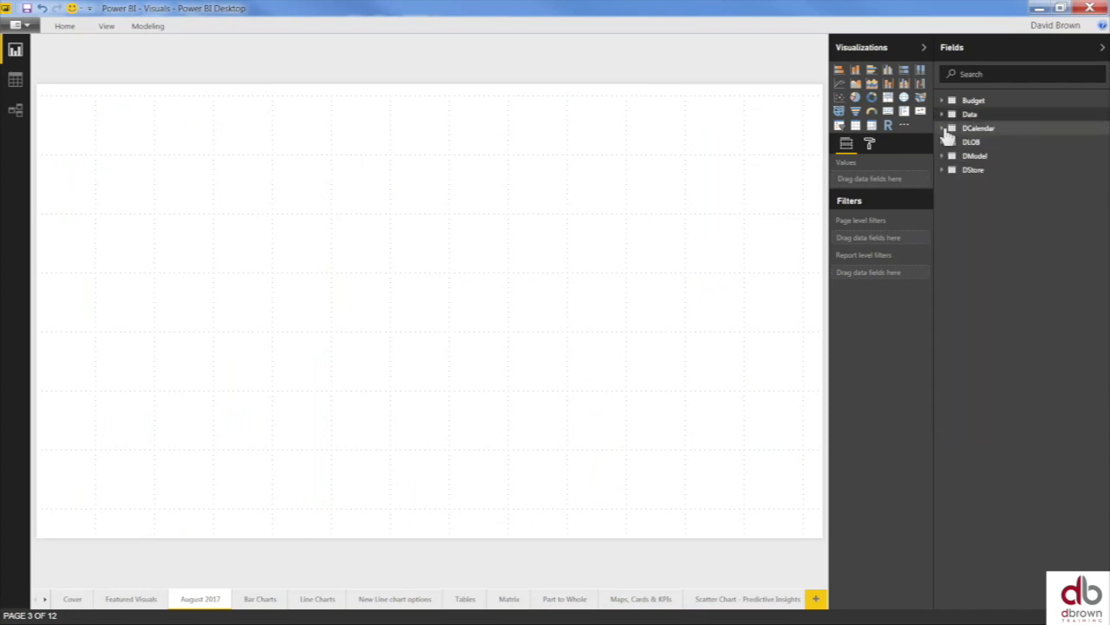
pyautogui.click(943, 129)
pyautogui.moveTo(998, 298); pyautogui.dragTo(961, 290)
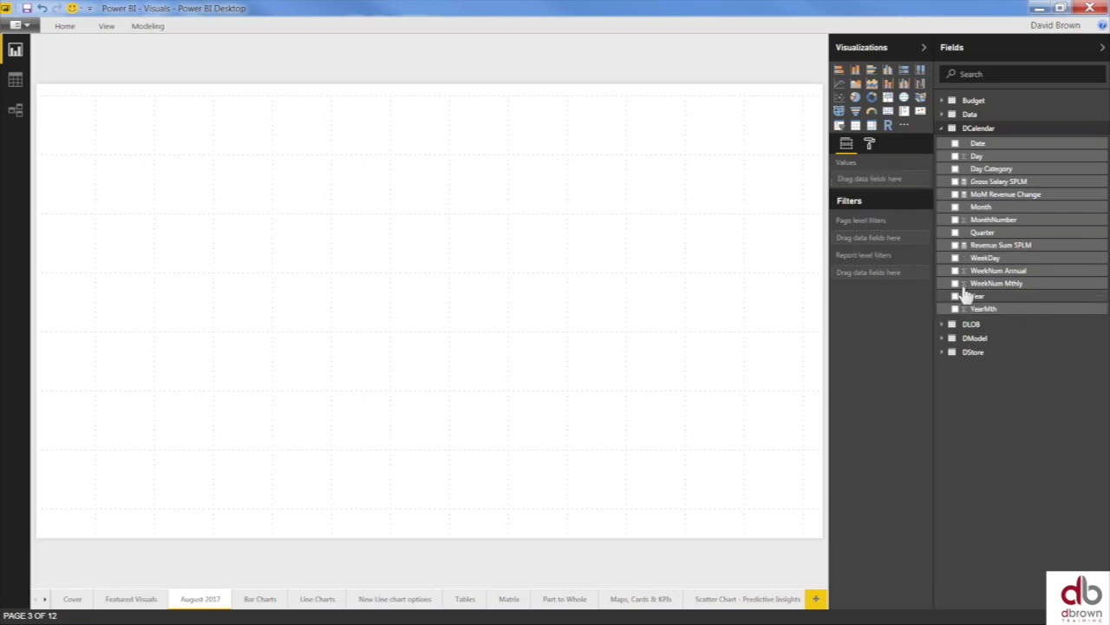
pyautogui.click(955, 208)
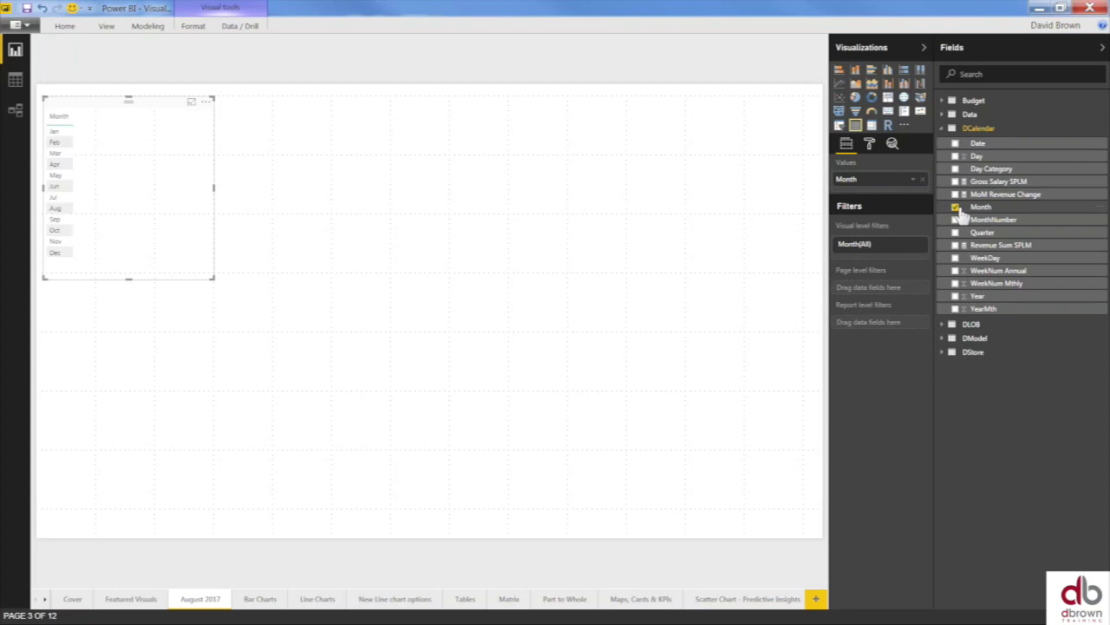
# - Add Year, convert the table to a matrix, and place Year above Month in Rows
pyautogui.click(955, 295)
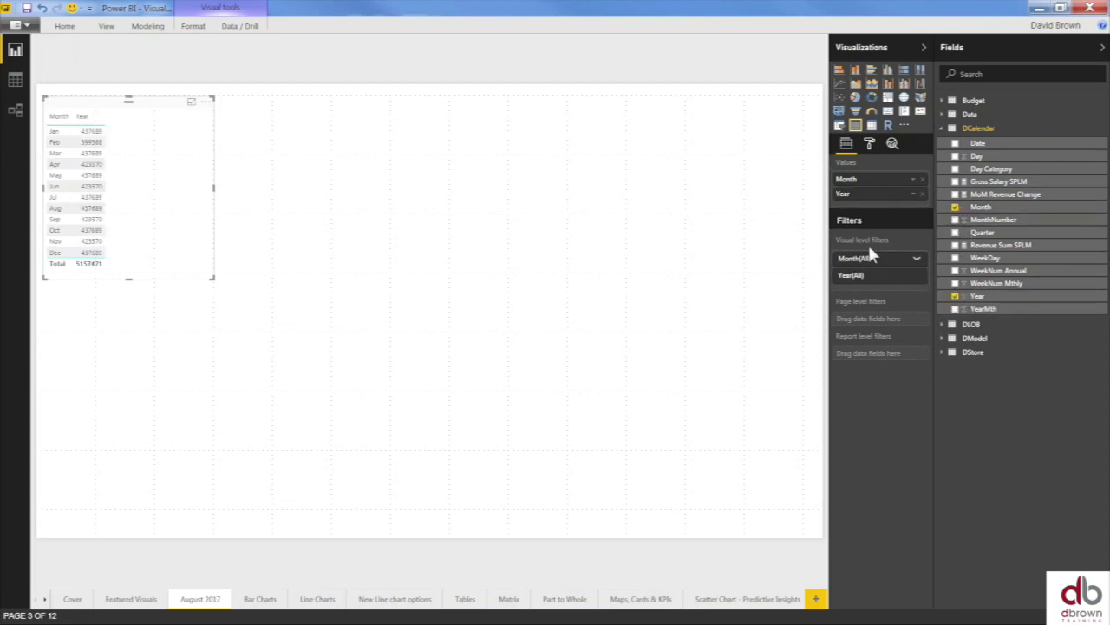
pyautogui.moveTo(873, 193); pyautogui.dragTo(897, 291)
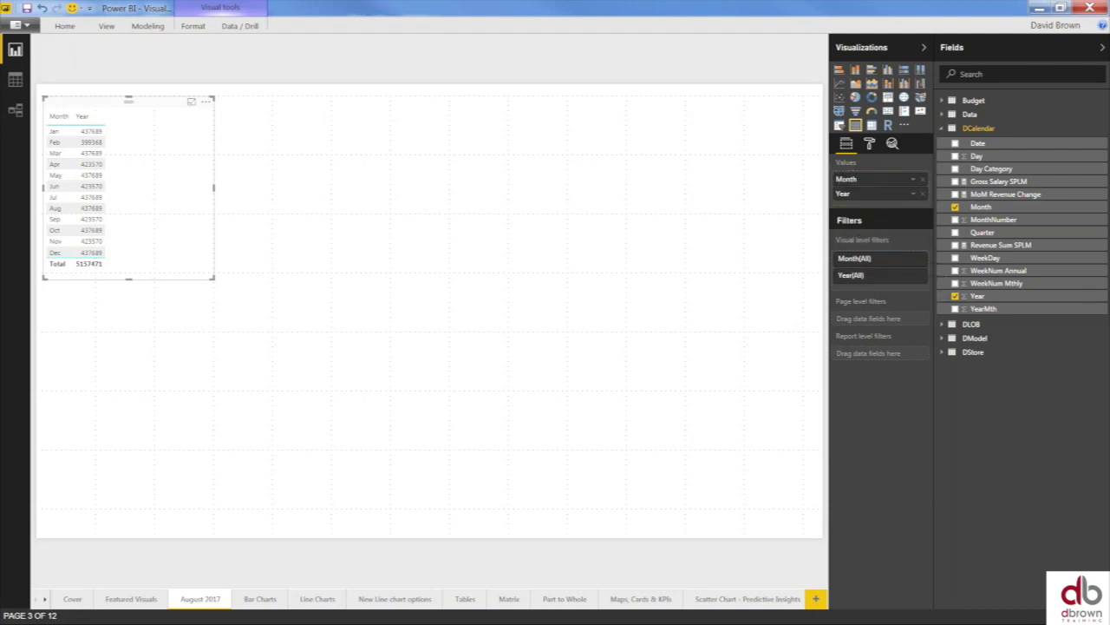
pyautogui.click(872, 125)
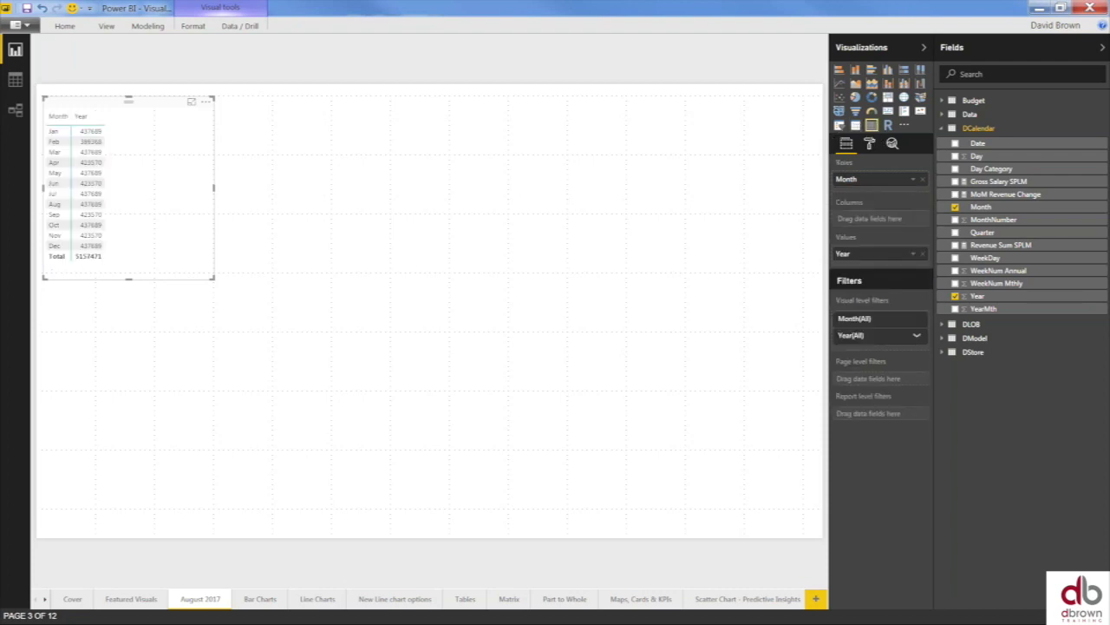
pyautogui.moveTo(883, 258); pyautogui.dragTo(878, 201)
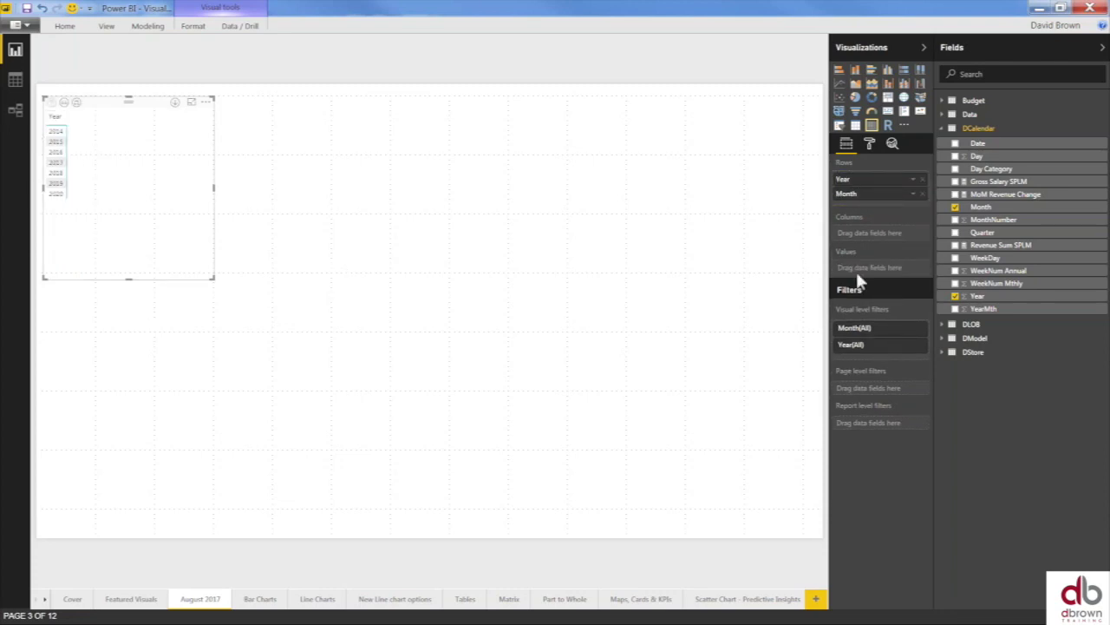
# - Set the matrix grid row padding to 2 and text size to 15
pyautogui.click(869, 144)
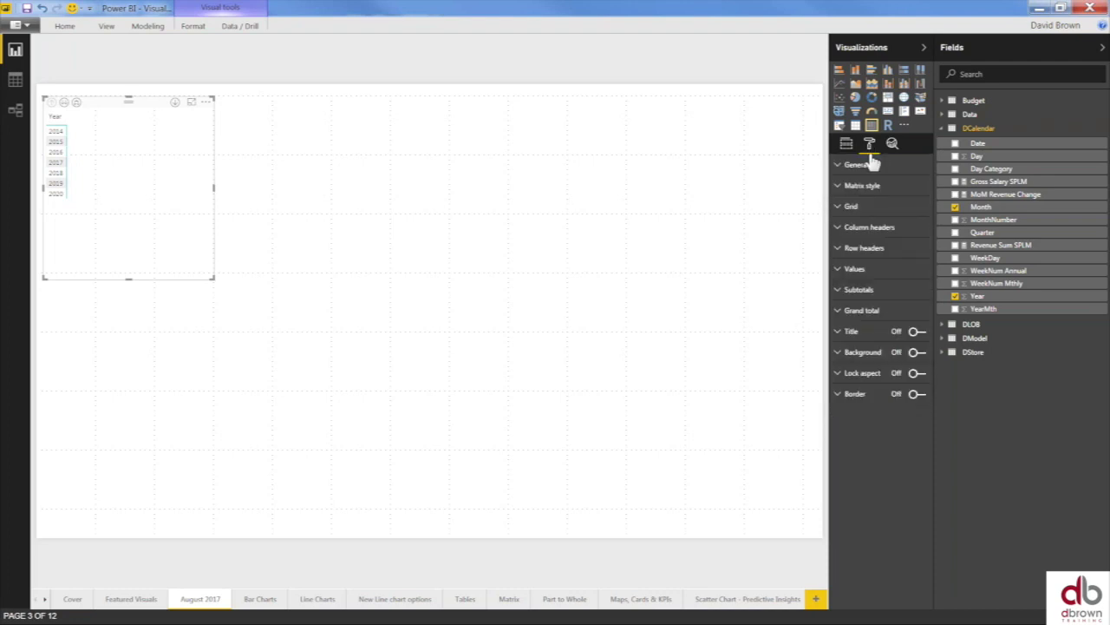
pyautogui.click(851, 170)
pyautogui.click(850, 172)
pyautogui.click(844, 207)
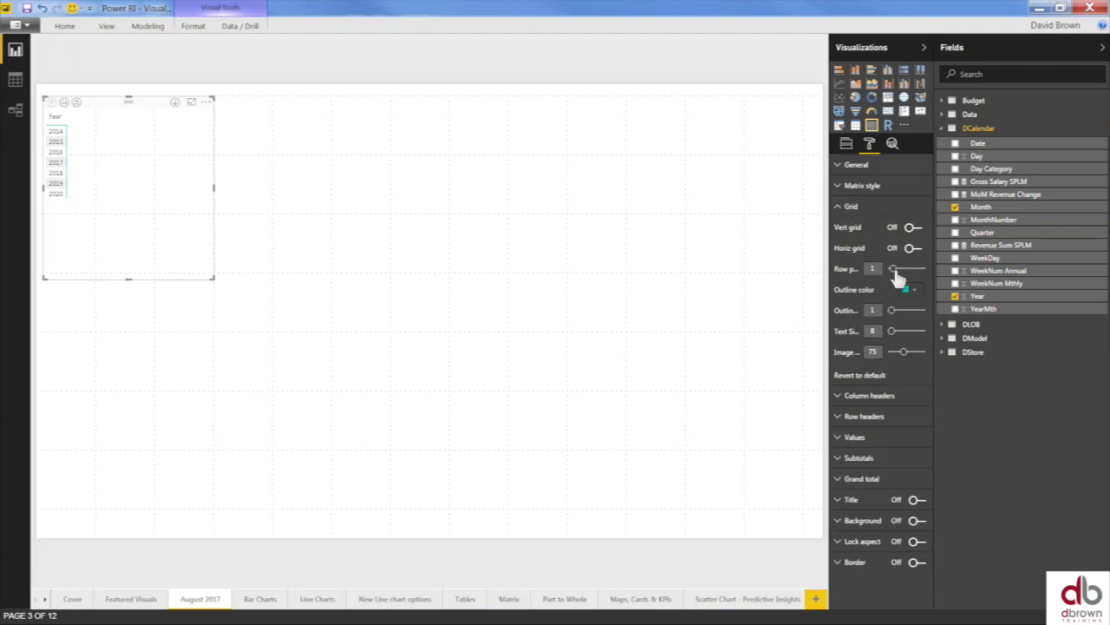
pyautogui.moveTo(893, 270); pyautogui.dragTo(894, 271)
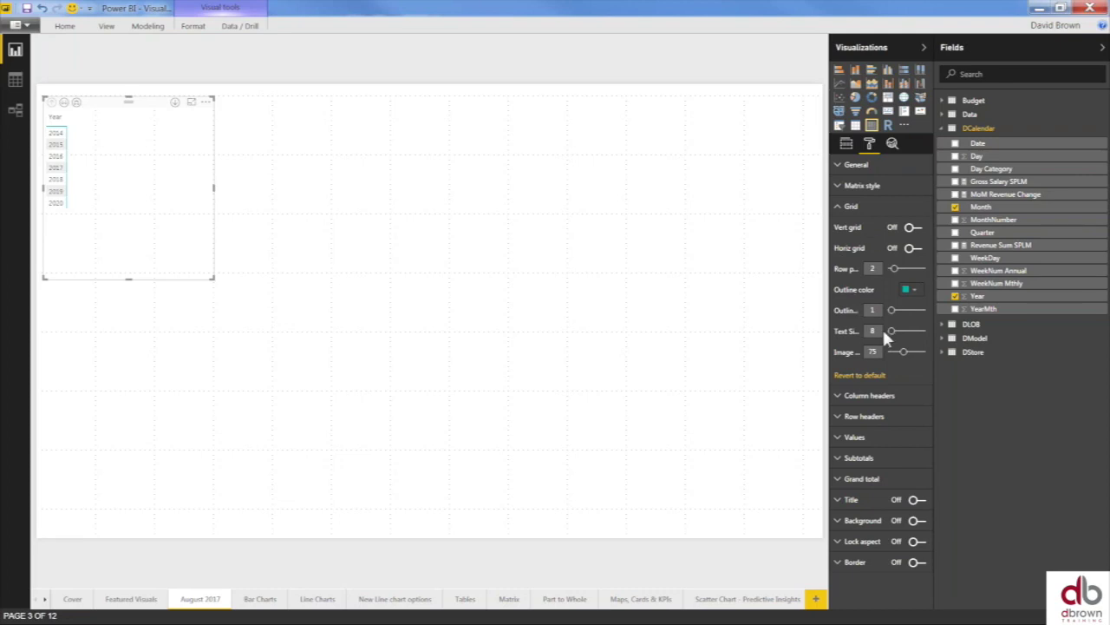
pyautogui.moveTo(891, 331); pyautogui.dragTo(899, 331)
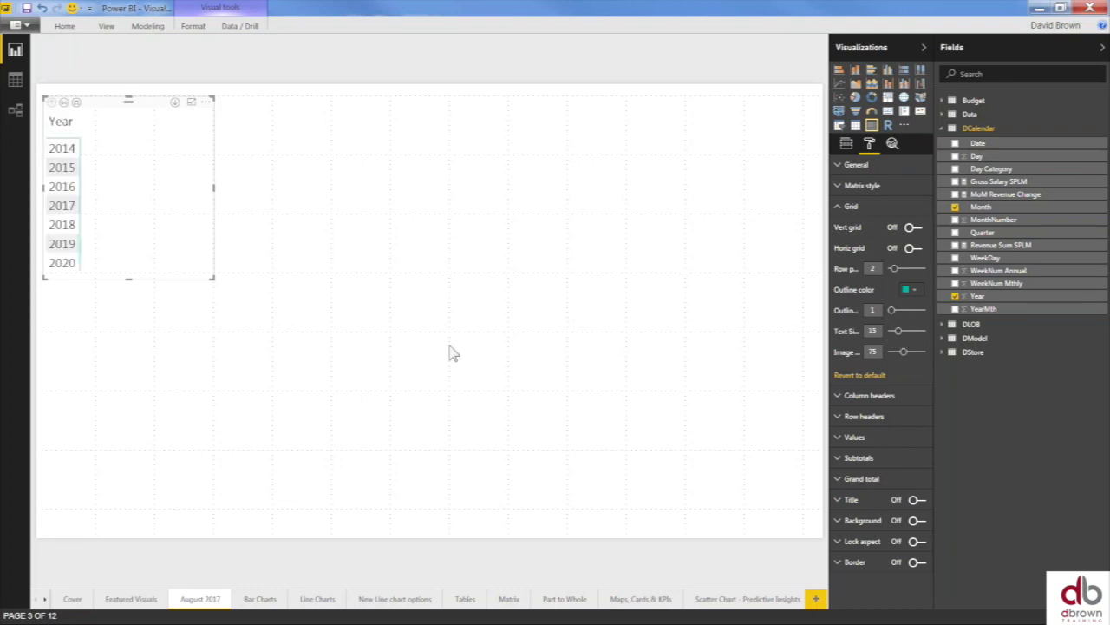
# - Enlarge the matrix visual and expand the Data table's fields
pyautogui.moveTo(214, 280); pyautogui.dragTo(248, 390)
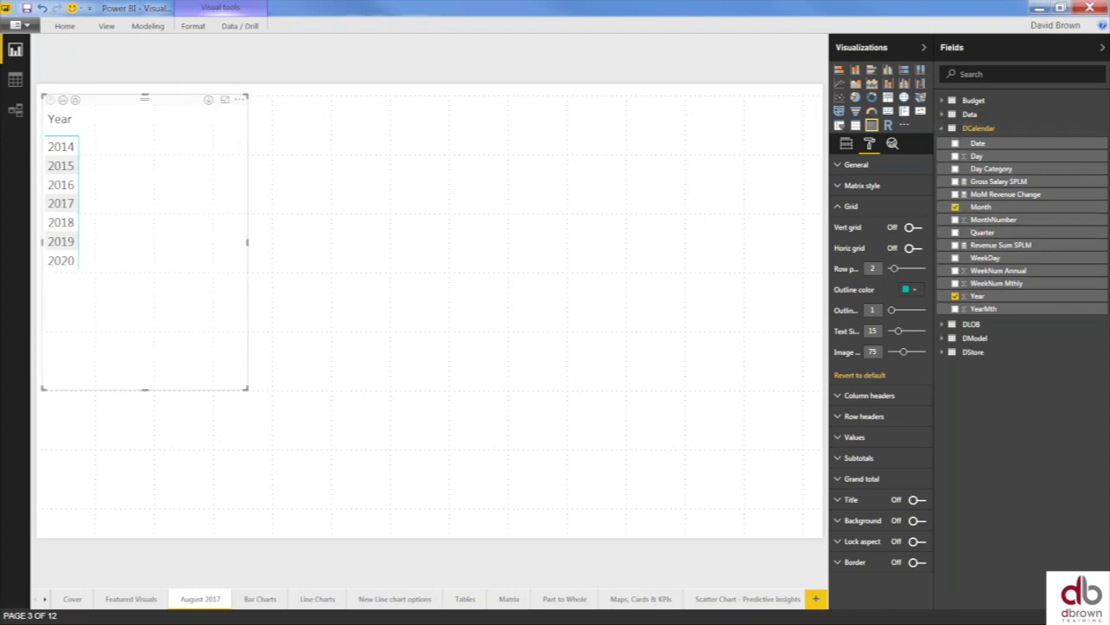
pyautogui.click(944, 128)
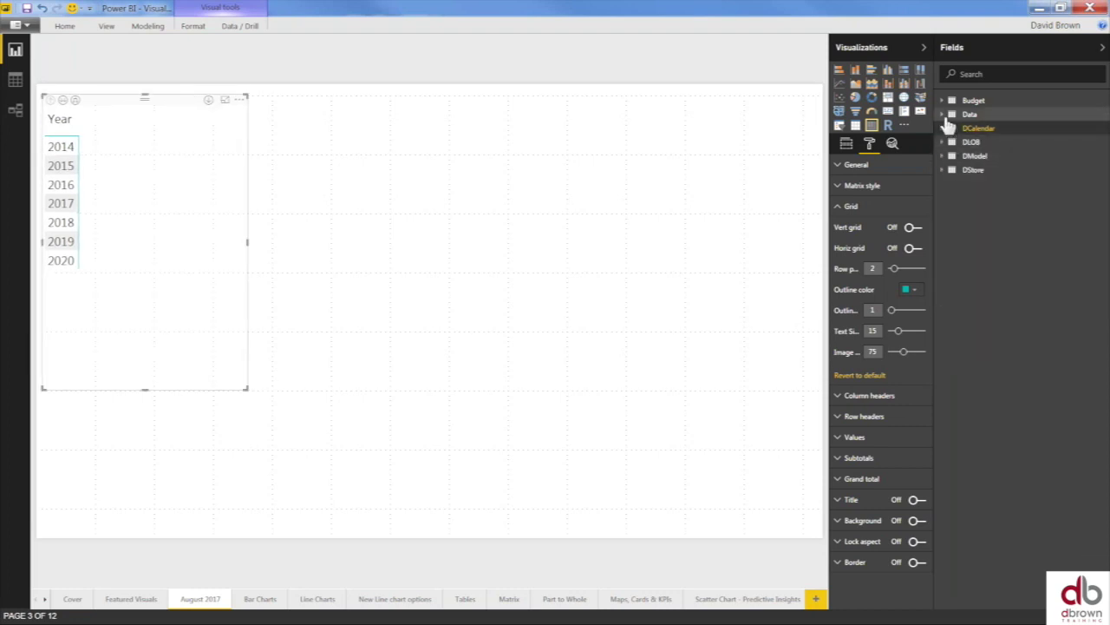
pyautogui.click(945, 114)
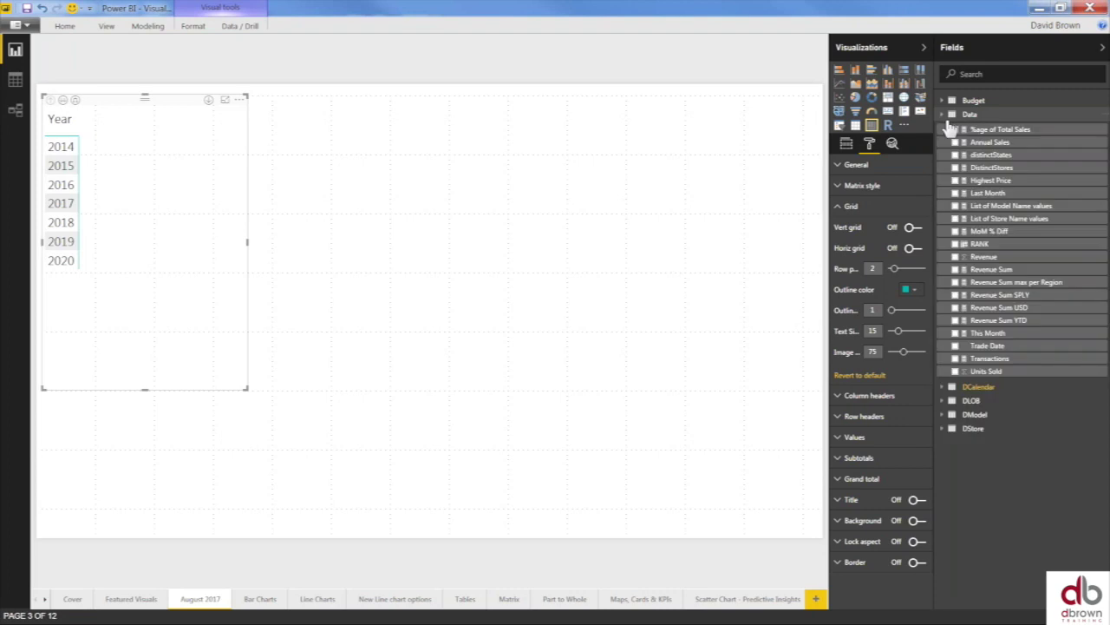
# - Add Revenue Sum as matrix values, widen the visual, and raise text size to 22
pyautogui.click(955, 270)
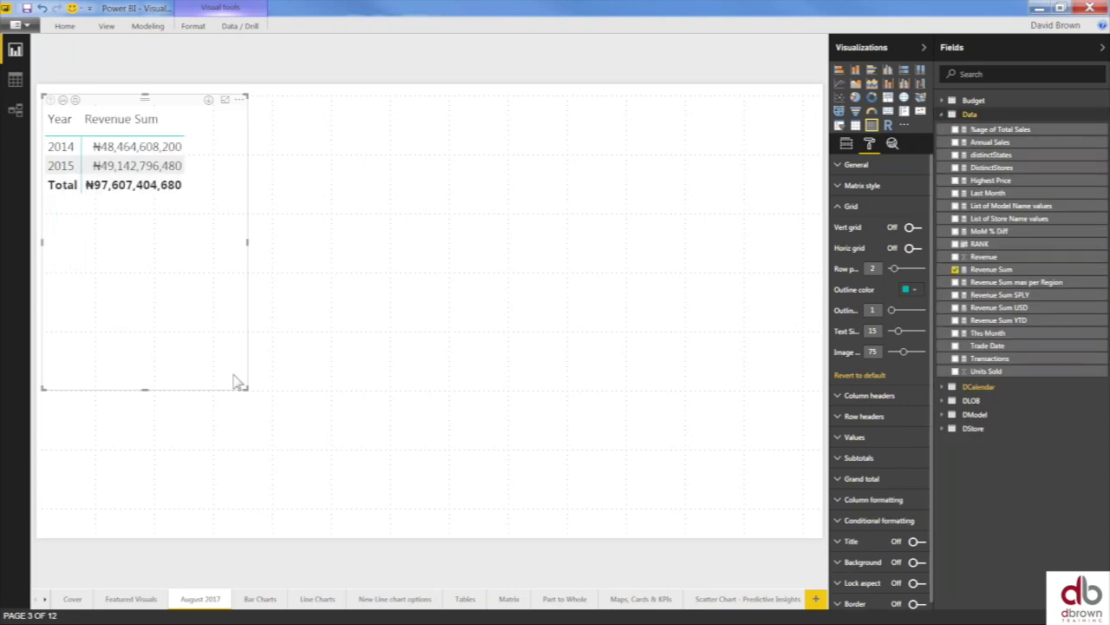
pyautogui.moveTo(249, 389); pyautogui.dragTo(299, 392)
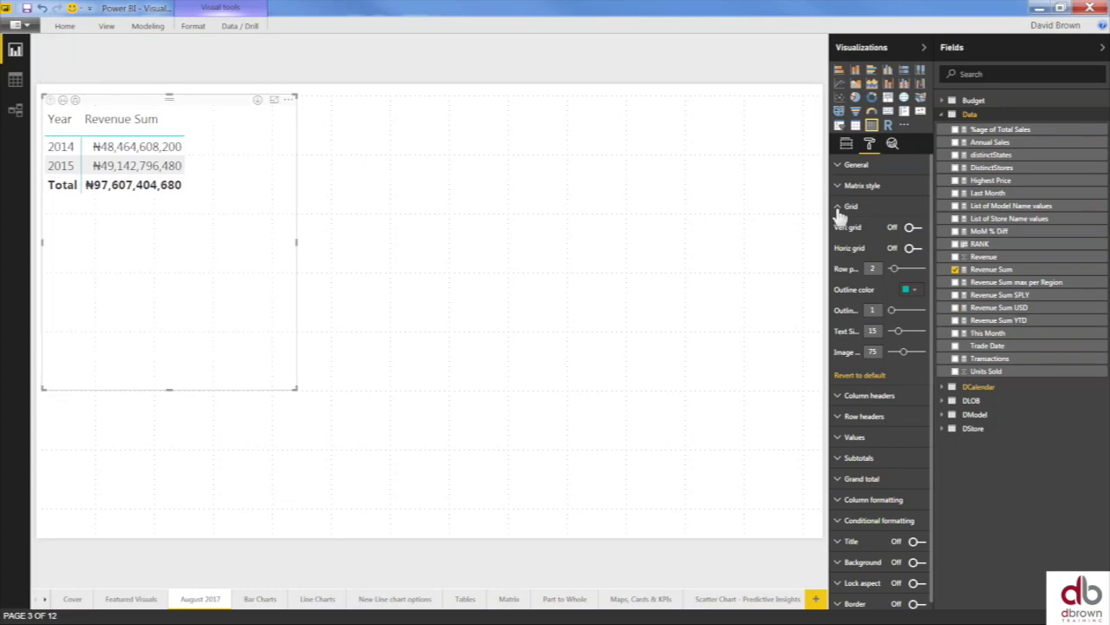
pyautogui.moveTo(899, 332); pyautogui.dragTo(906, 333)
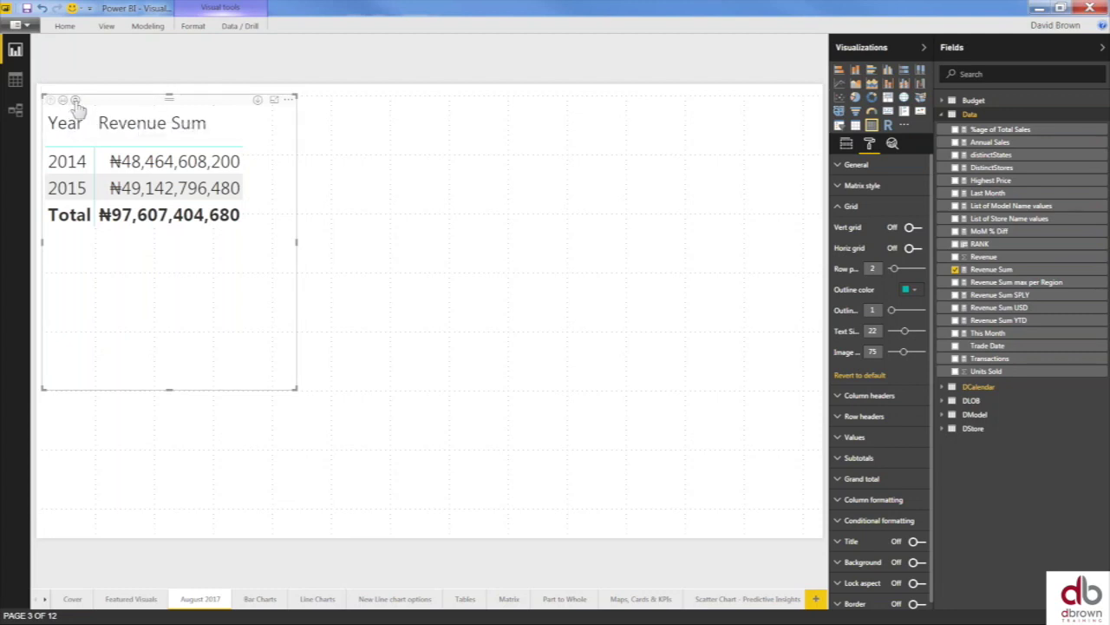
# - Expand the matrix to show 2014's monthly Revenue Sum, enlarge it, and open Modeling
pyautogui.click(76, 101)
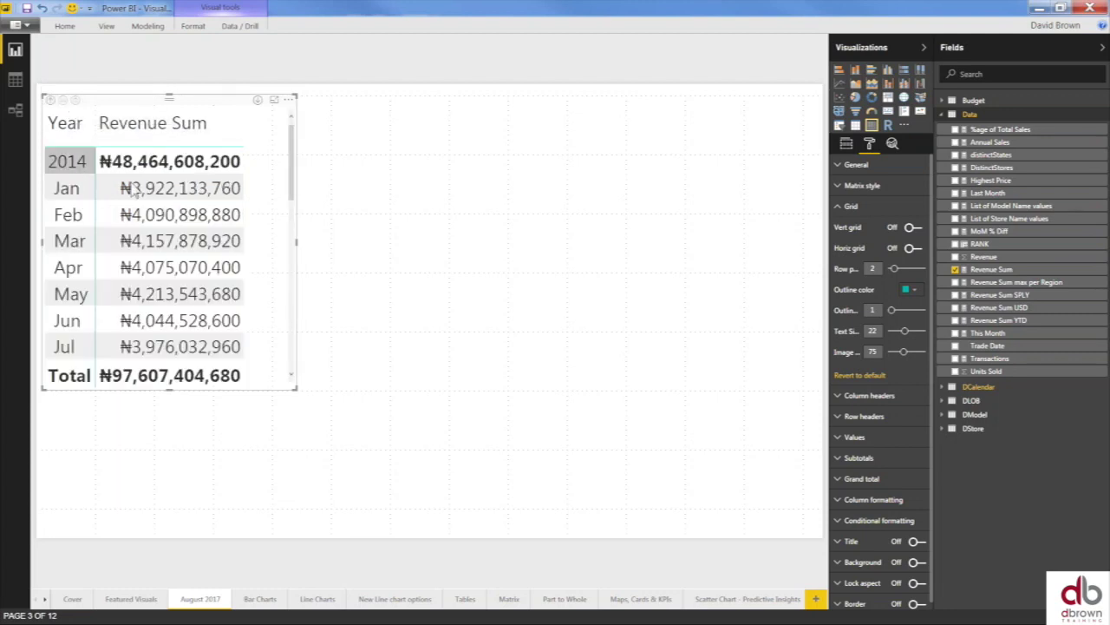
pyautogui.moveTo(297, 388); pyautogui.dragTo(391, 507)
pyautogui.press('Escape')
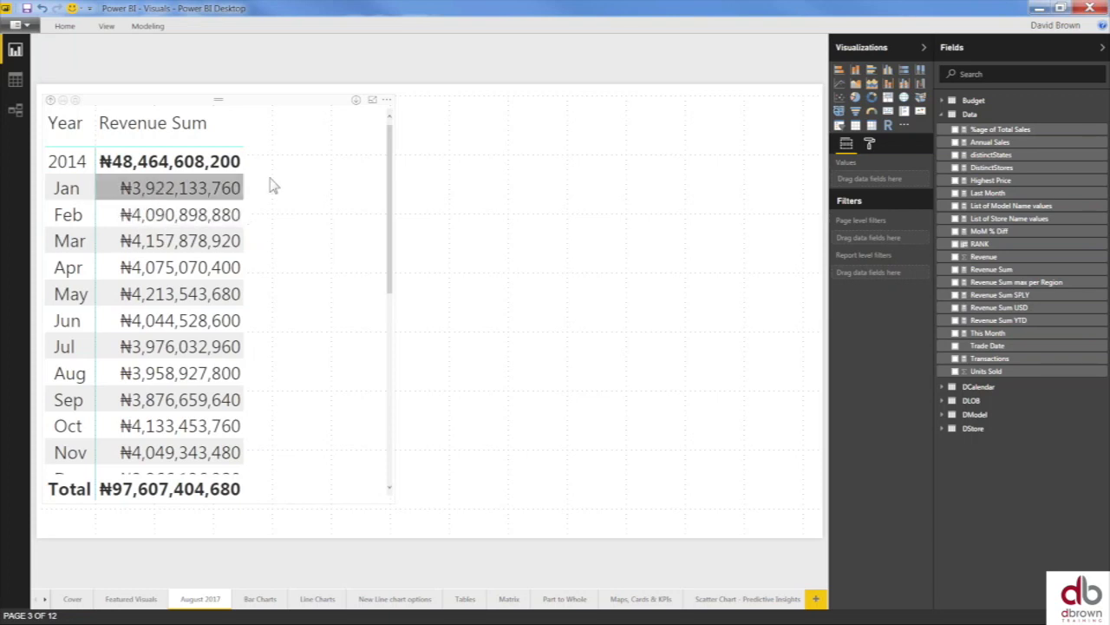
pyautogui.click(312, 220)
pyautogui.click(148, 26)
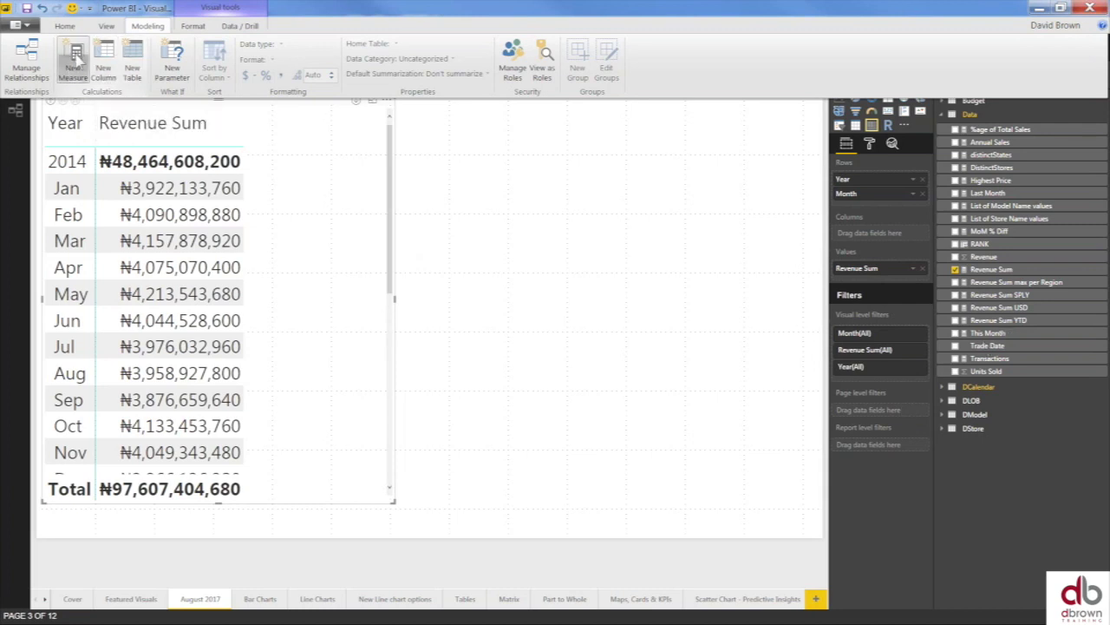
# - Write a new measure: Rev YTD = TOTALYTD([Revenue Sum],DCalendar[Date])
pyautogui.click(319, 135)
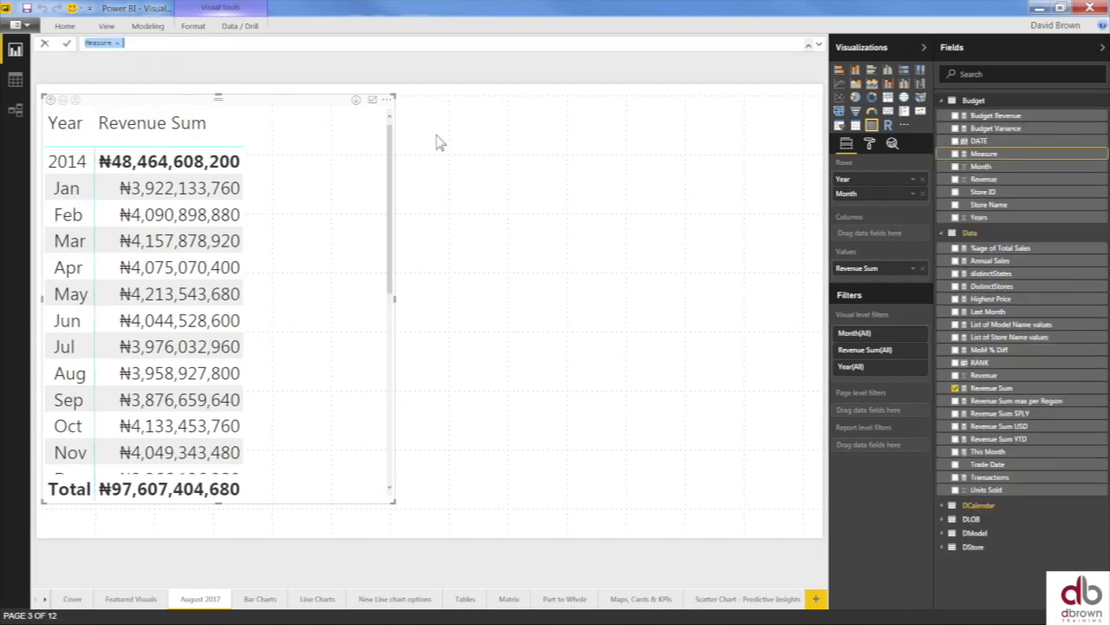
pyautogui.write('Rev YTD =')
pyautogui.write('to')
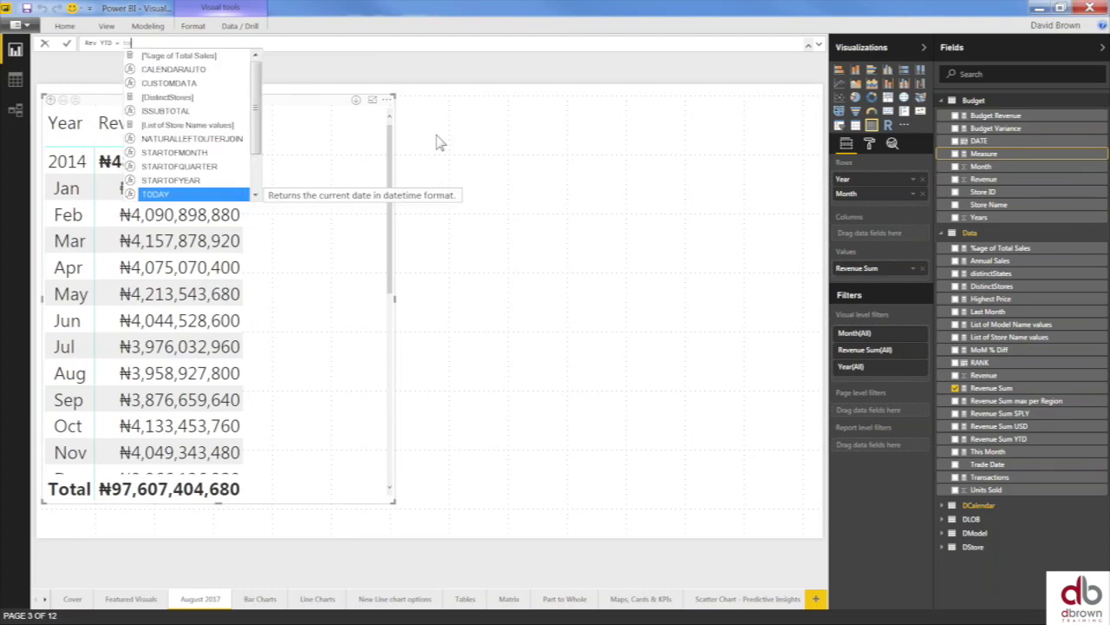
pyautogui.write('da')
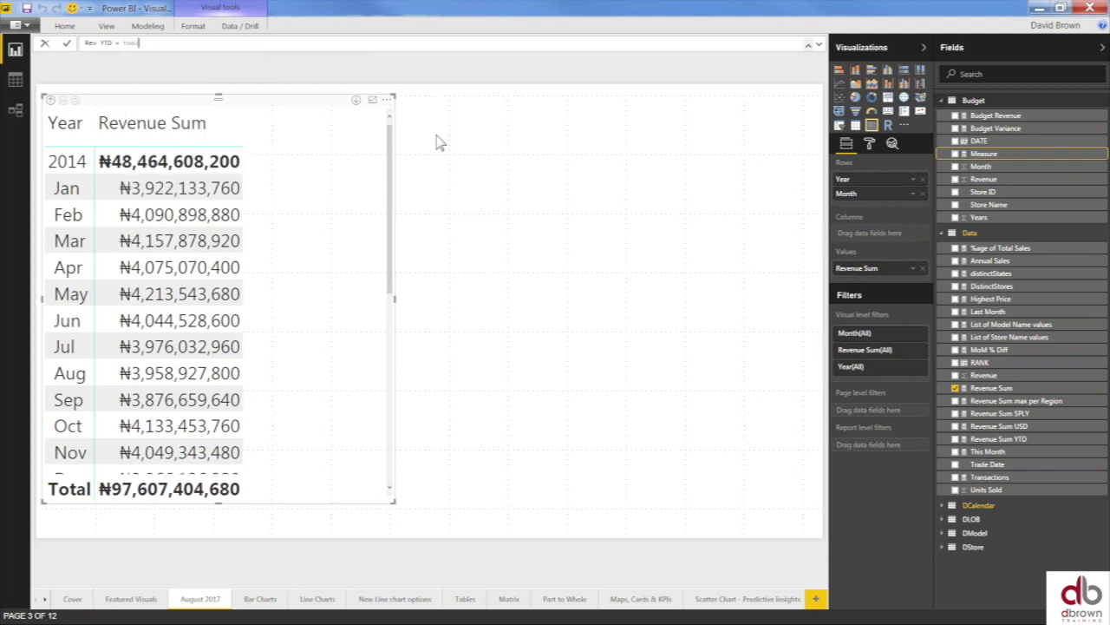
pyautogui.press('BackSpace')
pyautogui.press('BackSpace')
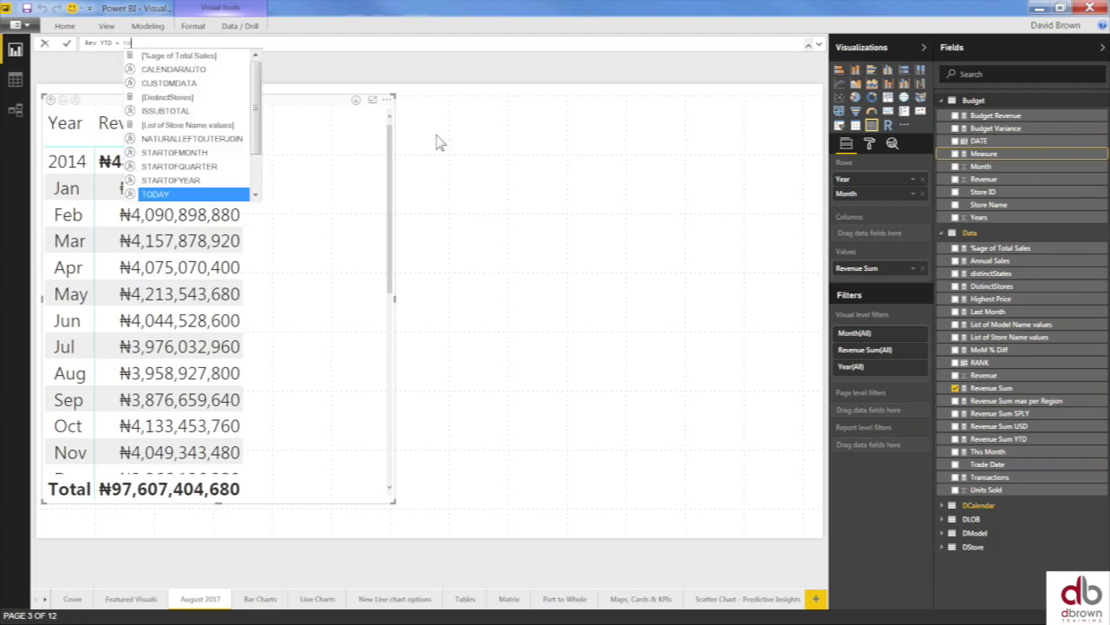
pyautogui.write('ta')
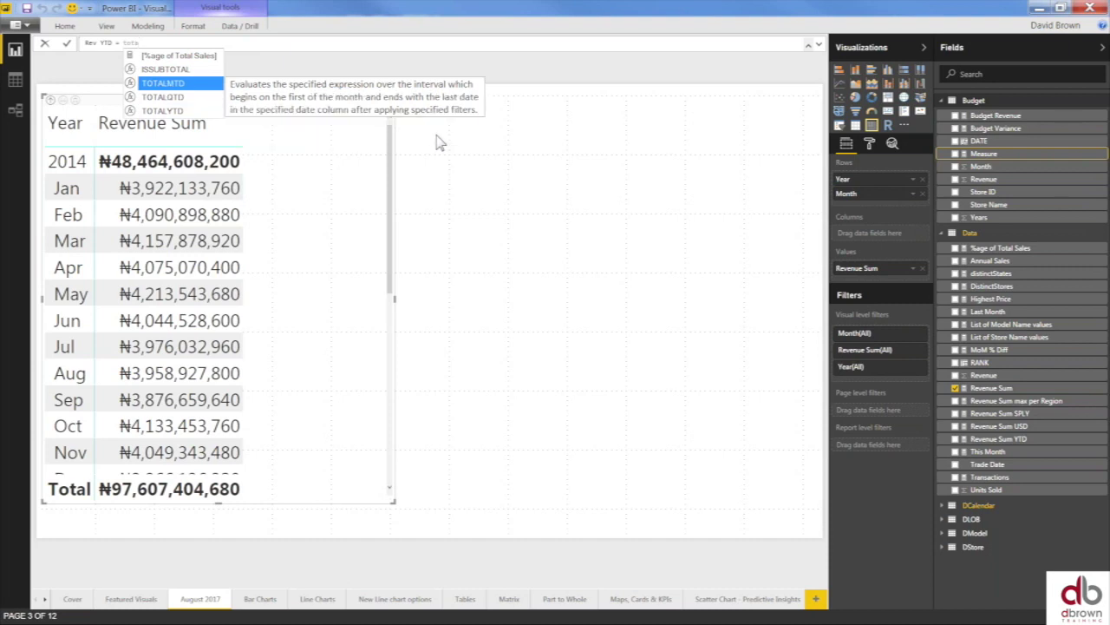
pyautogui.press('Down')
pyautogui.press('Down')
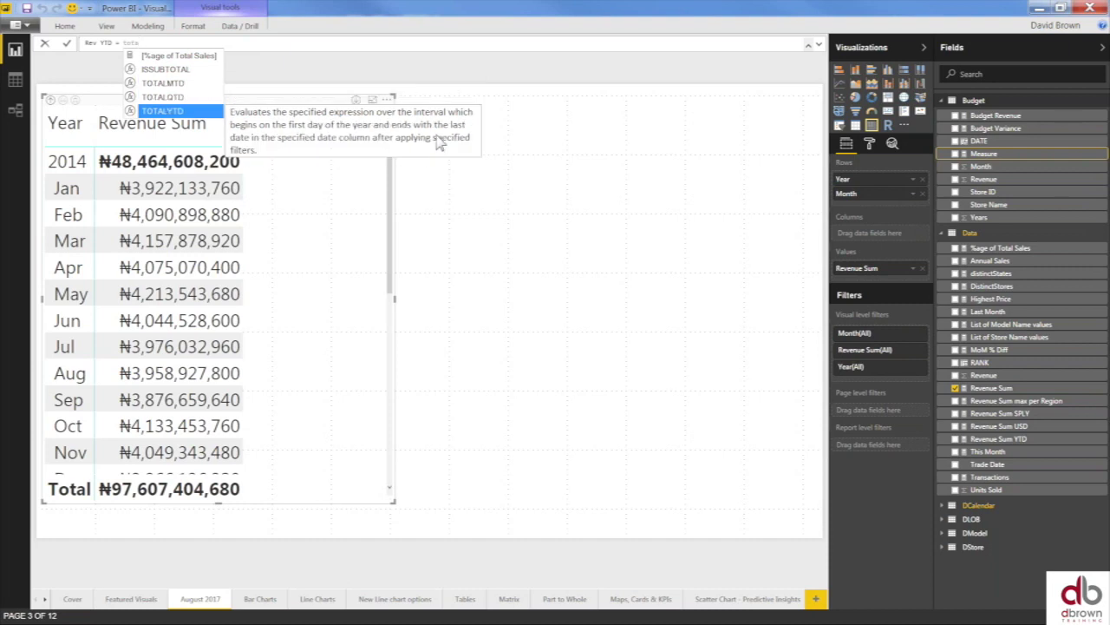
pyautogui.press('Tab')
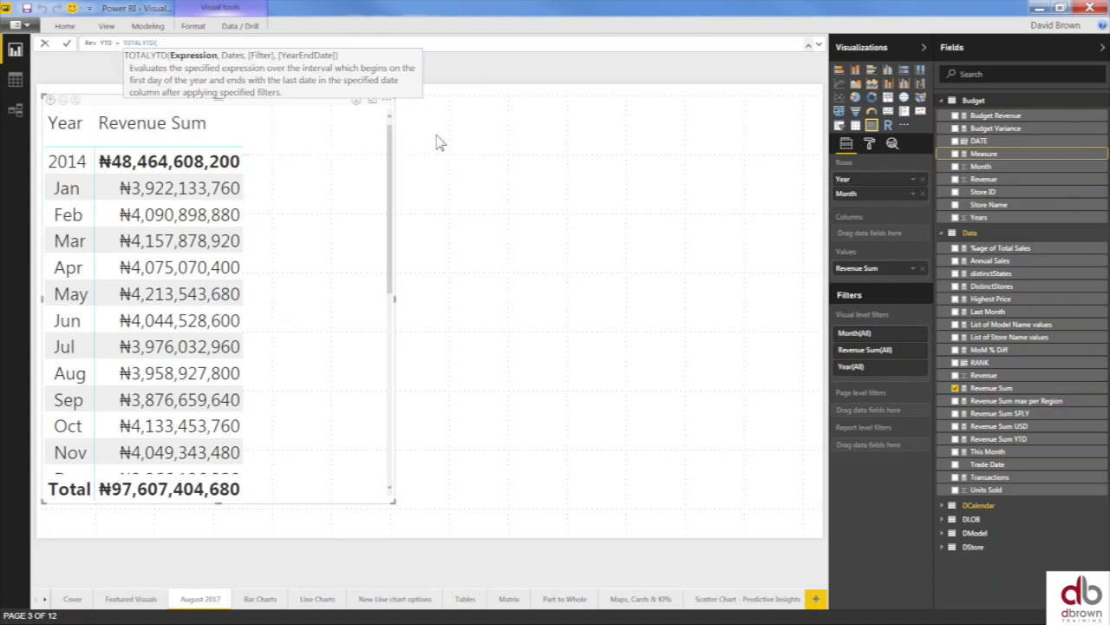
pyautogui.write('[re')
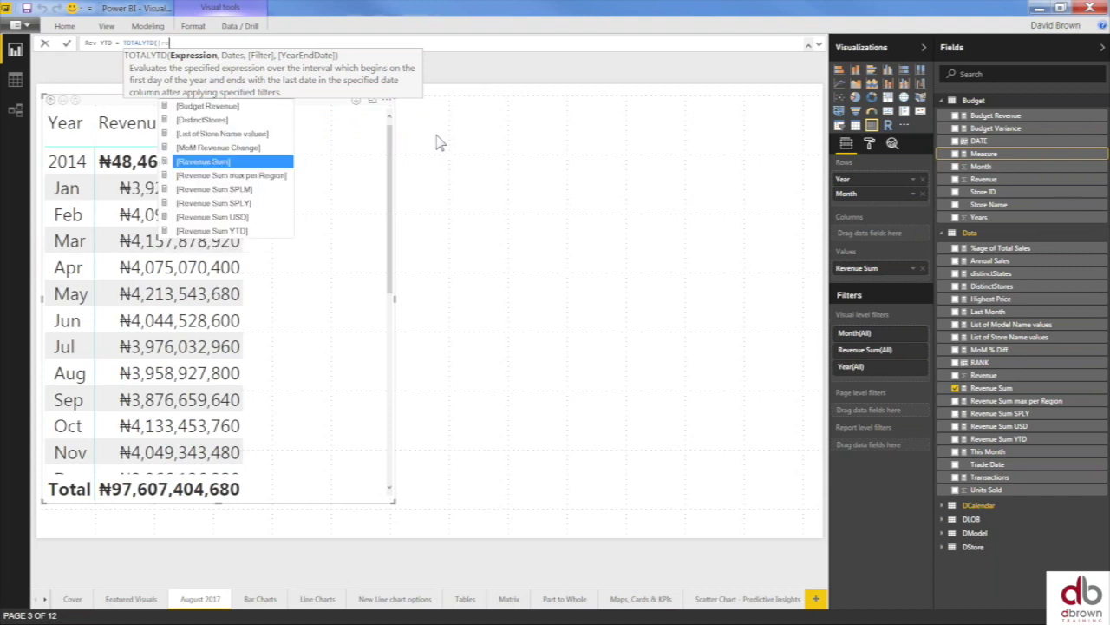
pyautogui.press('Tab')
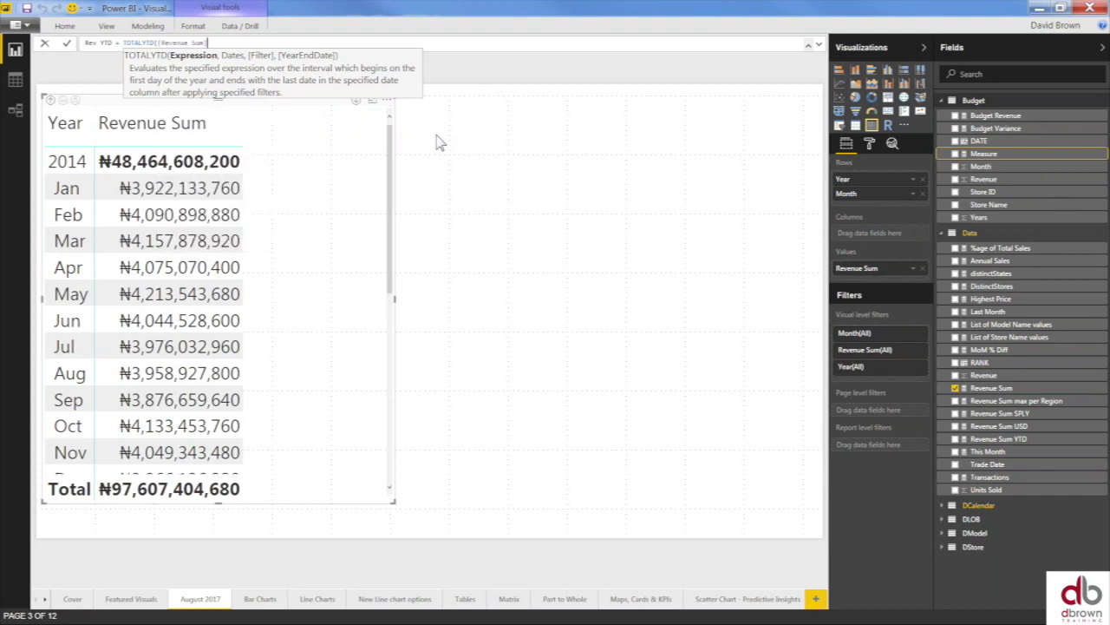
pyautogui.write(',')
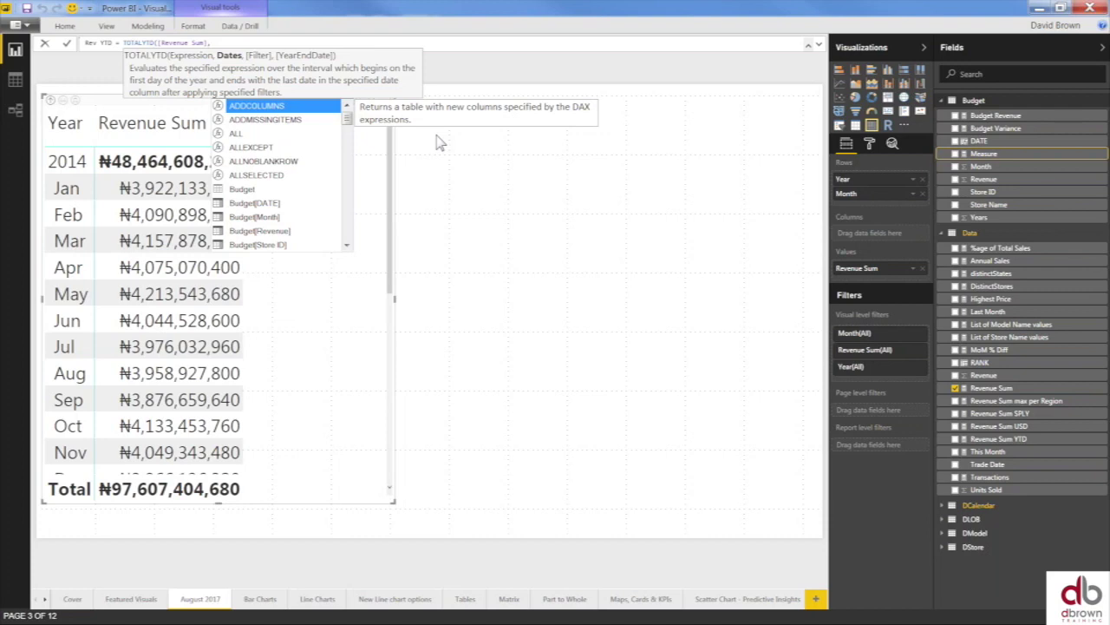
pyautogui.write('Dcalen')
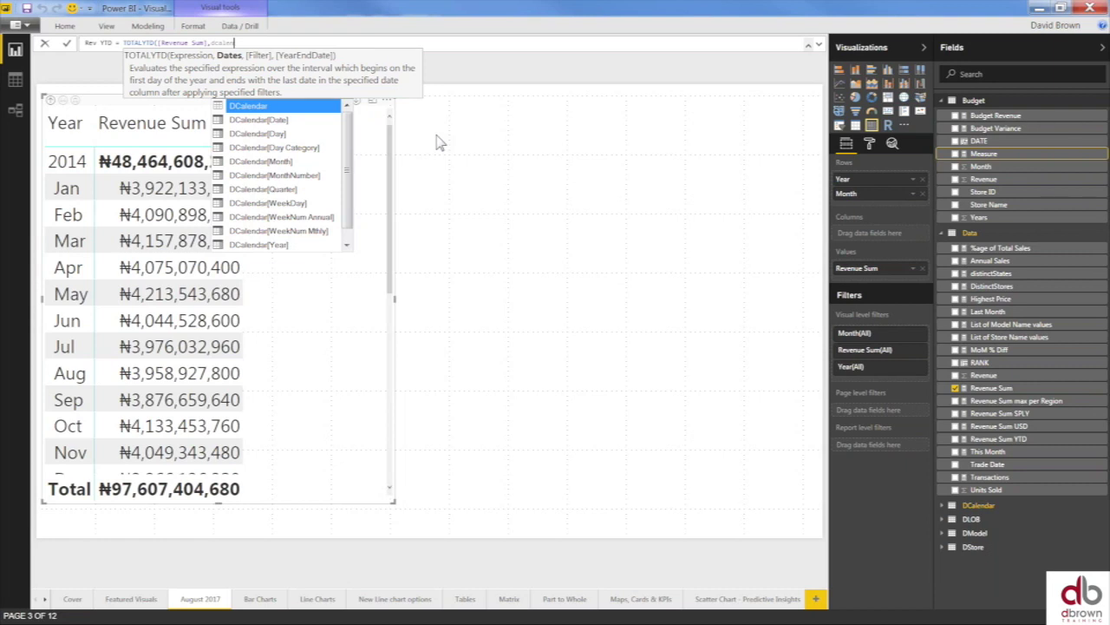
pyautogui.press('Down')
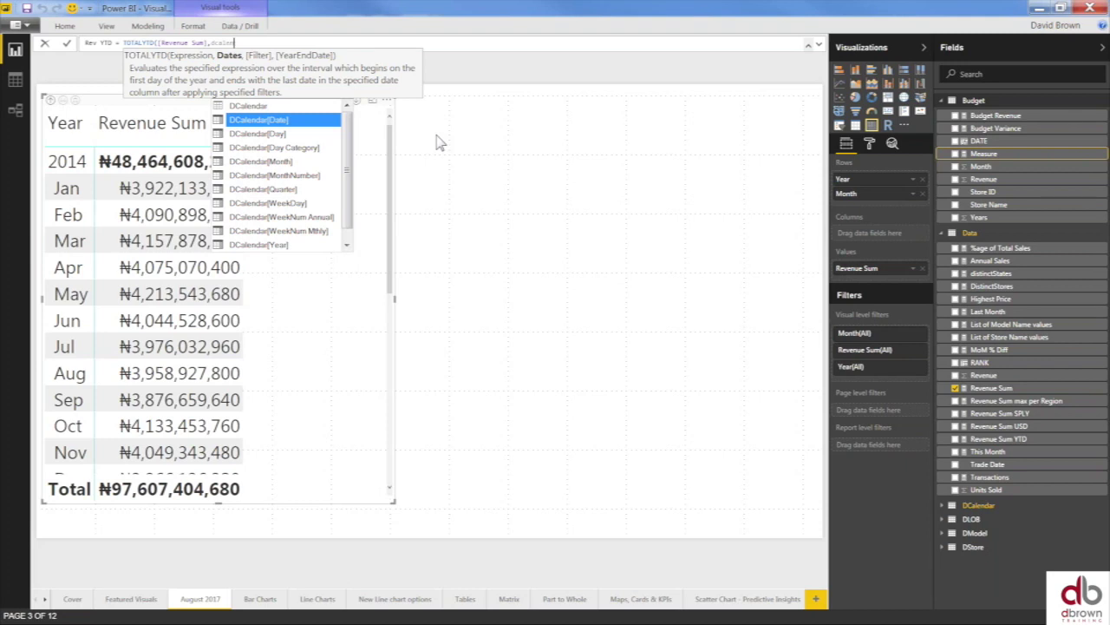
pyautogui.press('Tab')
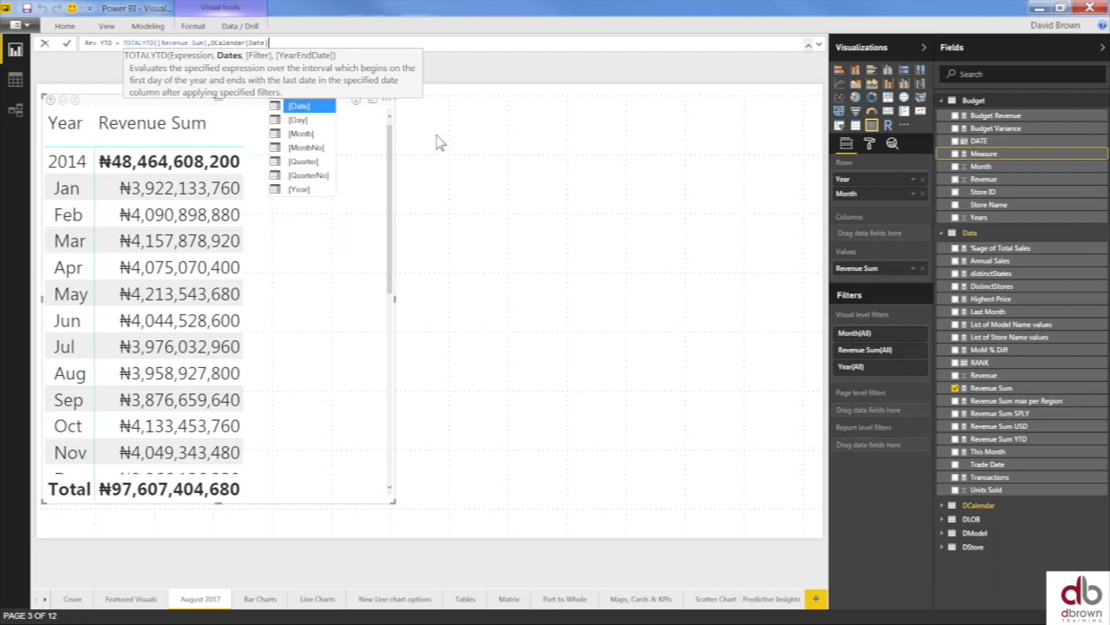
pyautogui.write(')')
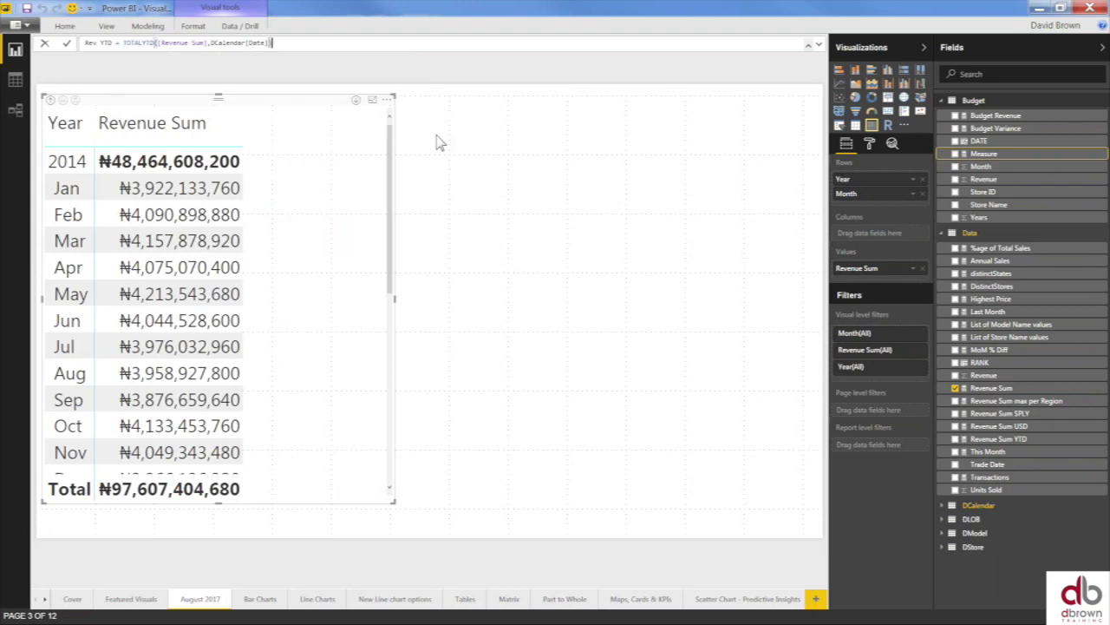
# - Commit Rev YTD, add it to the matrix, and enlarge the visual to show Dec
pyautogui.click(196, 27)
pyautogui.press('Return')
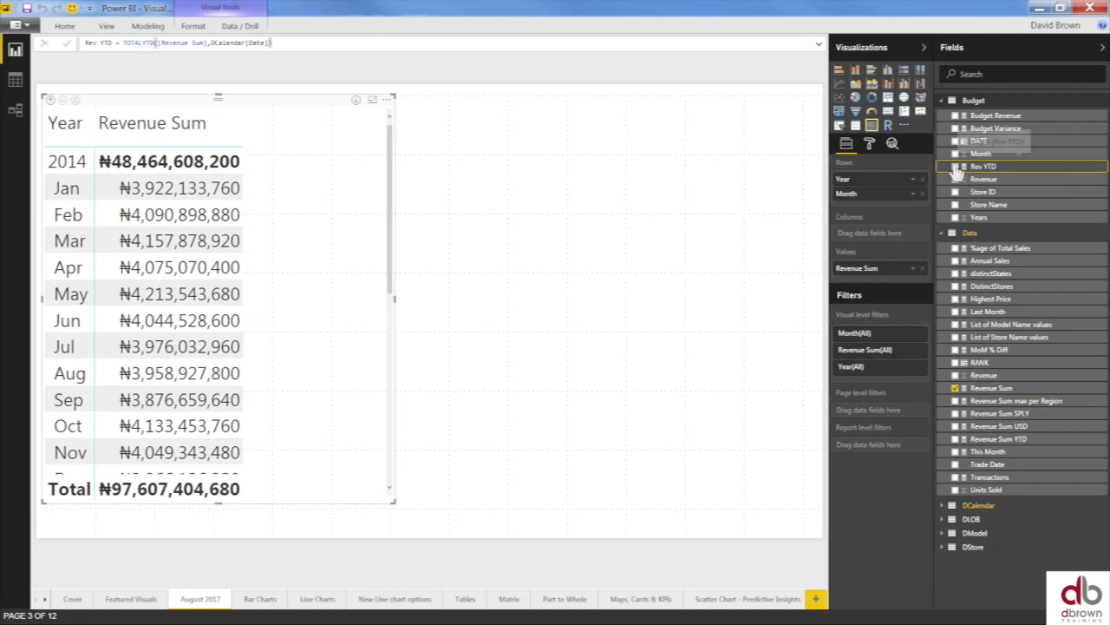
pyautogui.click(955, 167)
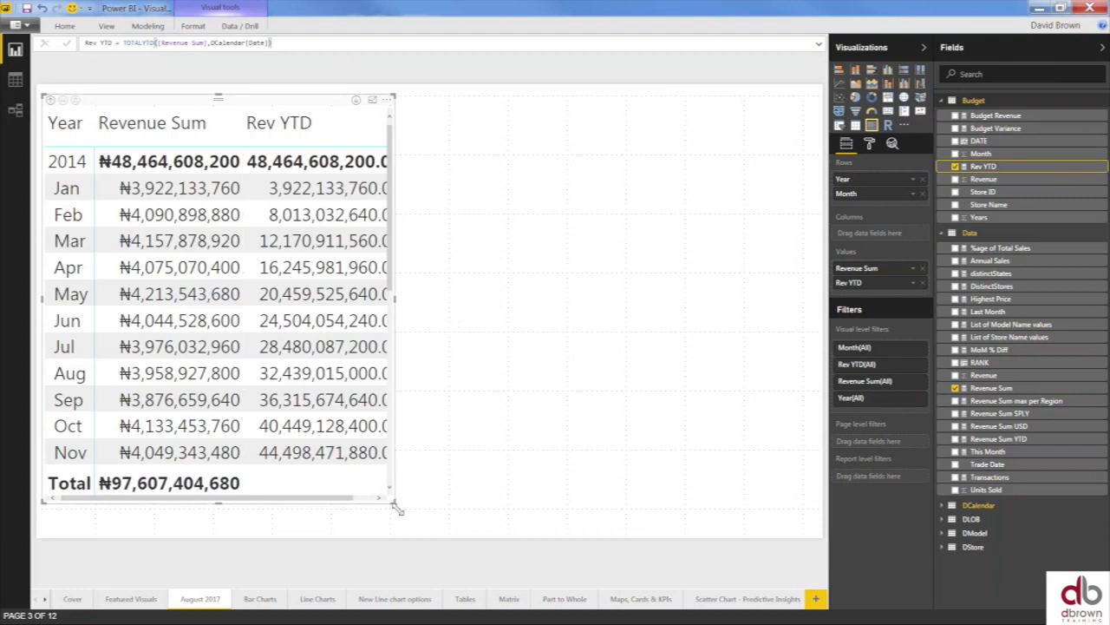
pyautogui.moveTo(394, 503); pyautogui.dragTo(537, 524)
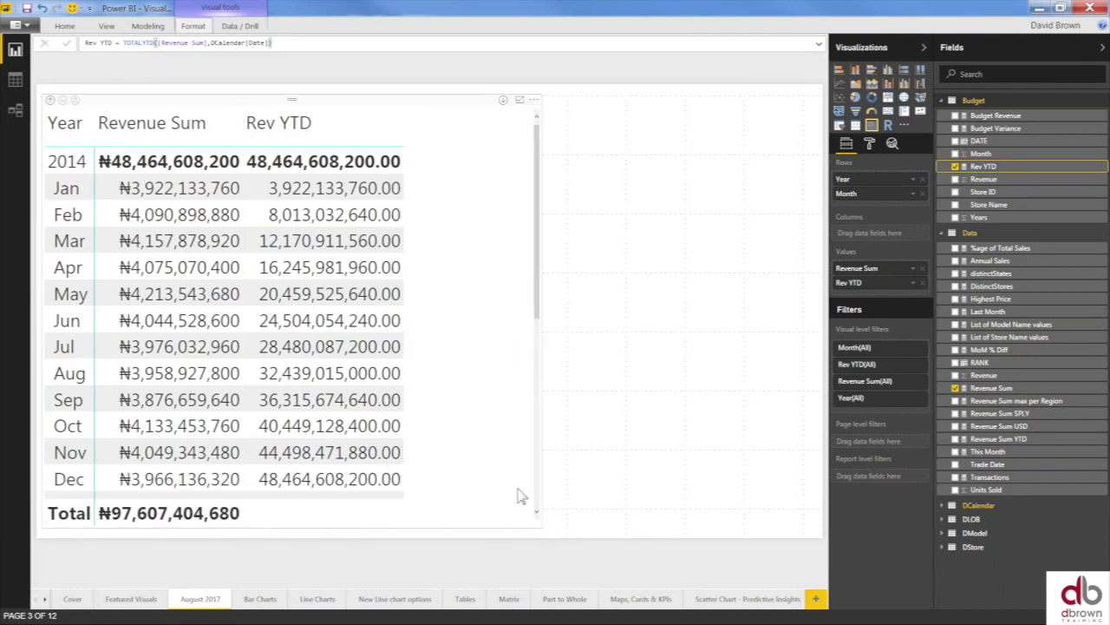
pyautogui.press('Escape')
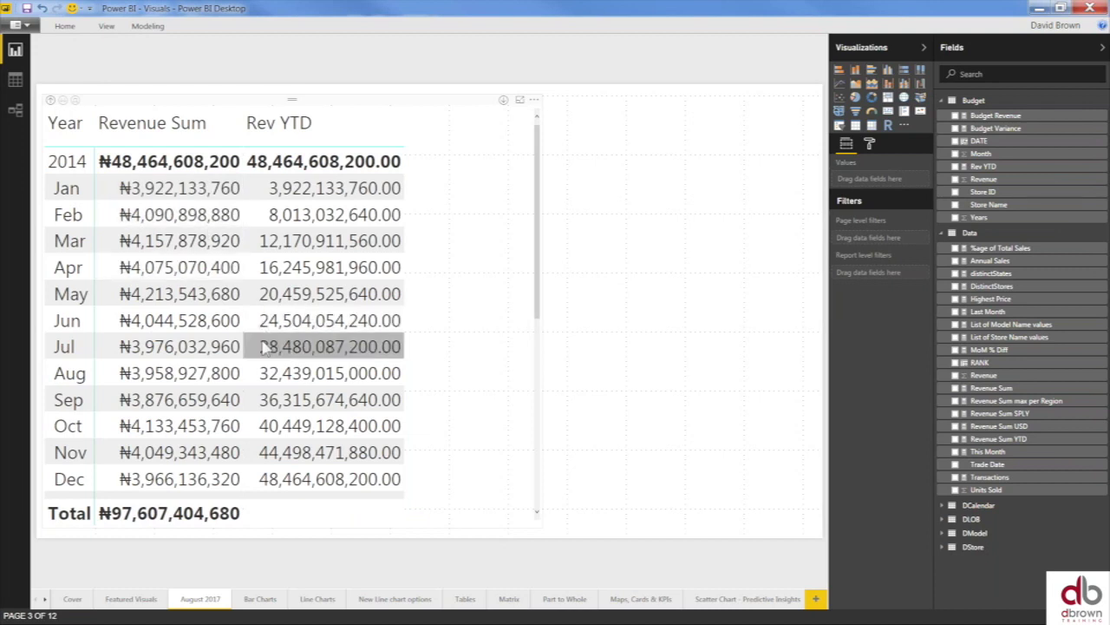
pyautogui.scroll(-1, 264, 346)
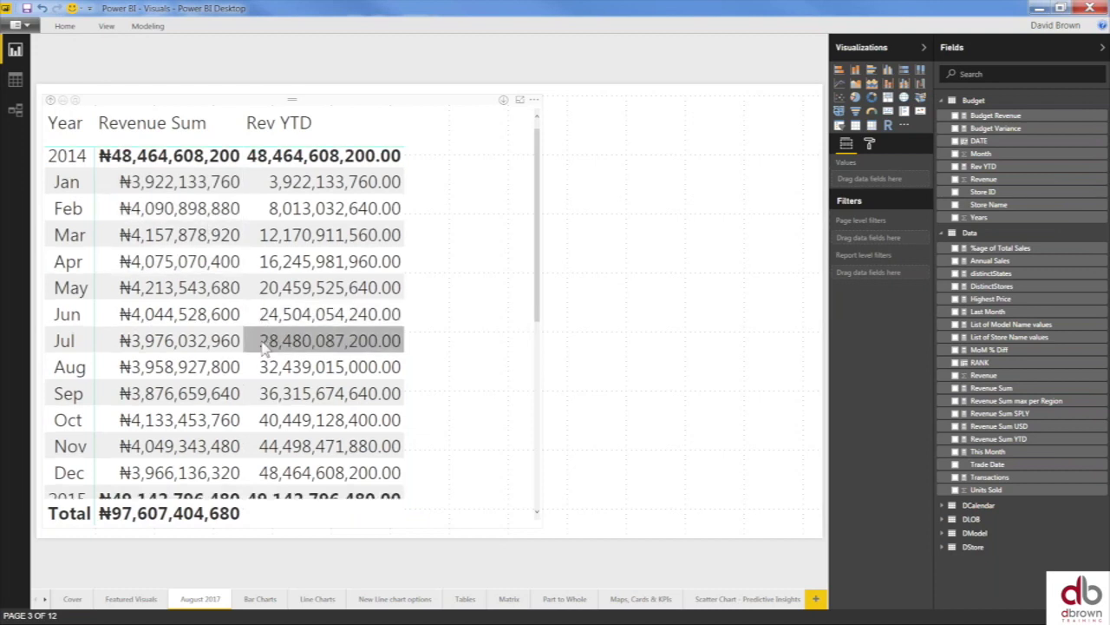
pyautogui.scroll(-3, 265, 347)
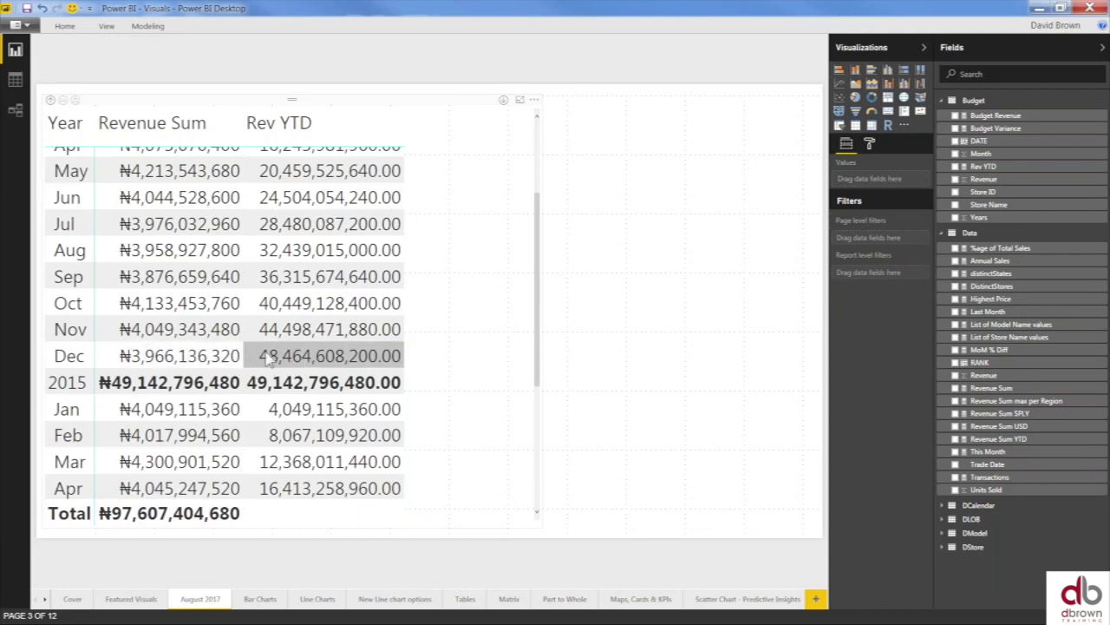
pyautogui.scroll(5, 331, 332)
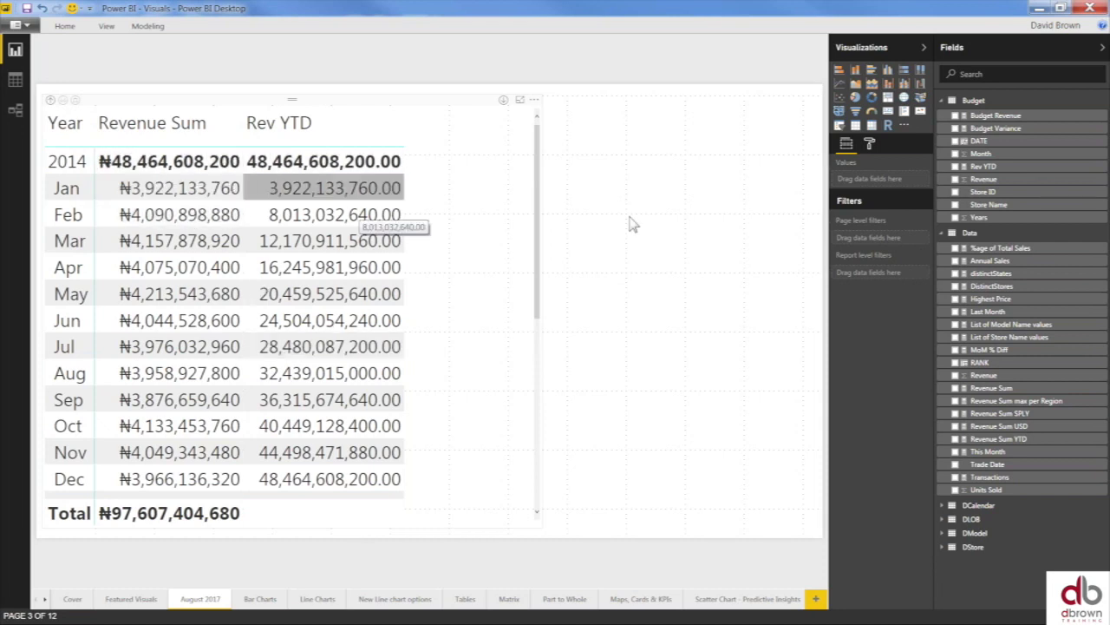
# - Set the matrix's row subtotal position to Bottom so year totals follow Dec
pyautogui.click(390, 103)
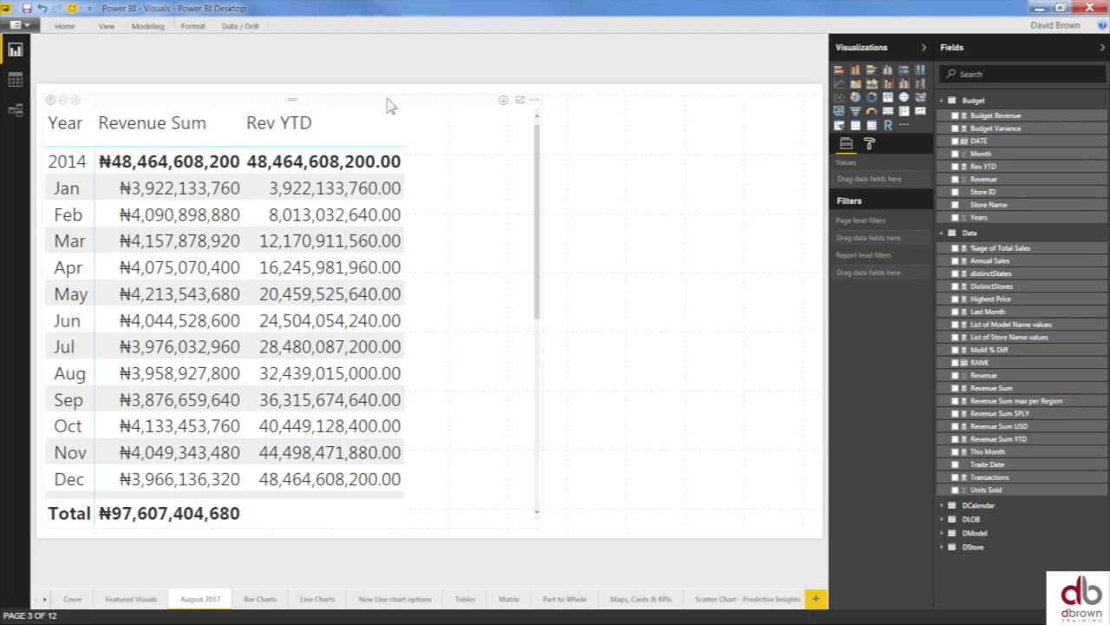
pyautogui.click(870, 146)
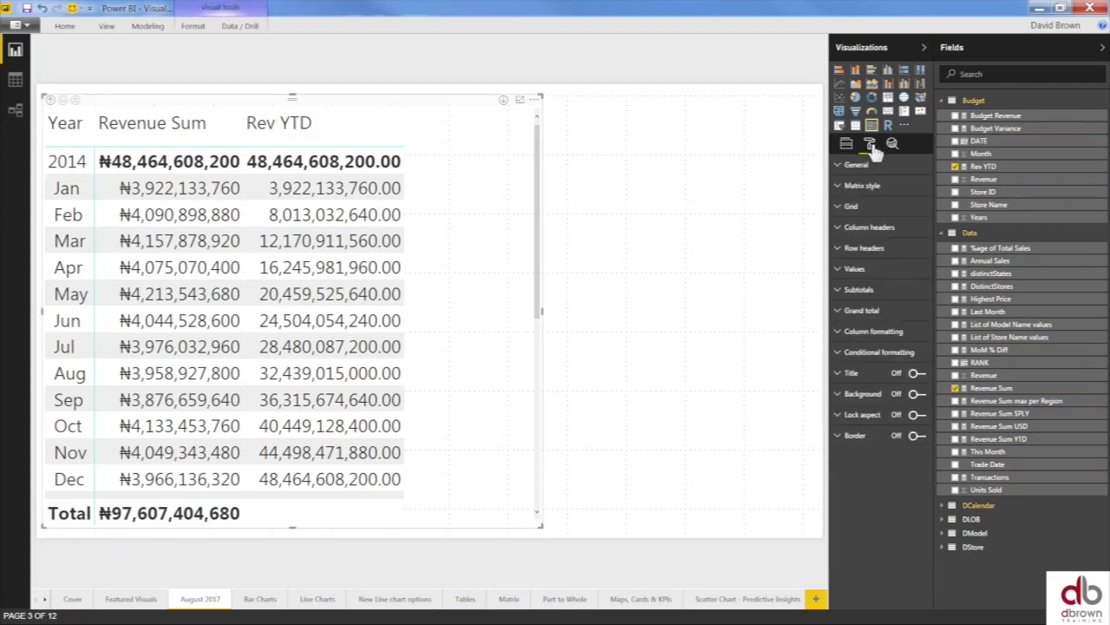
pyautogui.click(840, 295)
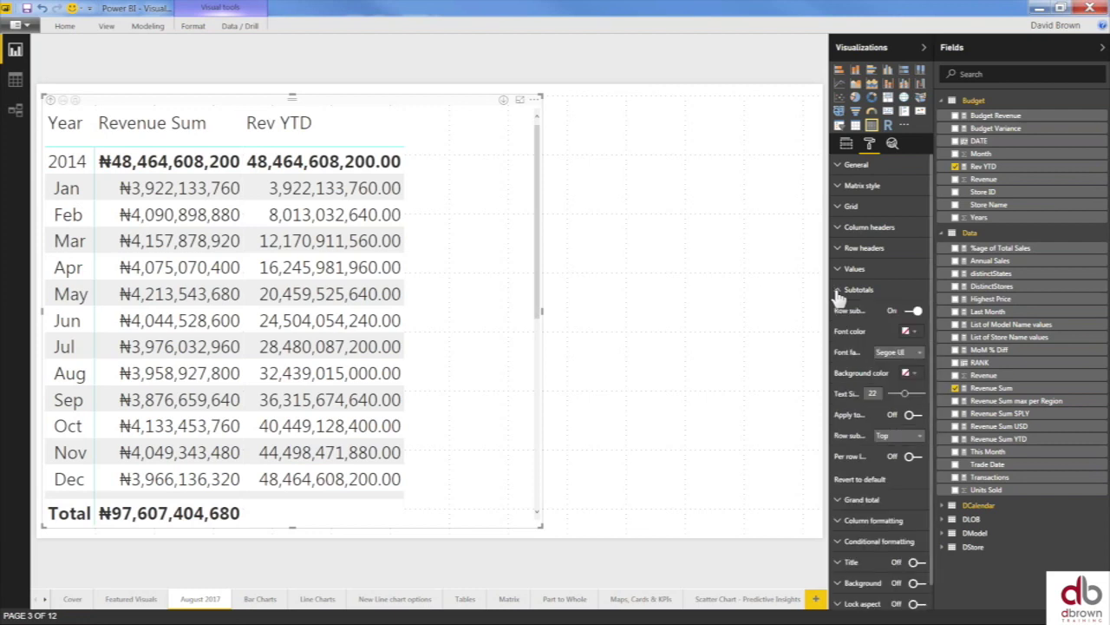
pyautogui.click(902, 441)
pyautogui.click(899, 468)
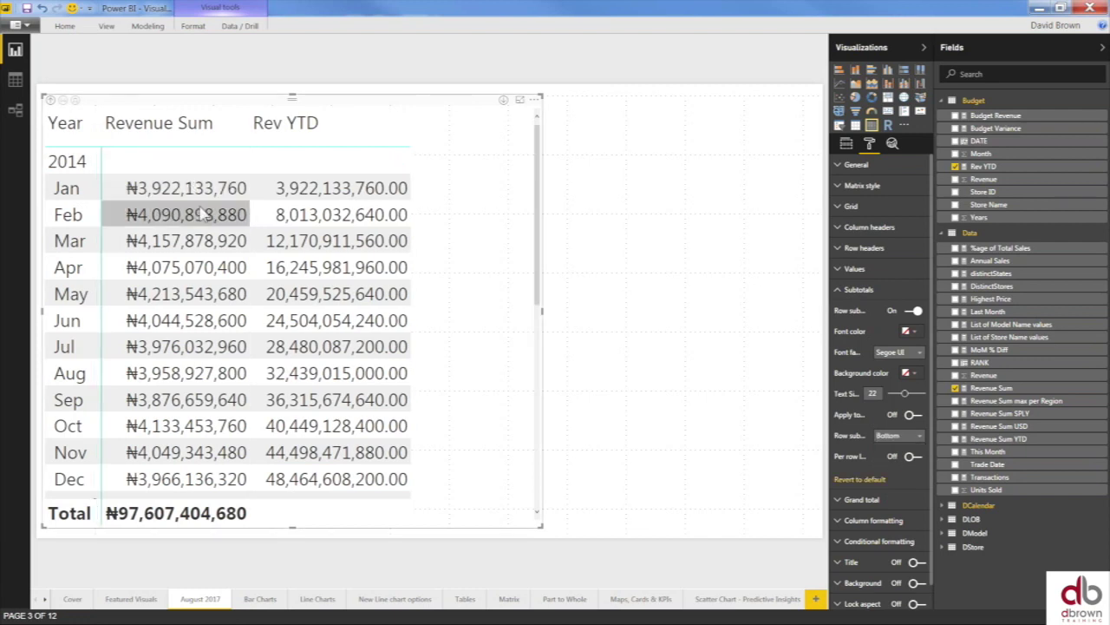
pyautogui.scroll(-2, 207, 221)
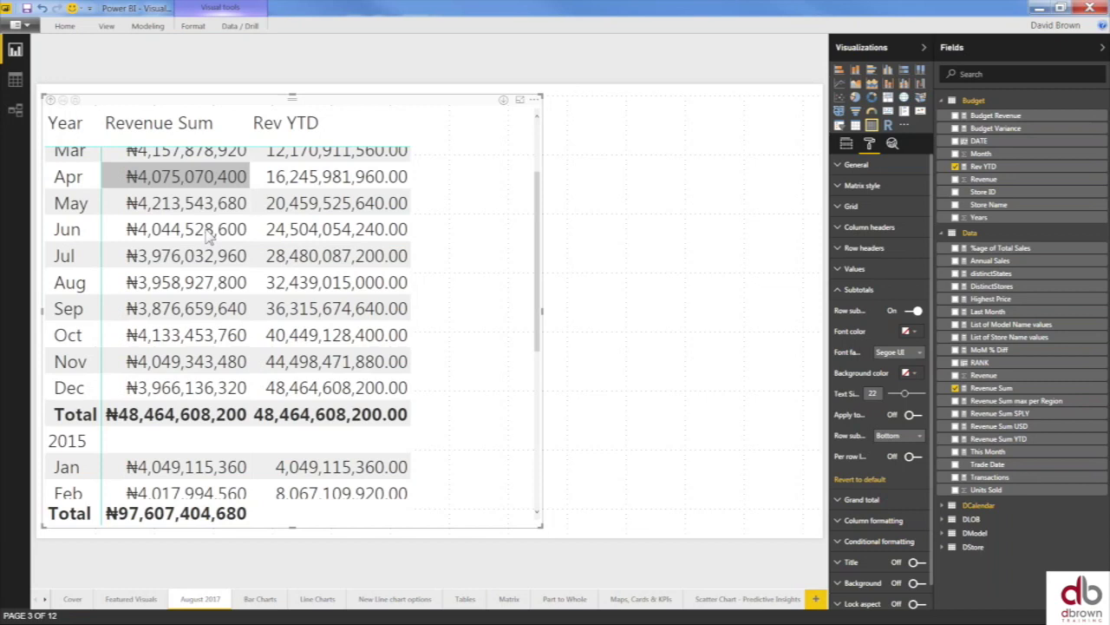
pyautogui.scroll(-2, 208, 236)
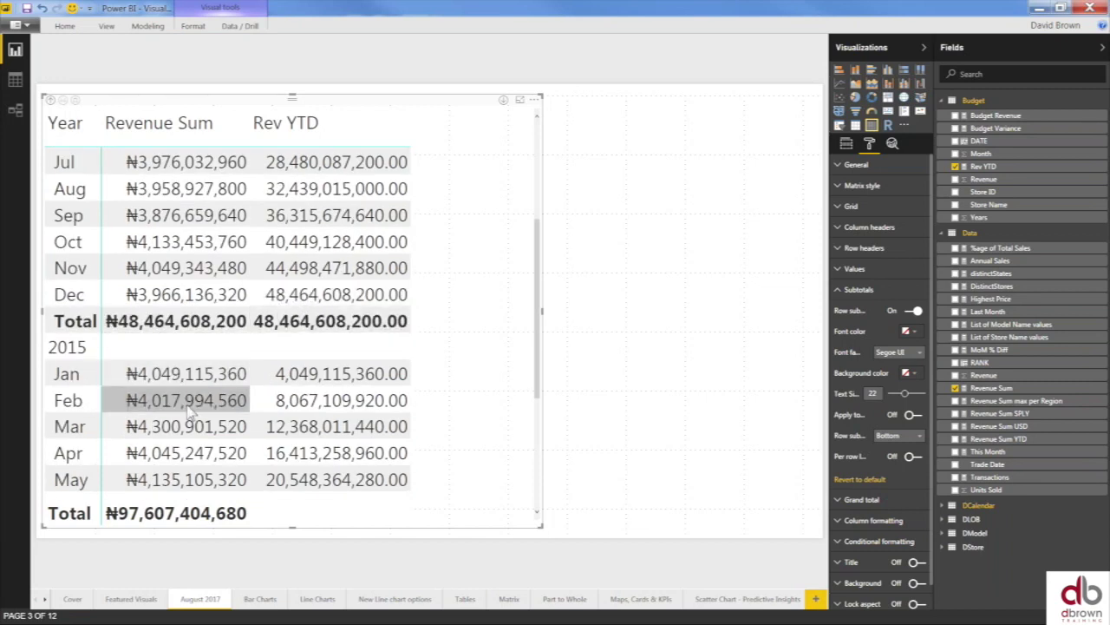
pyautogui.scroll(-3, 189, 415)
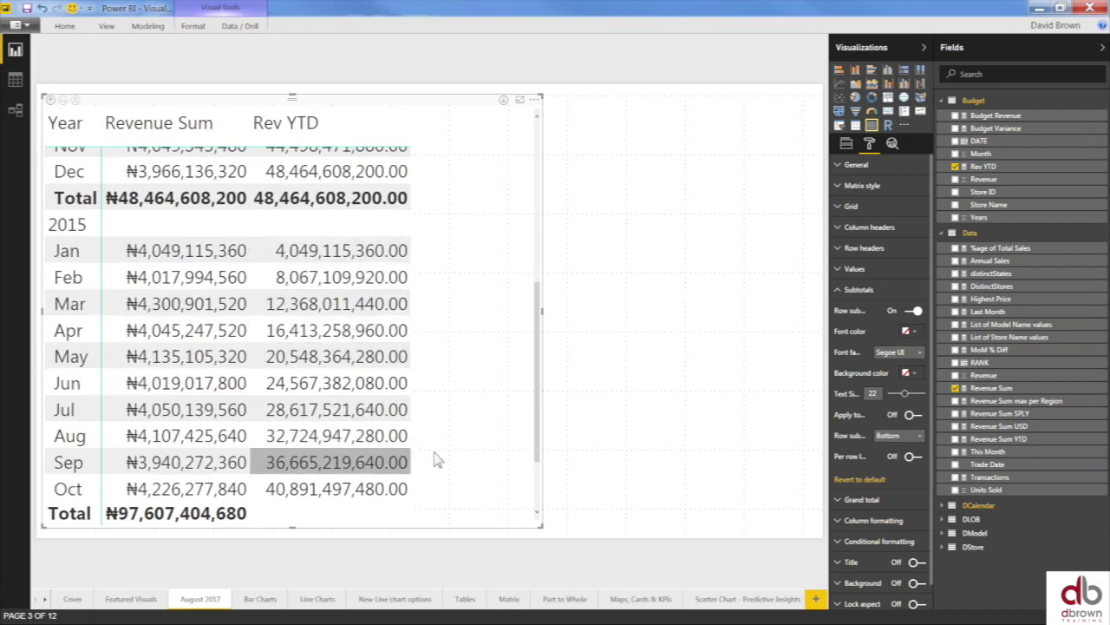
pyautogui.click(590, 350)
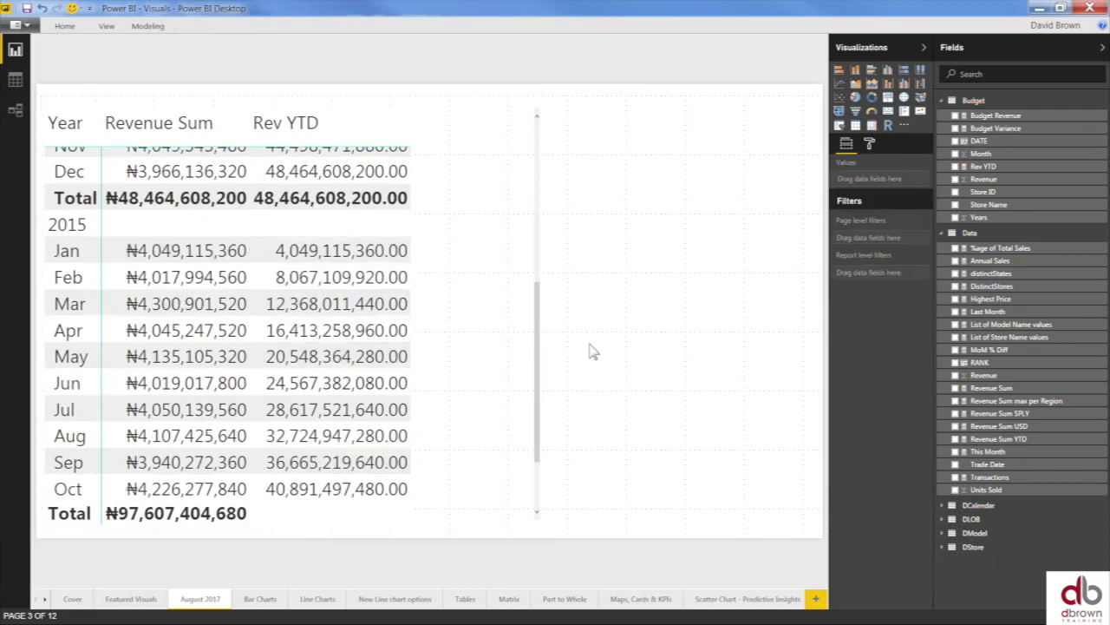
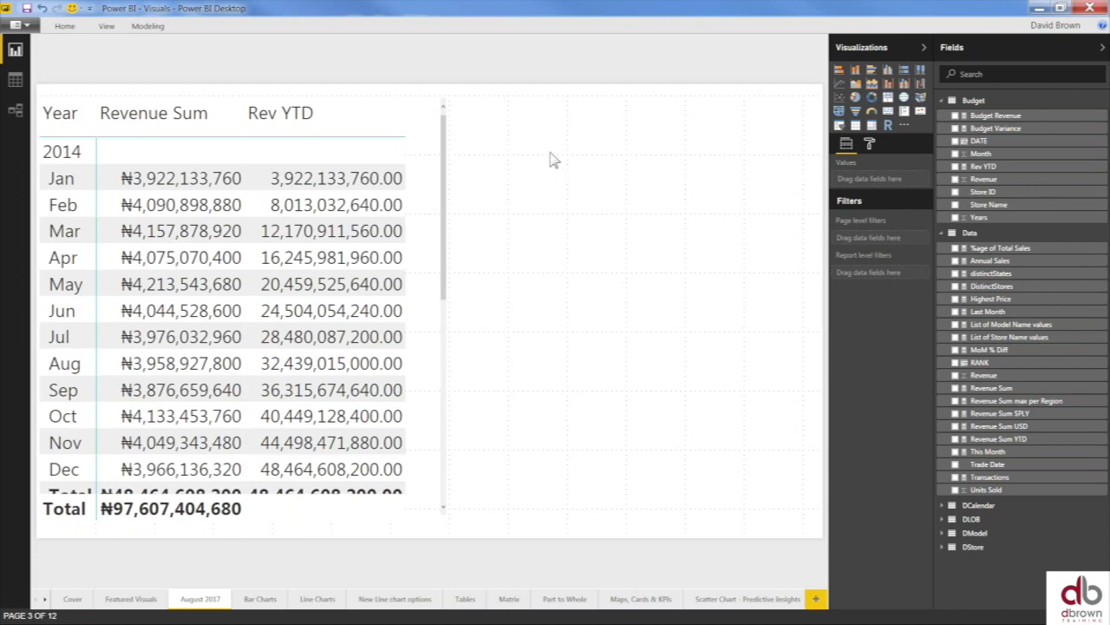
# - Add a table visual listing DStore State and enlarge it so every state shows
pyautogui.click(856, 127)
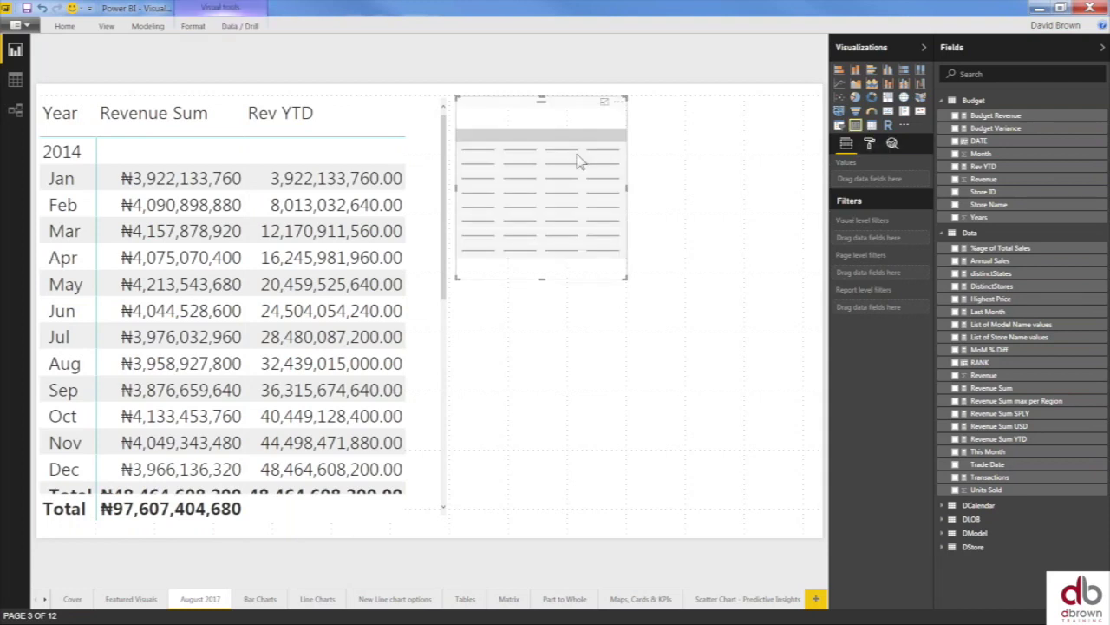
pyautogui.moveTo(576, 104); pyautogui.dragTo(610, 128)
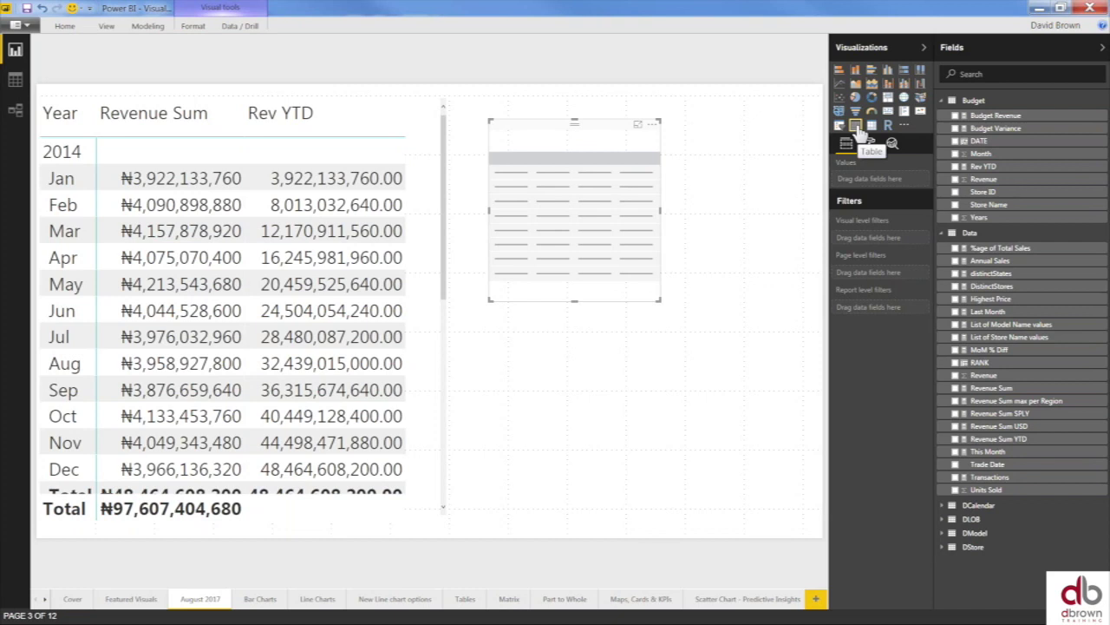
pyautogui.click(946, 233)
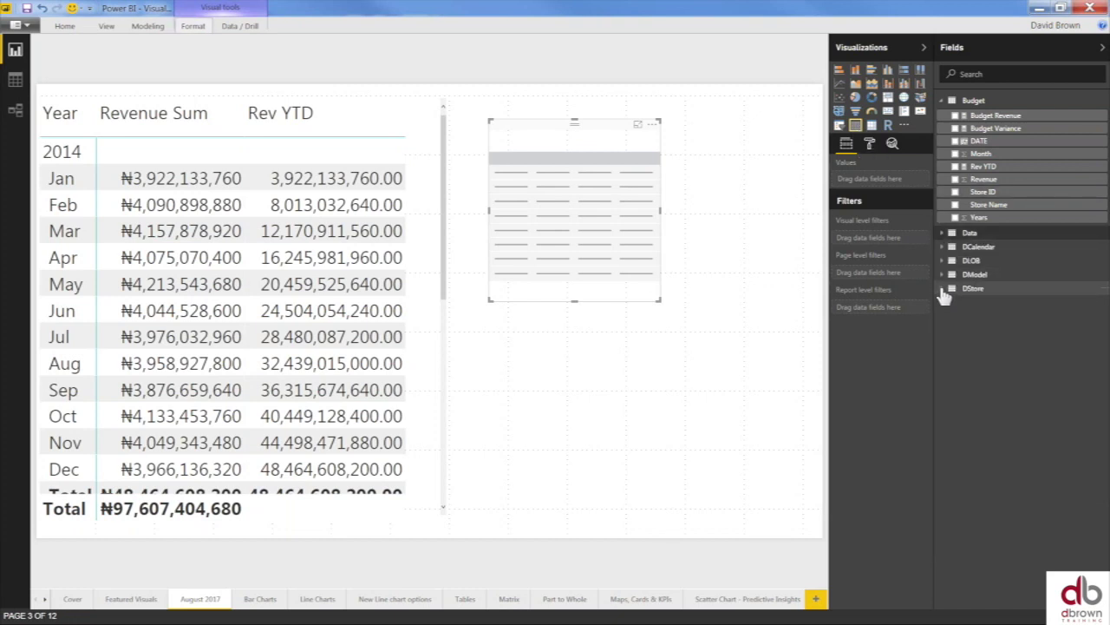
pyautogui.click(944, 290)
pyautogui.click(956, 318)
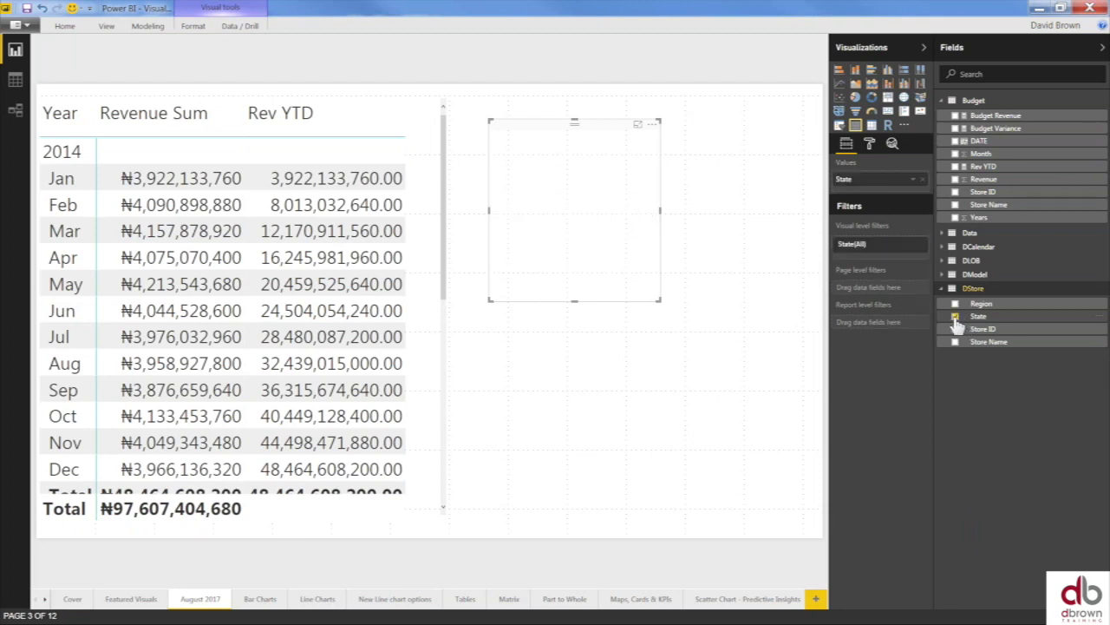
pyautogui.moveTo(660, 301); pyautogui.dragTo(720, 458)
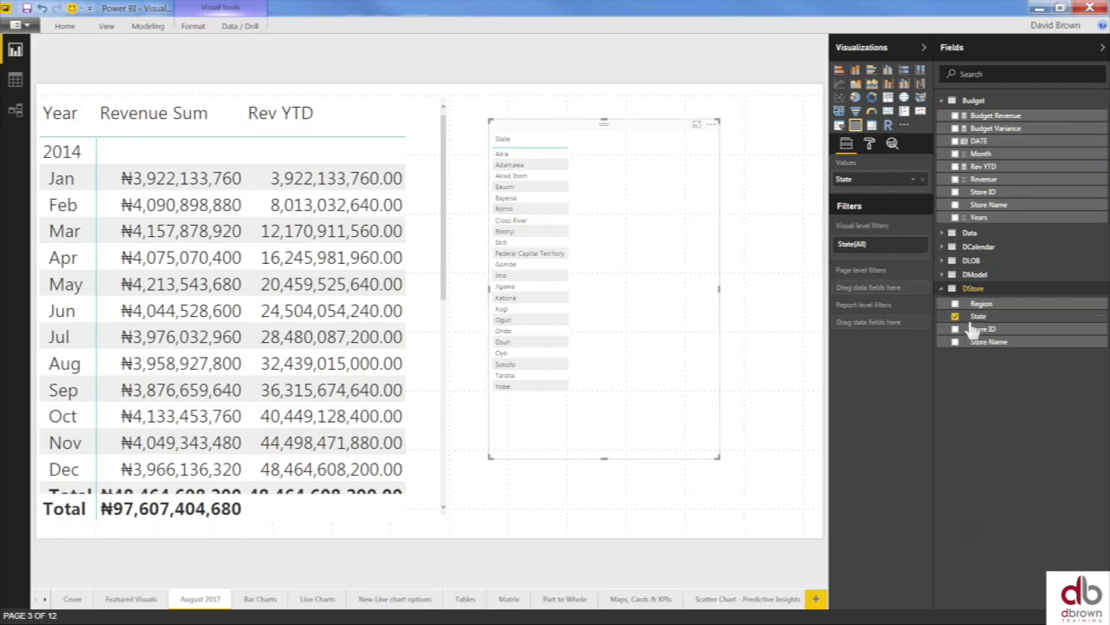
pyautogui.click(954, 288)
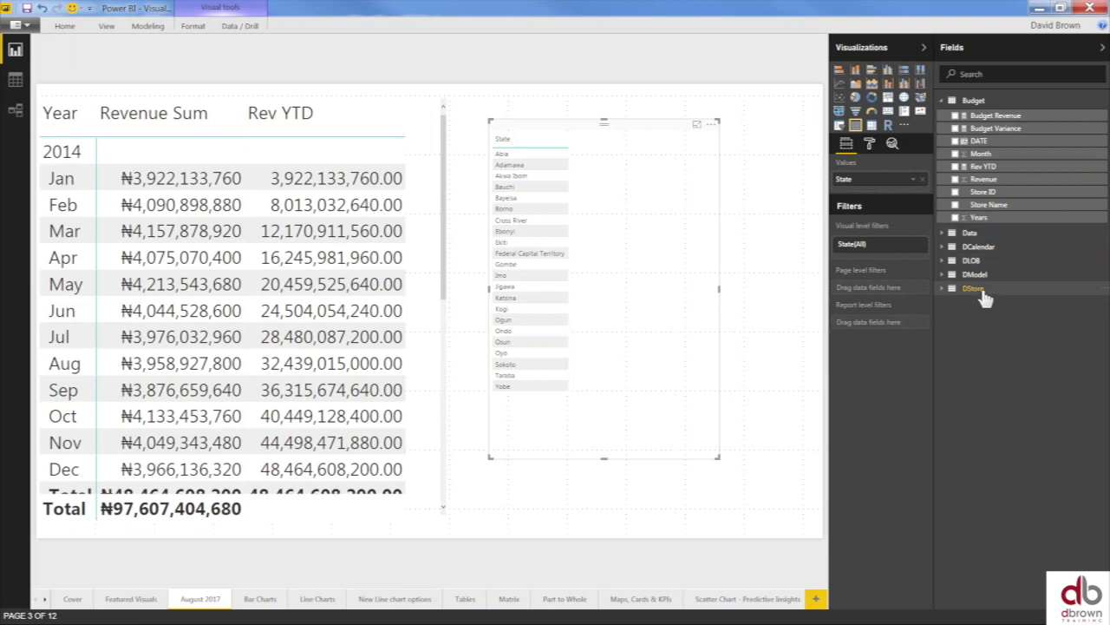
pyautogui.click(944, 292)
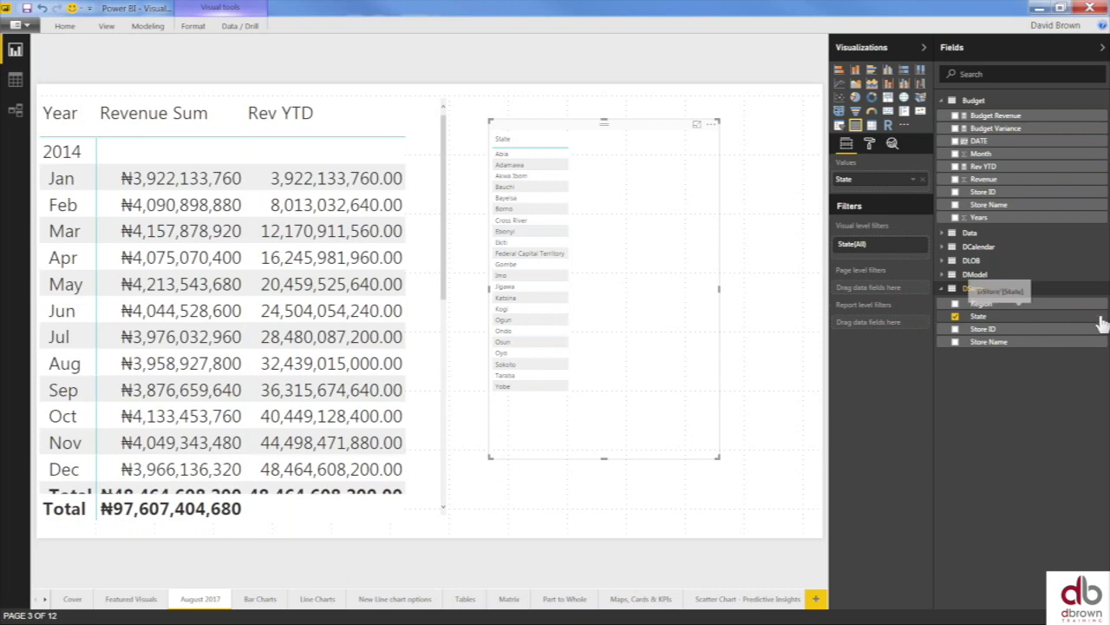
# - Start a new quick measure from the State field and show its Calculation list
pyautogui.rightClick(1100, 323)
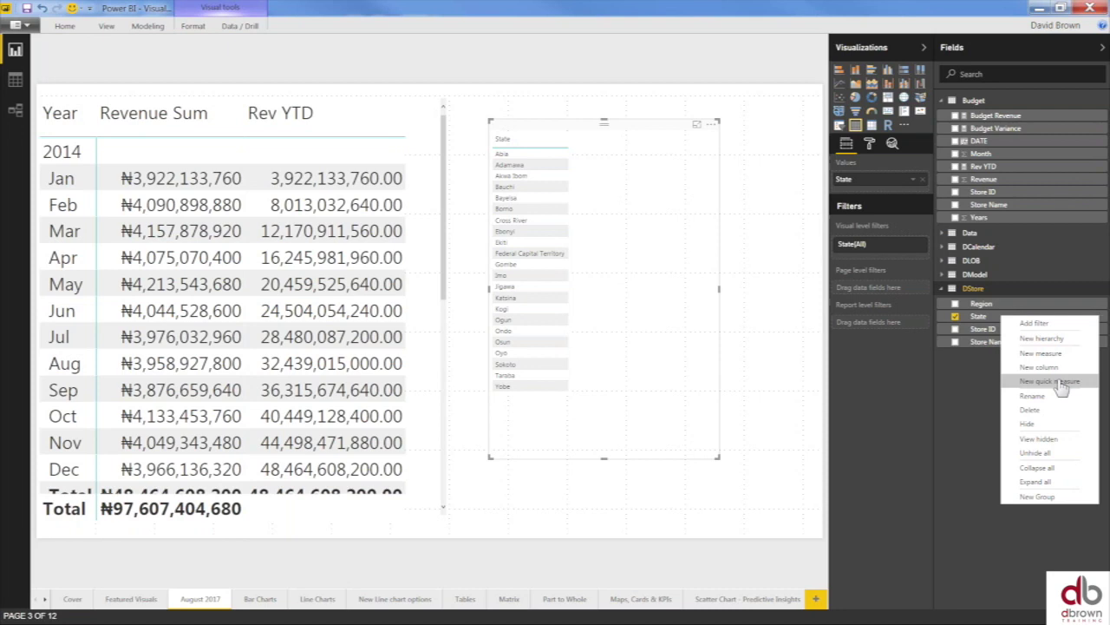
pyautogui.click(1062, 390)
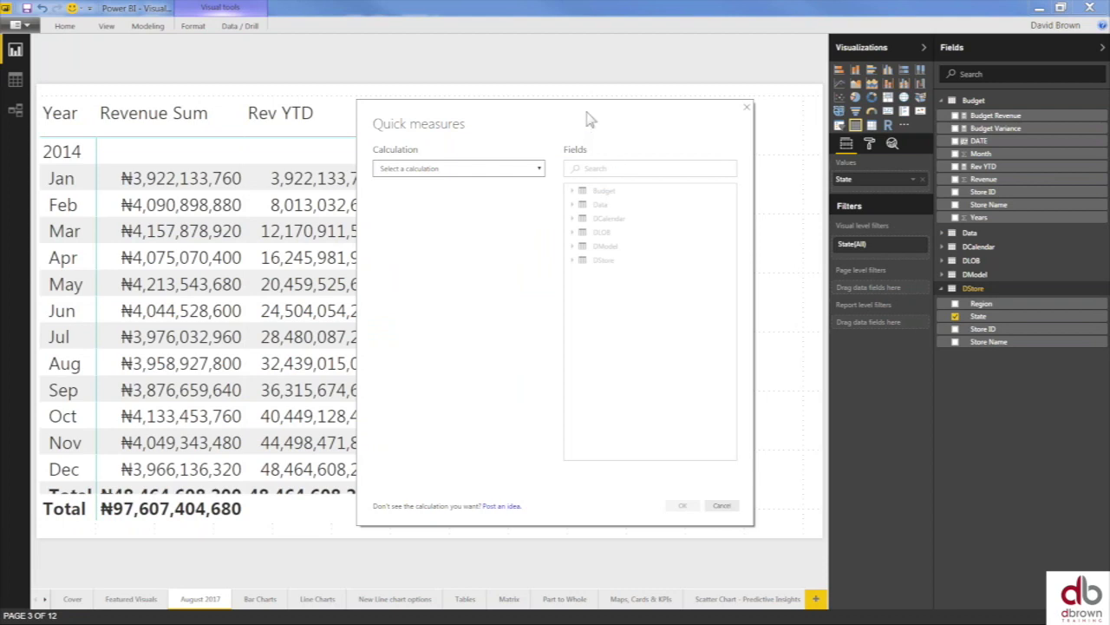
pyautogui.moveTo(558, 116); pyautogui.dragTo(496, 88)
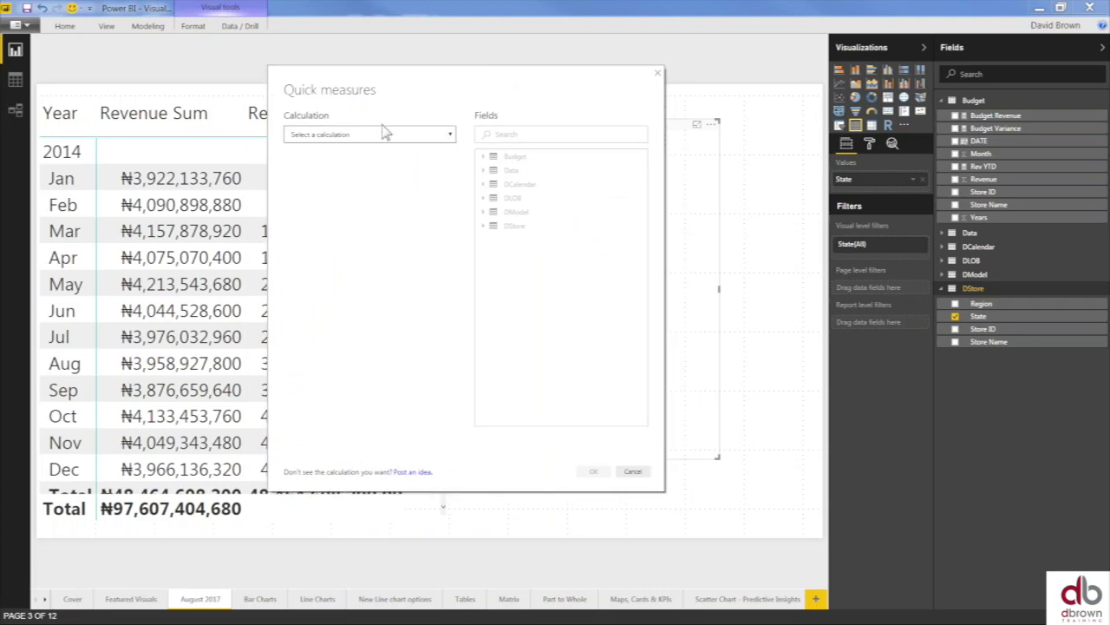
pyautogui.click(447, 135)
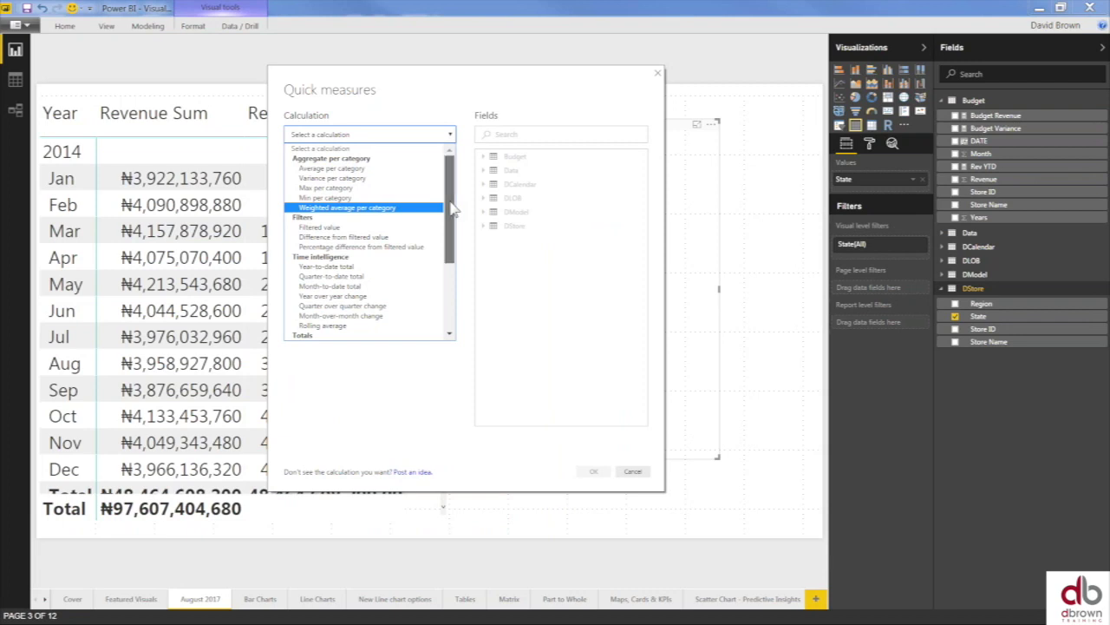
pyautogui.scroll(-2, 451, 208)
pyautogui.scroll(2, 456, 199)
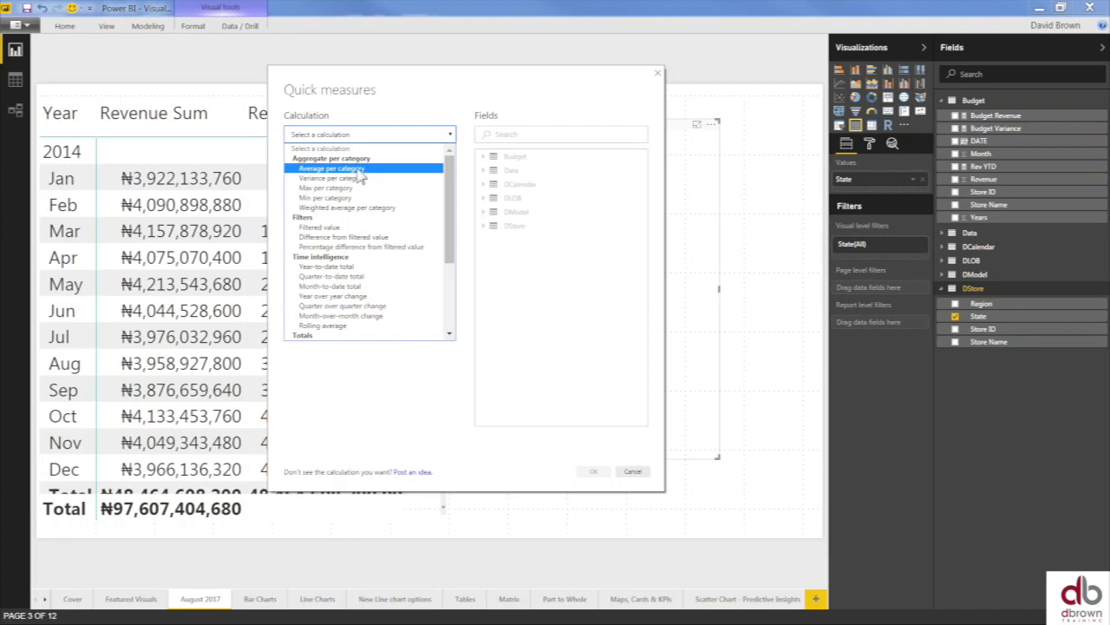
# - Set up an Average per category measure with Revenue Sum as base value and State as category
pyautogui.click(359, 168)
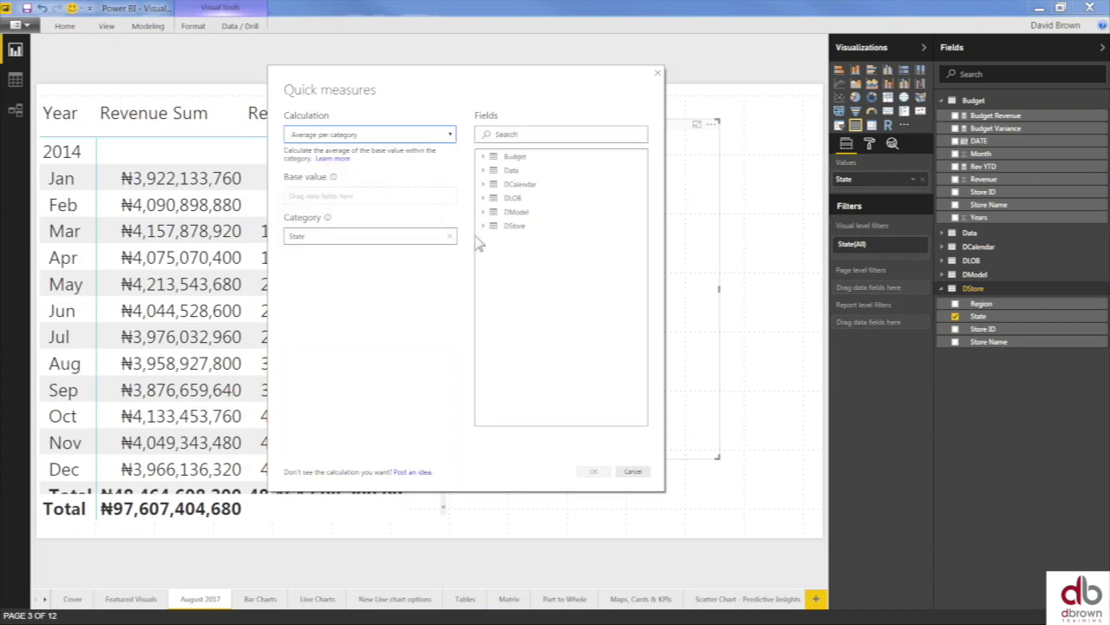
pyautogui.click(484, 171)
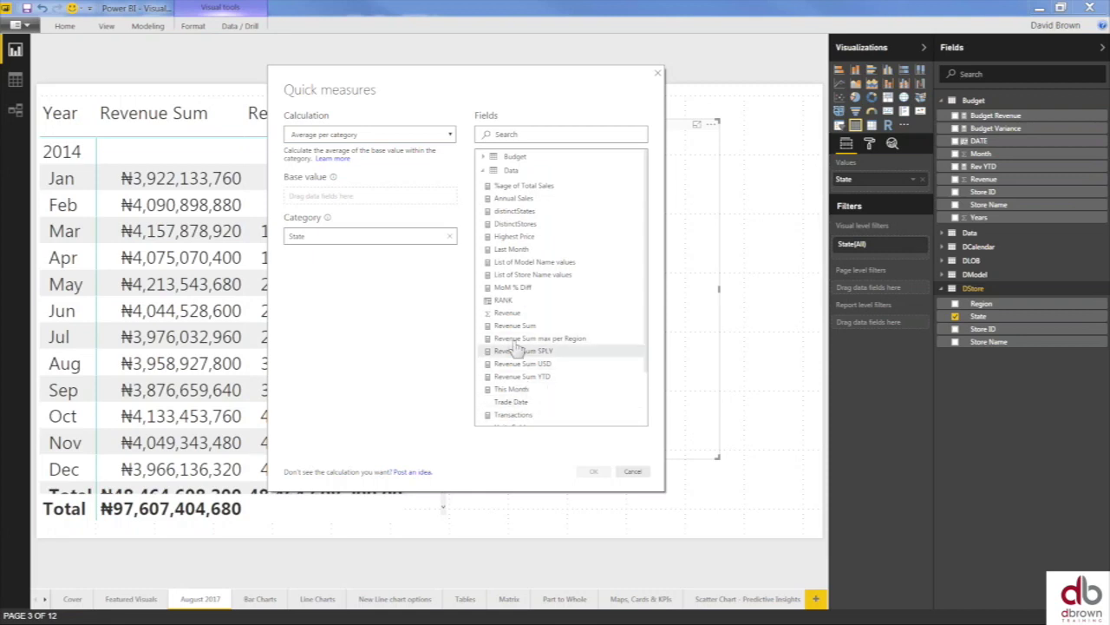
pyautogui.moveTo(519, 331); pyautogui.dragTo(531, 340)
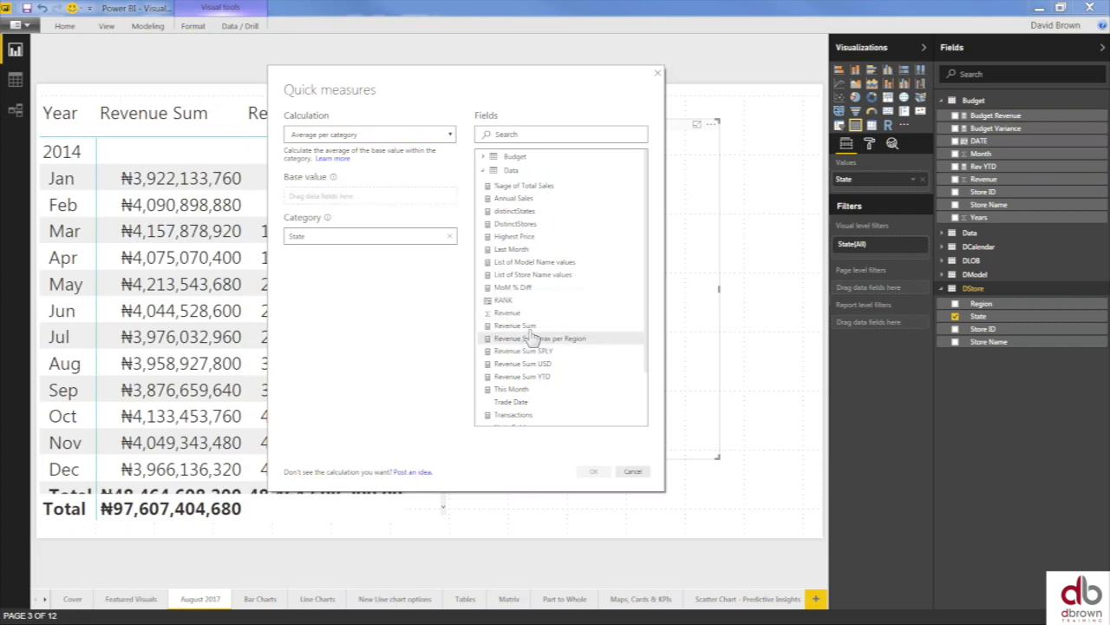
pyautogui.moveTo(650, 348); pyautogui.dragTo(636, 336)
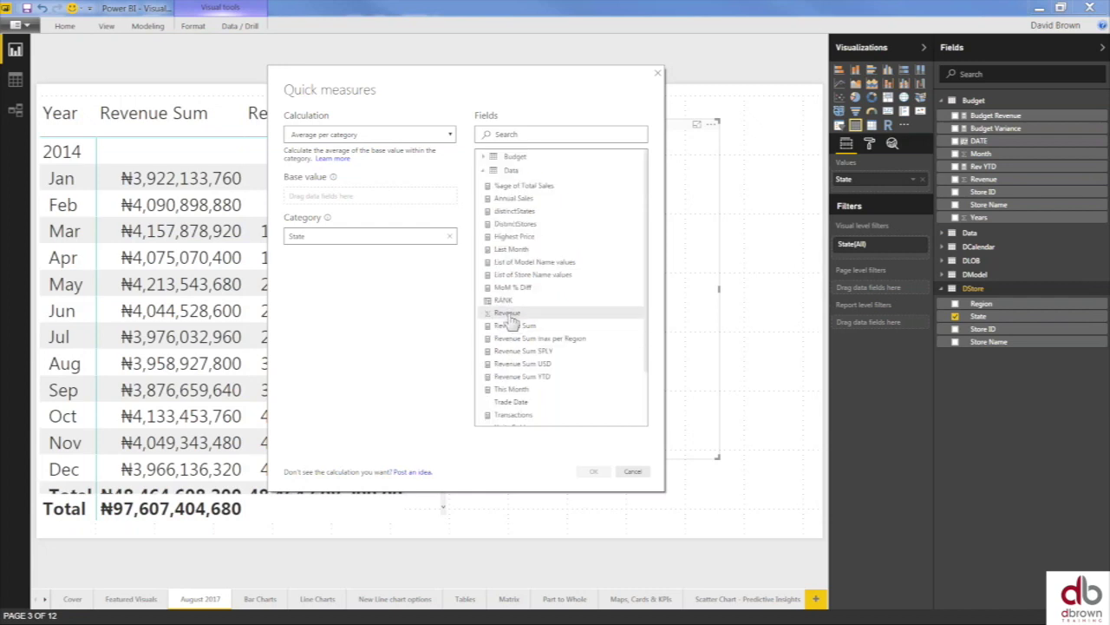
pyautogui.moveTo(514, 326); pyautogui.dragTo(326, 195)
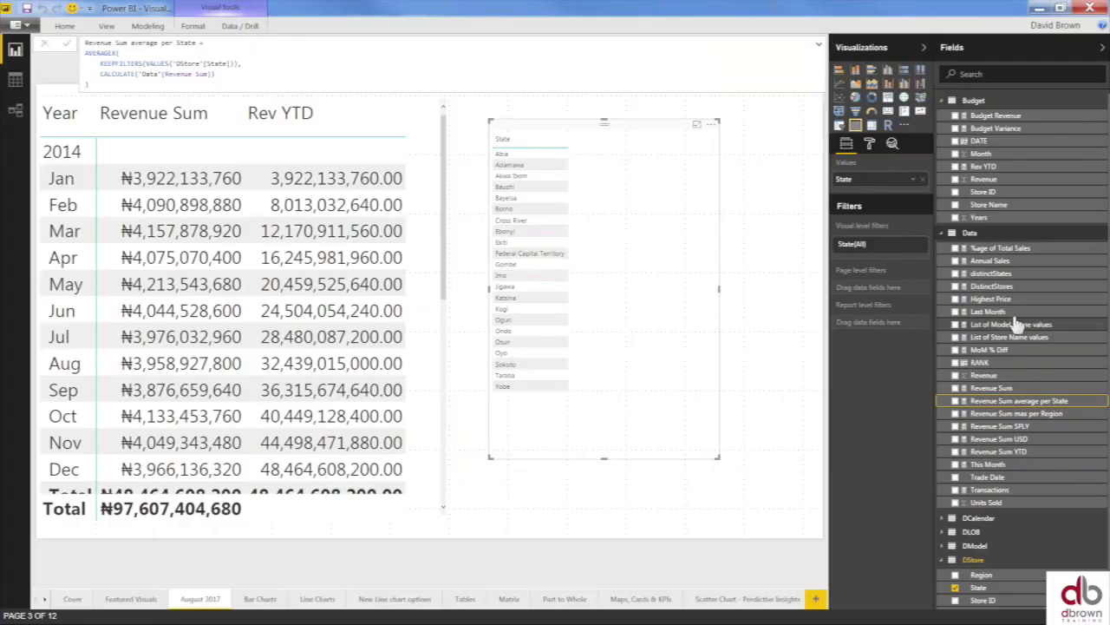
# - Add Revenue Sum average per State to the table, set grid text size 13, and enlarge it
pyautogui.click(956, 403)
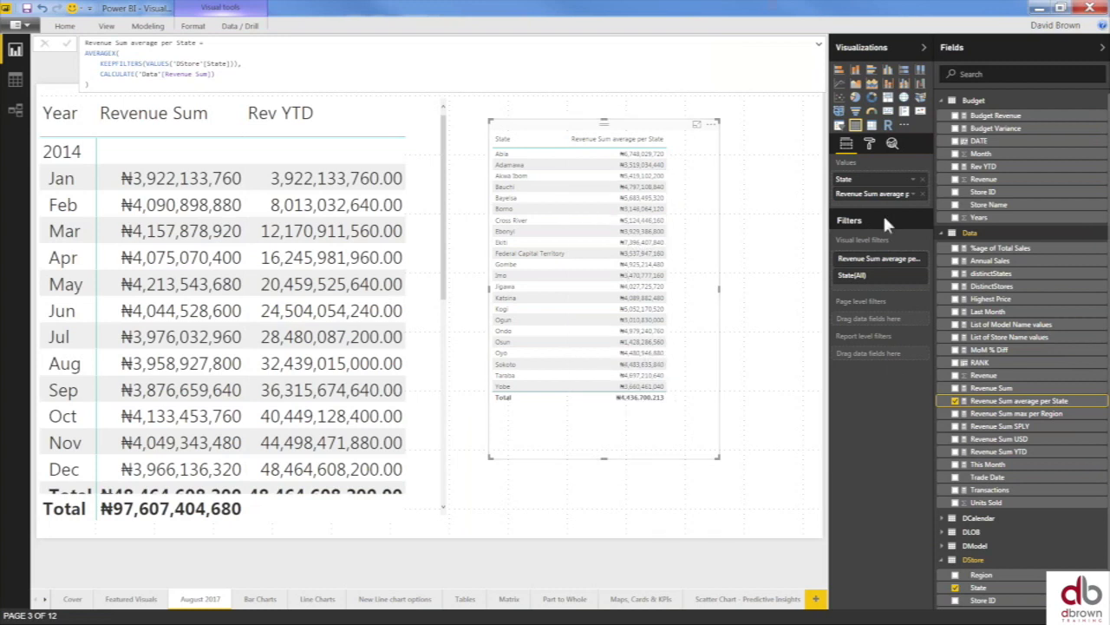
pyautogui.click(869, 146)
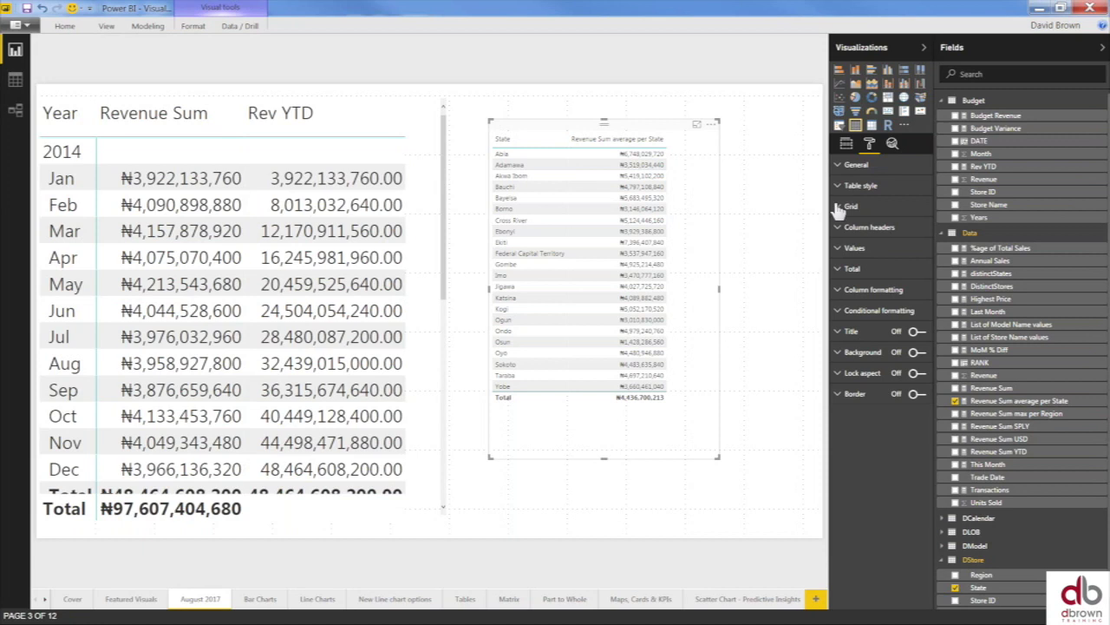
pyautogui.click(851, 206)
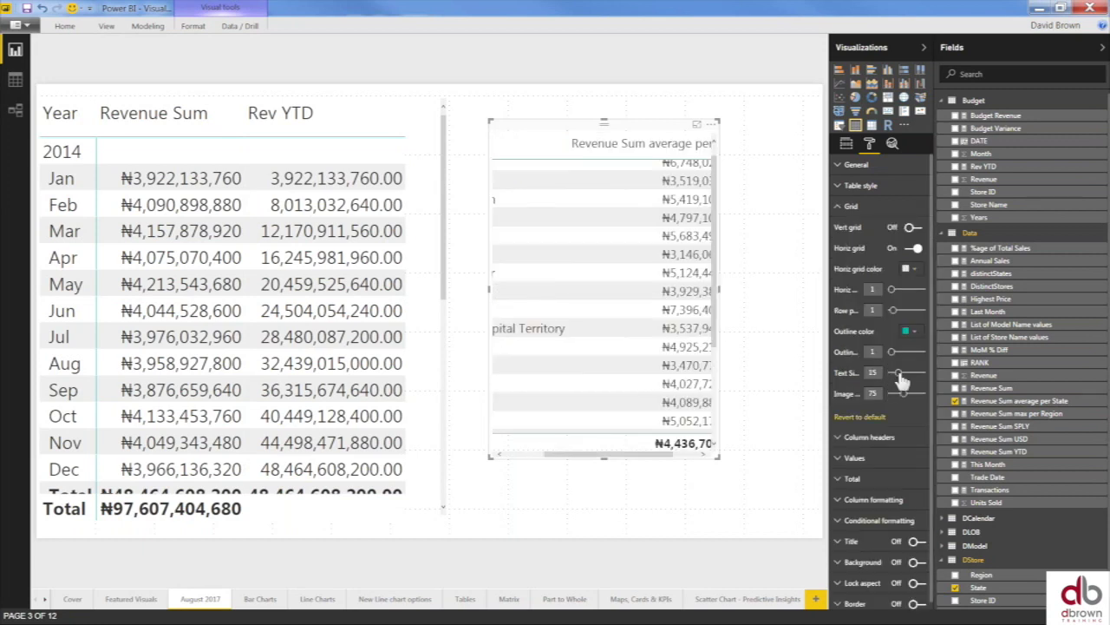
pyautogui.moveTo(899, 377); pyautogui.dragTo(894, 375)
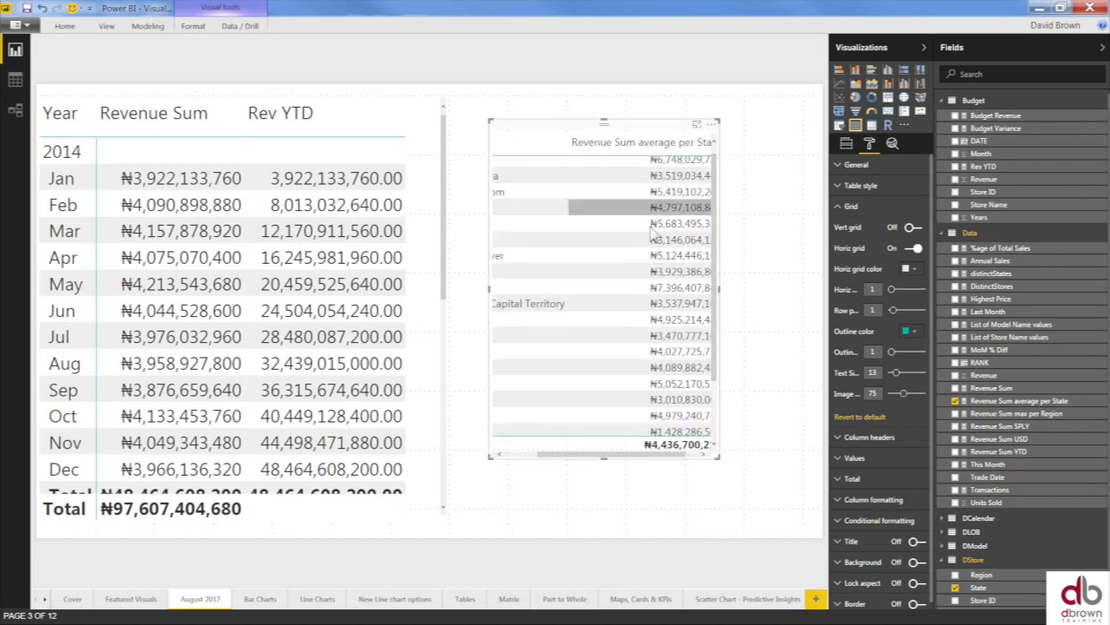
pyautogui.moveTo(720, 463); pyautogui.dragTo(821, 491)
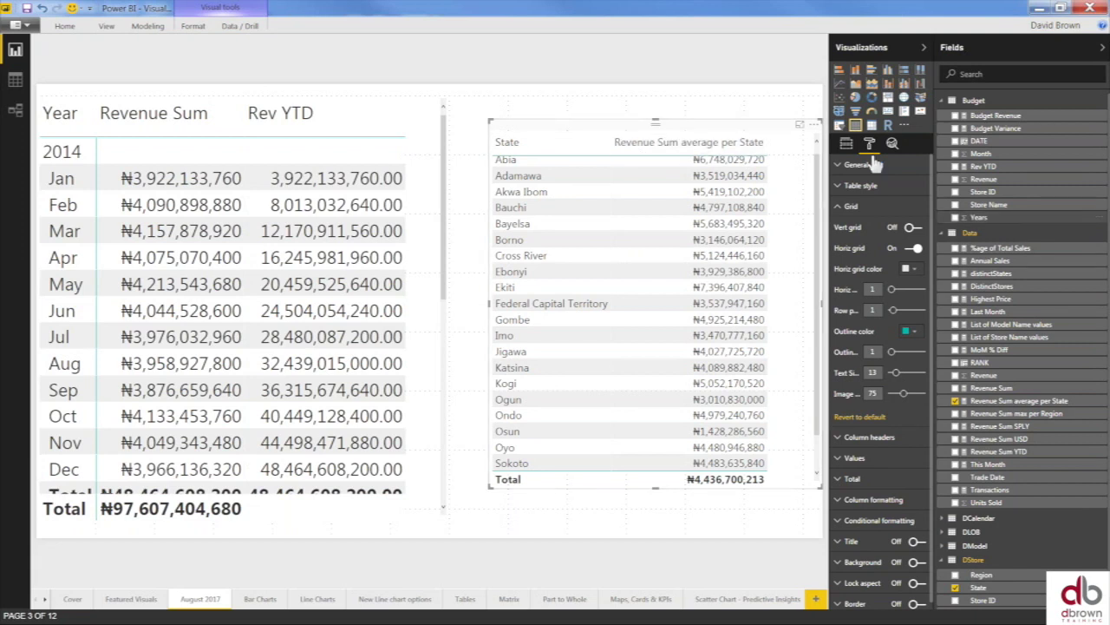
# - Convert the table to a matrix and narrow its State column
pyautogui.click(873, 126)
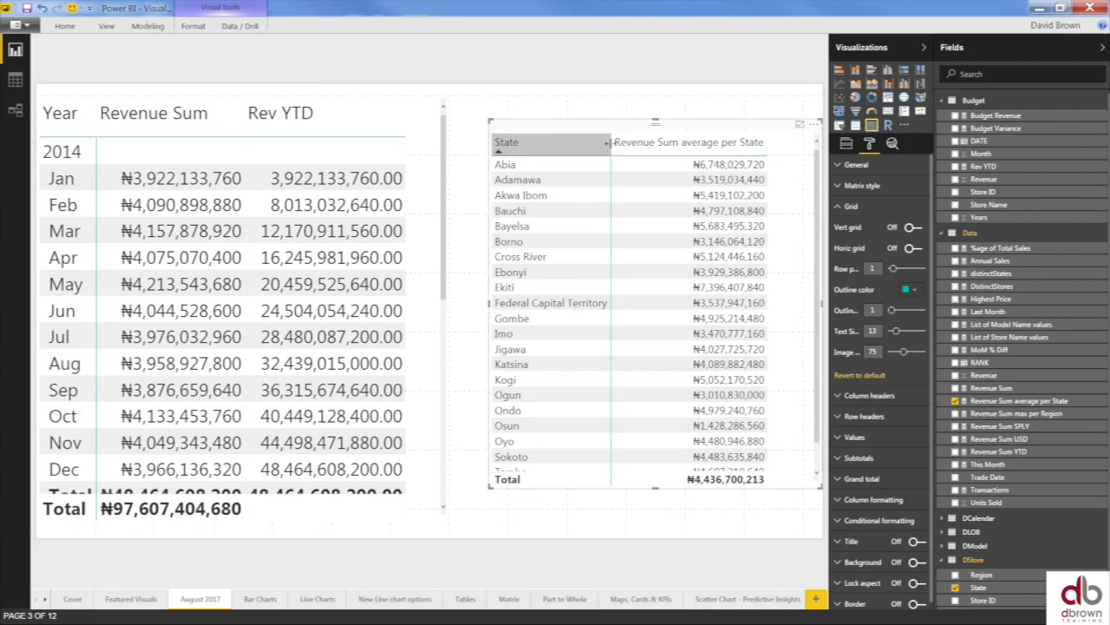
pyautogui.moveTo(596, 148); pyautogui.dragTo(568, 148)
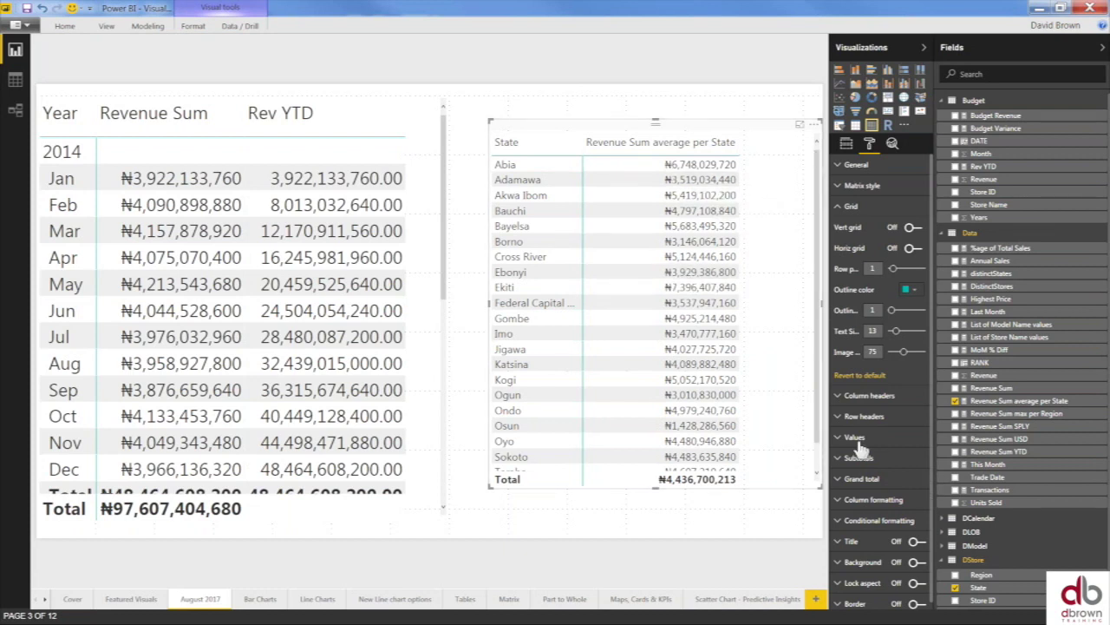
pyautogui.click(840, 187)
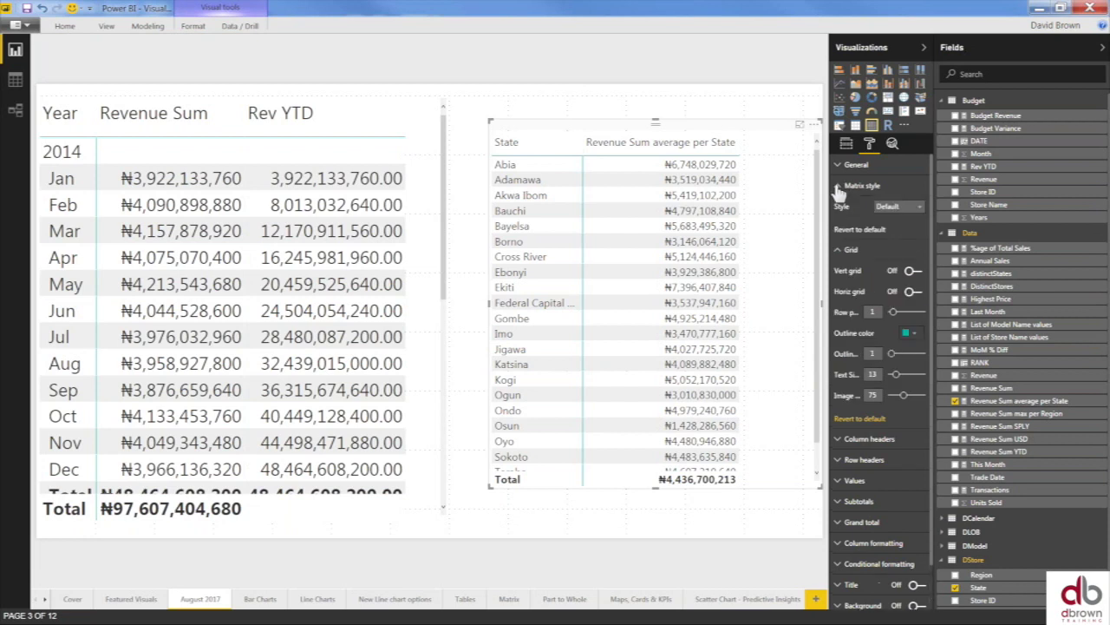
pyautogui.click(840, 188)
pyautogui.click(843, 207)
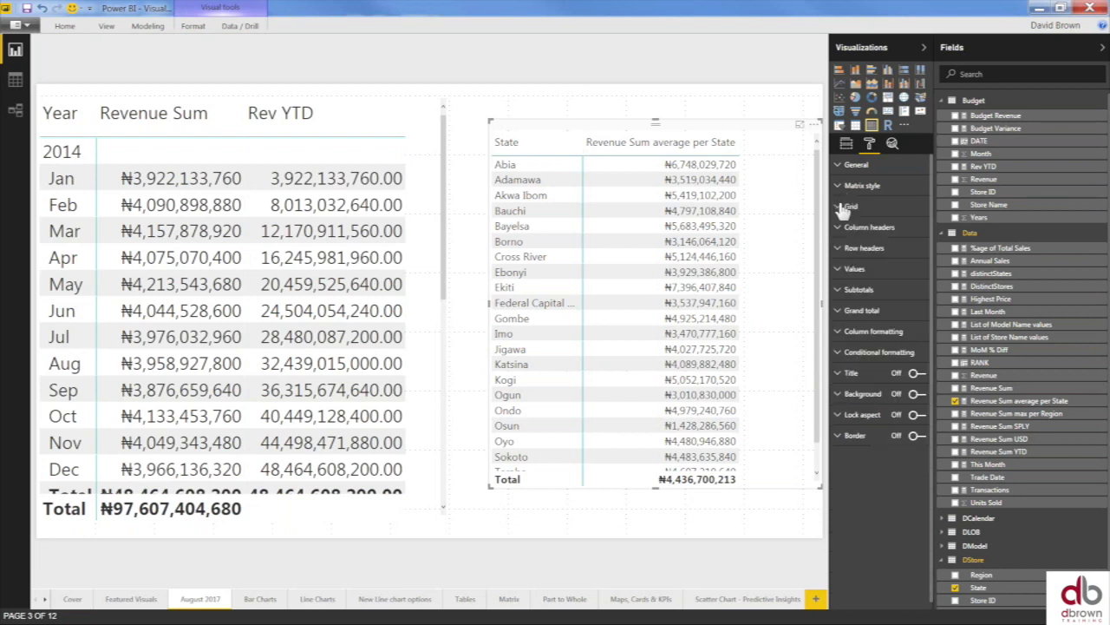
pyautogui.click(847, 143)
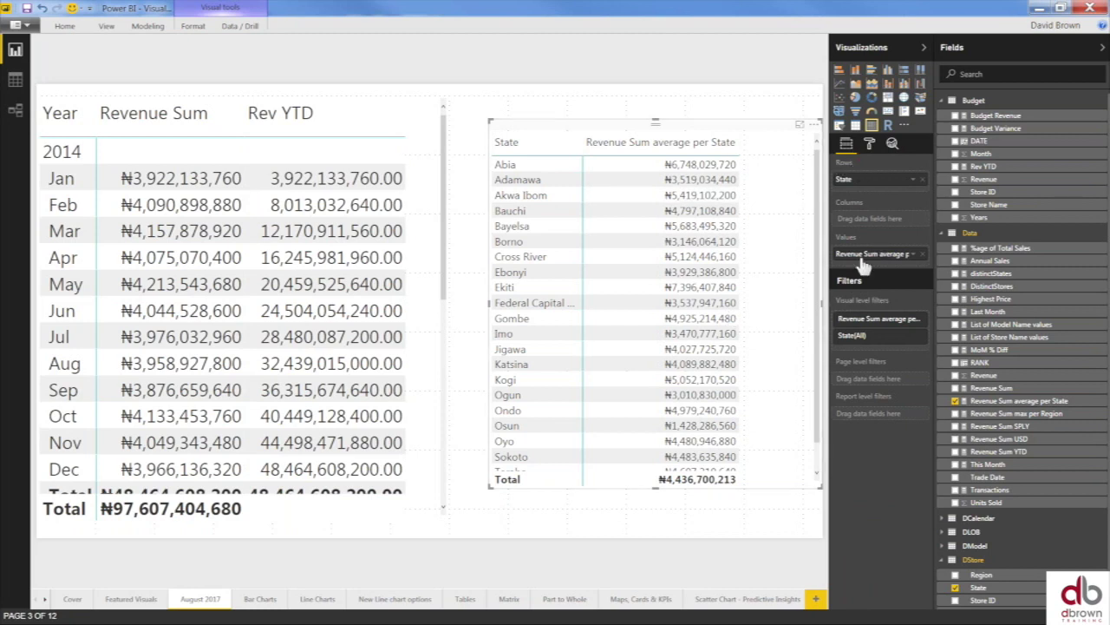
# - Start another quick measure and choose Total for category (filters applied)
pyautogui.click(913, 255)
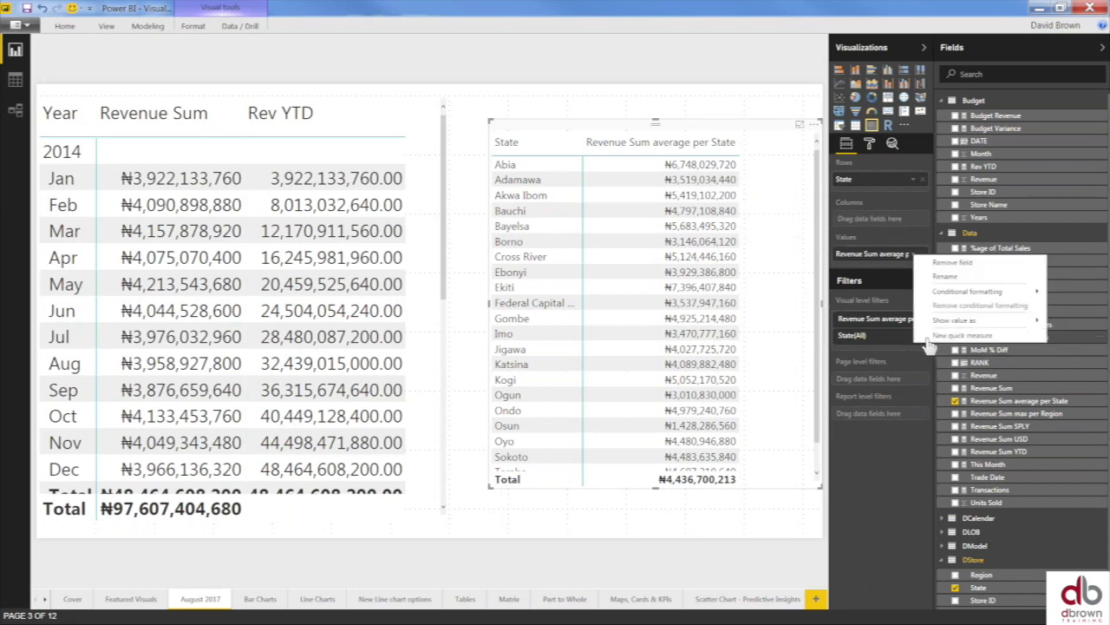
pyautogui.moveTo(945, 320)
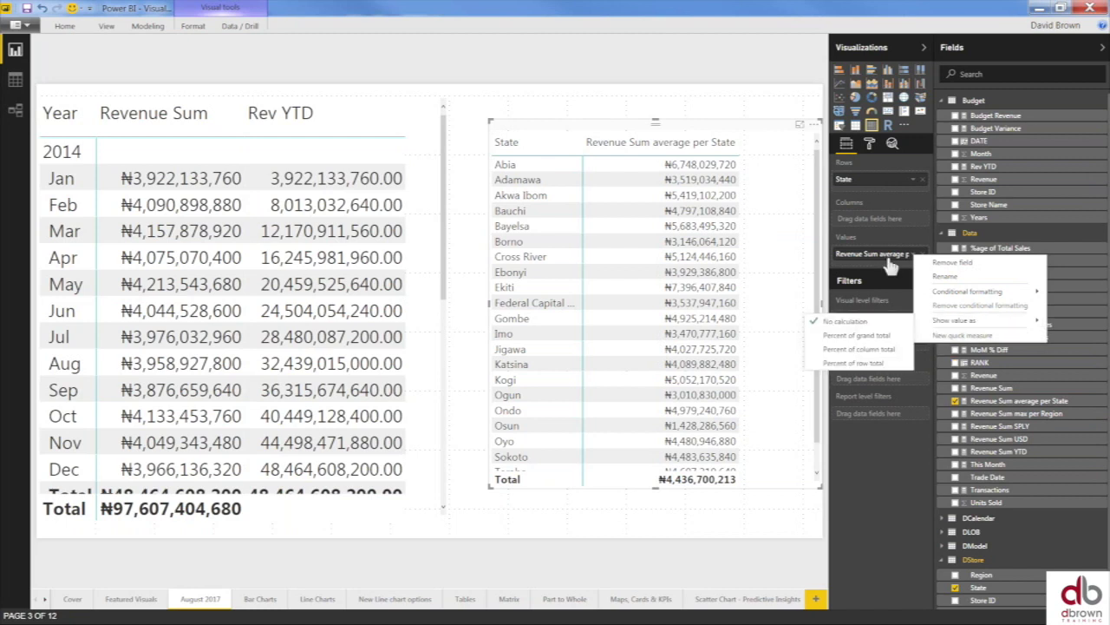
pyautogui.click(951, 335)
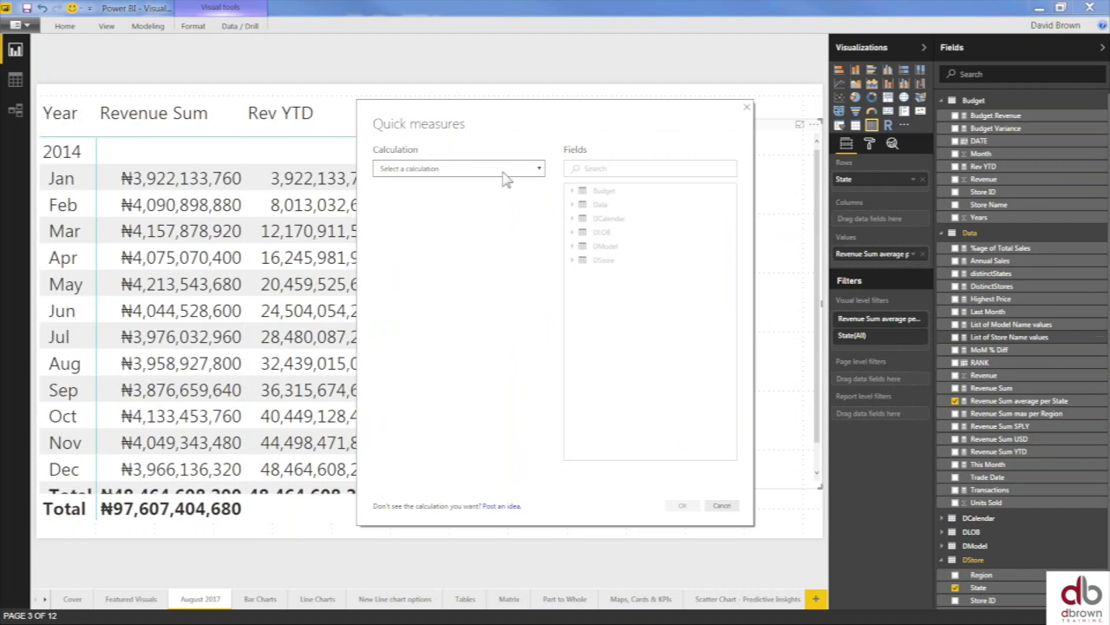
pyautogui.click(533, 168)
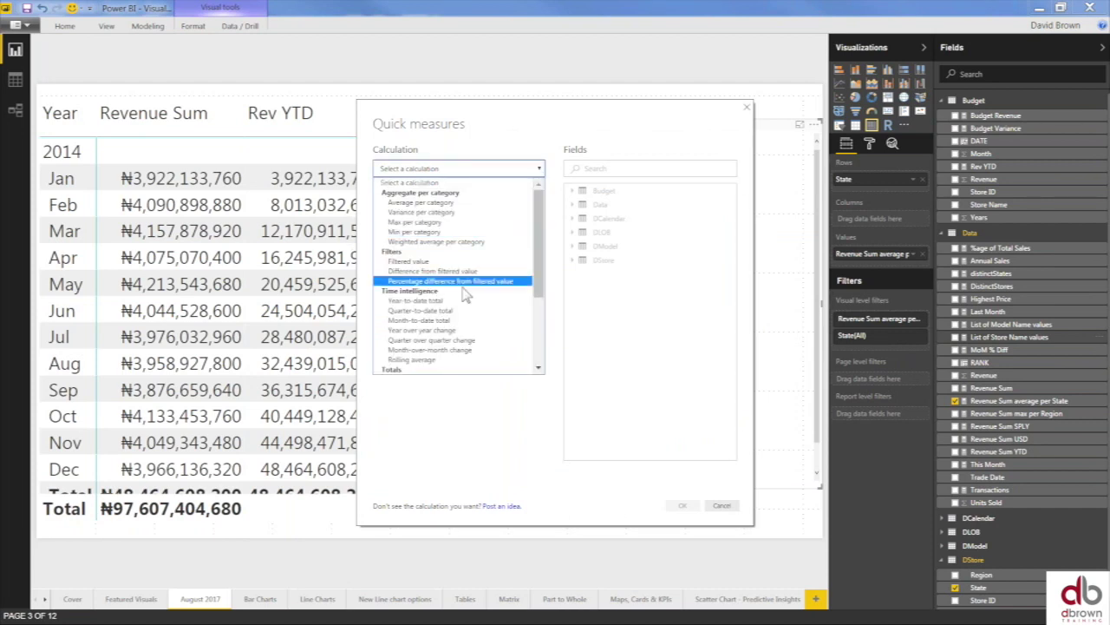
pyautogui.moveTo(542, 288); pyautogui.dragTo(548, 354)
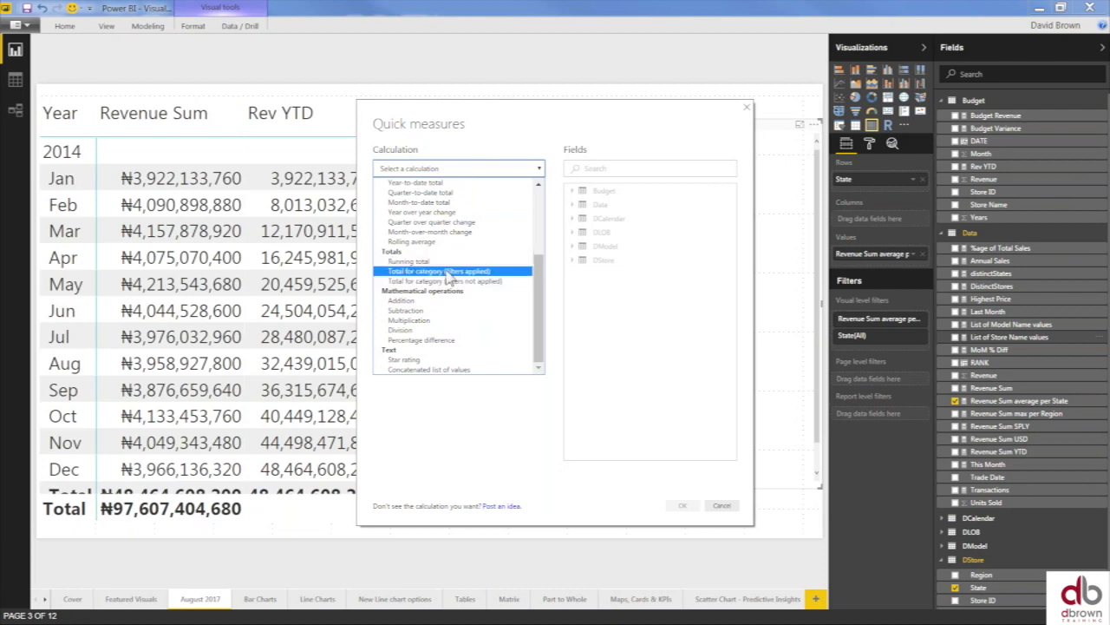
pyautogui.click(451, 272)
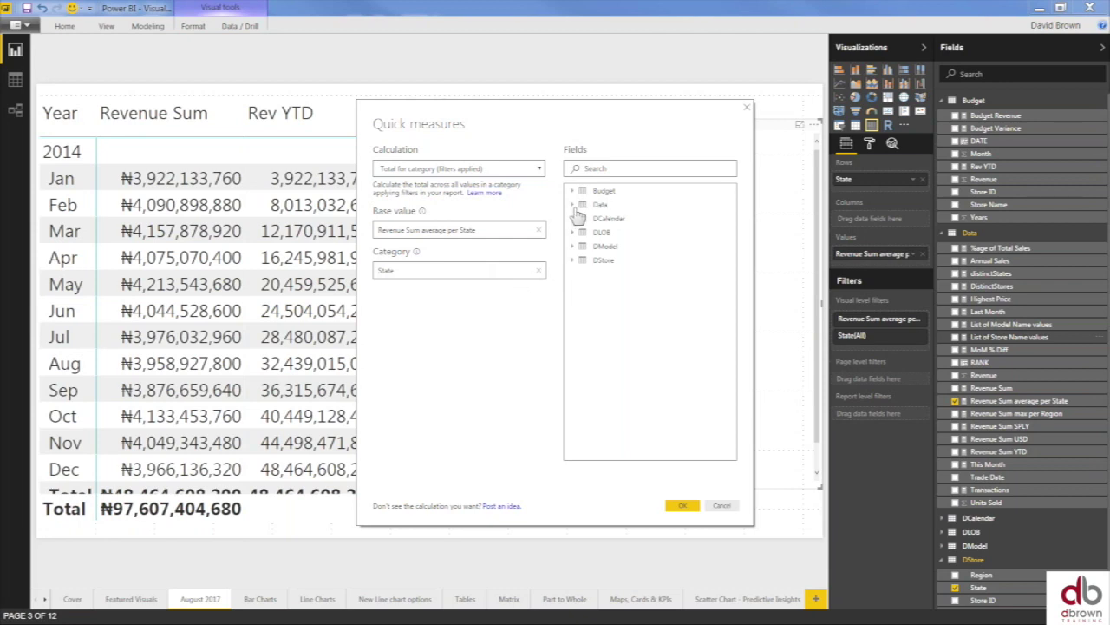
# - Set Region as the category and Revenue Sum as the base value
pyautogui.click(572, 262)
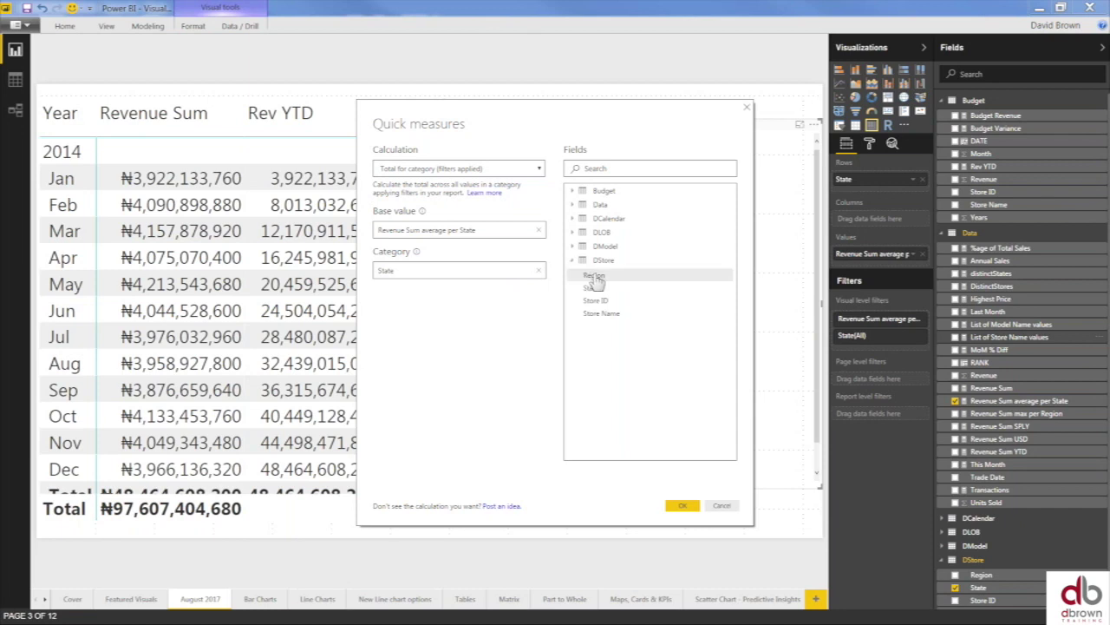
pyautogui.moveTo(595, 279); pyautogui.dragTo(477, 271)
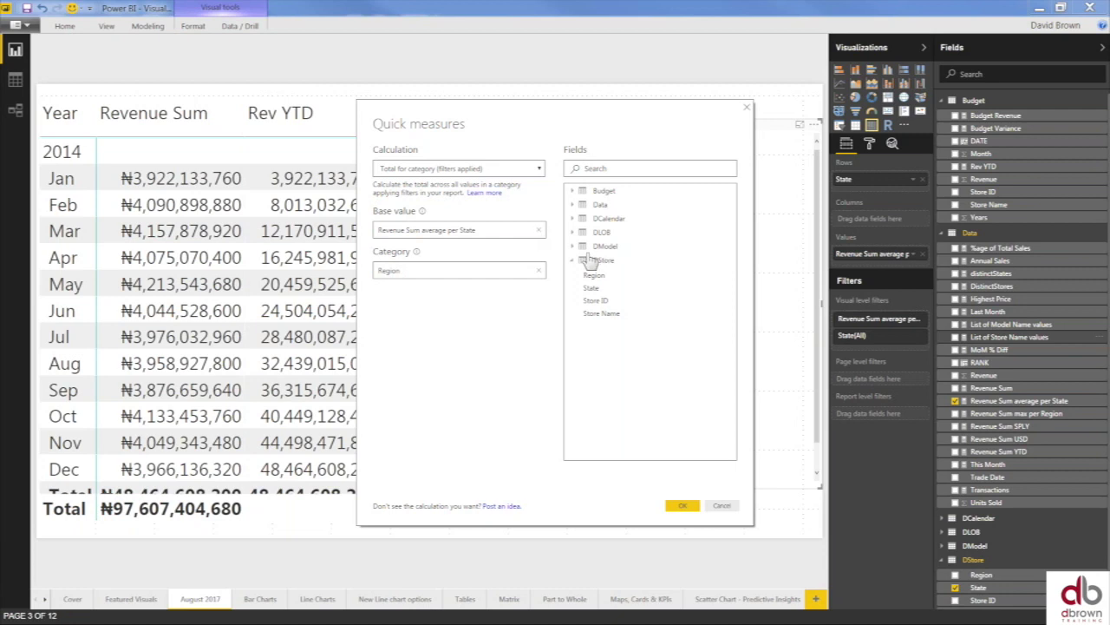
pyautogui.click(538, 231)
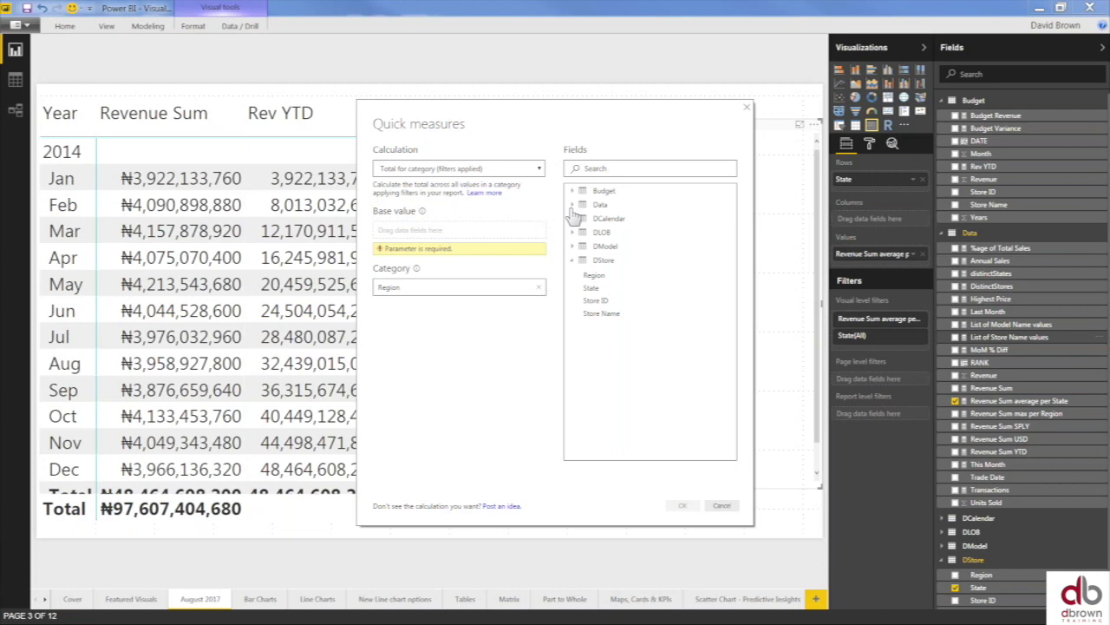
pyautogui.click(572, 206)
pyautogui.moveTo(616, 366); pyautogui.dragTo(449, 233)
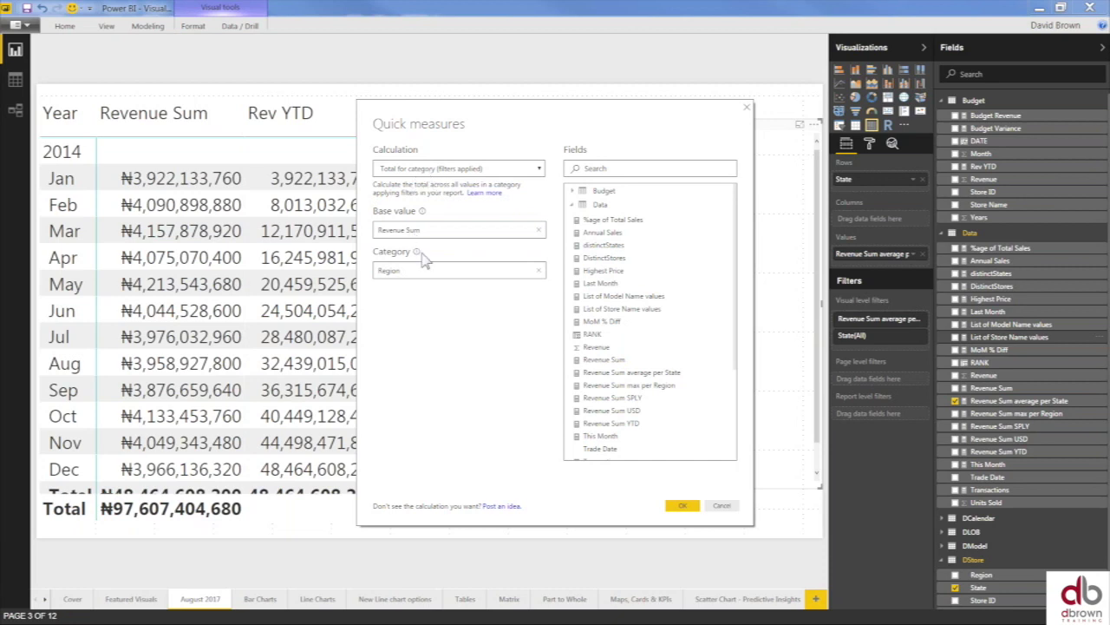
# - Create the Revenue Sum total for Region measure, delete the monthly table, and move and widen the State table
pyautogui.click(681, 505)
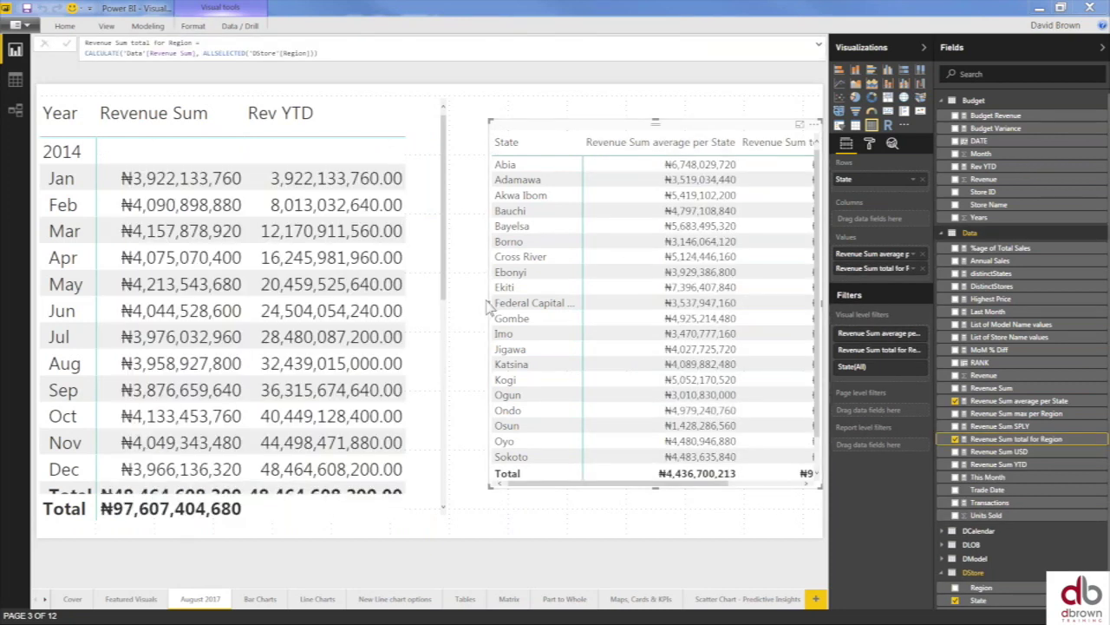
pyautogui.click(355, 111)
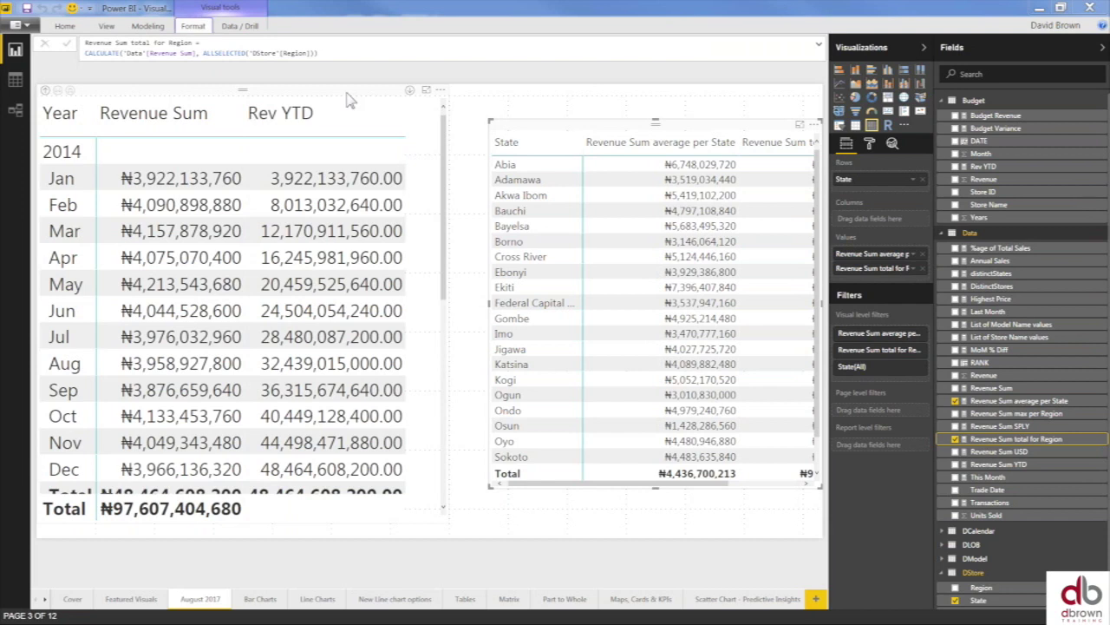
pyautogui.click(377, 113)
pyautogui.press('Delete')
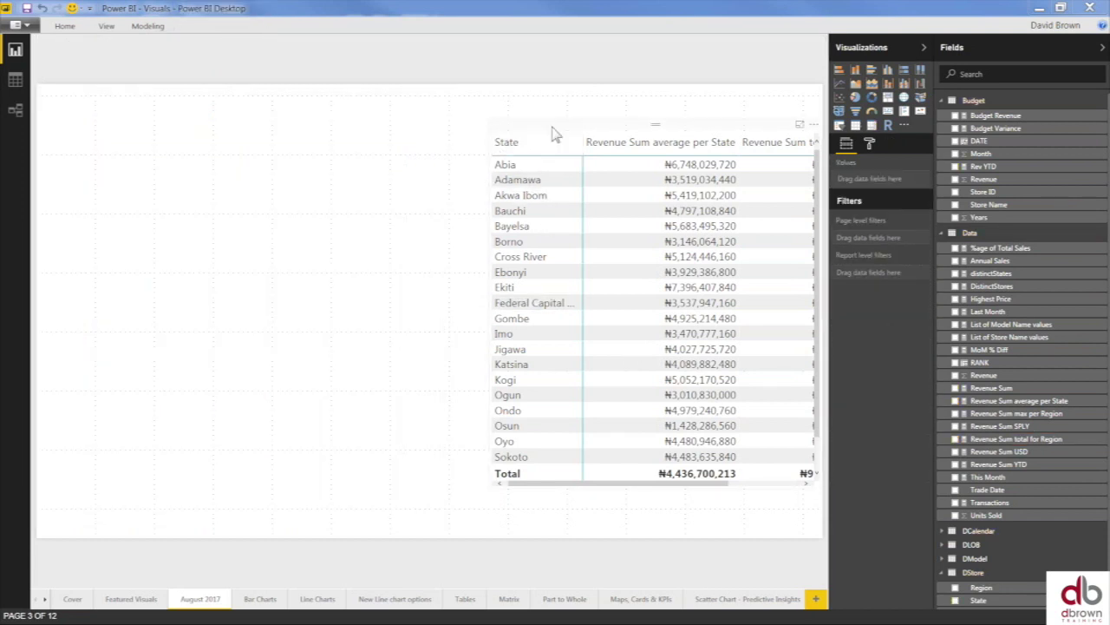
pyautogui.click(508, 225)
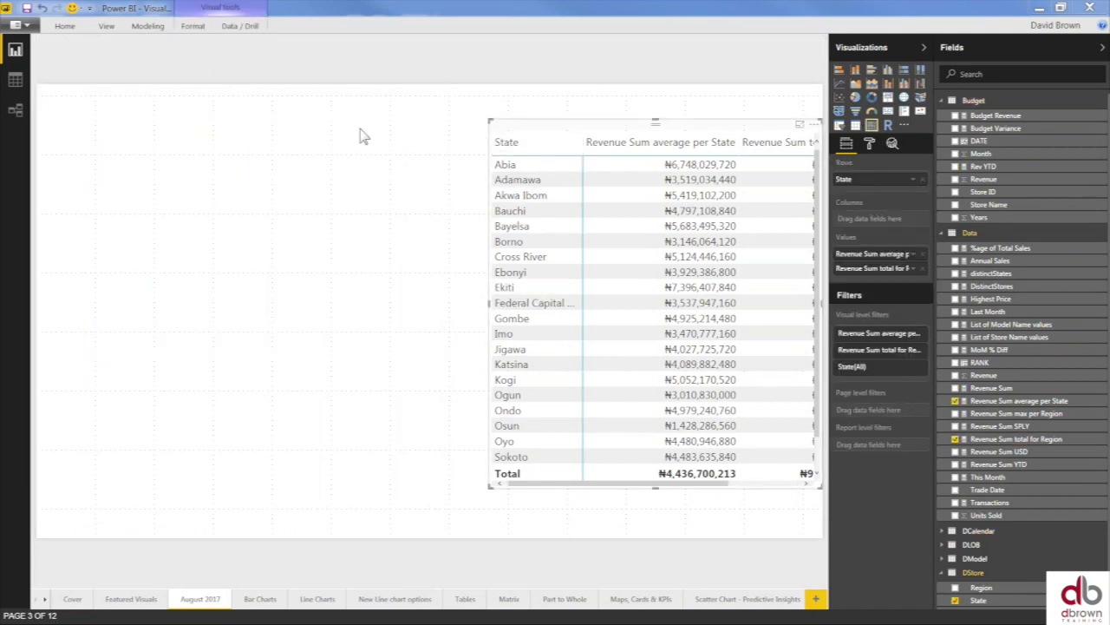
pyautogui.moveTo(507, 127); pyautogui.dragTo(182, 116)
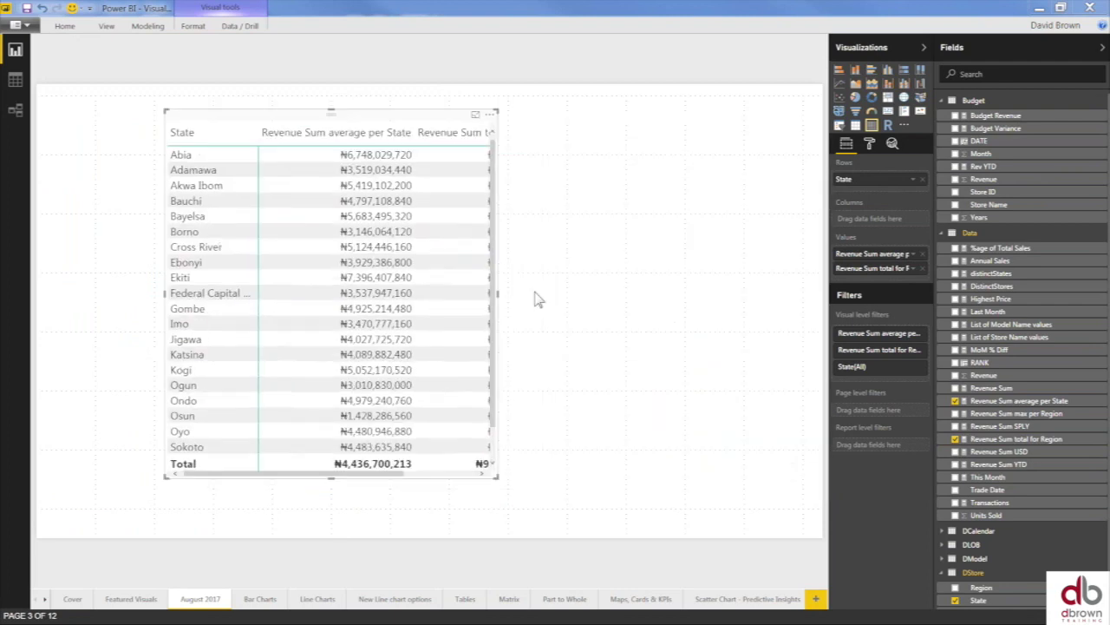
pyautogui.moveTo(496, 297); pyautogui.dragTo(695, 316)
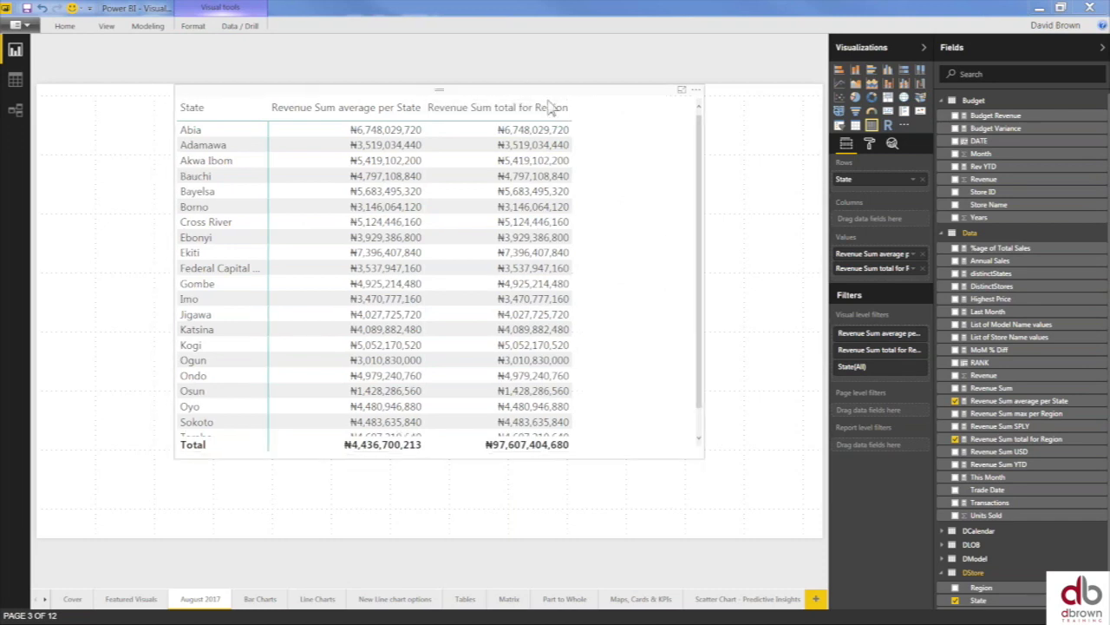
# - Undo the layout changes to restore the monthly revenue table and State table positions
pyautogui.hotkey('ctrl', 'z')
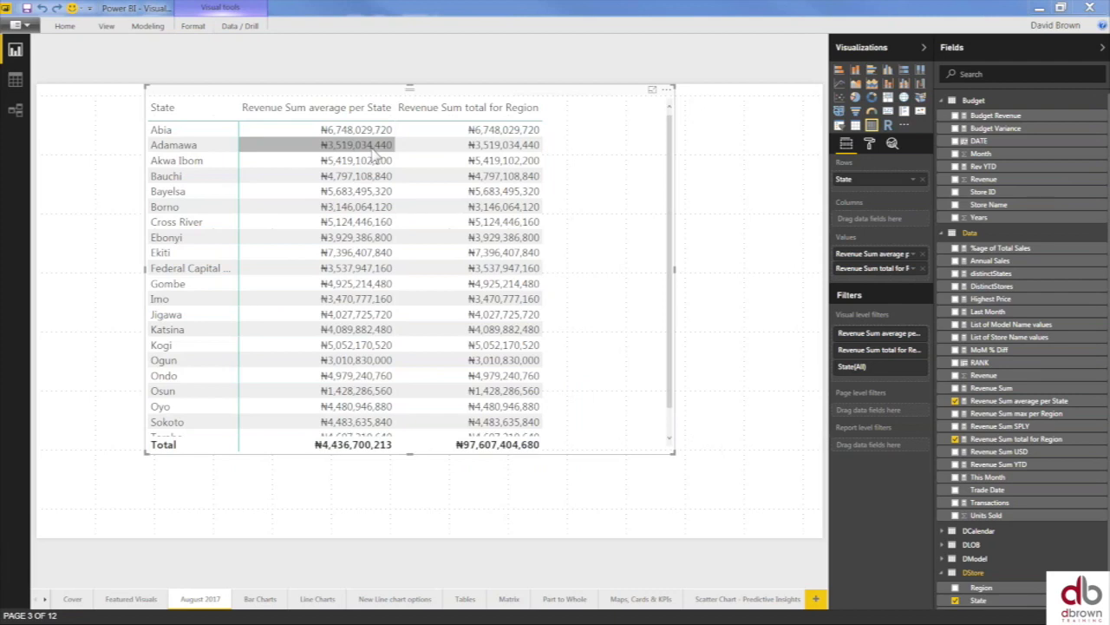
pyautogui.hotkey('ctrl', 'y')
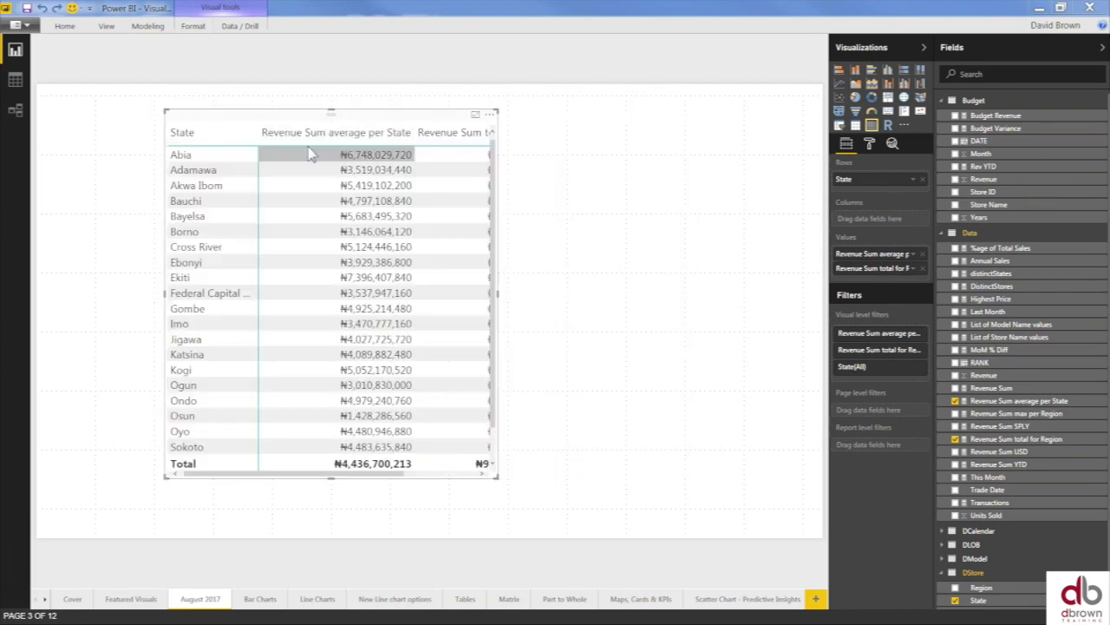
pyautogui.hotkey('ctrl', 'z')
pyautogui.hotkey('ctrl', 'z')
pyautogui.hotkey('ctrl', 'z')
pyautogui.hotkey('ctrl', 'z')
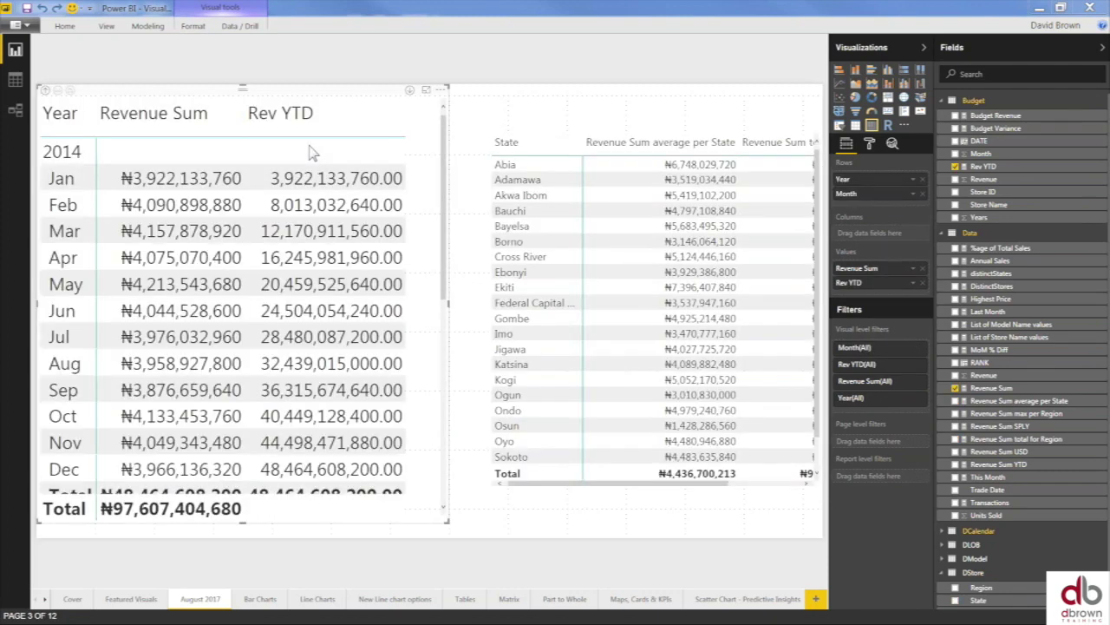
# - Widen the monthly revenue table and start a new quick measure from its Rev YTD field
pyautogui.click(617, 134)
pyautogui.hotkey('ctrl', 'z')
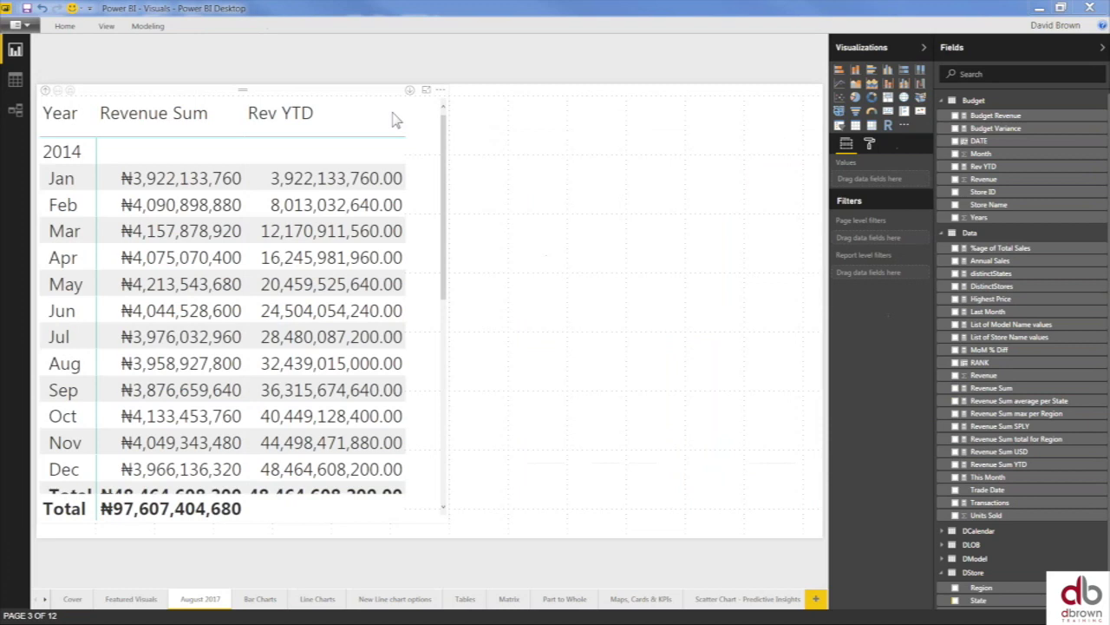
pyautogui.click(397, 160)
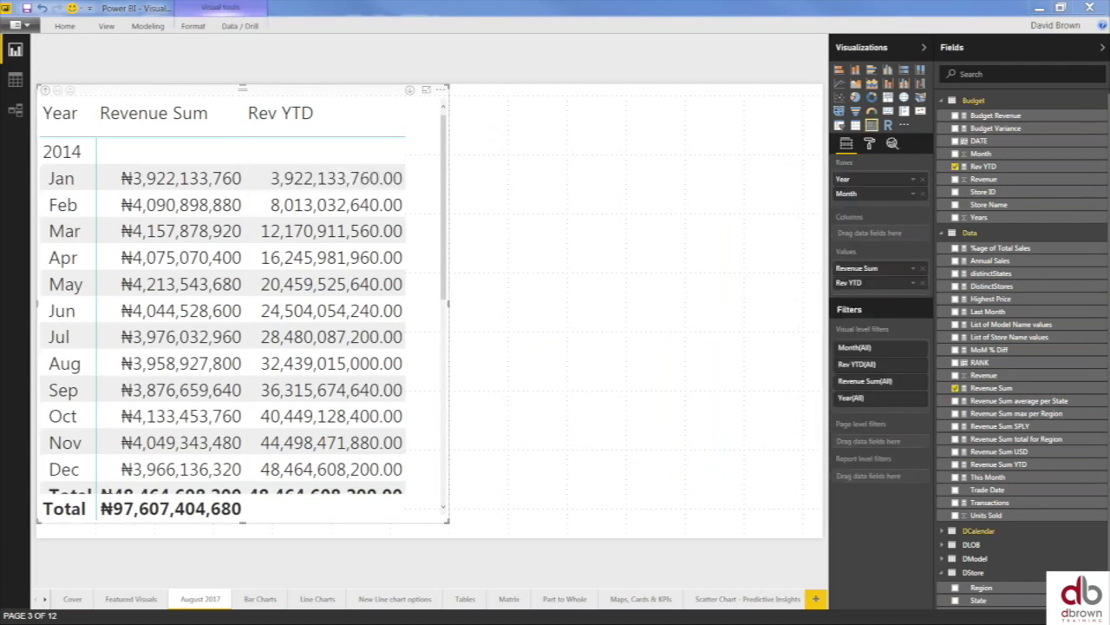
pyautogui.moveTo(448, 304); pyautogui.dragTo(736, 356)
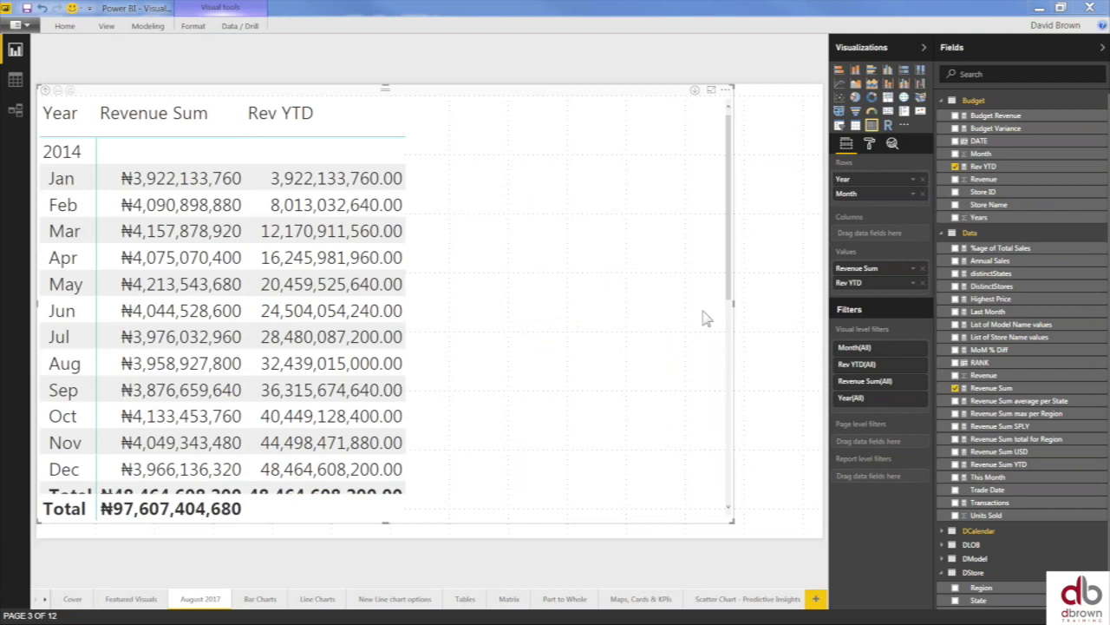
pyautogui.click(916, 286)
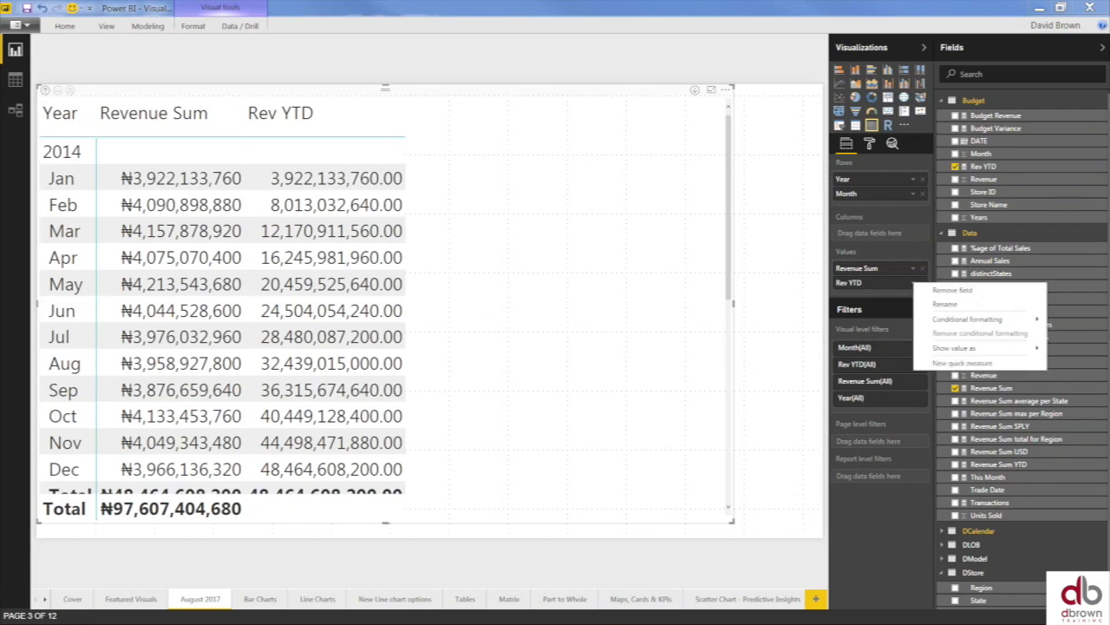
pyautogui.click(971, 365)
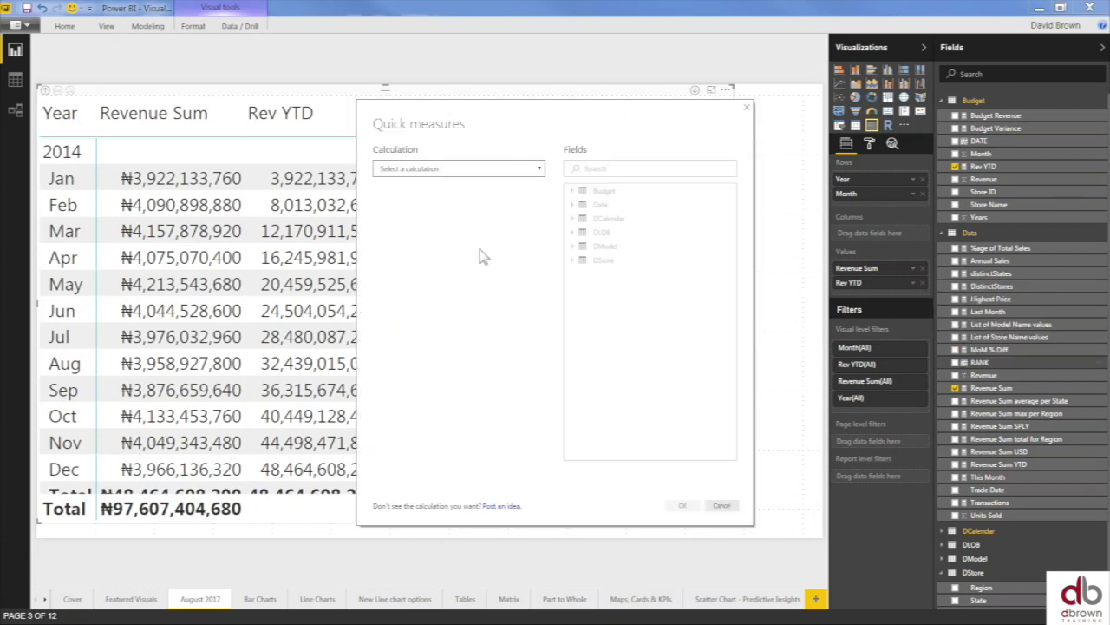
# - Create a Year-to-date total measure of Revenue Sum using DCalendar Date
pyautogui.click(539, 169)
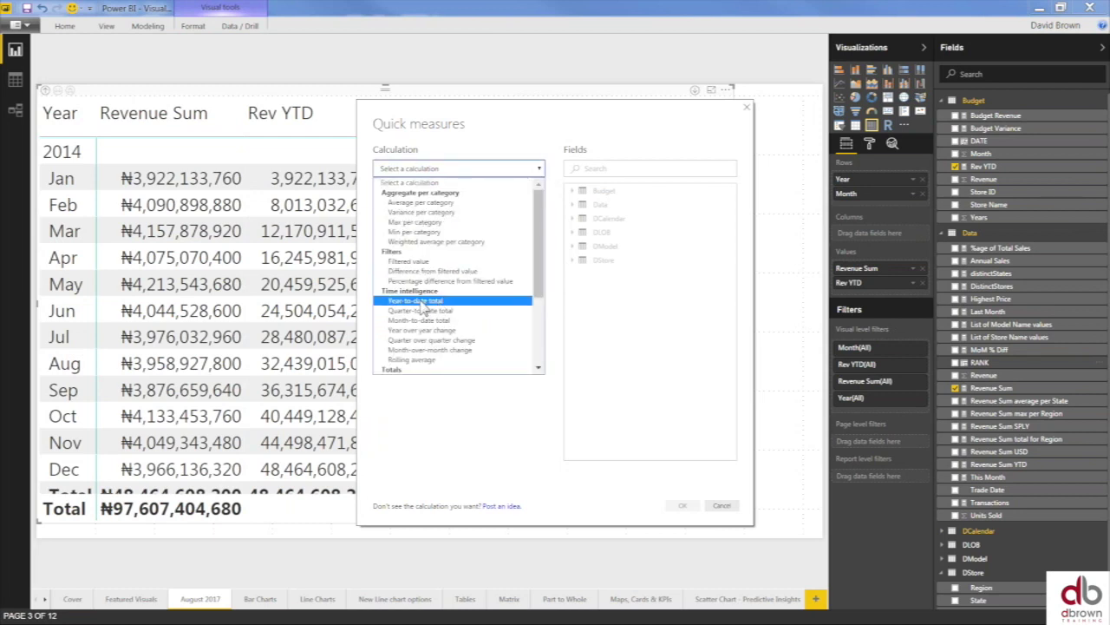
pyautogui.click(420, 304)
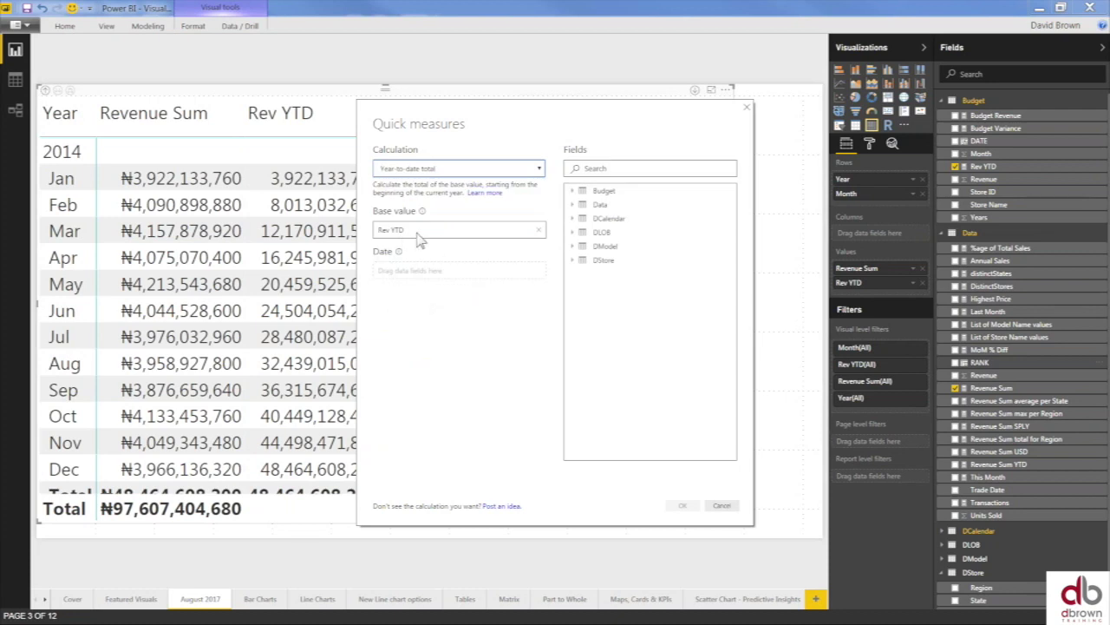
pyautogui.click(539, 230)
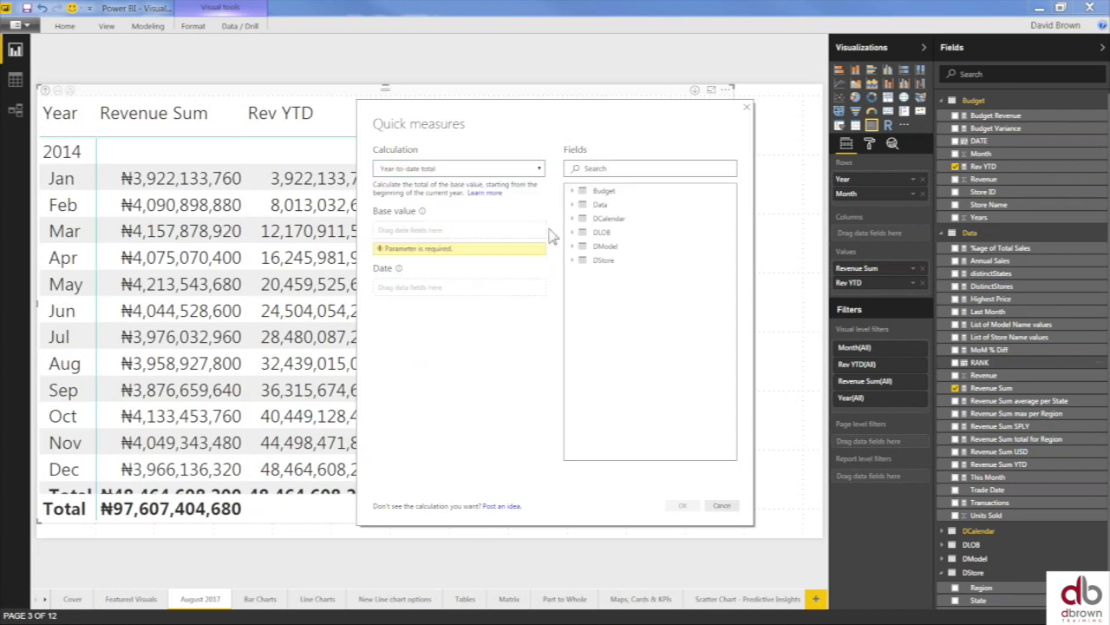
pyautogui.click(575, 205)
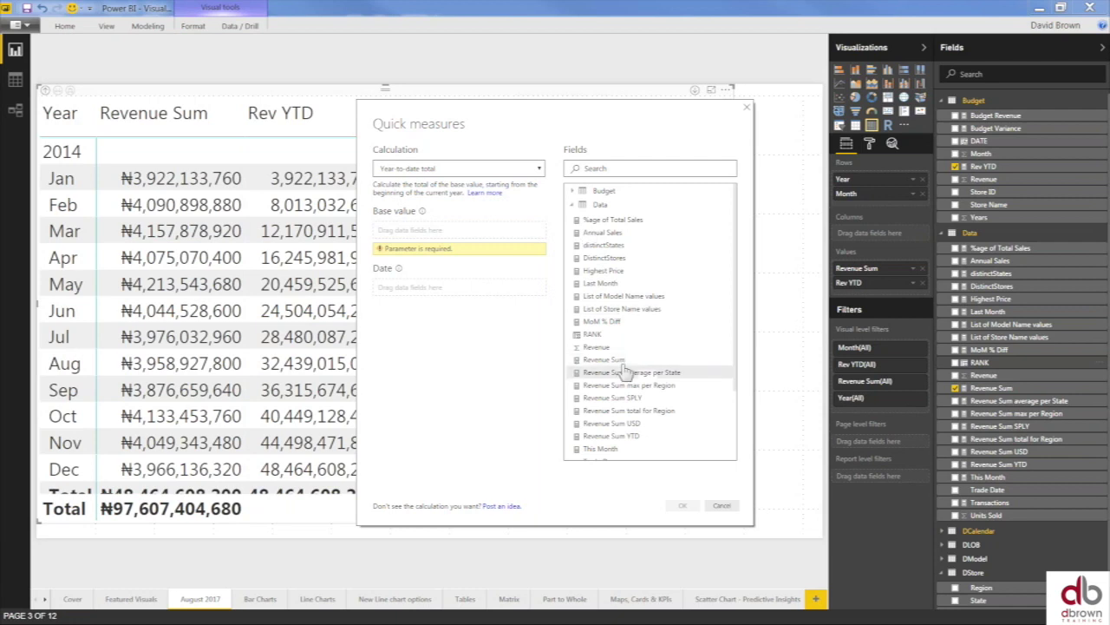
pyautogui.moveTo(599, 359); pyautogui.dragTo(436, 241)
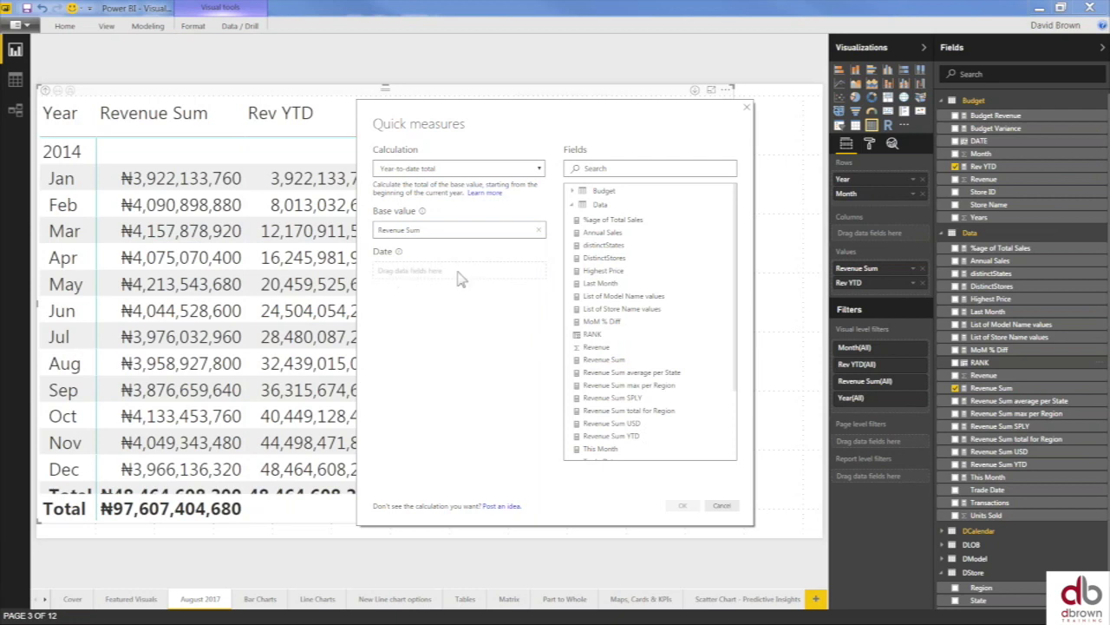
pyautogui.click(571, 206)
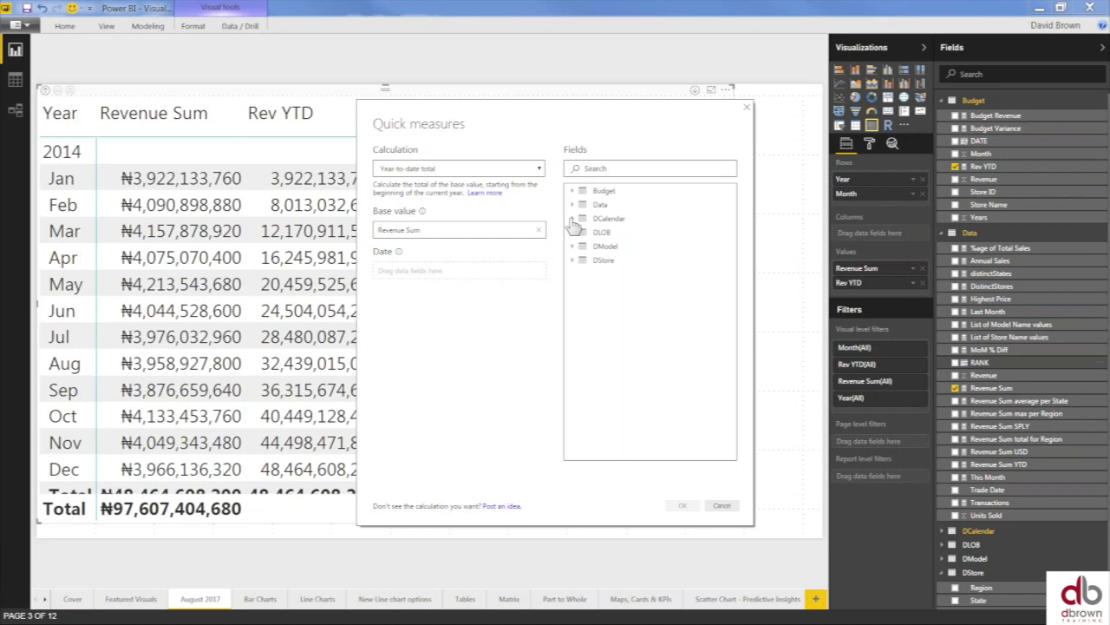
pyautogui.click(572, 218)
pyautogui.moveTo(590, 236); pyautogui.dragTo(448, 272)
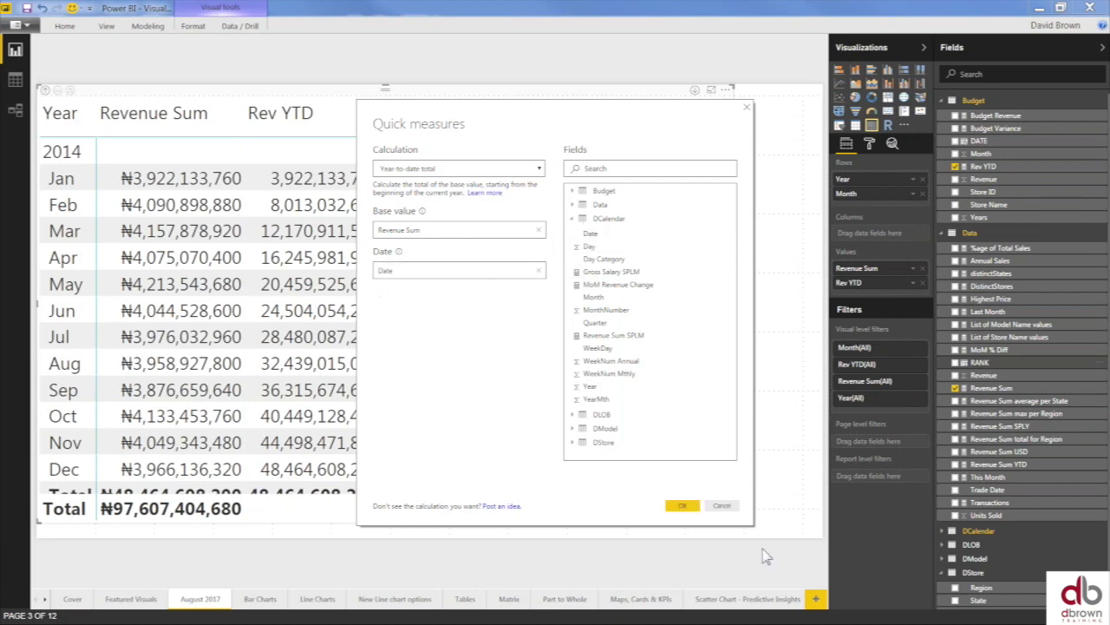
pyautogui.click(682, 506)
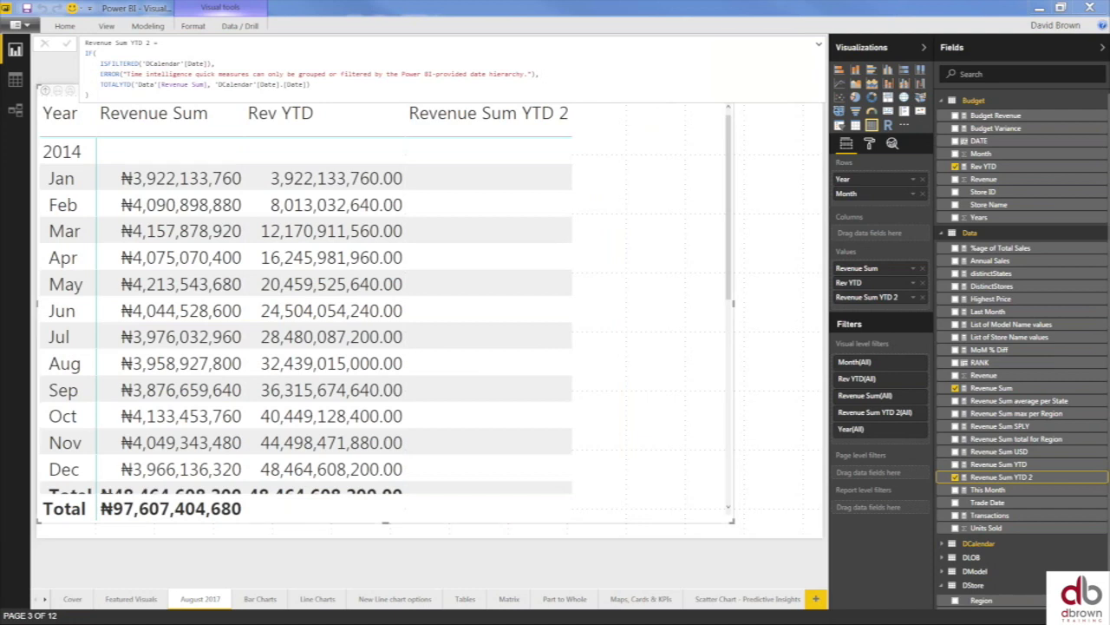
# - Delete the IF/ISFILTERED/ERROR wrapper from the Revenue Sum YTD 2 formula
pyautogui.click(253, 60)
pyautogui.press('Up')
pyautogui.press('Up')
pyautogui.press('Up')
pyautogui.press('End')
pyautogui.moveTo(534, 73); pyautogui.dragTo(127, 75)
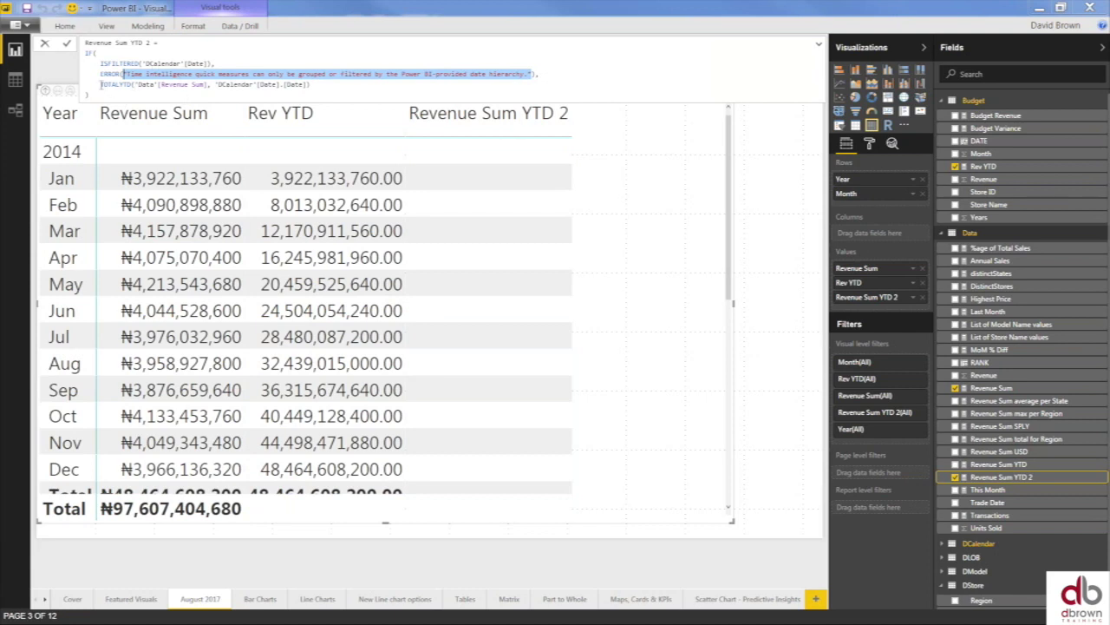
pyautogui.click(101, 84)
pyautogui.moveTo(102, 84); pyautogui.dragTo(305, 84)
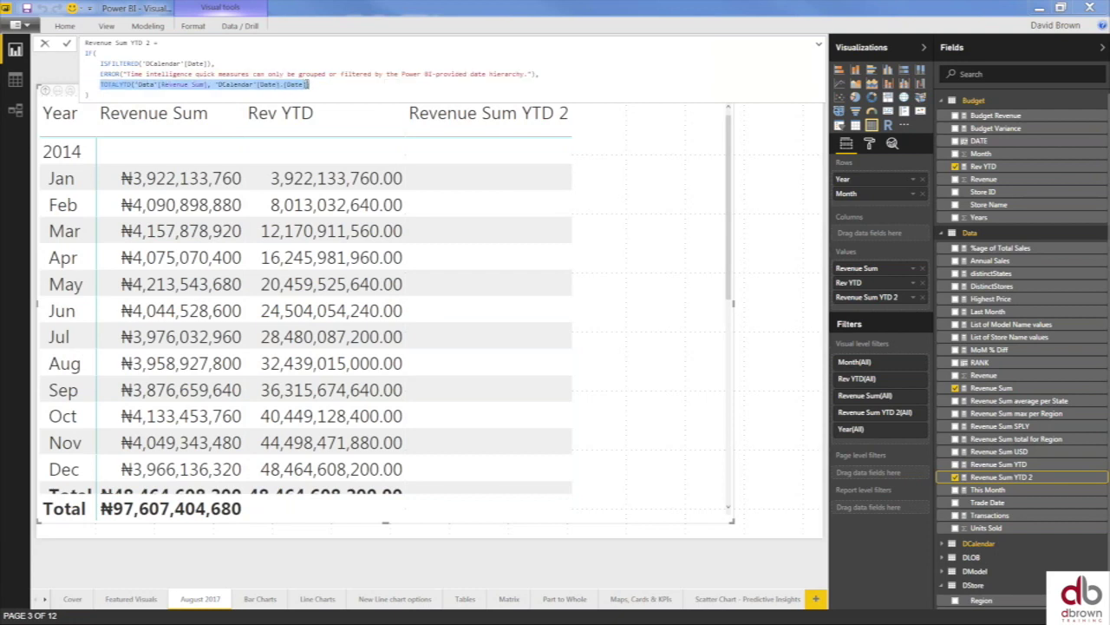
pyautogui.click(308, 84)
pyautogui.moveTo(544, 75); pyautogui.dragTo(252, 26)
pyautogui.moveTo(166, 42); pyautogui.dragTo(88, 54)
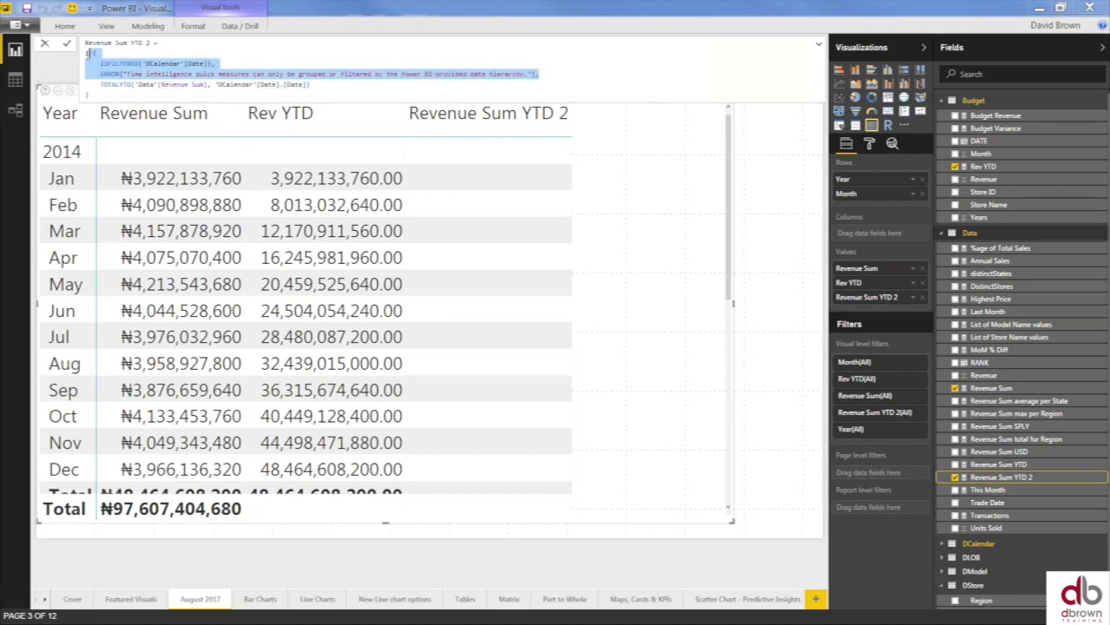
pyautogui.press('Delete')
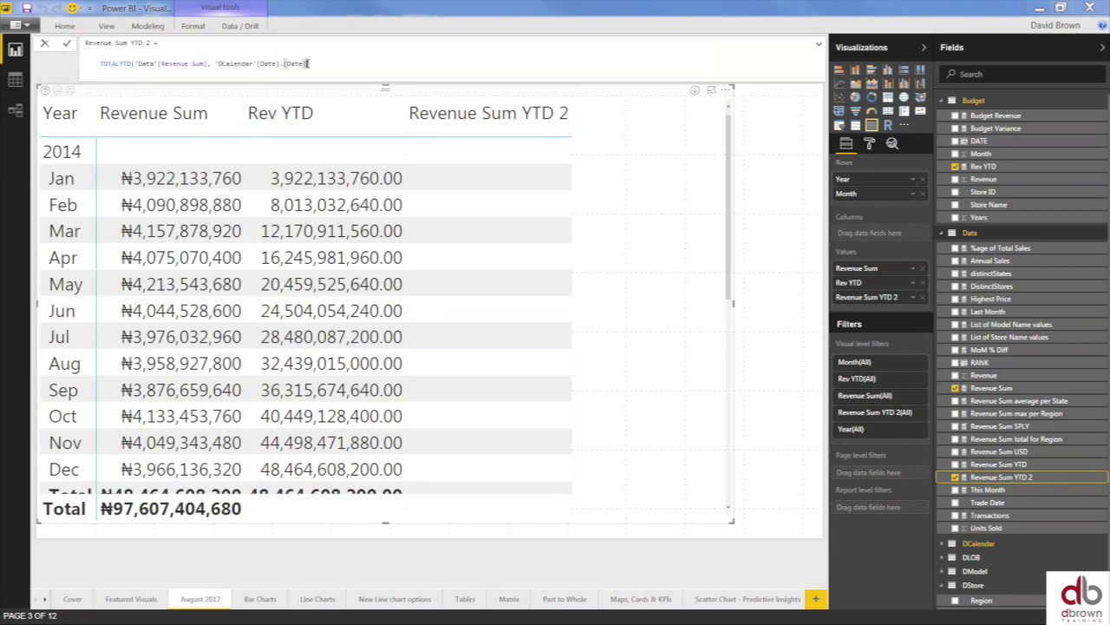
# - Remove the extra [Date], close the parenthesis, and commit the TOTALYTD formula
pyautogui.press('BackSpace')
pyautogui.press('BackSpace')
pyautogui.press('BackSpace')
pyautogui.press('BackSpace')
pyautogui.press('BackSpace')
pyautogui.press('BackSpace')
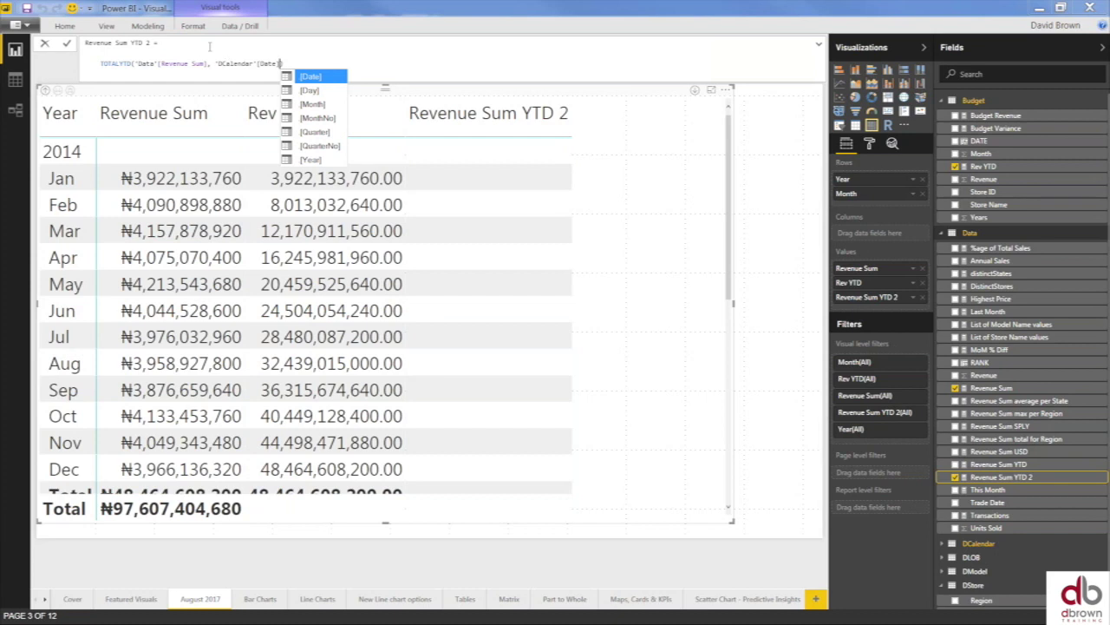
pyautogui.write(')')
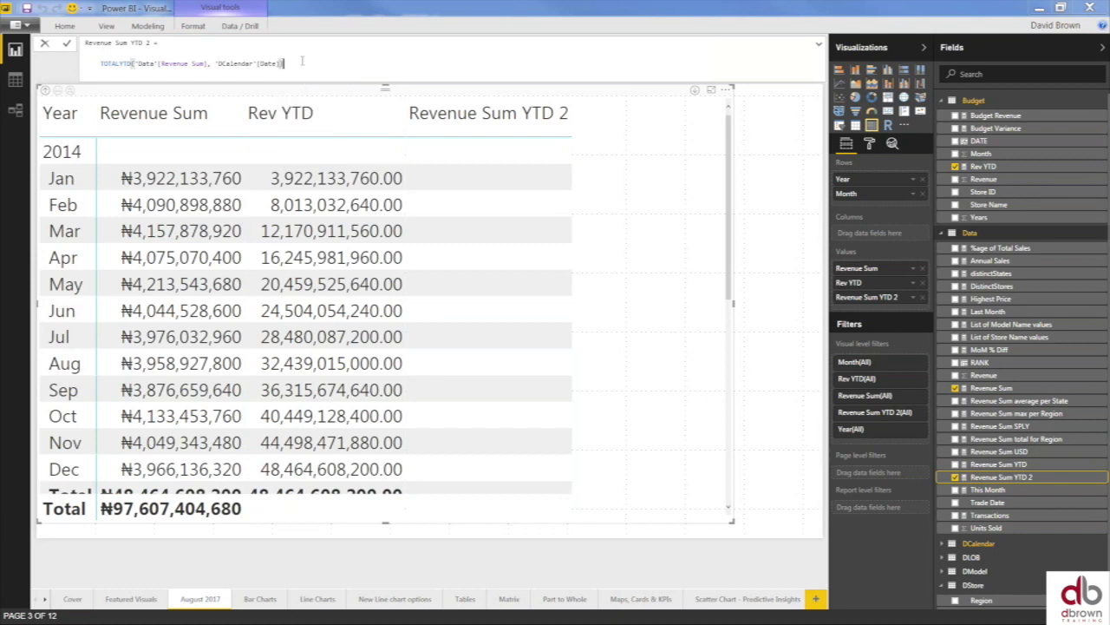
pyautogui.press('Return')
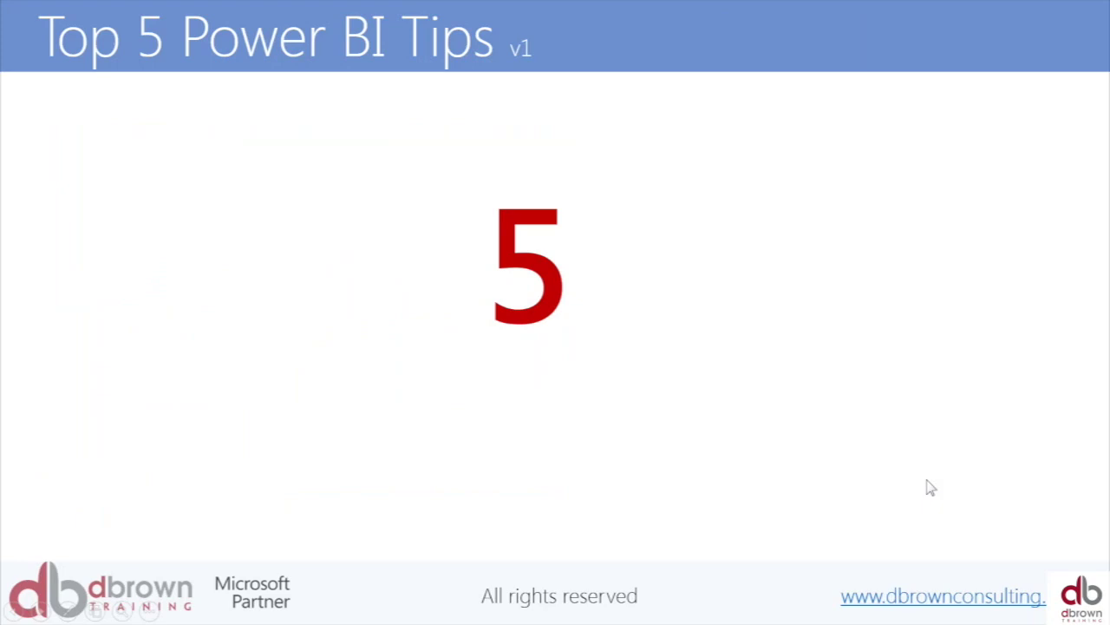
# - Advance the slide to the 'Create Scenario Analysis with the What IF Parameter' title
pyautogui.click(780, 375)
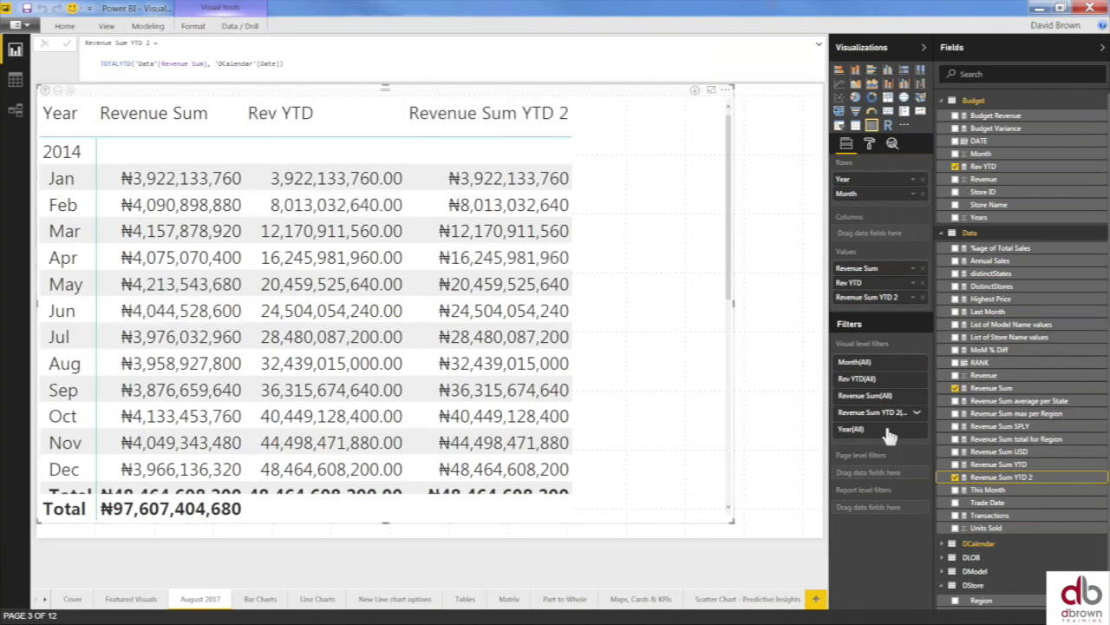
# - Remove Revenue Sum YTD 2 and Rev YTD from the table and make the table visual narrower
pyautogui.click(956, 477)
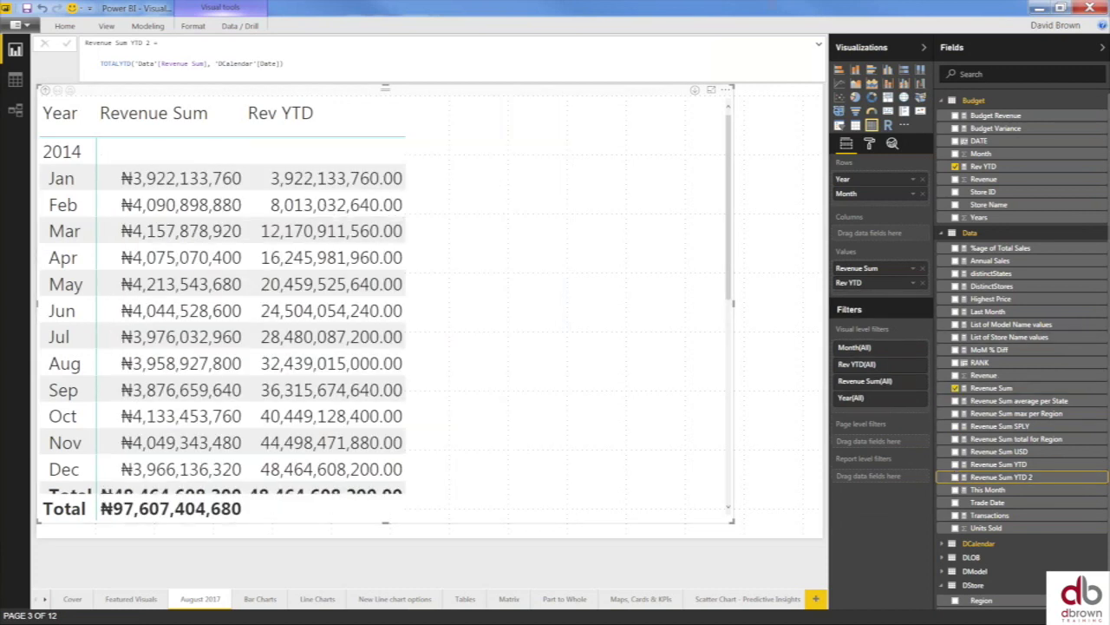
pyautogui.click(956, 166)
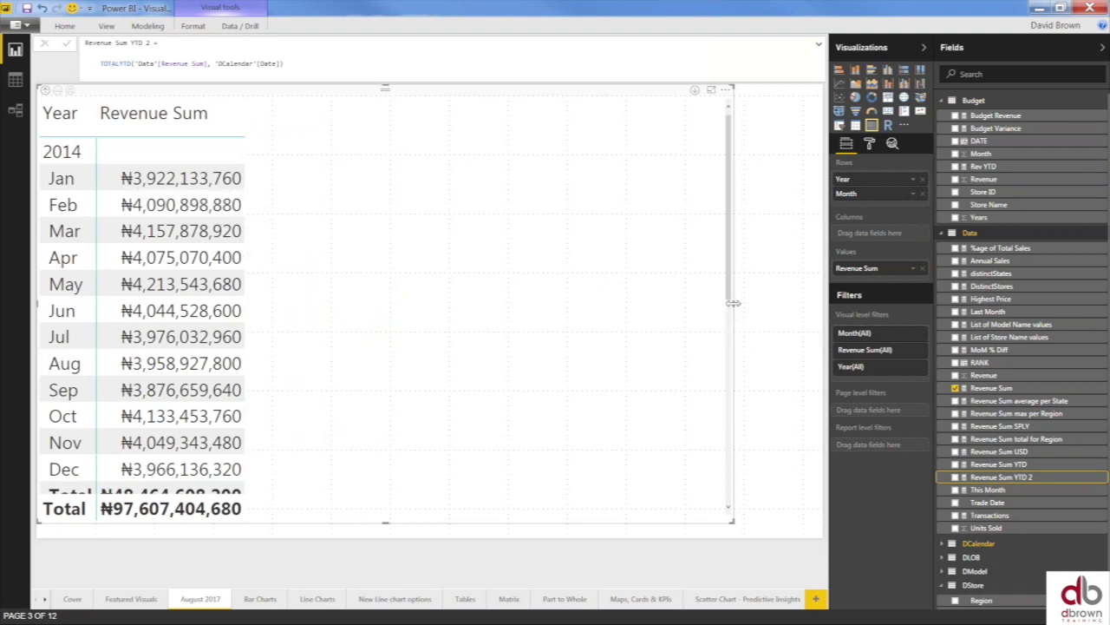
pyautogui.moveTo(733, 302); pyautogui.dragTo(475, 269)
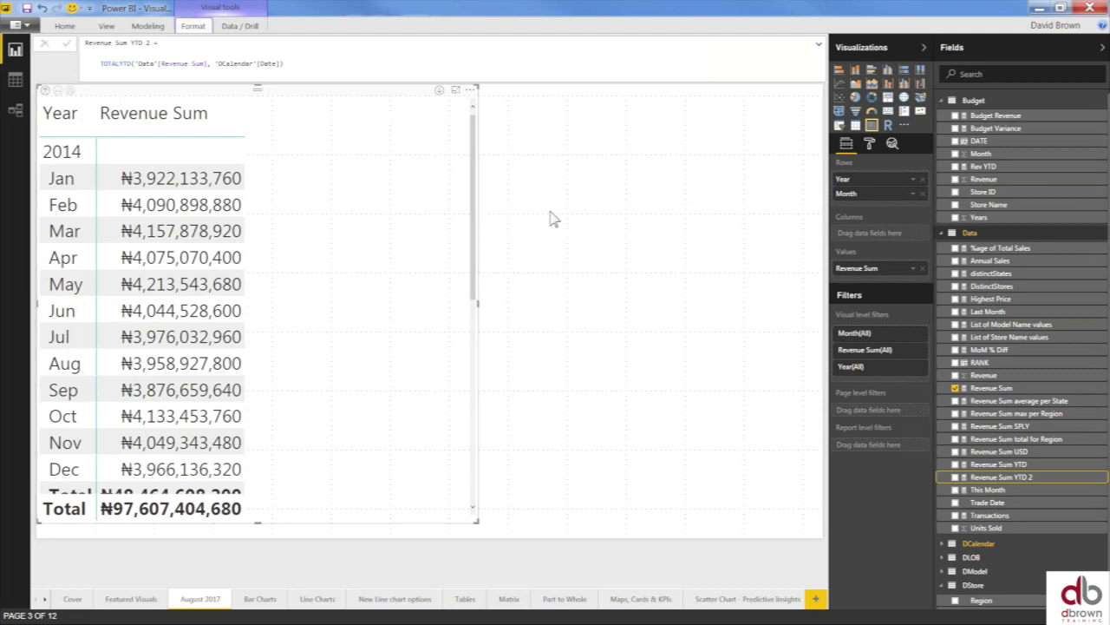
pyautogui.click(536, 234)
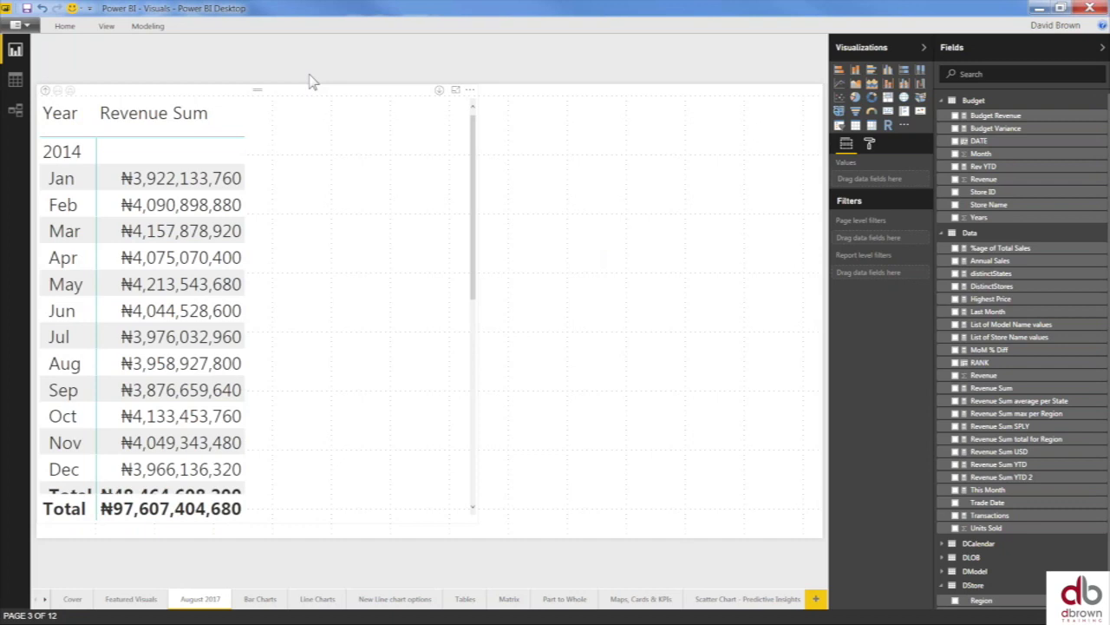
pyautogui.click(149, 27)
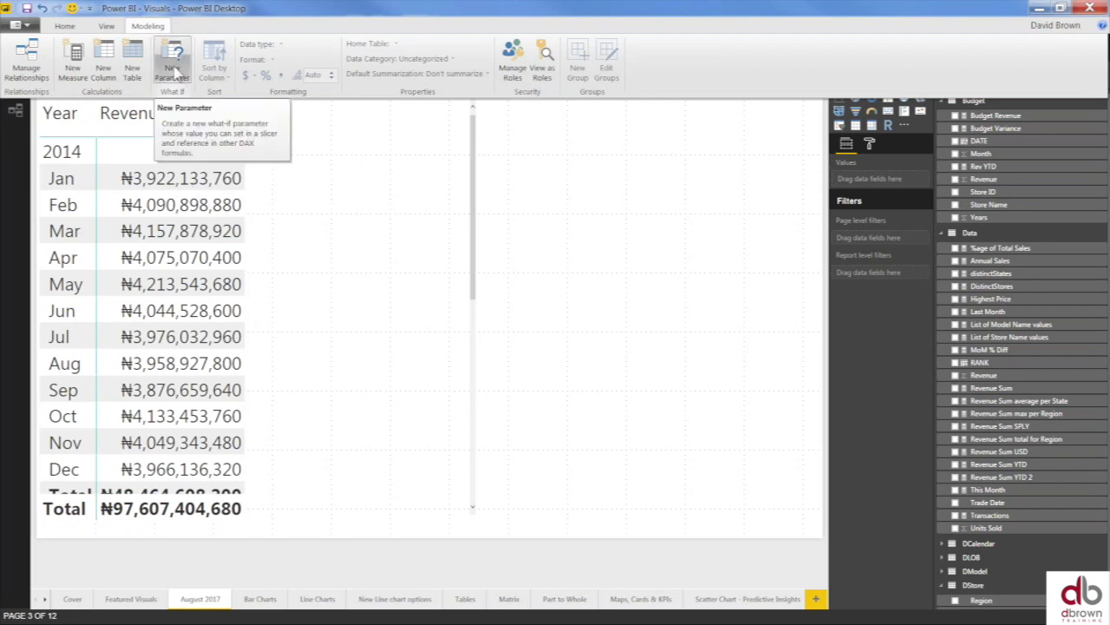
# - Add a what-if parameter named Revenue Scenarios: minimum -10, maximum 20, increment 1, with slicer
pyautogui.click(174, 71)
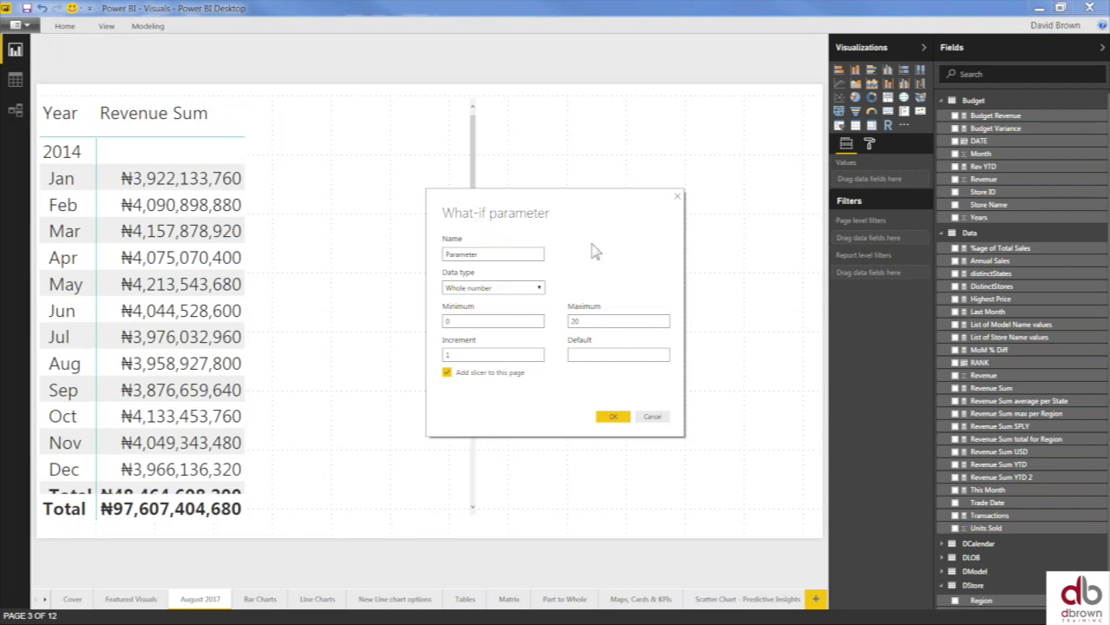
pyautogui.doubleClick(488, 254)
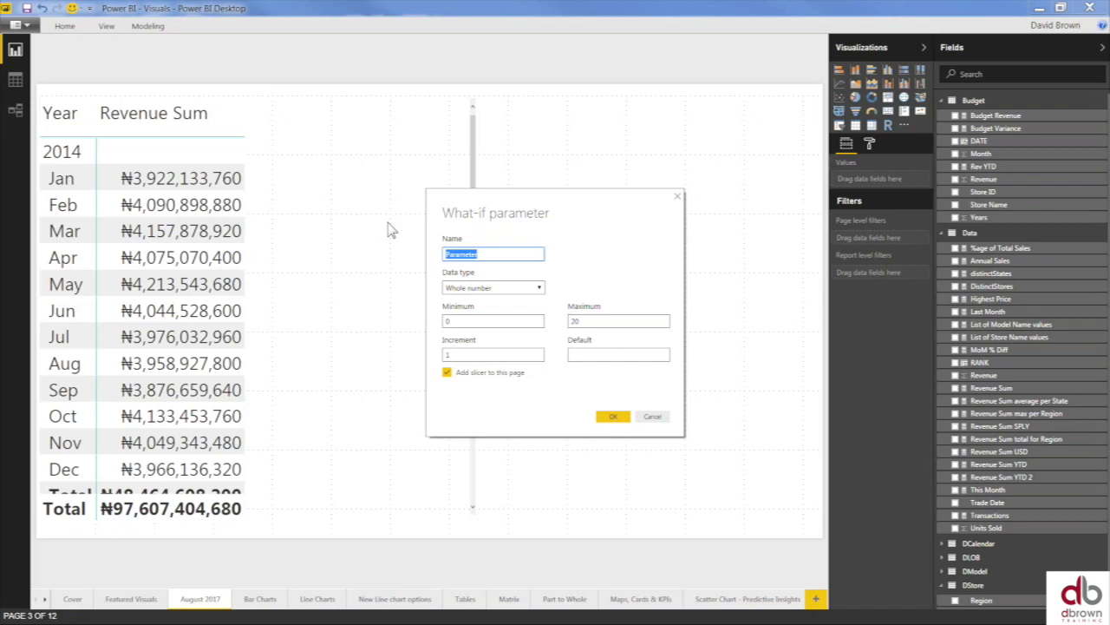
pyautogui.write('Revenue Scenarios')
pyautogui.click(462, 321)
pyautogui.press('BackSpace')
pyautogui.write('-')
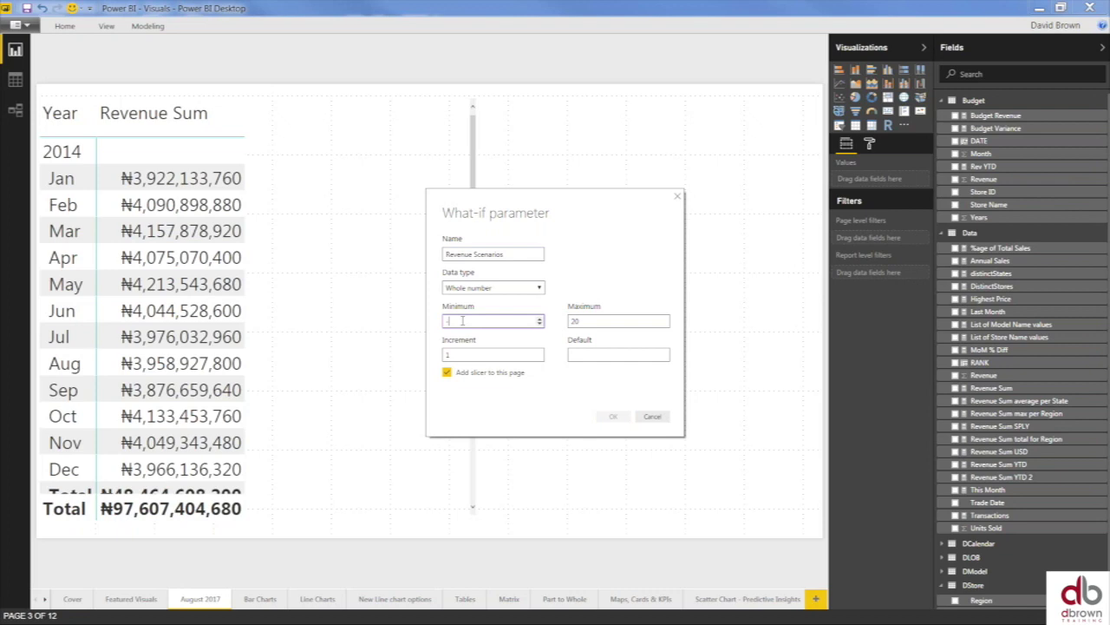
pyautogui.write('10')
pyautogui.click(607, 321)
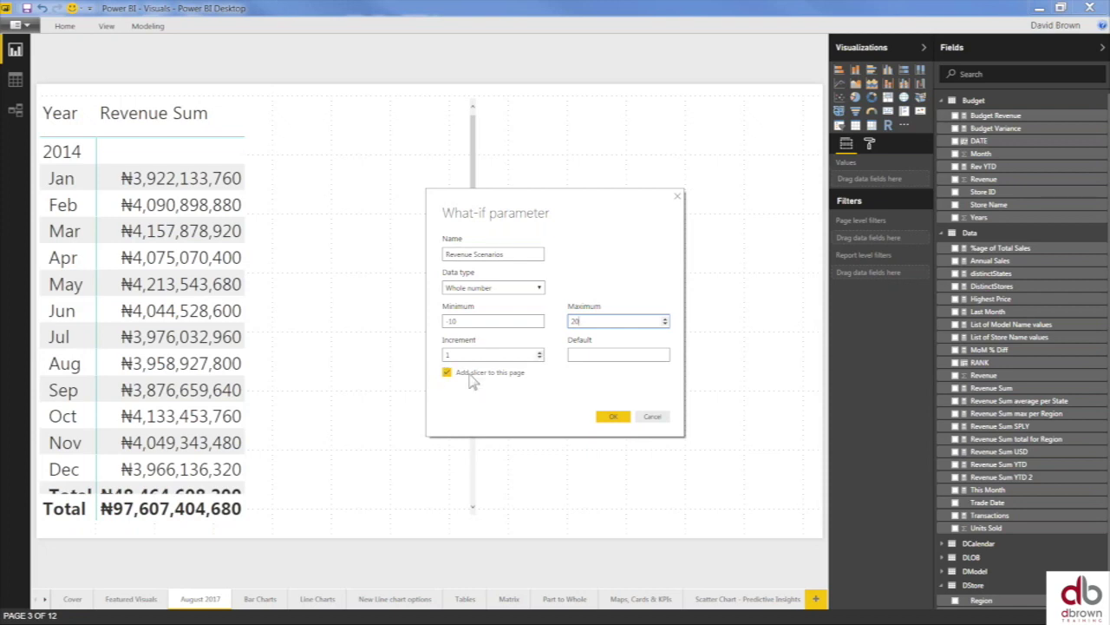
pyautogui.click(613, 420)
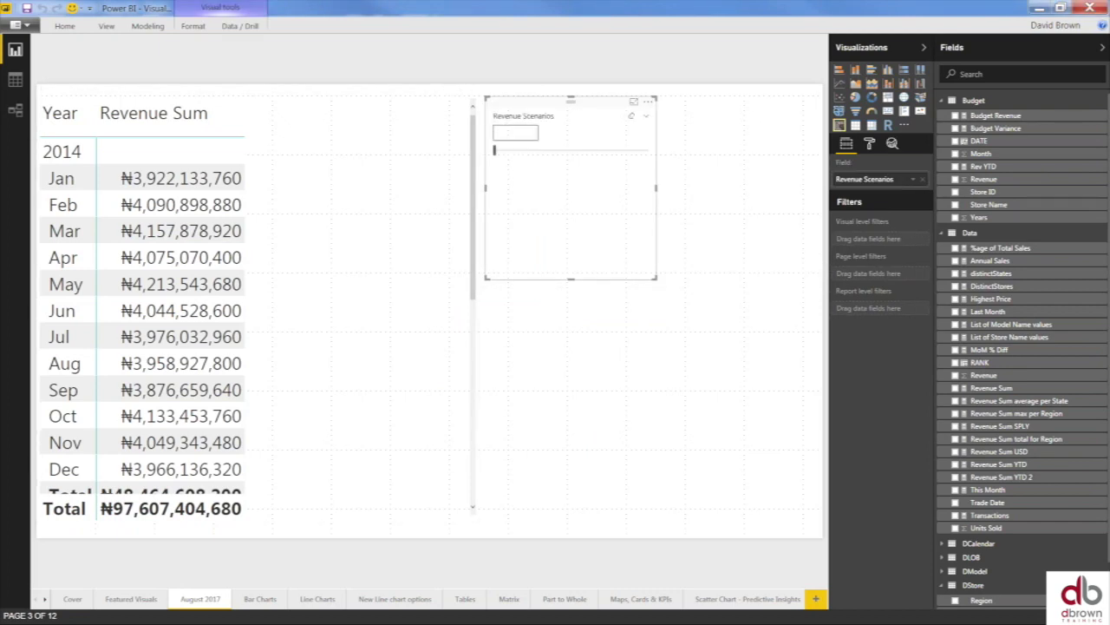
# - Set the Revenue Scenarios slicer to -7, then shorten it and move it beside the table
pyautogui.moveTo(495, 151); pyautogui.dragTo(512, 156)
pyautogui.moveTo(569, 278); pyautogui.dragTo(569, 178)
pyautogui.moveTo(611, 104); pyautogui.dragTo(731, 144)
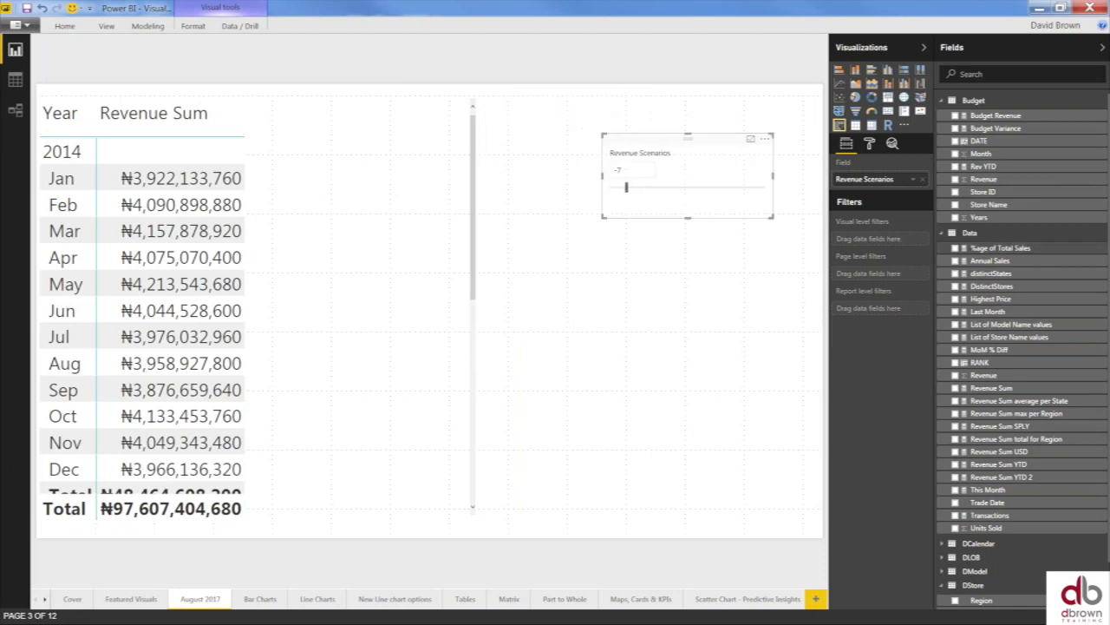
# - Collapse the Data and Budget tables in Fields and expand Revenue Scenarios
pyautogui.click(942, 232)
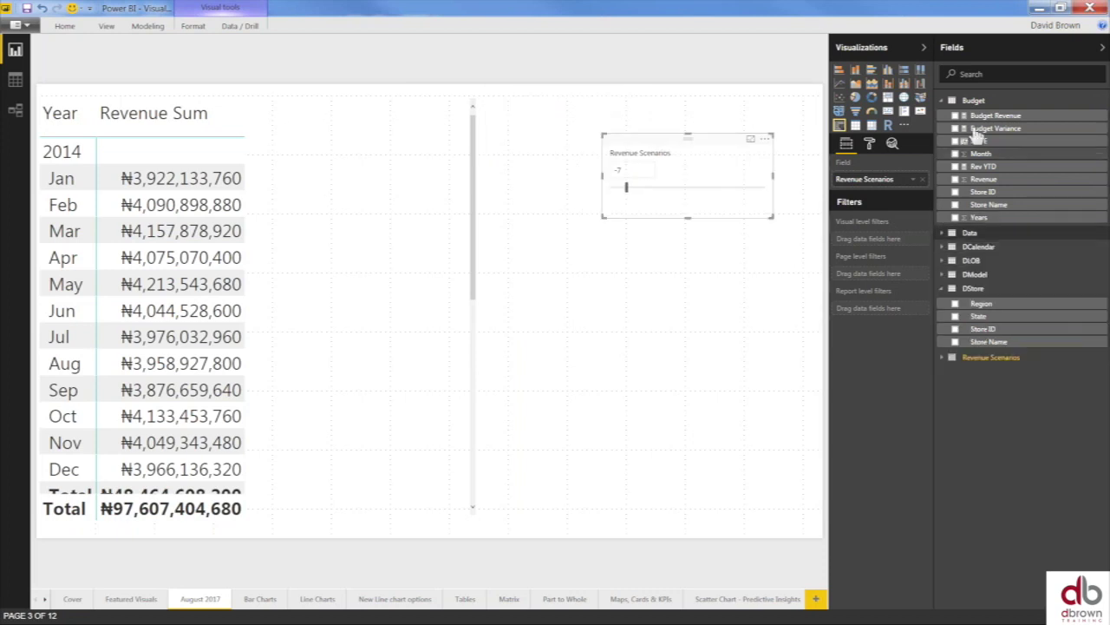
pyautogui.click(943, 102)
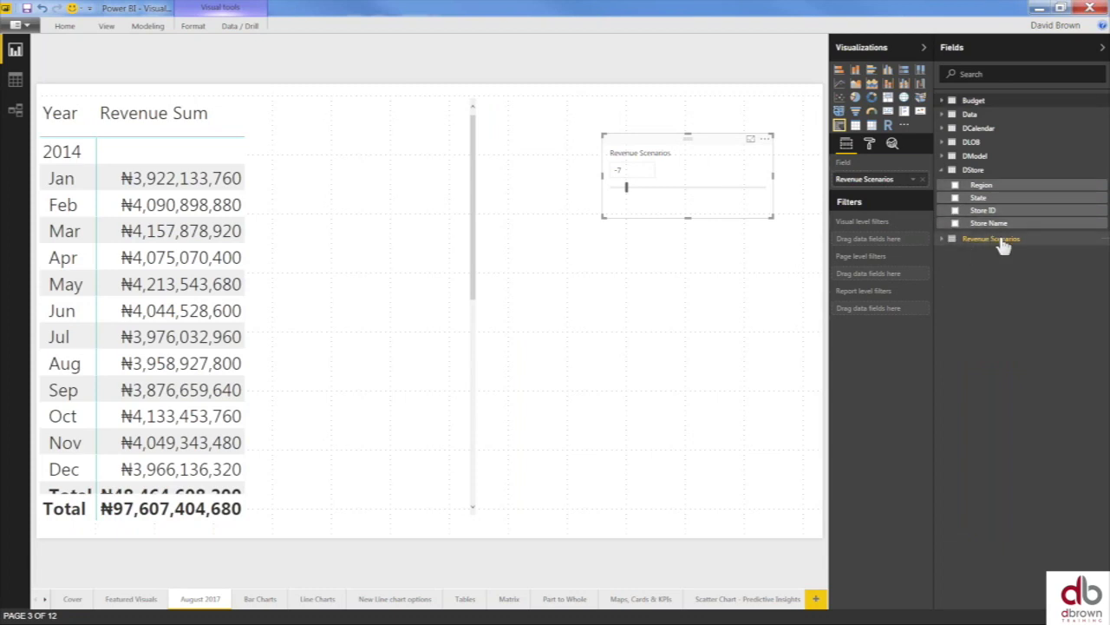
pyautogui.click(950, 243)
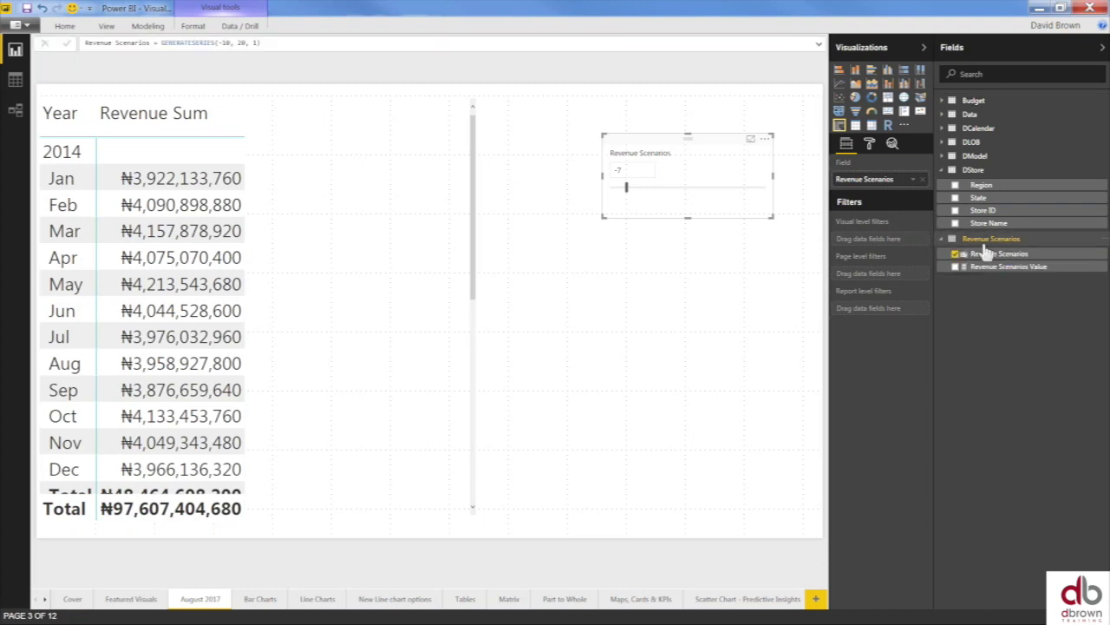
# - In Data view, display the Revenue Scenarios table's 31 rows from -10 to 20
pyautogui.click(16, 80)
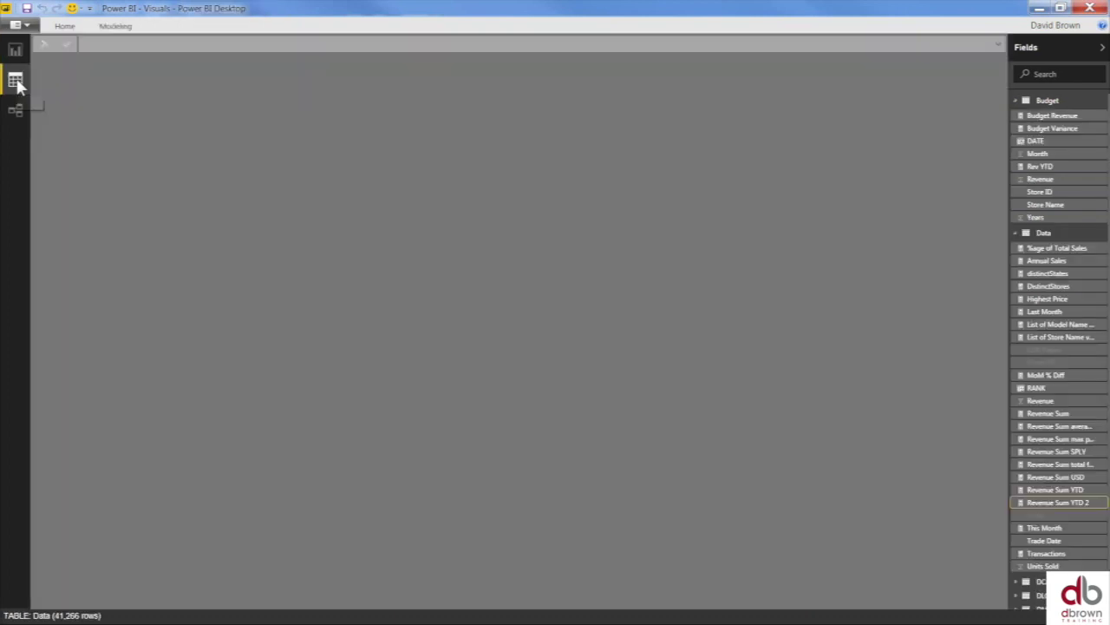
pyautogui.click(1015, 235)
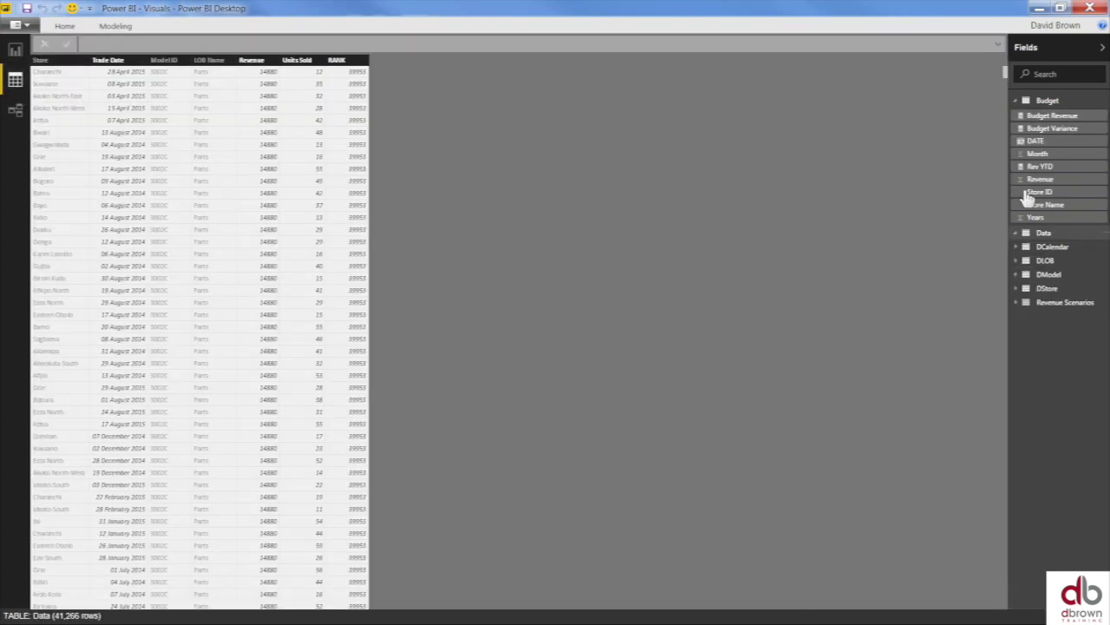
pyautogui.click(1018, 118)
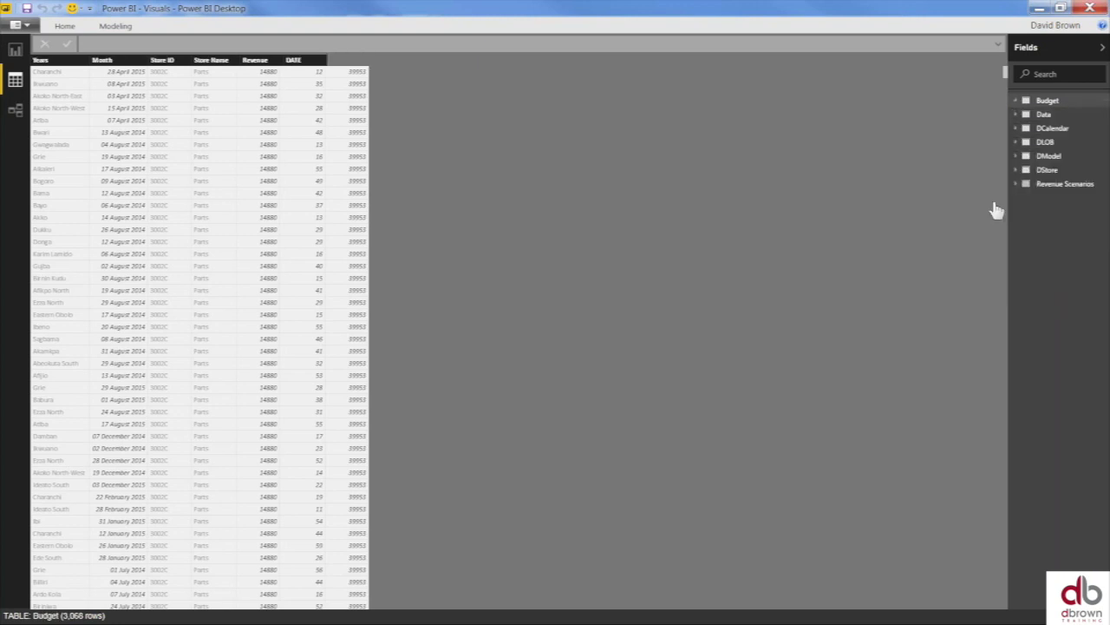
pyautogui.click(1030, 182)
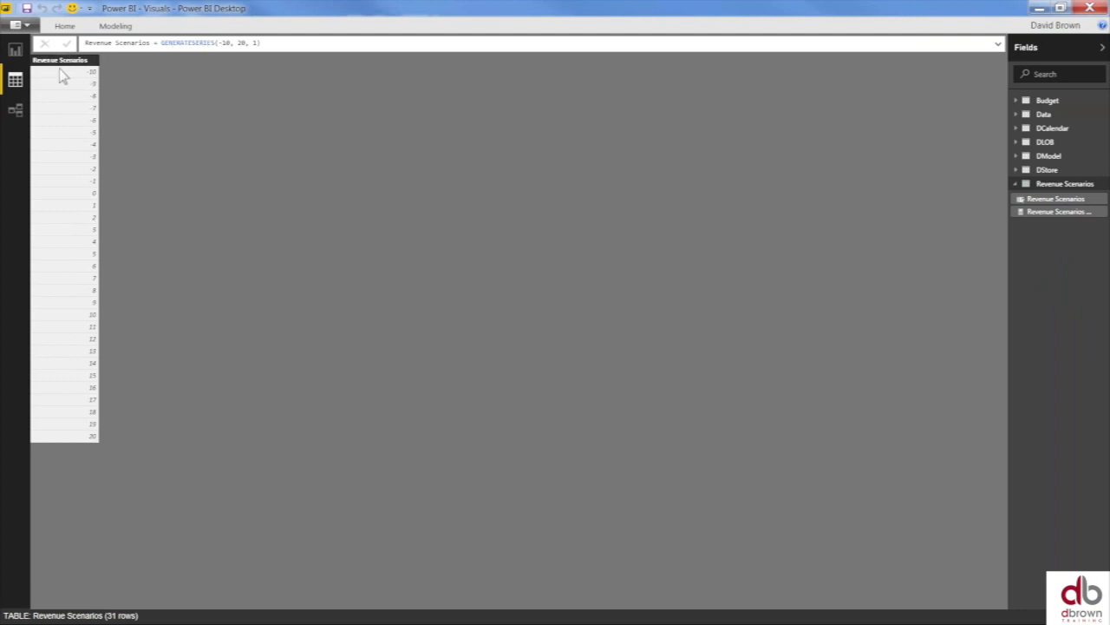
# - Add a calculated column Scenario %age = 'Revenue Scenarios'[Revenue Scenarios]/100
pyautogui.doubleClick(116, 26)
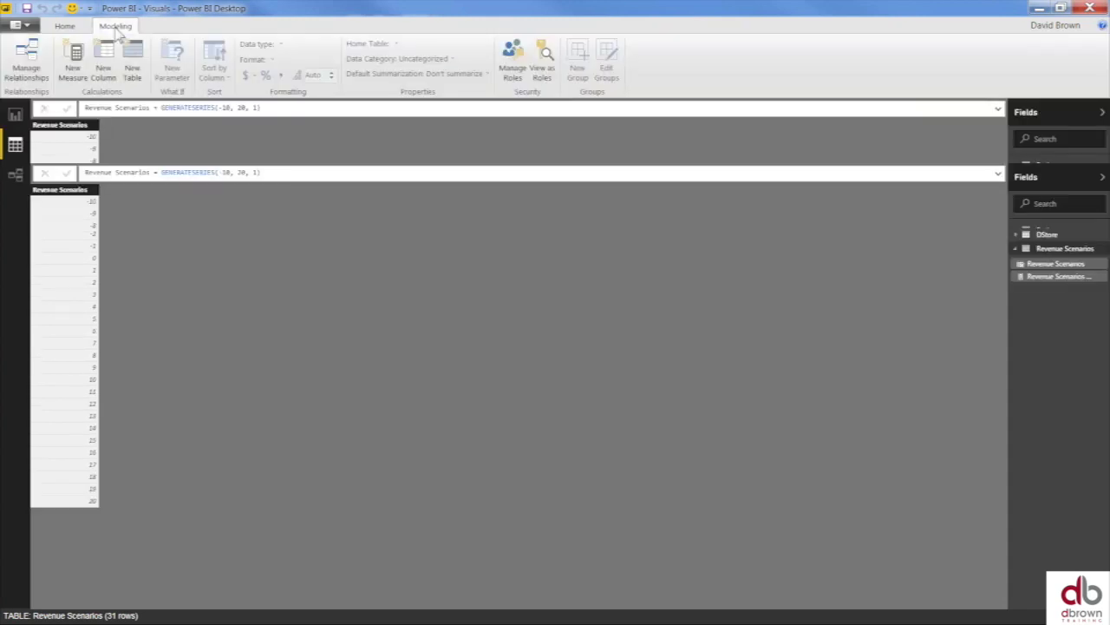
pyautogui.click(104, 69)
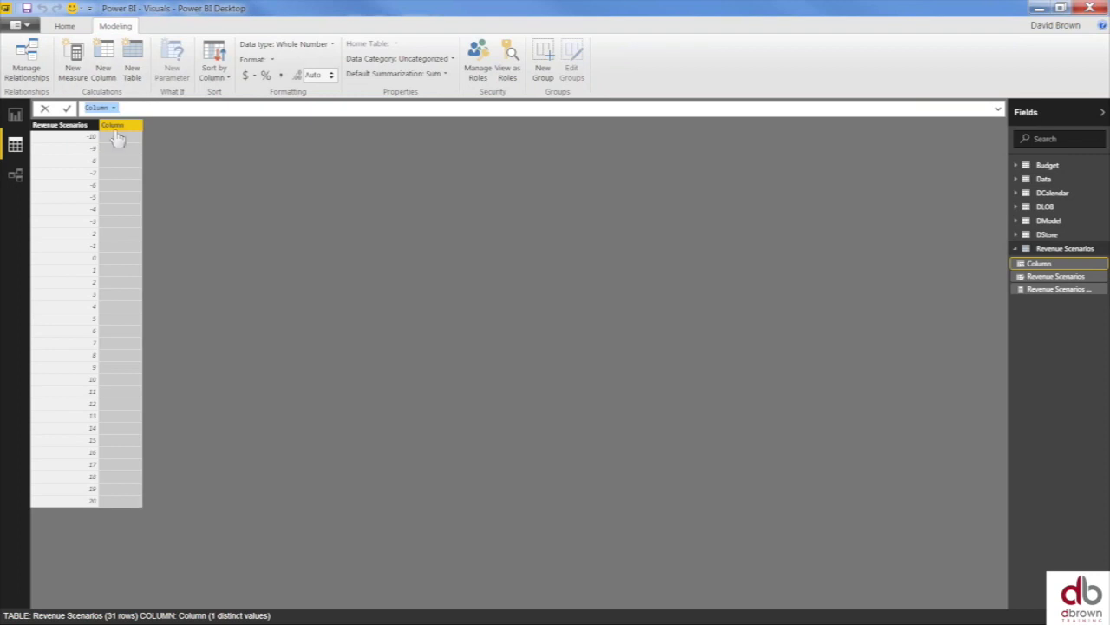
pyautogui.press('Home')
pyautogui.hotkey('ctrl', 'shift', 'Right')
pyautogui.write('R')
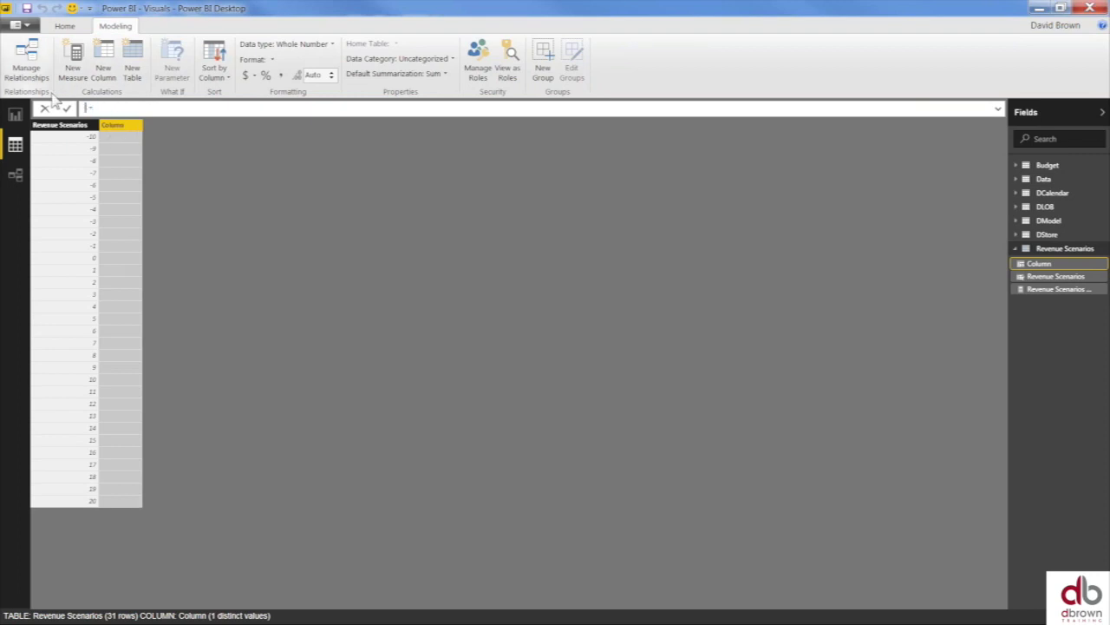
pyautogui.write('Scenario Name')
pyautogui.click(174, 108)
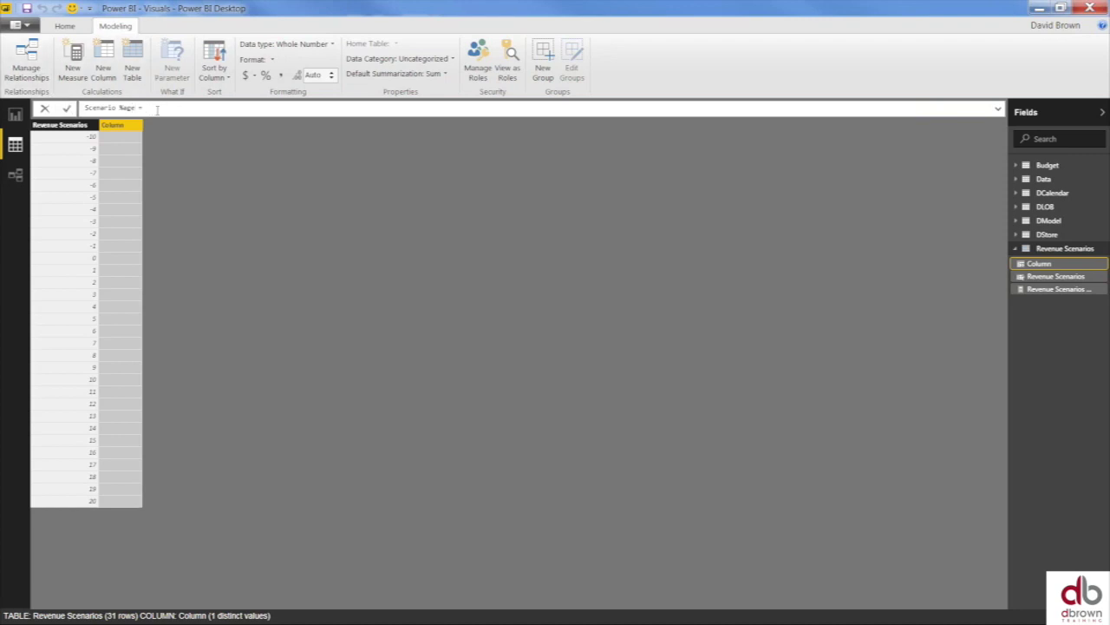
pyautogui.write('revenue')
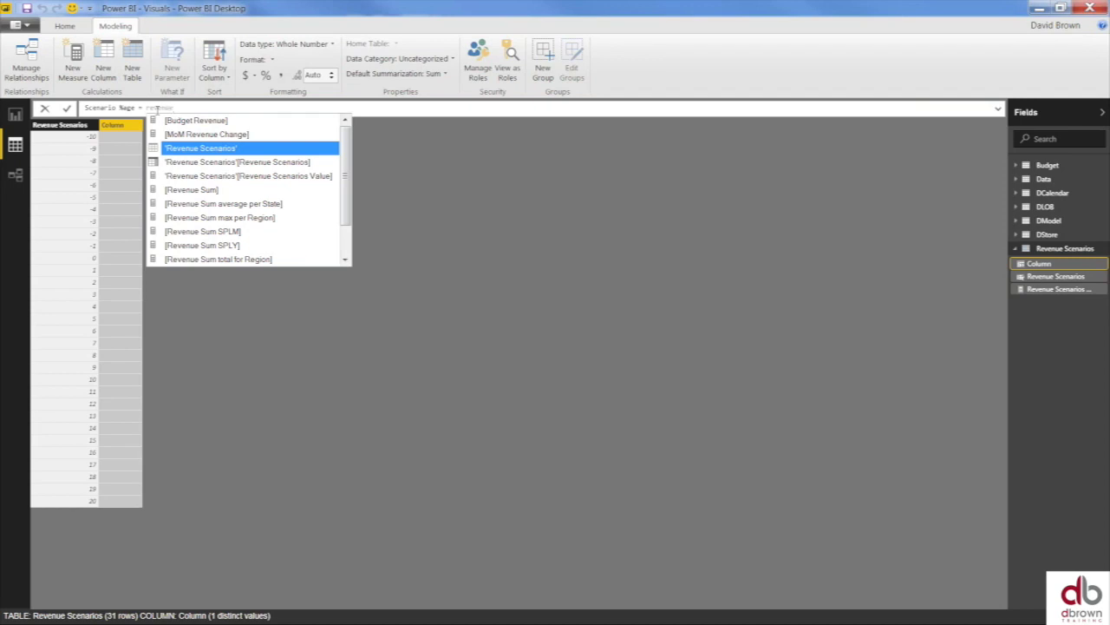
pyautogui.press('Down')
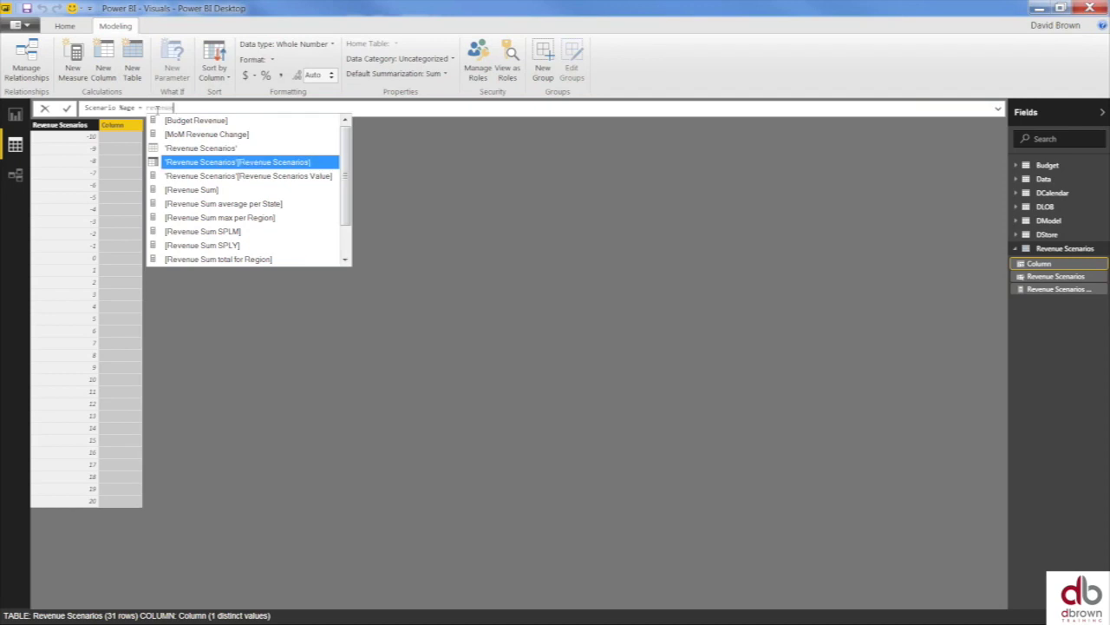
pyautogui.press('Tab')
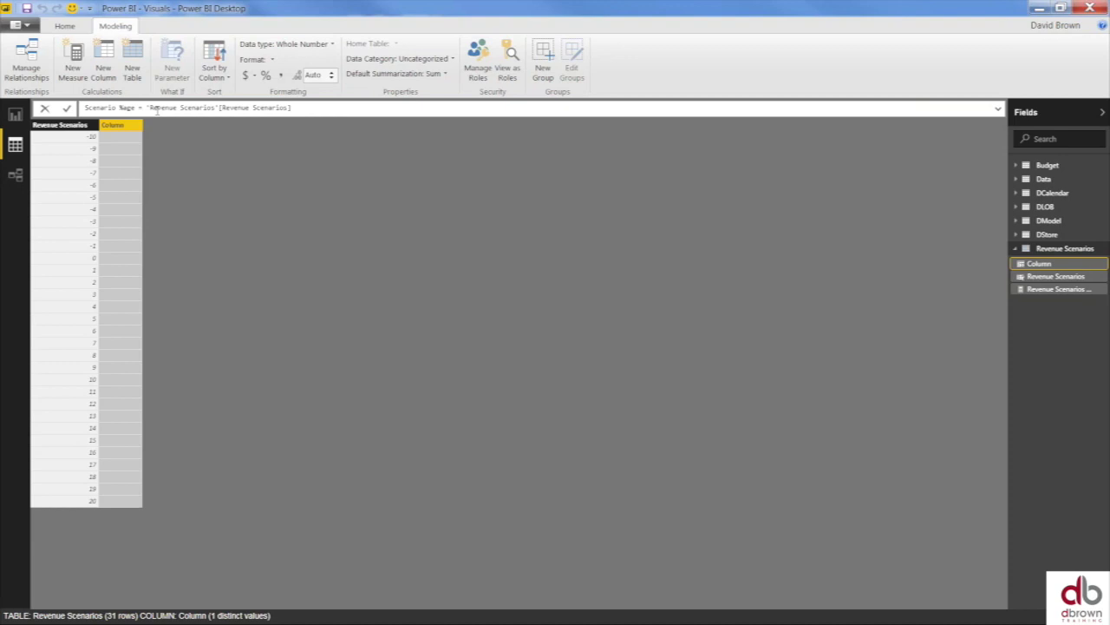
pyautogui.write('/100')
pyautogui.press('Return')
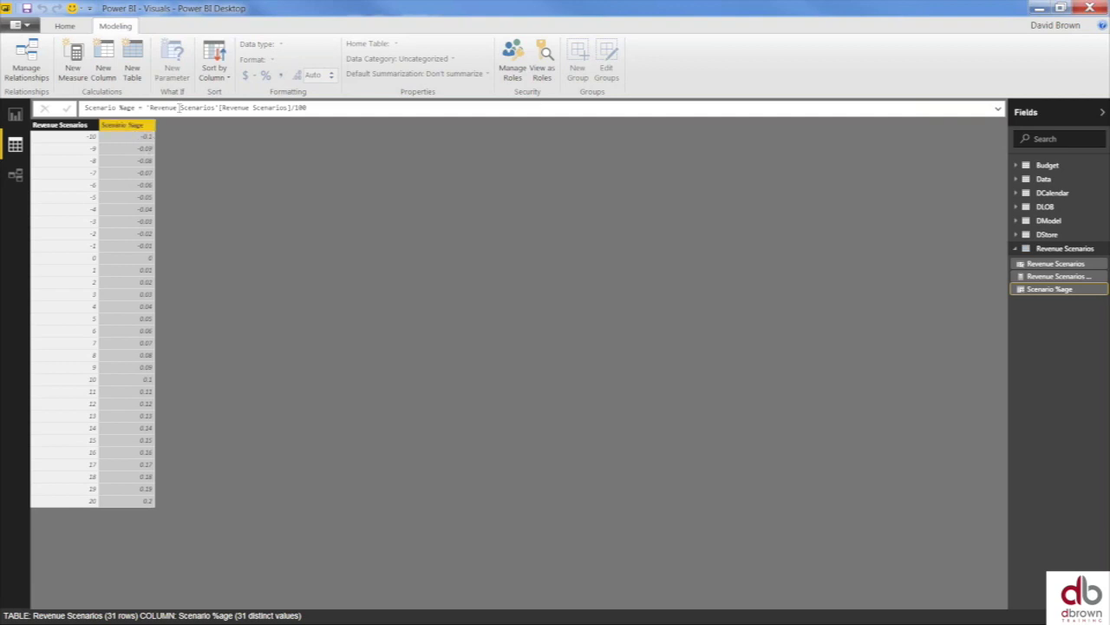
# - Format the Scenario %age column as a percentage, showing -10.00 % to 20.00 %
pyautogui.click(340, 108)
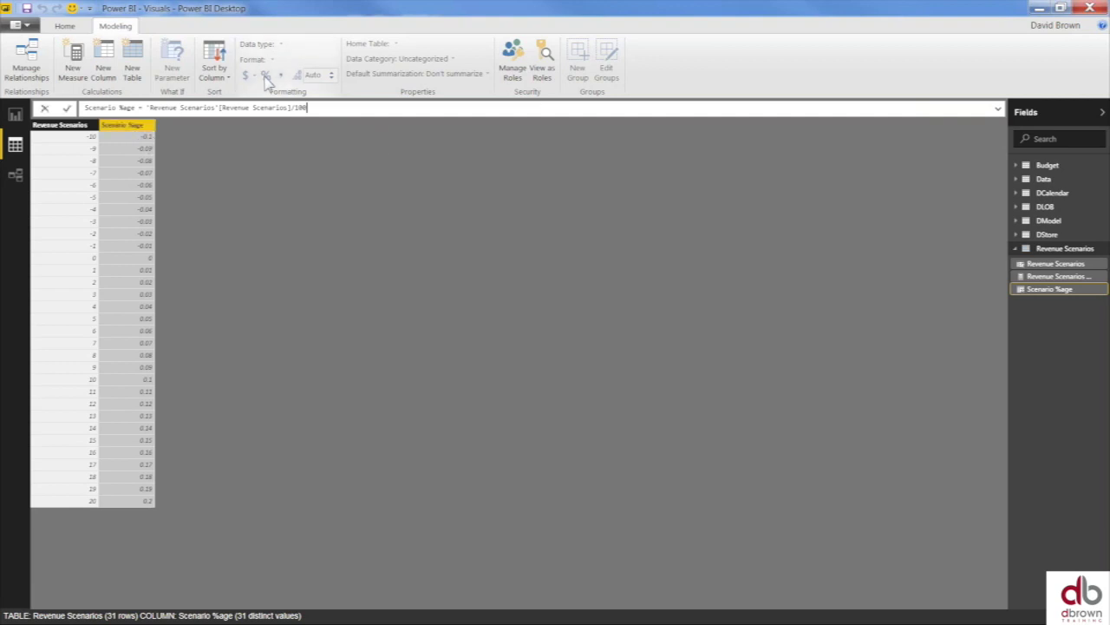
pyautogui.doubleClick(128, 128)
pyautogui.click(137, 152)
pyautogui.rightClick(136, 148)
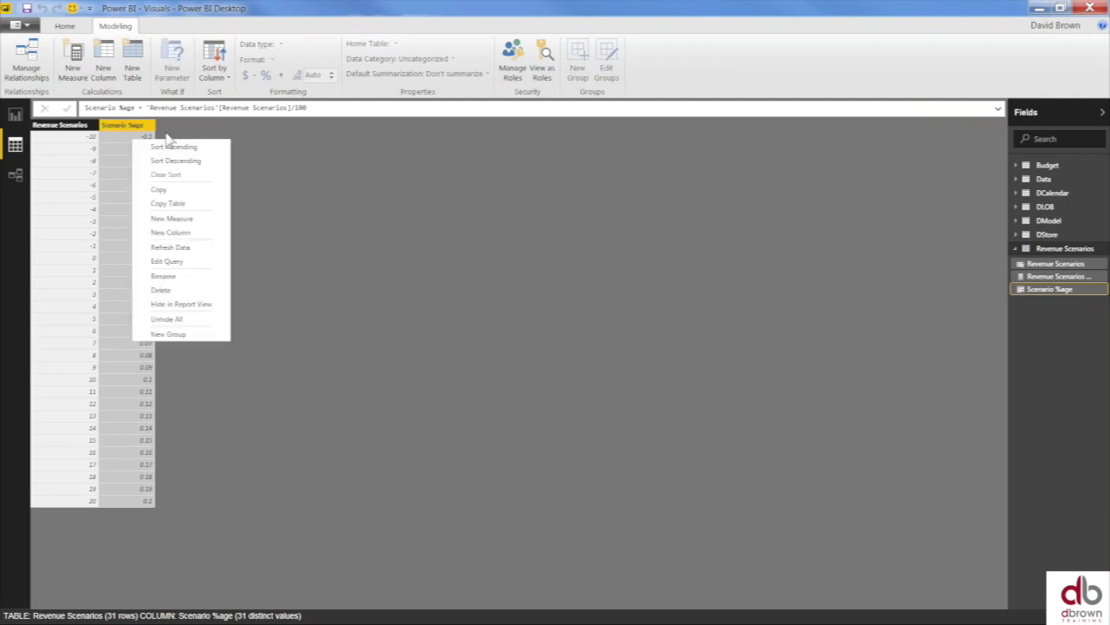
pyautogui.press('Escape')
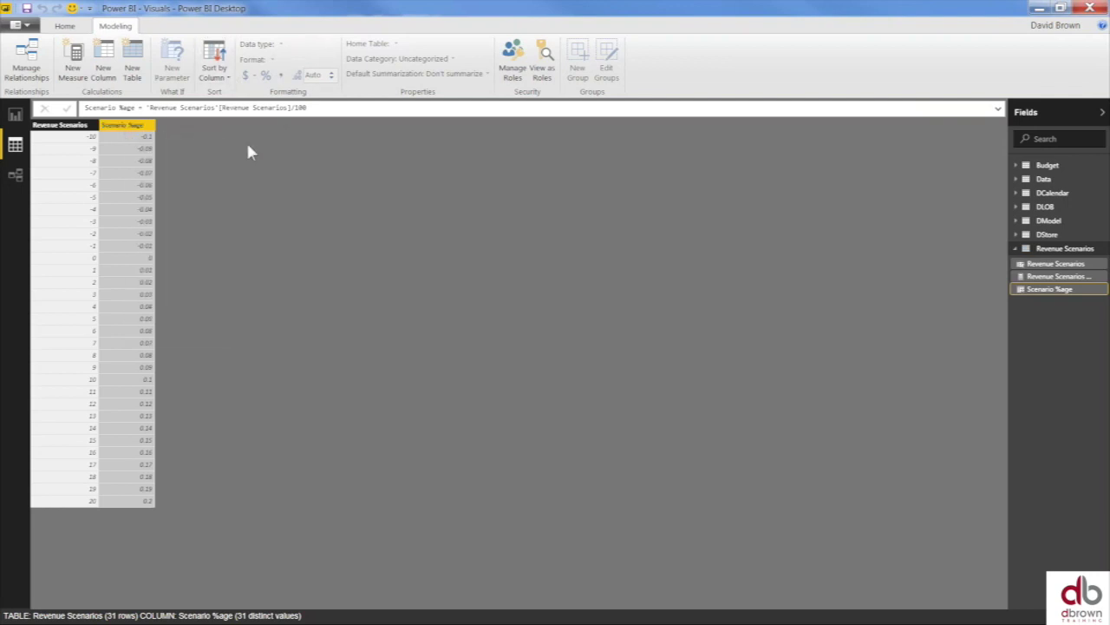
pyautogui.click(92, 126)
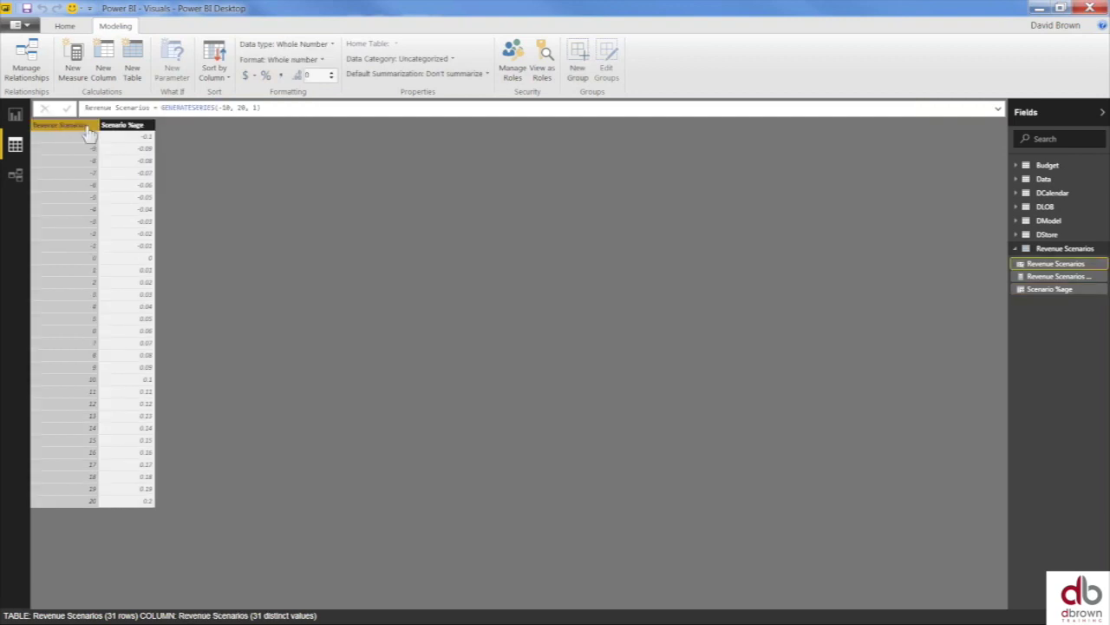
pyautogui.click(129, 126)
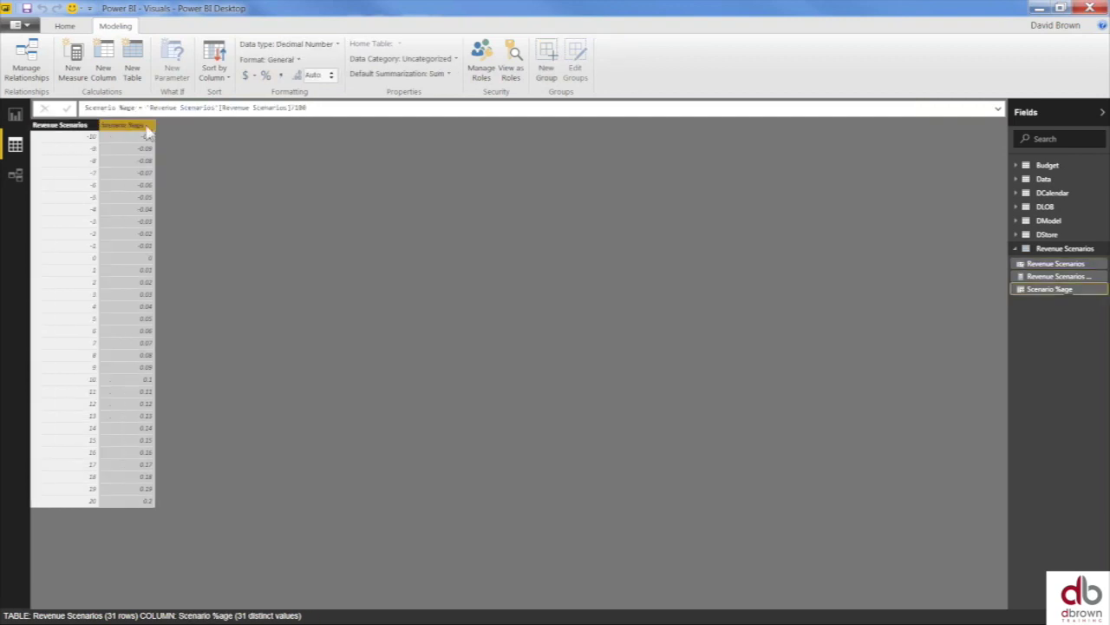
pyautogui.click(266, 75)
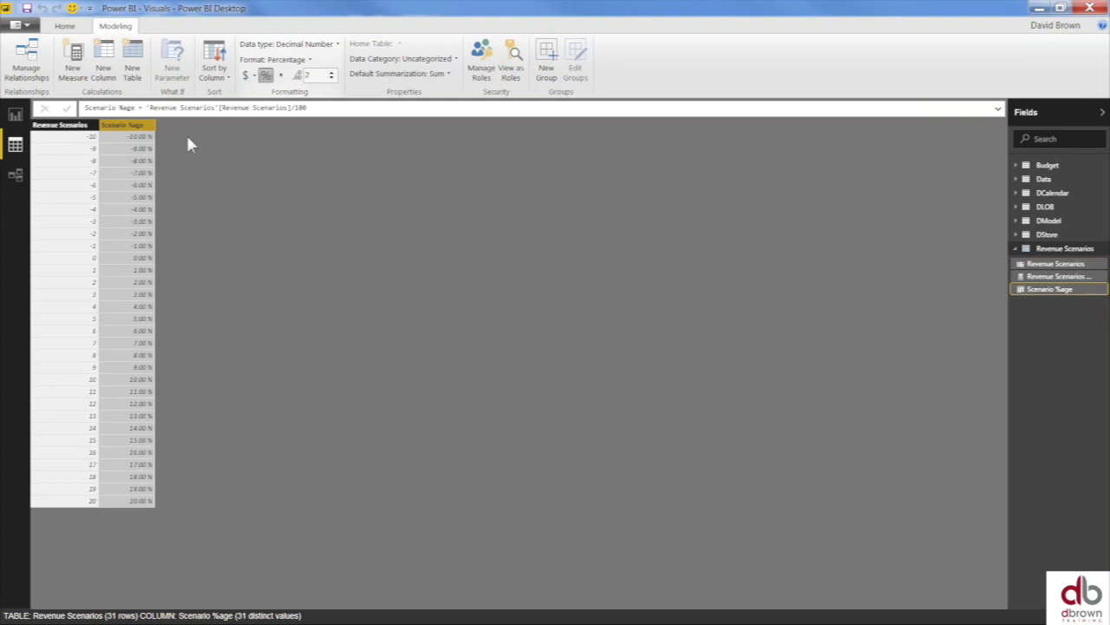
# - In Relationships view, place the Revenue Scenarios table at the diagram's top right, then return to the report
pyautogui.click(15, 118)
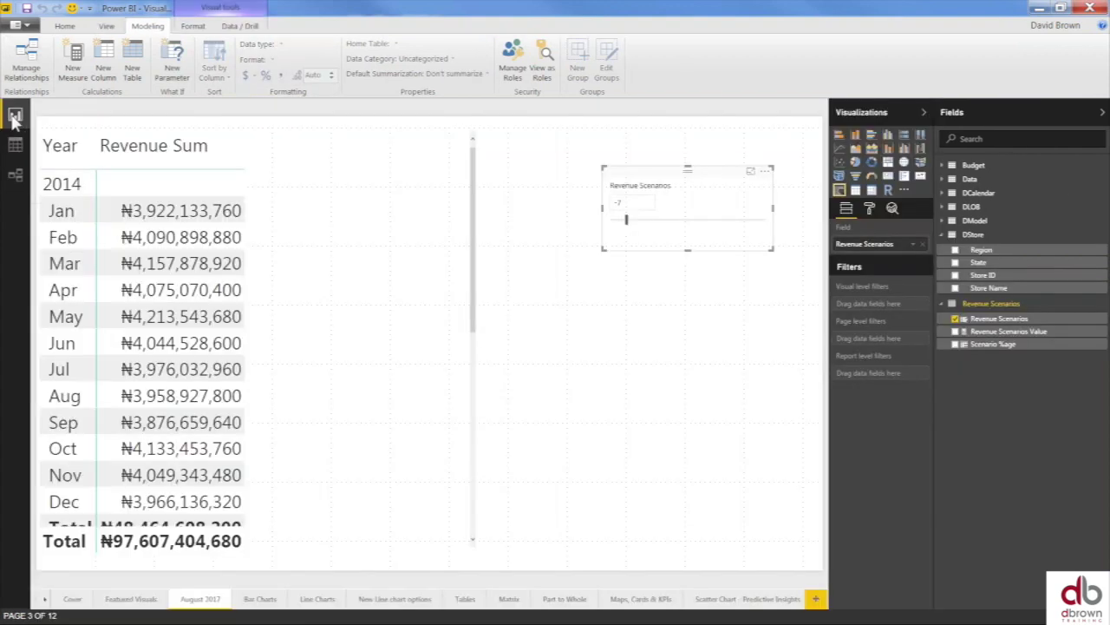
pyautogui.click(17, 177)
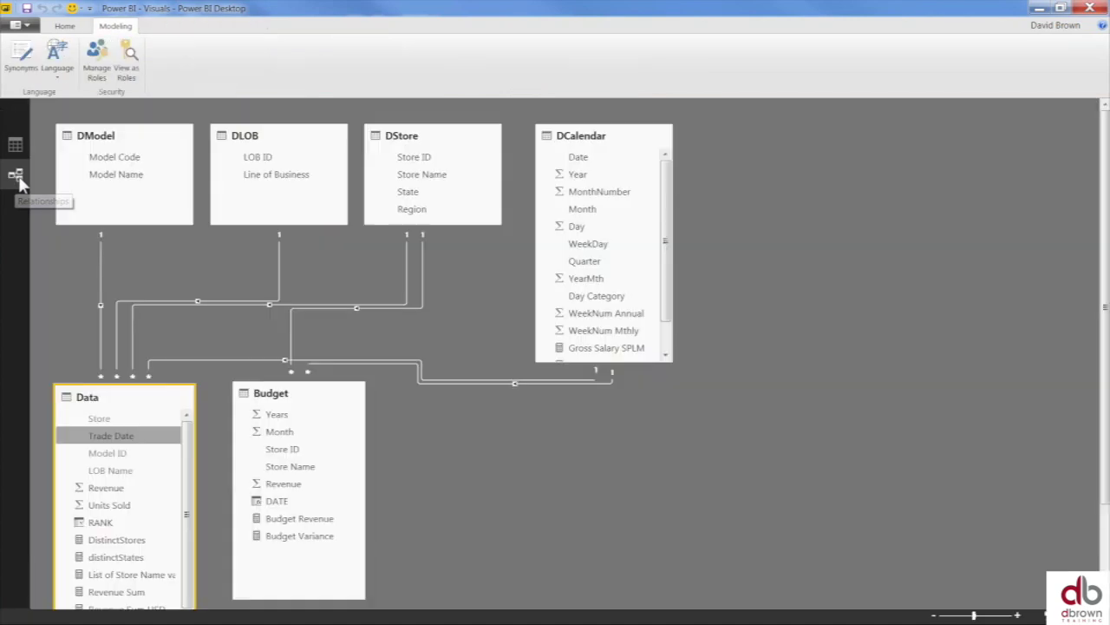
pyautogui.moveTo(766, 380); pyautogui.dragTo(808, 178)
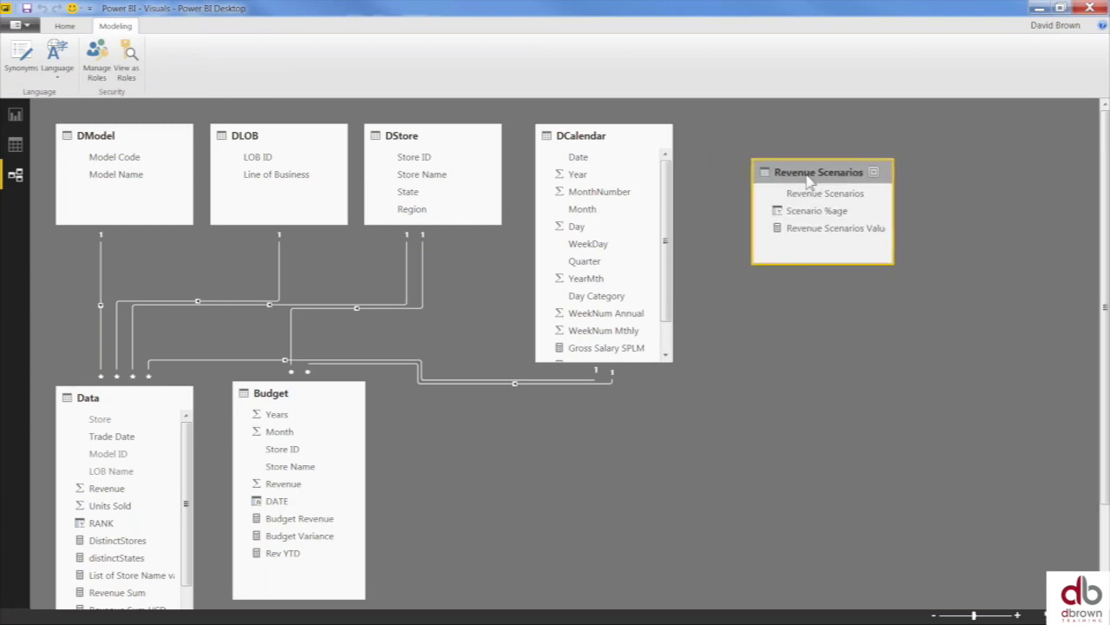
pyautogui.moveTo(809, 178); pyautogui.dragTo(806, 168)
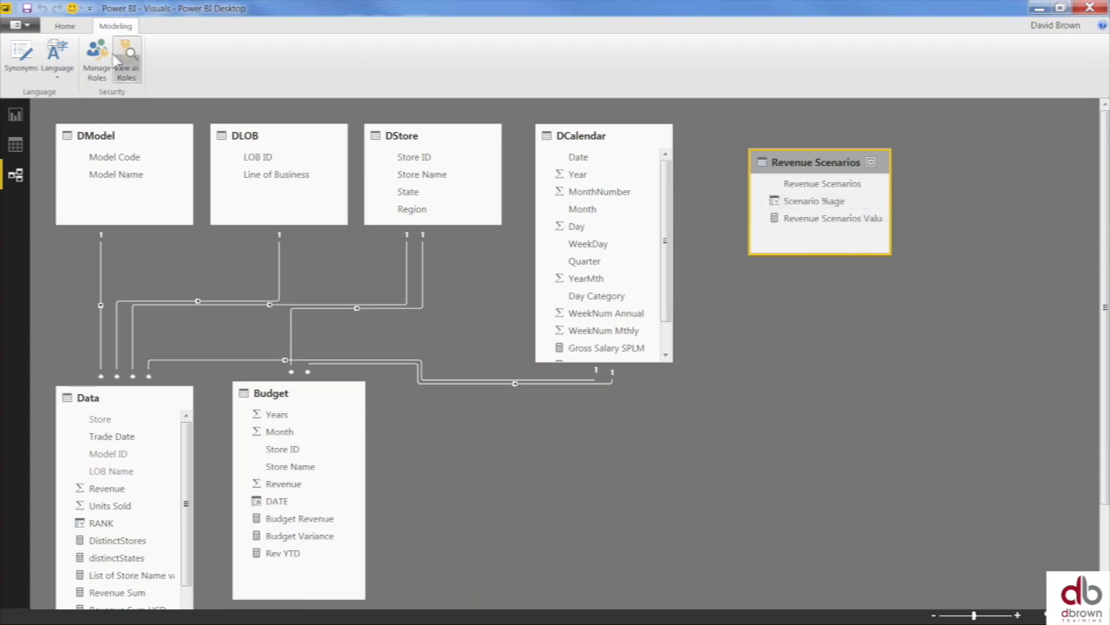
pyautogui.click(65, 27)
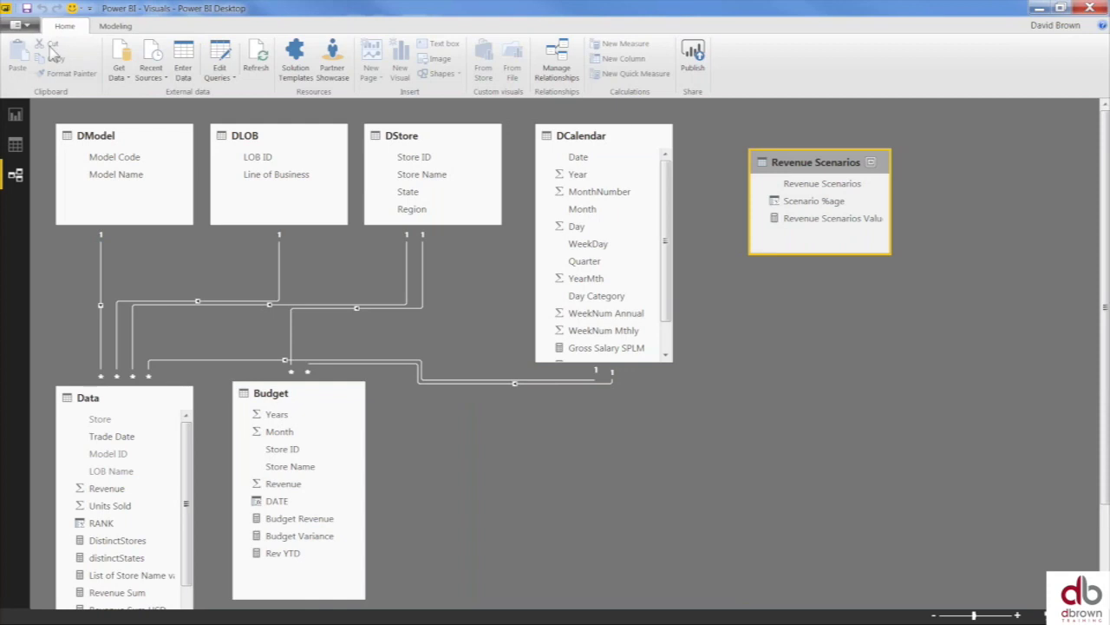
pyautogui.click(14, 115)
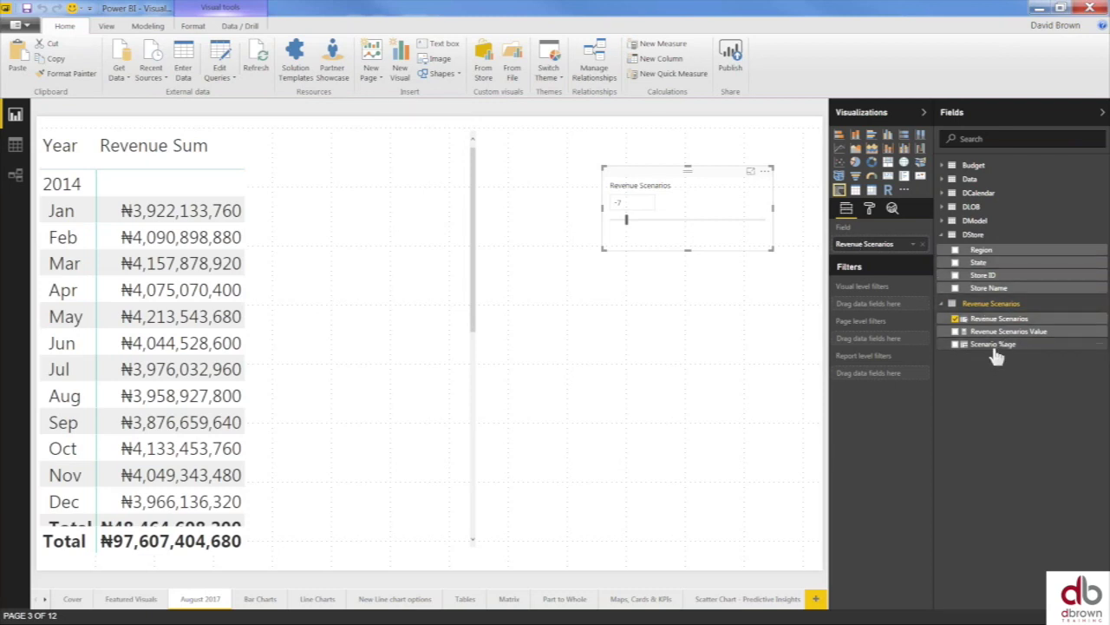
# - Bind the slicer to Scenario %age and reduce the column to 0 decimal places
pyautogui.moveTo(1003, 355); pyautogui.dragTo(873, 246)
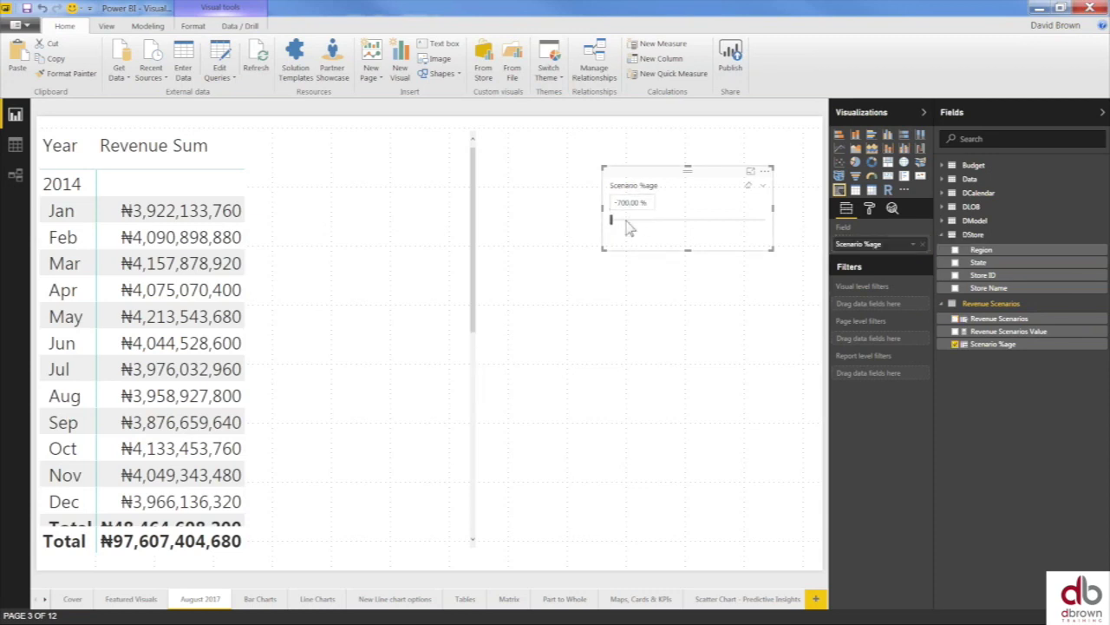
pyautogui.moveTo(612, 223); pyautogui.dragTo(611, 227)
pyautogui.click(14, 147)
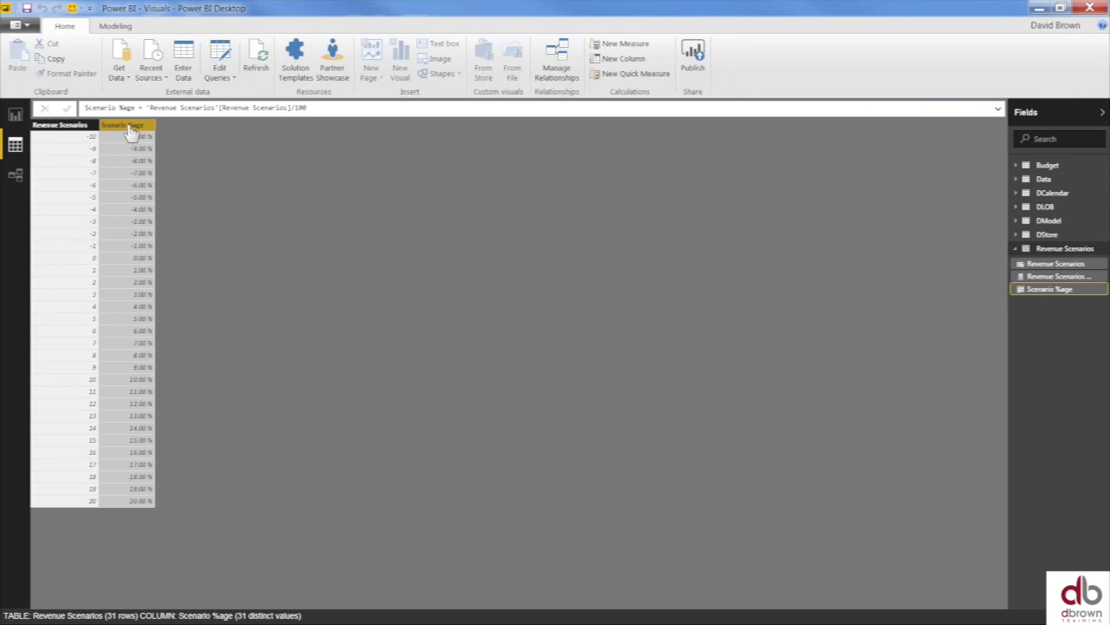
pyautogui.click(111, 27)
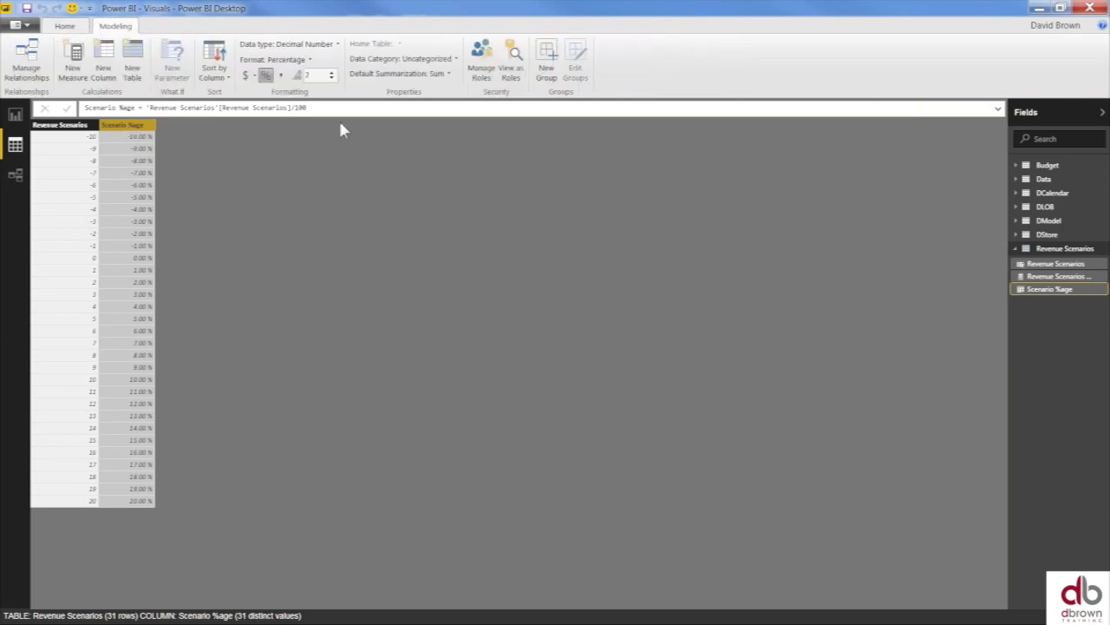
pyautogui.click(331, 78)
pyautogui.click(330, 78)
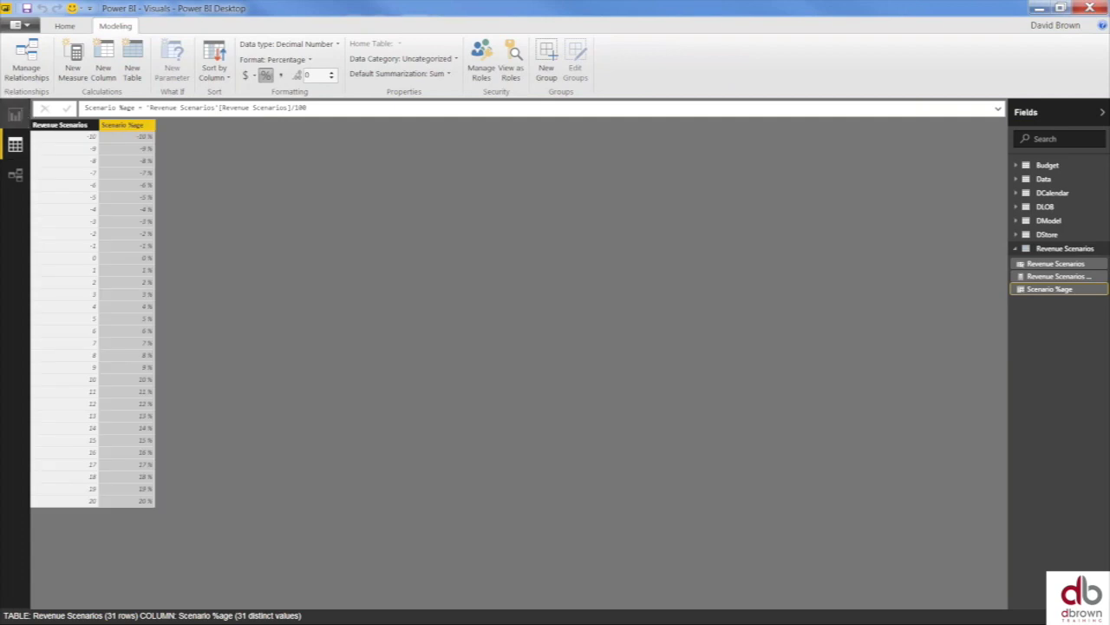
# - Back on the report page, set the Scenario %age slicer to -4 %
pyautogui.click(15, 116)
pyautogui.moveTo(612, 226); pyautogui.dragTo(643, 234)
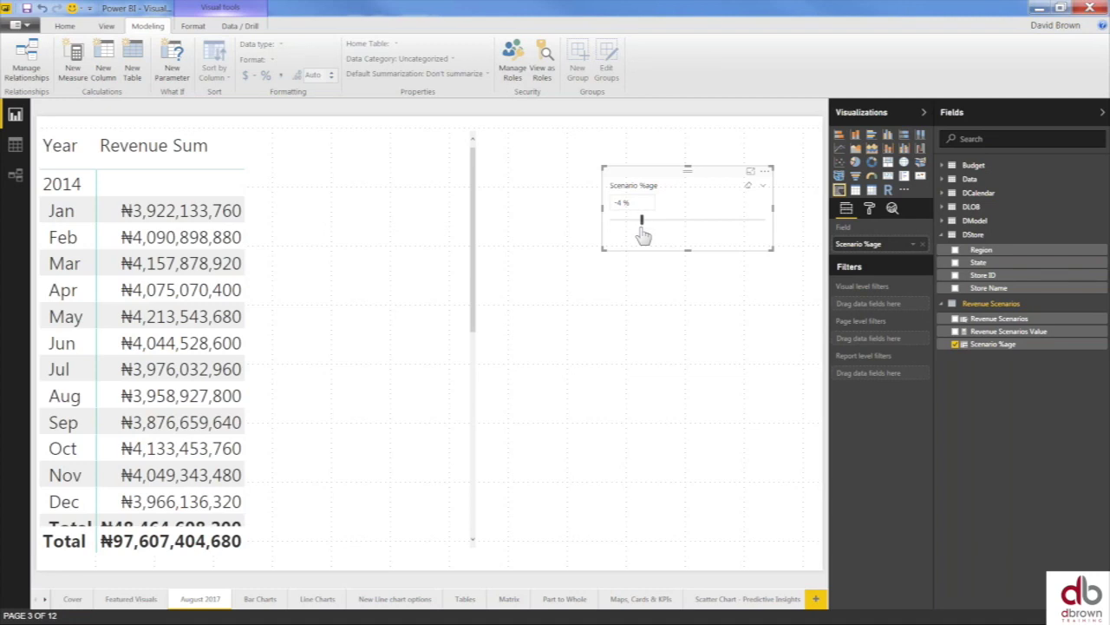
pyautogui.click(619, 203)
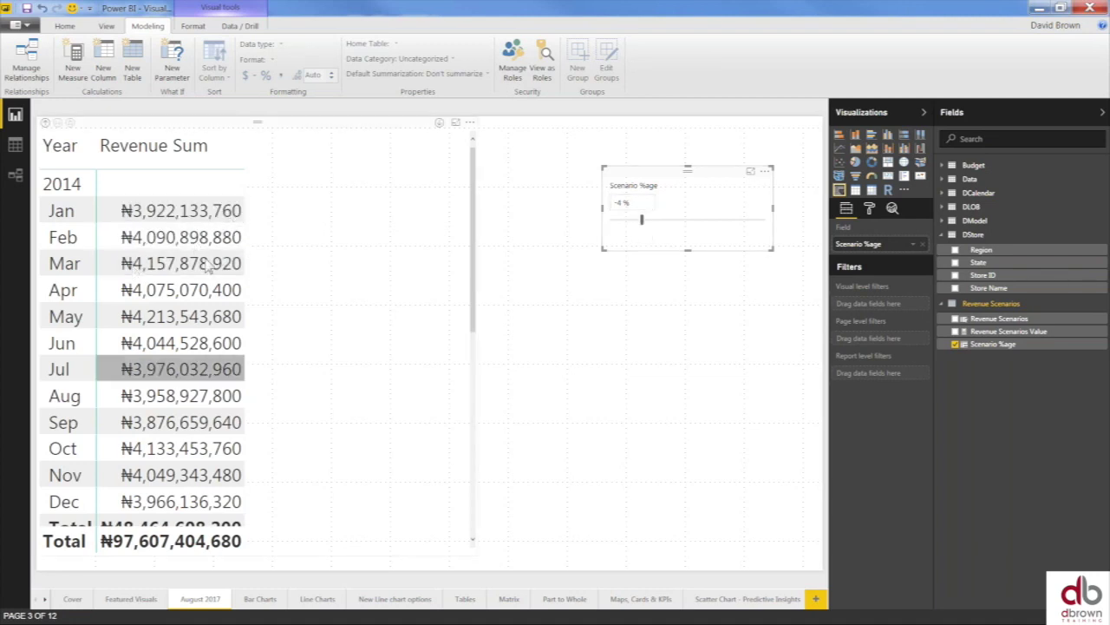
# - Create measure Revenue Scenario = [Revenue Sum]*(1+'Revenue Scenarios'[Revenue Scenarios Value])/100
pyautogui.click(291, 180)
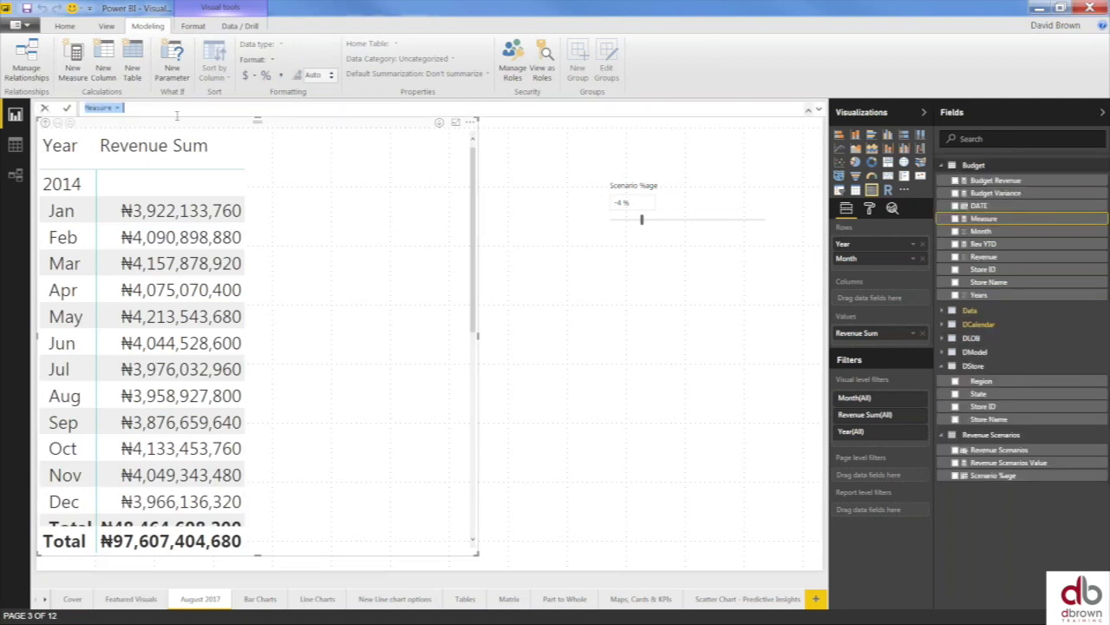
pyautogui.write('Revenue Scenario =')
pyautogui.write('Reven')
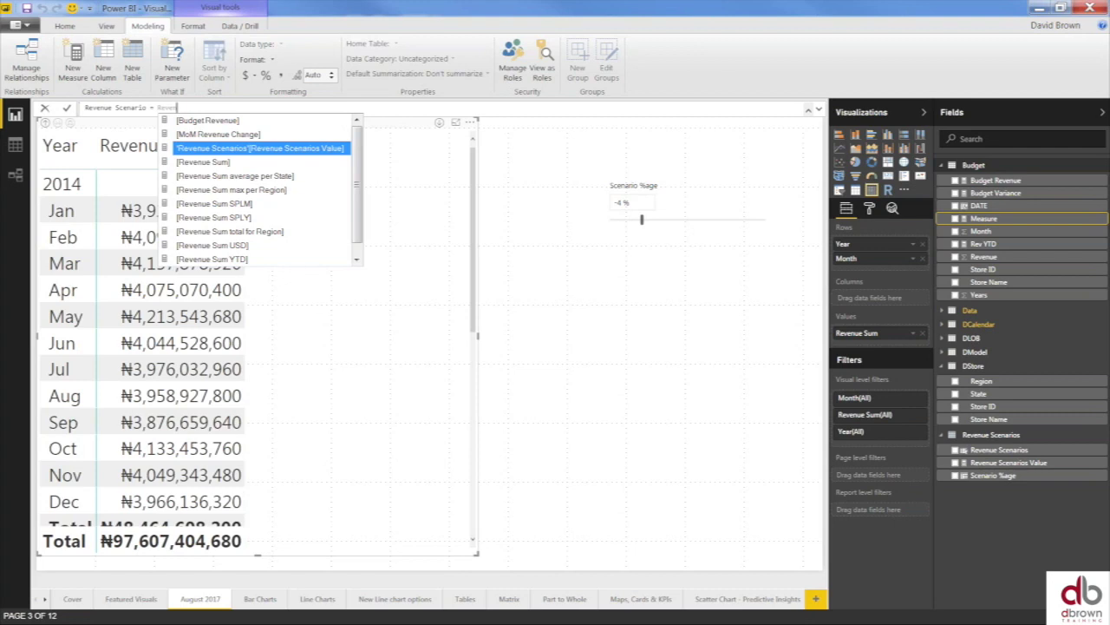
pyautogui.press('Down')
pyautogui.press('Tab')
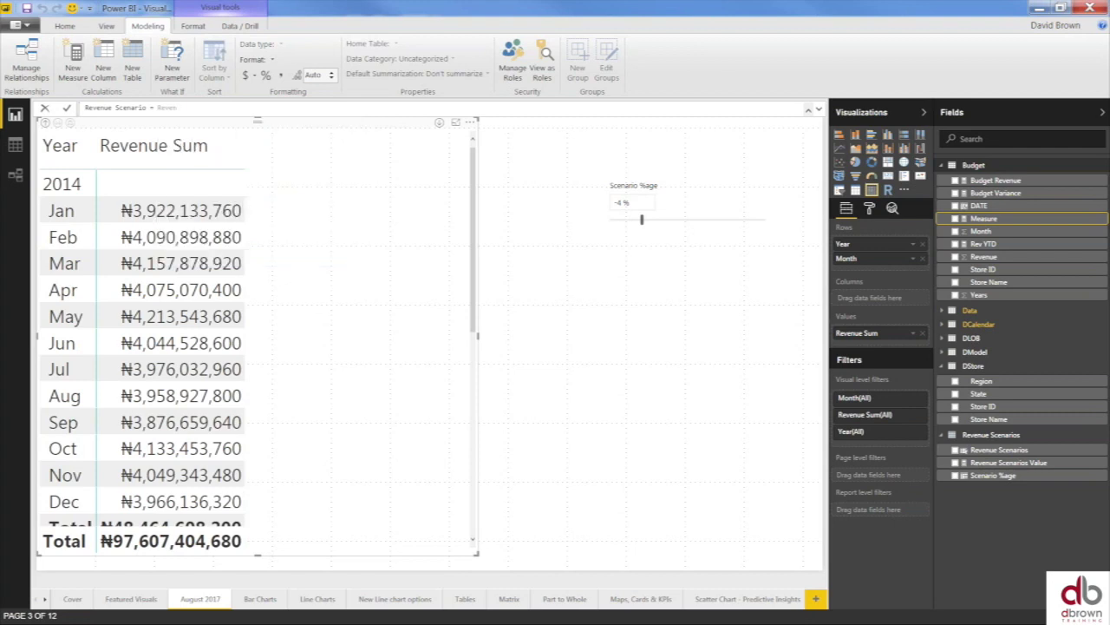
pyautogui.write('*(')
pyautogui.write('scenar')
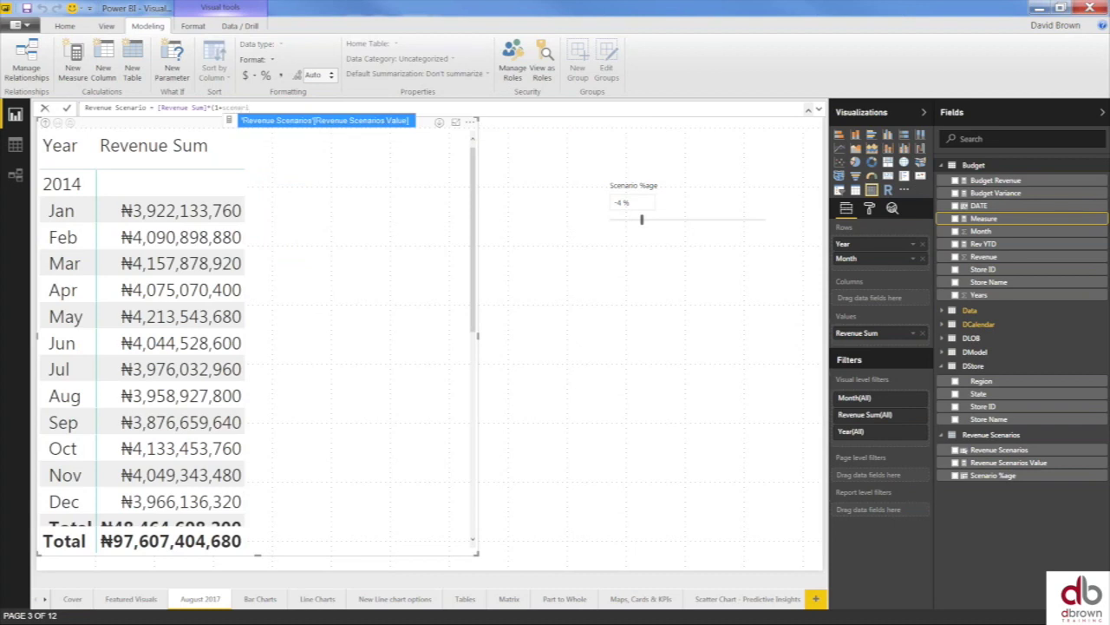
pyautogui.press('BackSpace')
pyautogui.press('BackSpace')
pyautogui.press('Tab')
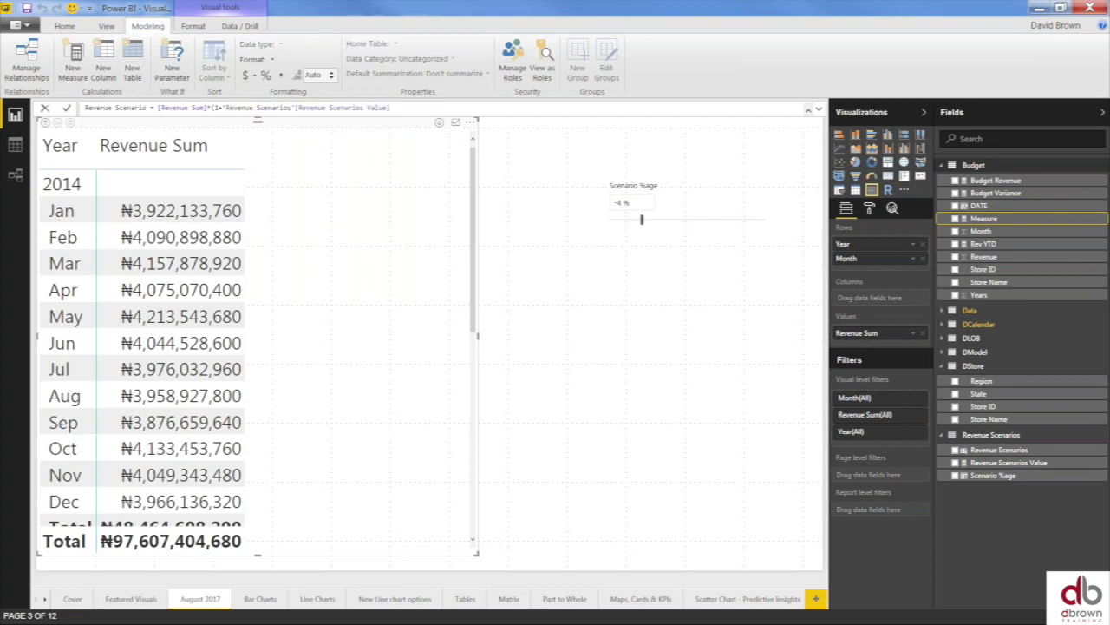
pyautogui.write(')/100')
pyautogui.press('Return')
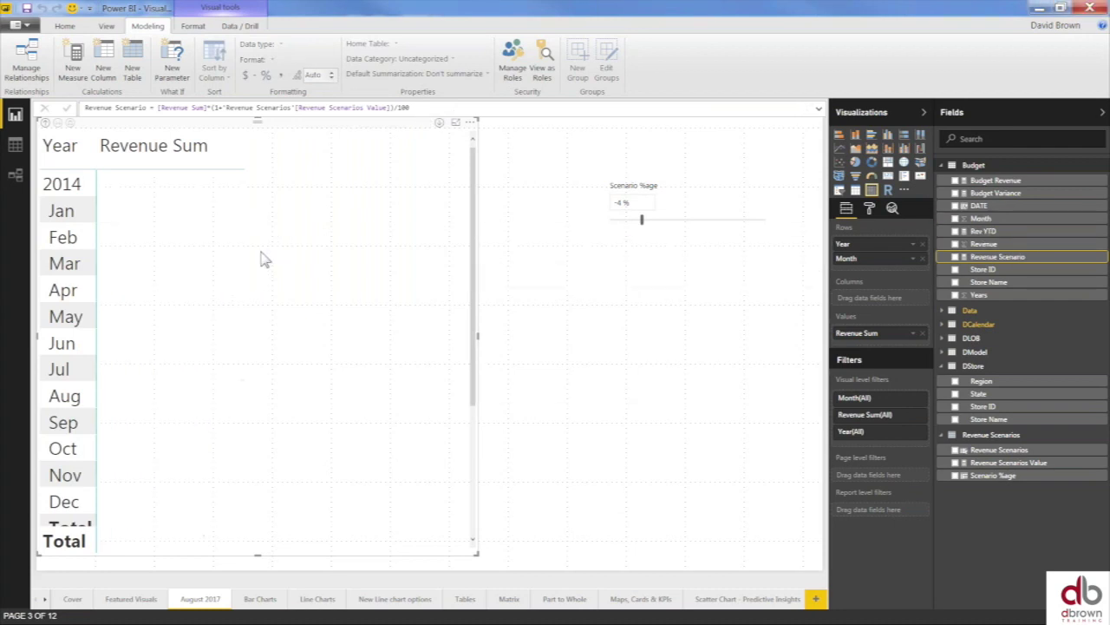
# - Add Revenue Scenario to the monthly table and edit the formula's ending, producing a syntax error
pyautogui.click(956, 257)
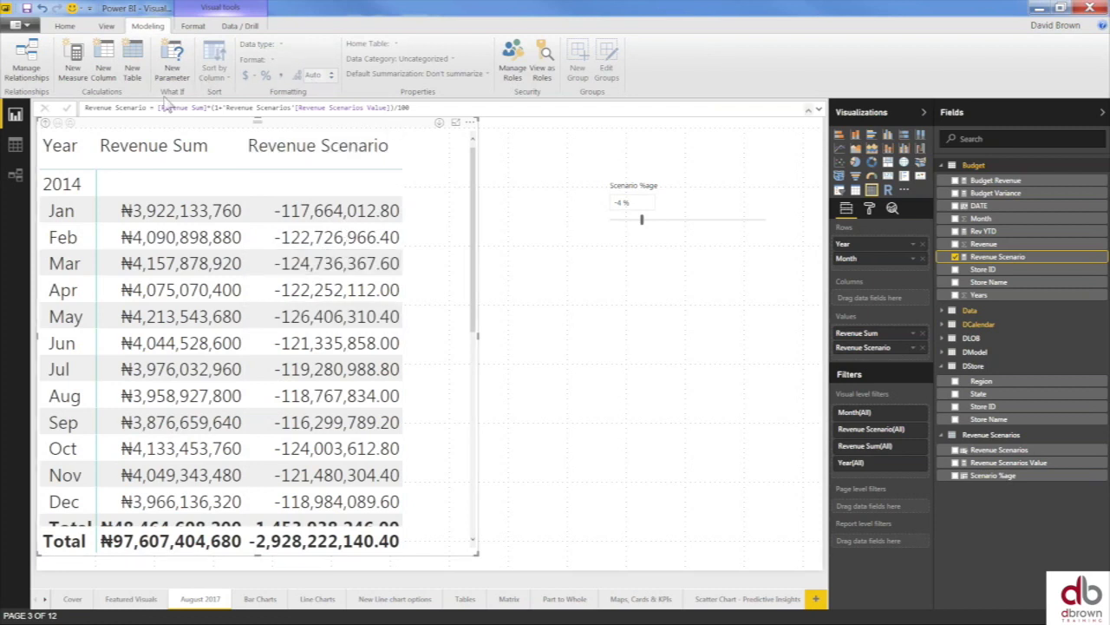
pyautogui.click(441, 108)
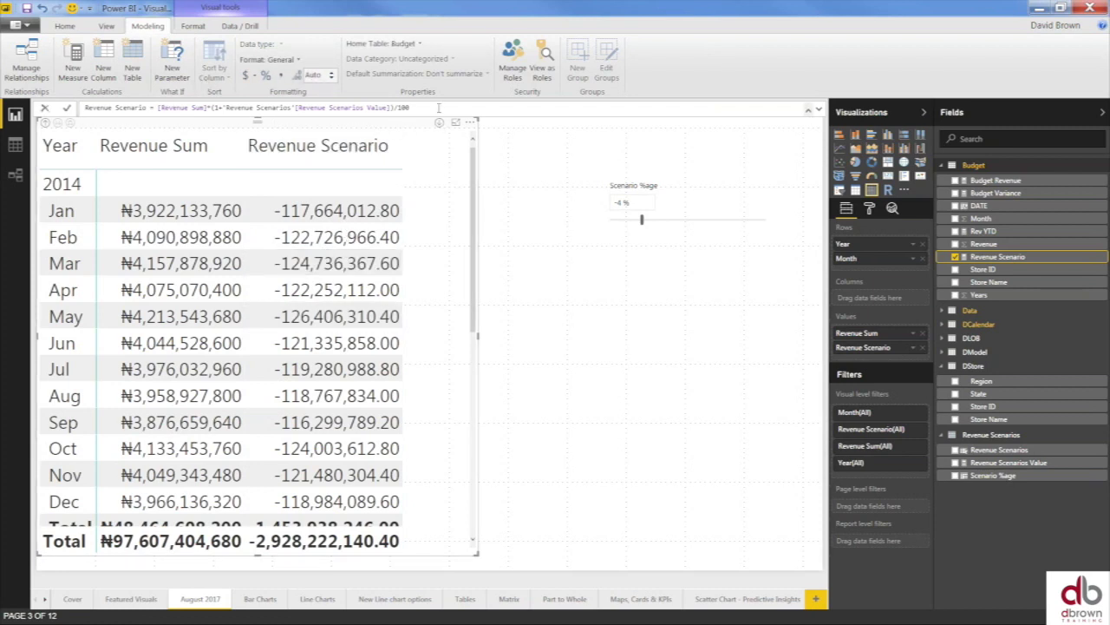
pyautogui.write('+revenue')
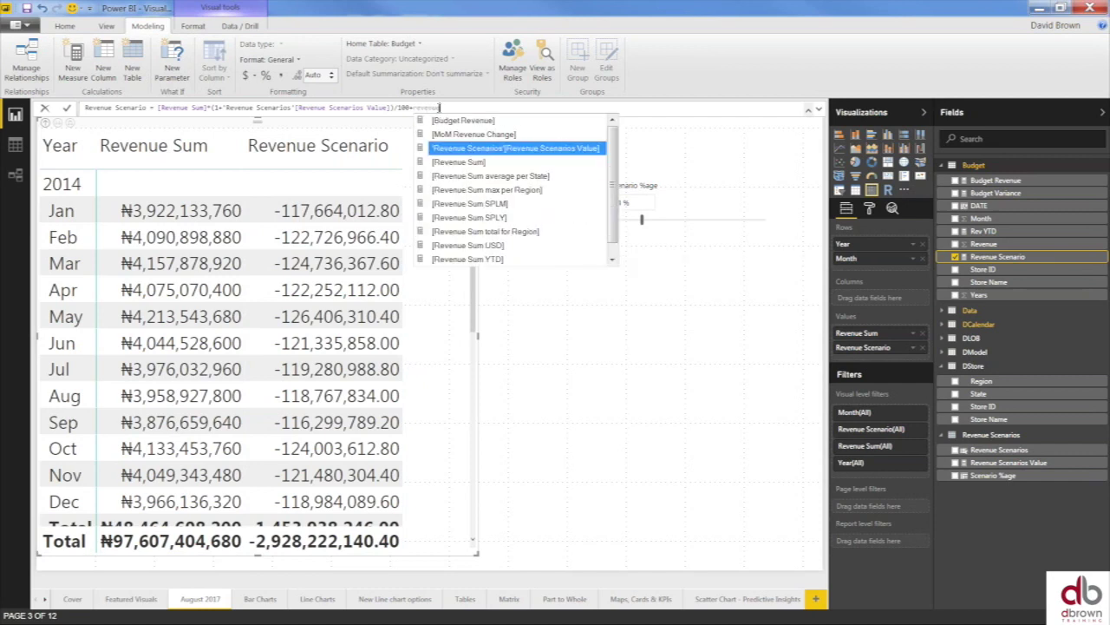
pyautogui.press('Down')
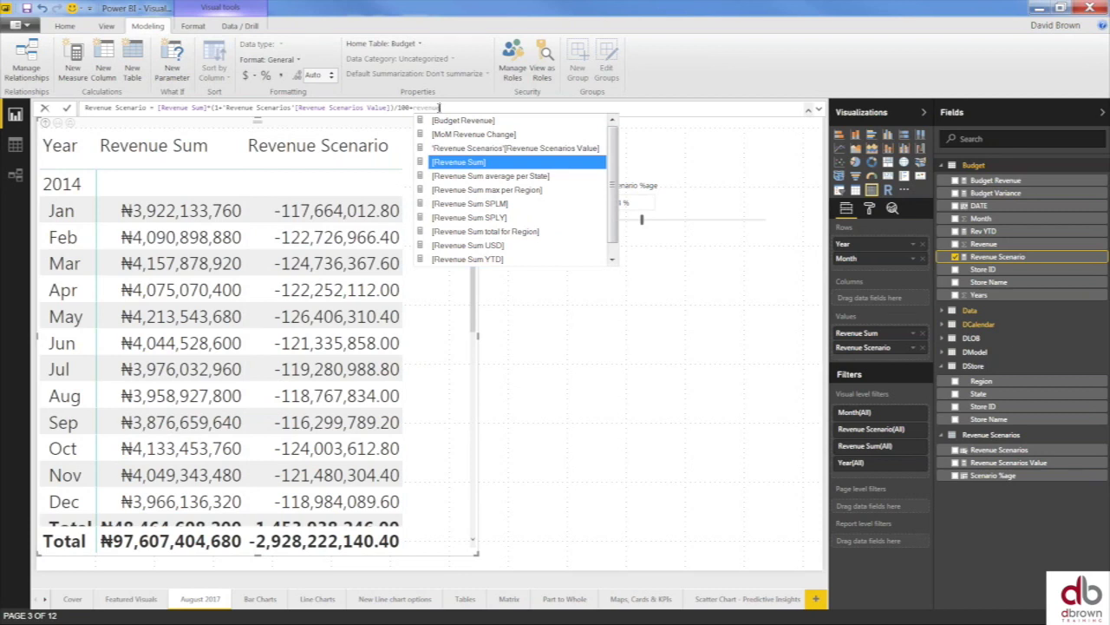
pyautogui.press('BackSpace')
pyautogui.press('BackSpace')
pyautogui.press('BackSpace')
pyautogui.press('BackSpace')
pyautogui.press('BackSpace')
pyautogui.press('BackSpace')
pyautogui.press('BackSpace')
pyautogui.press('BackSpace')
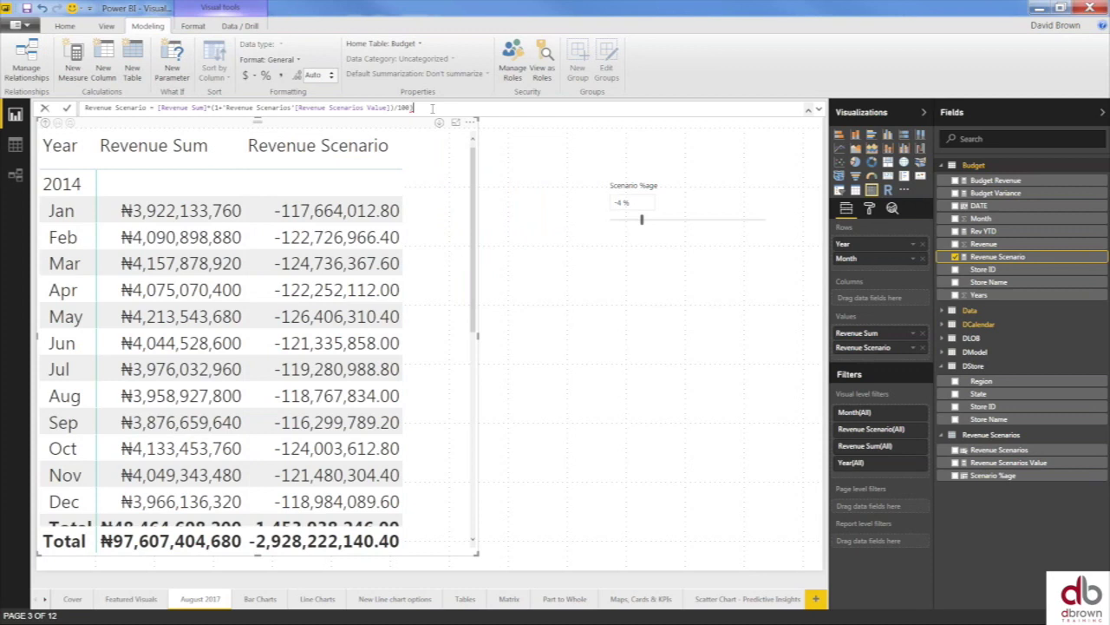
pyautogui.press('Return')
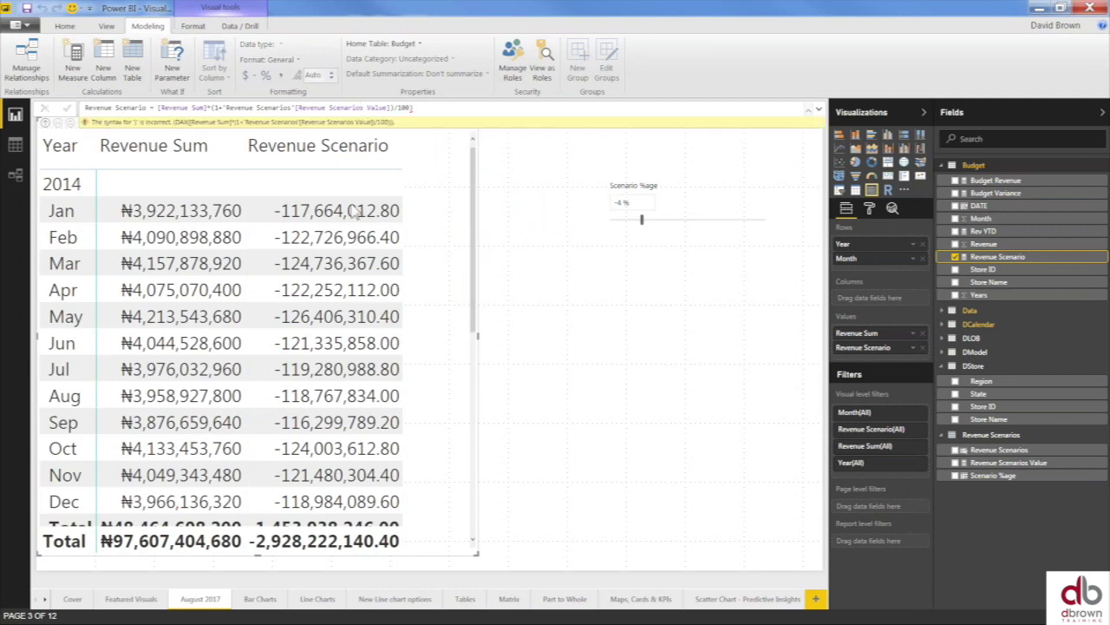
# - Fix the Revenue Scenario formula by moving the misplaced closing parenthesis to the end
pyautogui.click(269, 366)
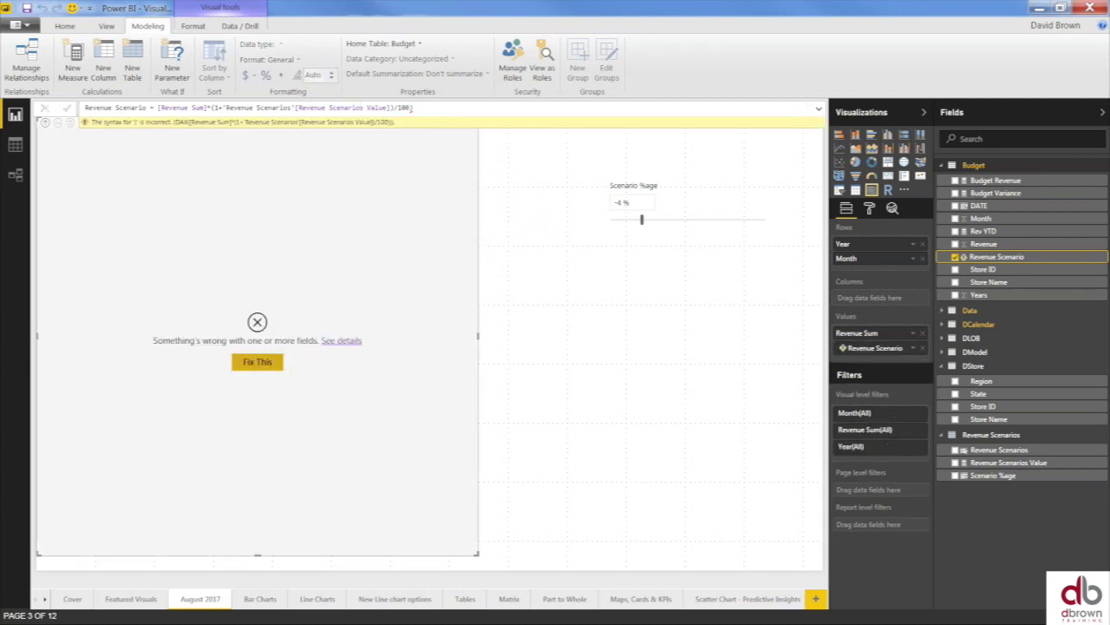
pyautogui.click(214, 107)
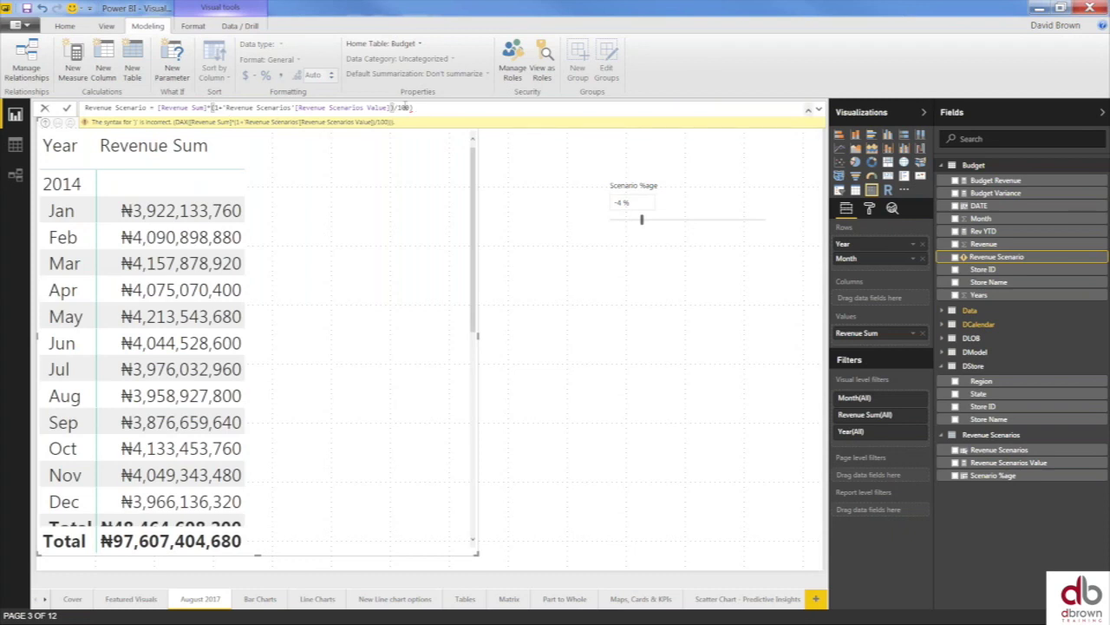
pyautogui.click(422, 108)
pyautogui.press('BackSpace')
pyautogui.press('Left')
pyautogui.press('Left')
pyautogui.press('Left')
pyautogui.press('Left')
pyautogui.press('Left')
pyautogui.press('Delete')
pyautogui.write(')')
pyautogui.press('Return')
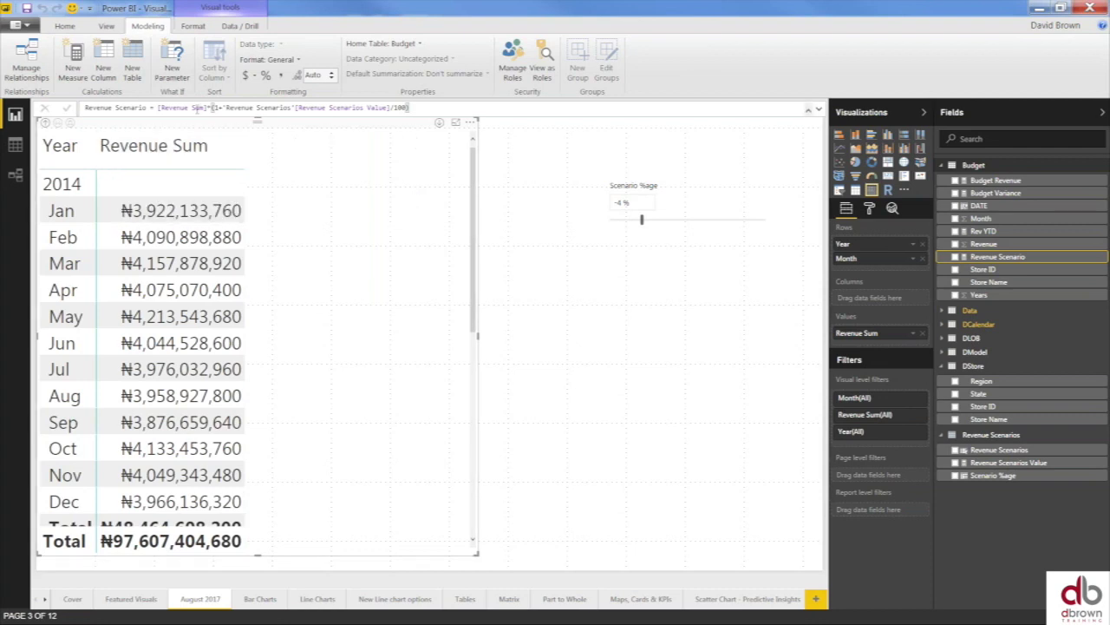
pyautogui.click(410, 108)
pyautogui.click(957, 264)
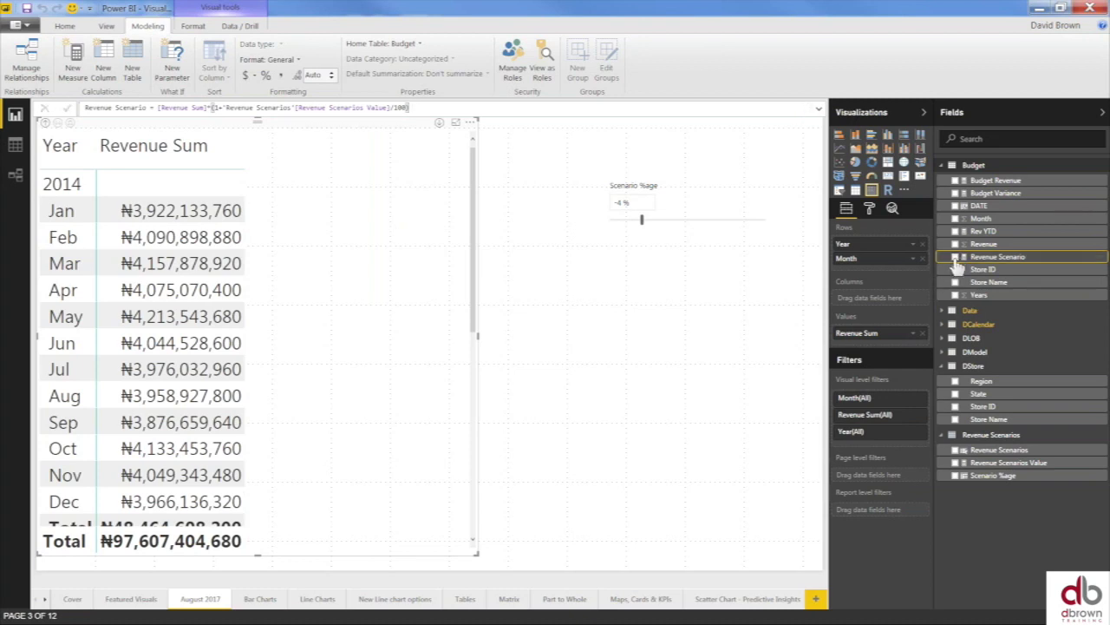
# - Add Revenue Scenario to the matrix in ₦ English (United Kingdom) currency, with the slicer at 1 %
pyautogui.click(956, 258)
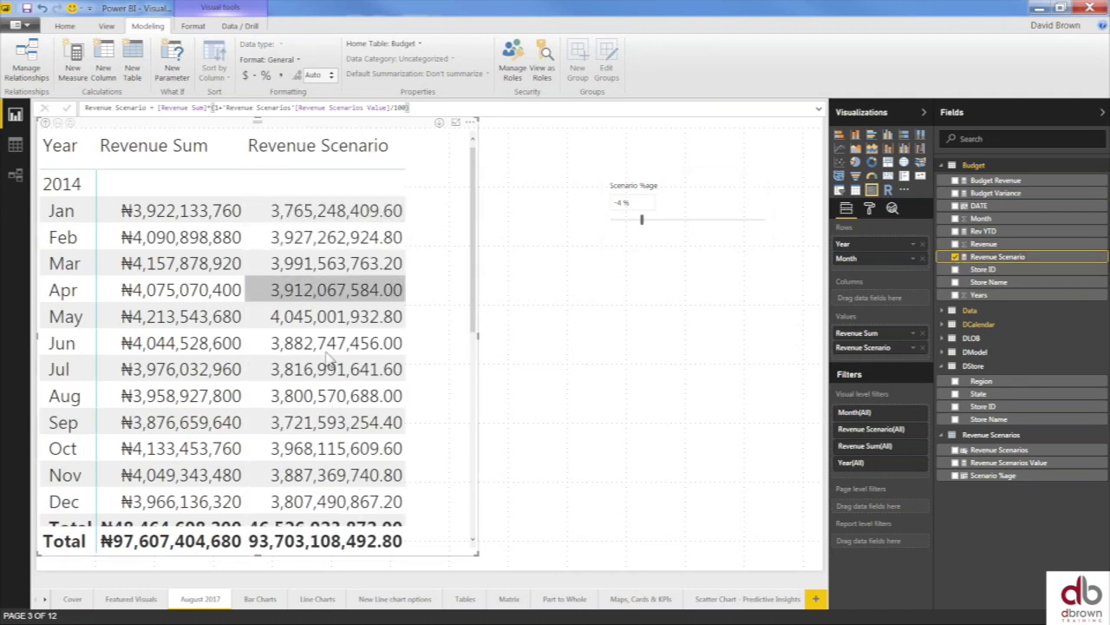
pyautogui.click(248, 76)
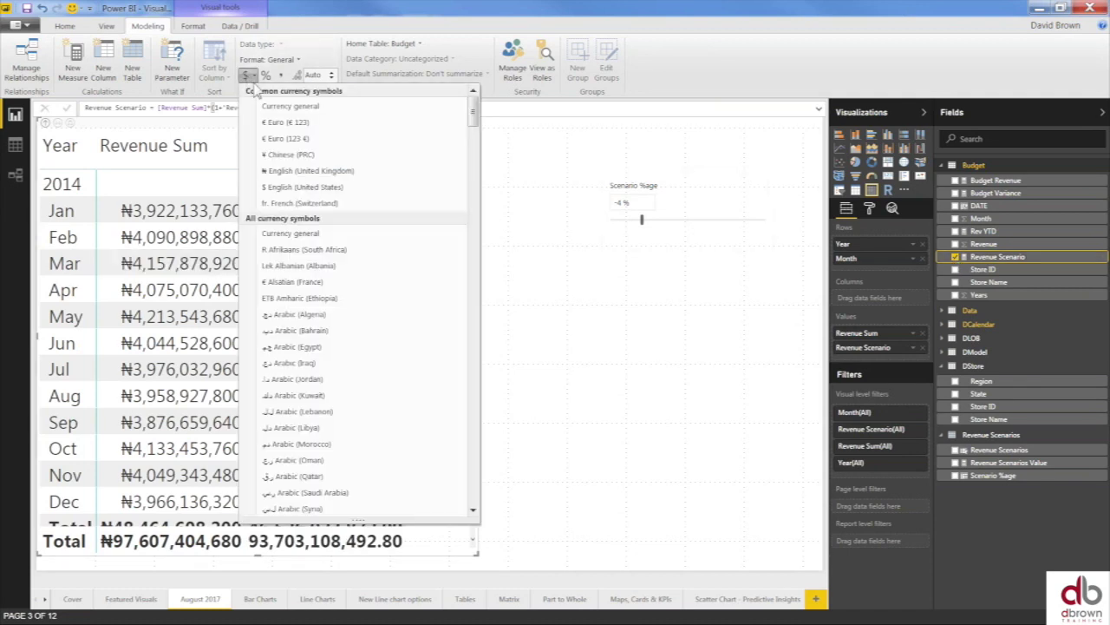
pyautogui.click(318, 171)
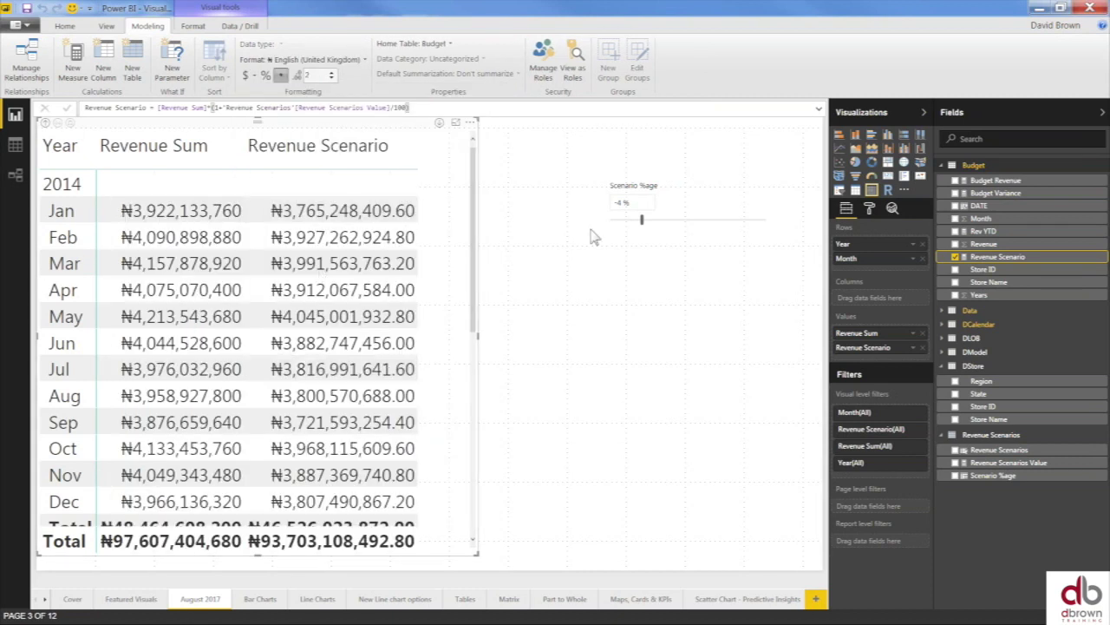
pyautogui.moveTo(642, 219); pyautogui.dragTo(668, 224)
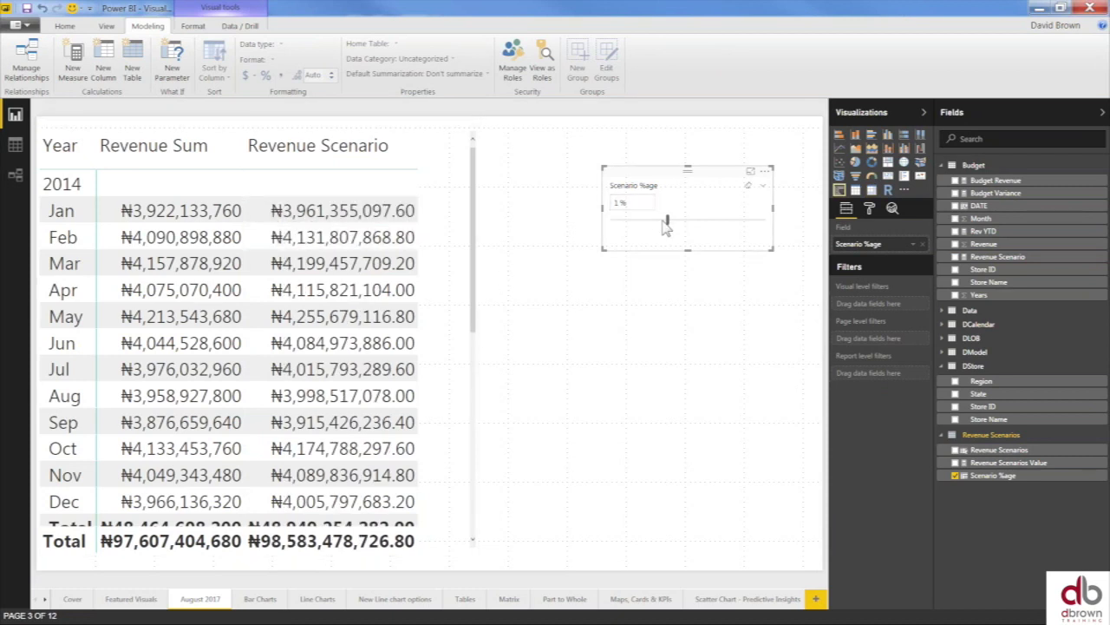
# - Set the Scenario %age slicer to 4 %, undoing an accidental visual type change
pyautogui.moveTo(667, 219); pyautogui.dragTo(684, 219)
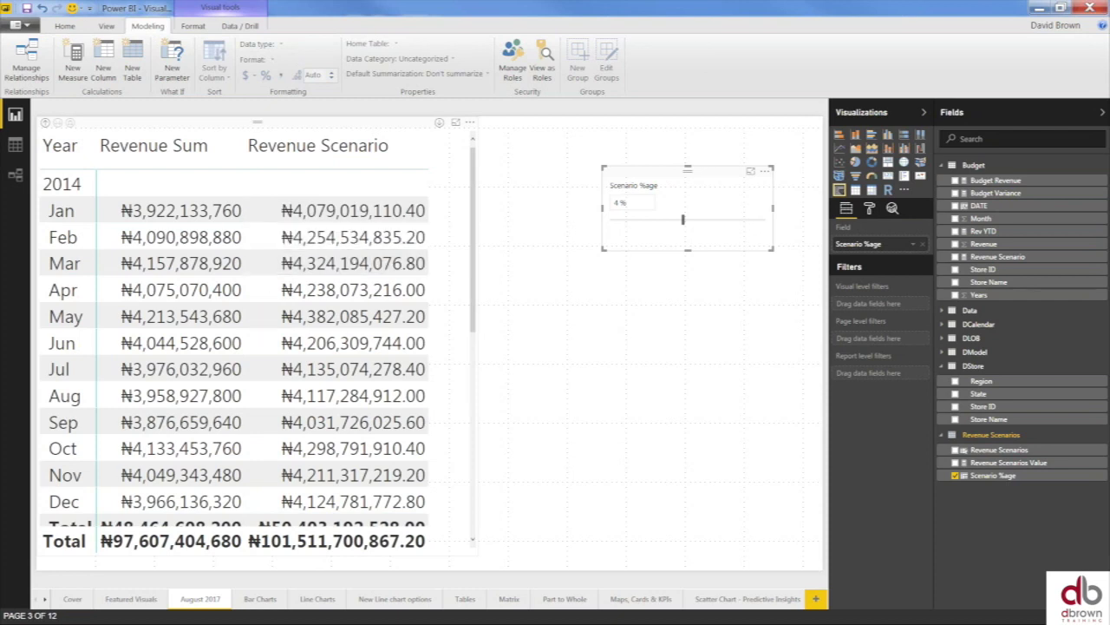
pyautogui.click(839, 149)
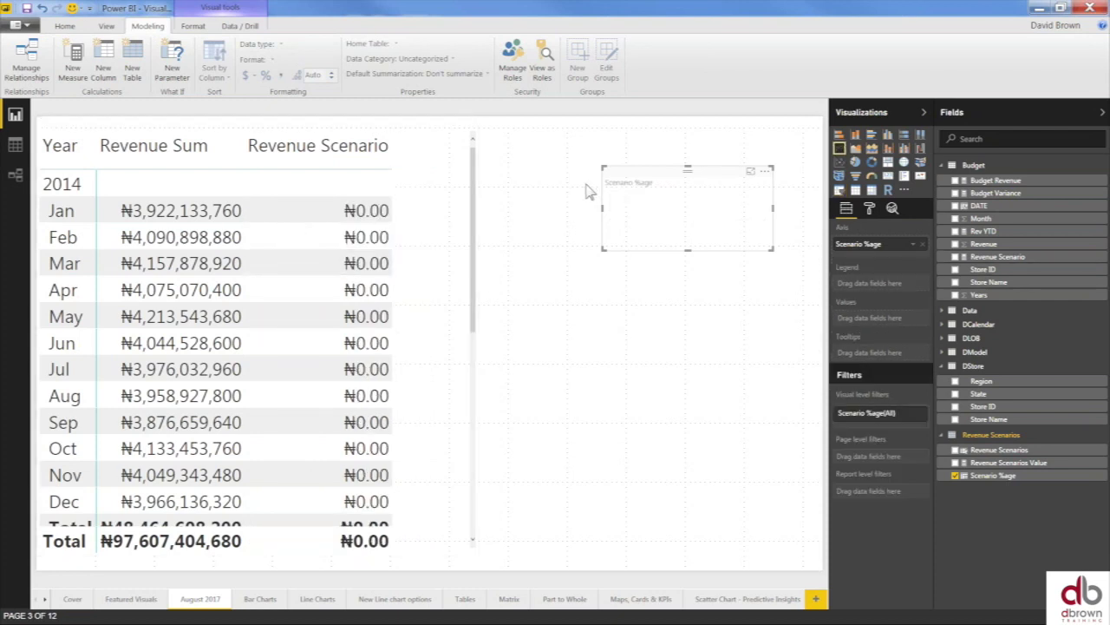
pyautogui.hotkey('ctrl', 'z')
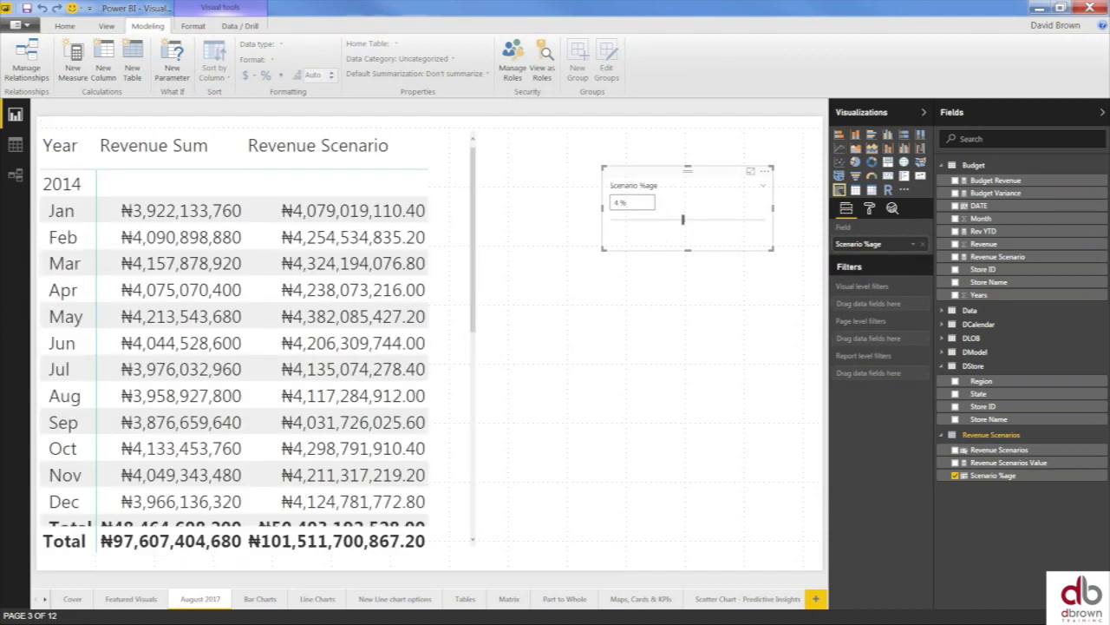
# - Sort the revenue matrix rows ascending by Revenue Scenario
pyautogui.click(417, 131)
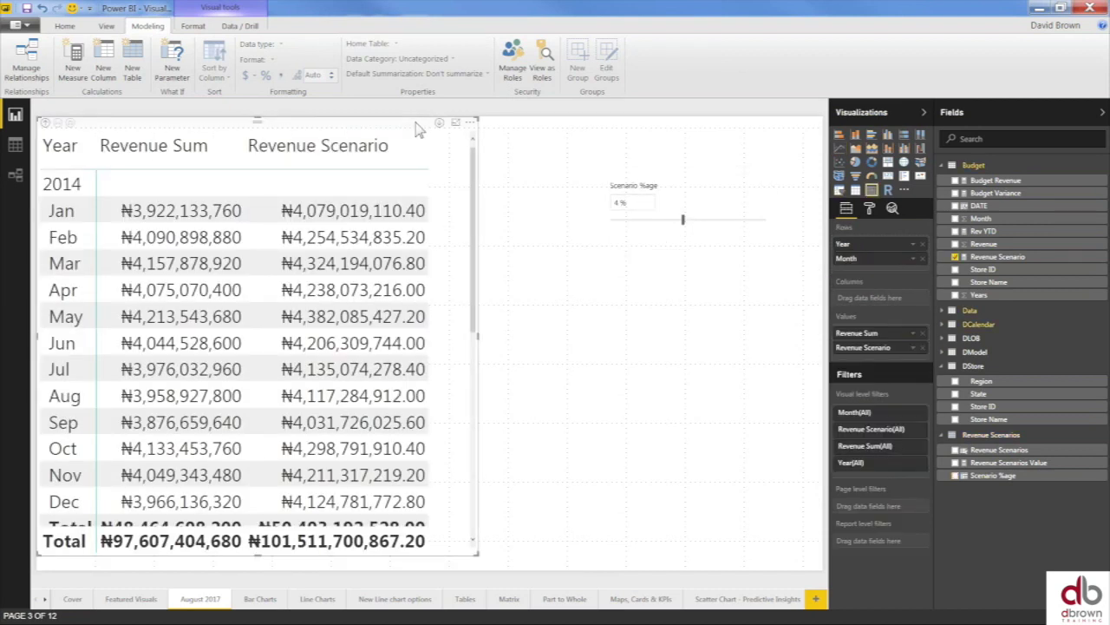
pyautogui.click(407, 145)
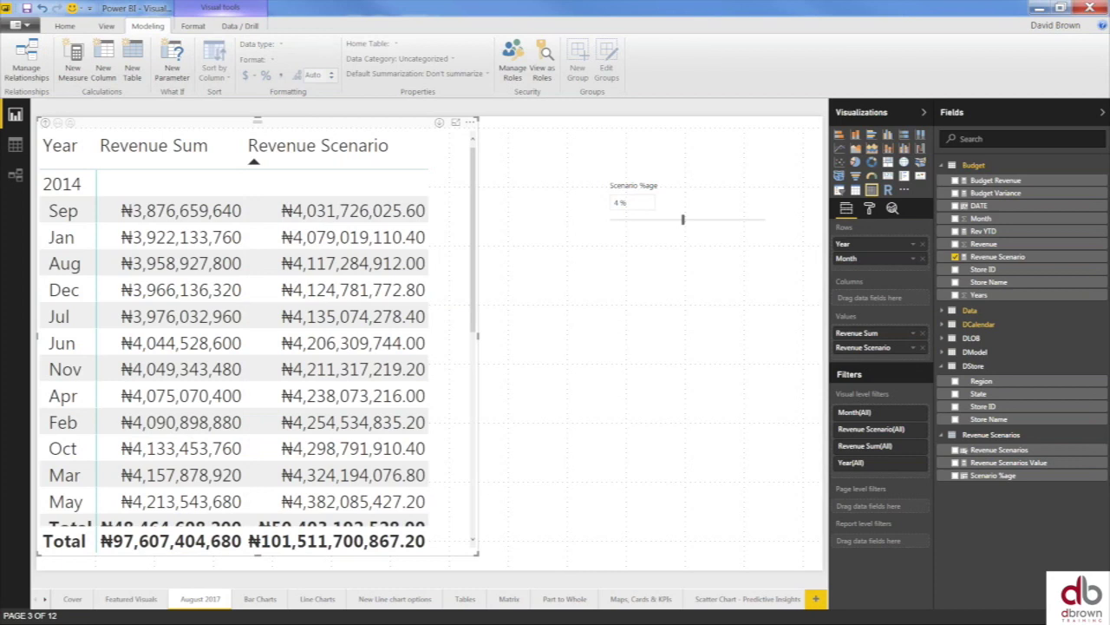
pyautogui.click(838, 148)
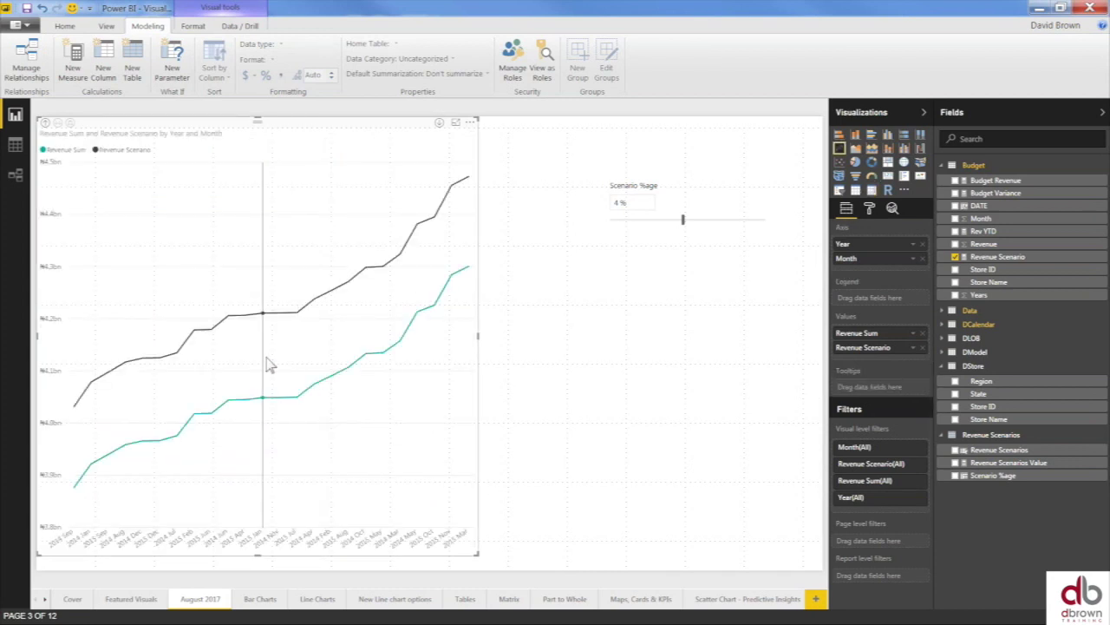
# - Raise the Scenario %age slicer to 6 %
pyautogui.moveTo(296, 319)
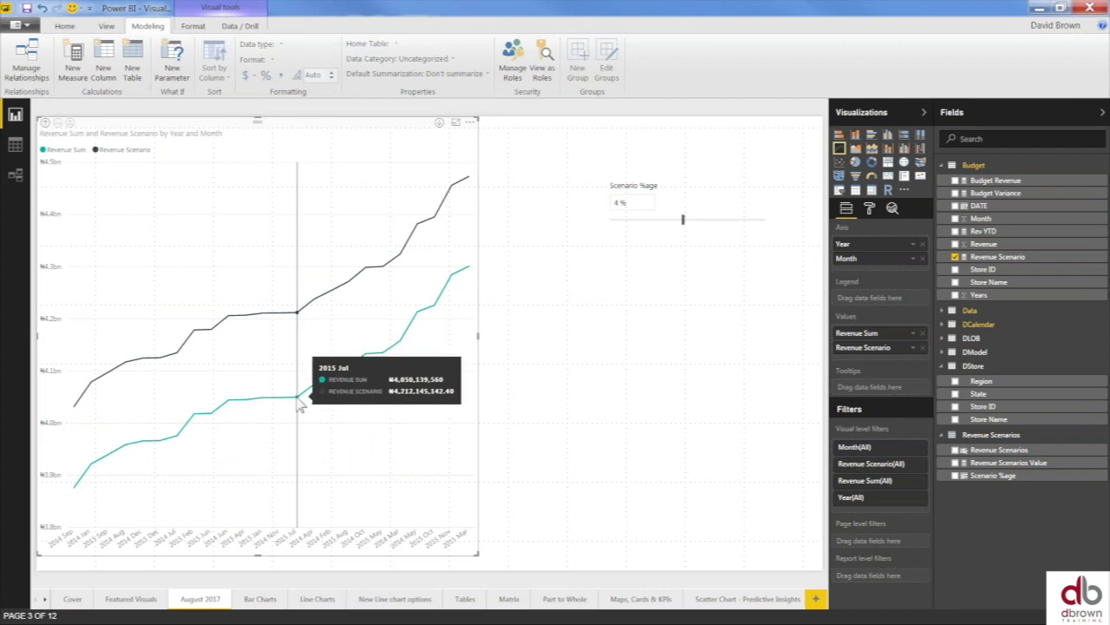
pyautogui.click(658, 228)
pyautogui.moveTo(683, 224); pyautogui.dragTo(695, 228)
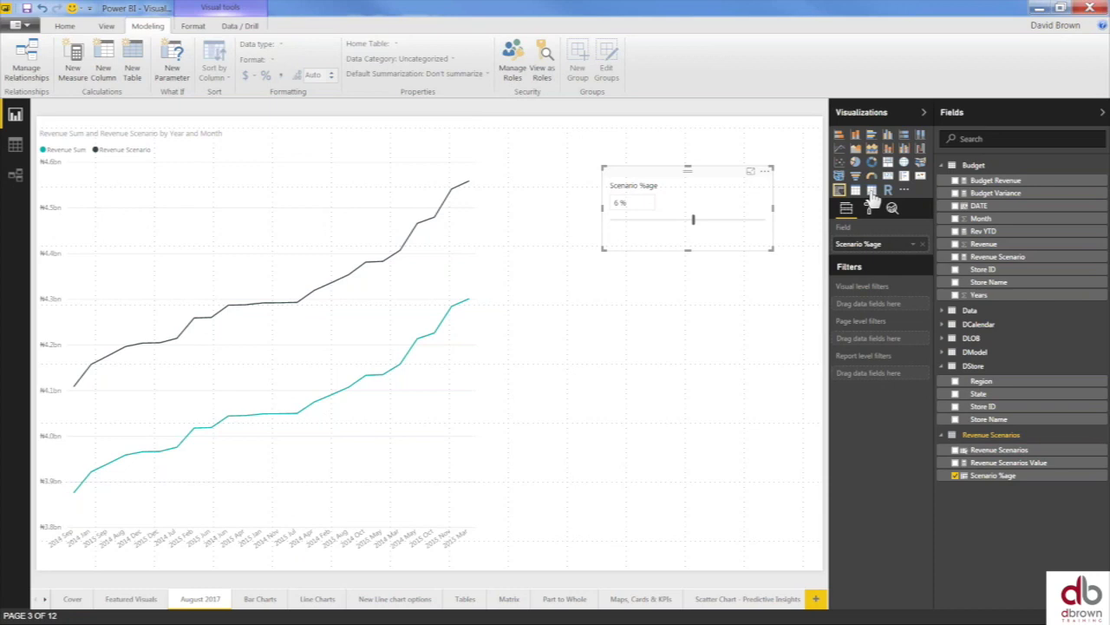
# - Turn the line chart back into a matrix of Revenue Sum and Revenue Scenario by year and month
pyautogui.click(871, 190)
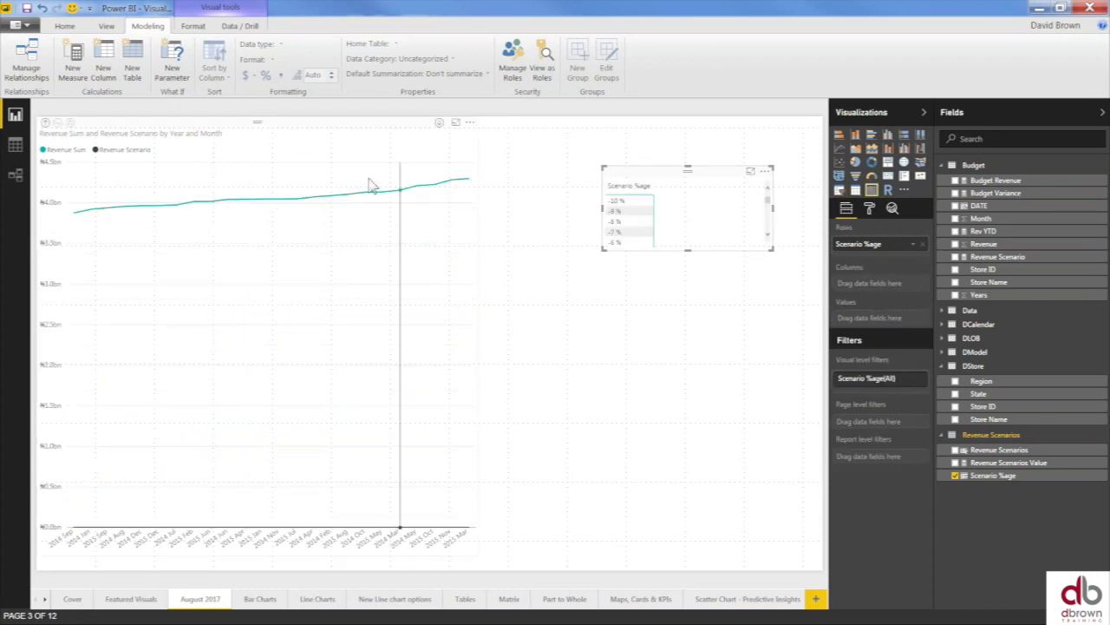
pyautogui.click(375, 128)
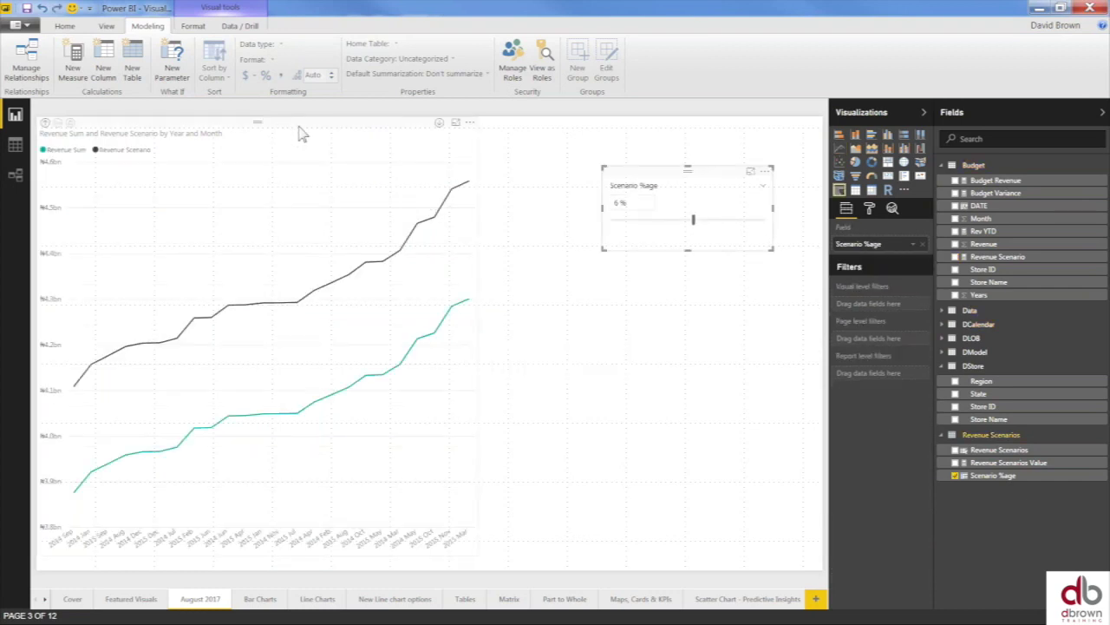
pyautogui.click(299, 132)
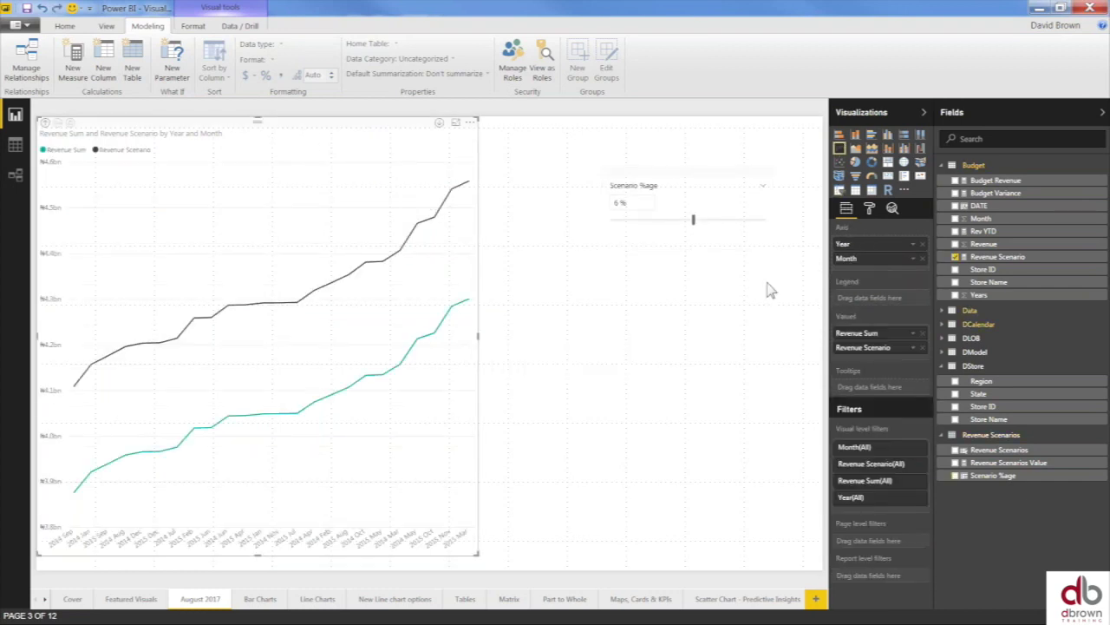
pyautogui.click(872, 192)
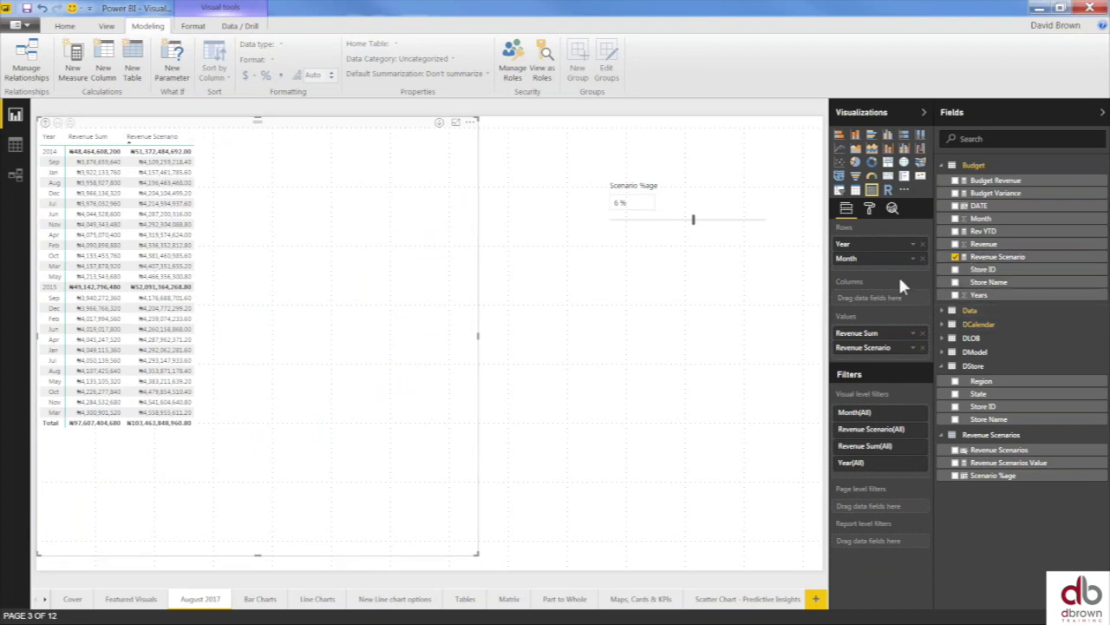
# - Add Revenue Sum YTD from the Data table to the matrix
pyautogui.click(943, 165)
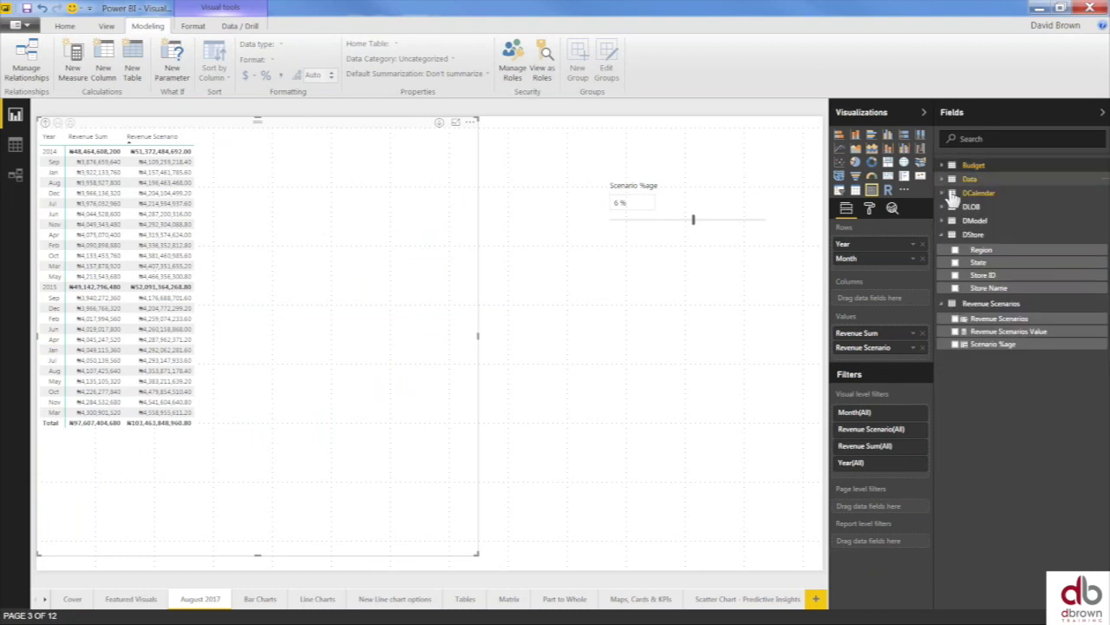
pyautogui.click(944, 178)
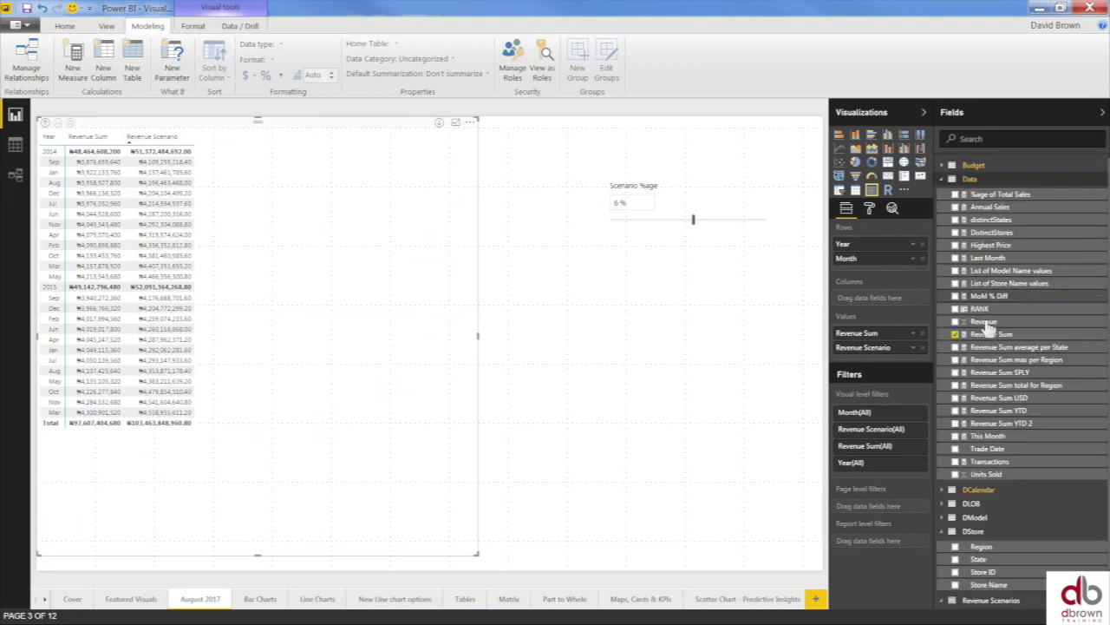
pyautogui.click(956, 412)
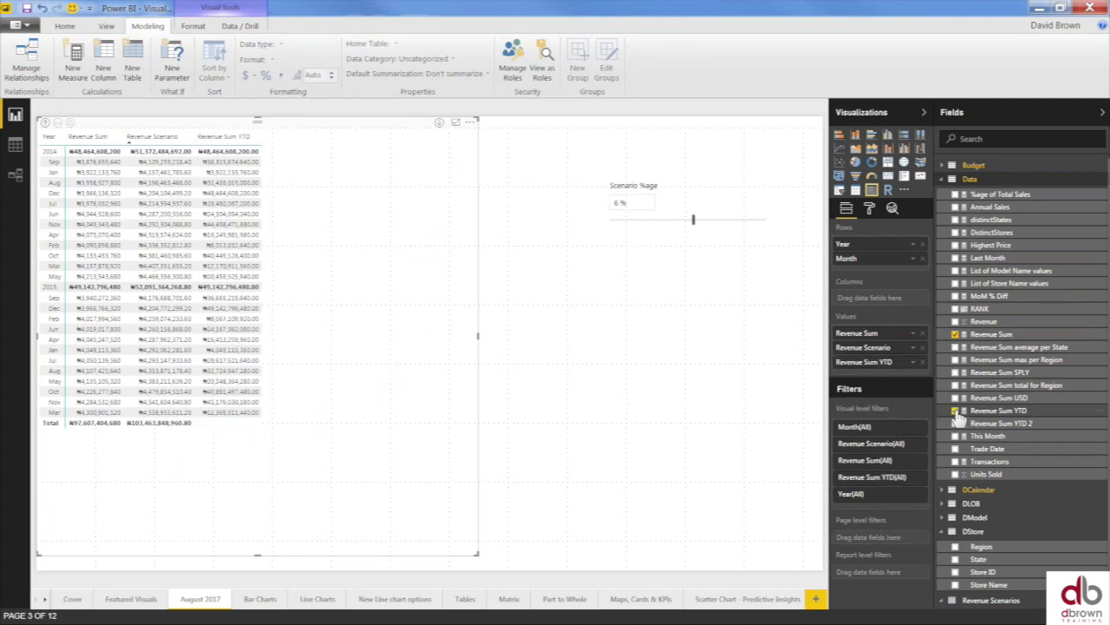
# - Edit the Revenue Sum YTD formula to use DATESYTD(DCalendar[Date],"3/1/2014")
pyautogui.click(1002, 410)
pyautogui.click(365, 107)
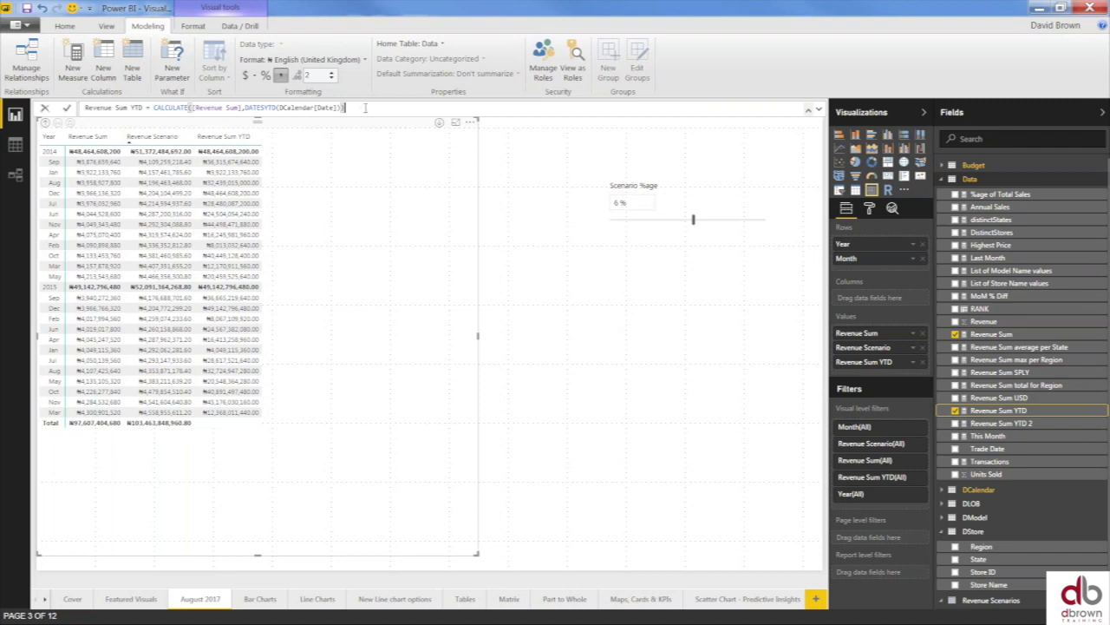
pyautogui.press('BackSpace')
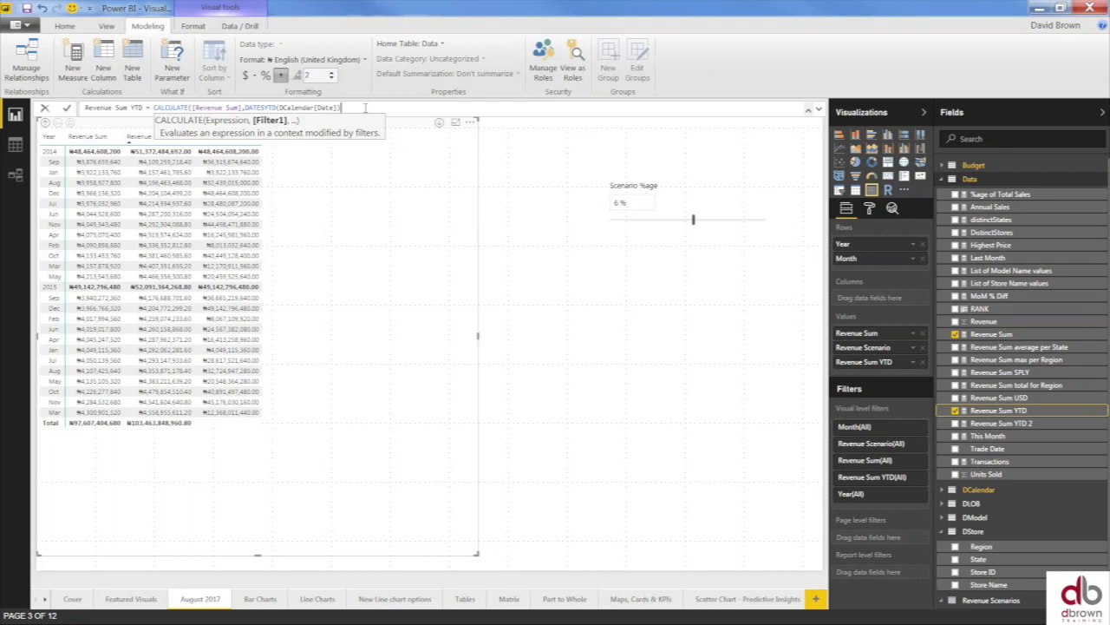
pyautogui.press('BackSpace')
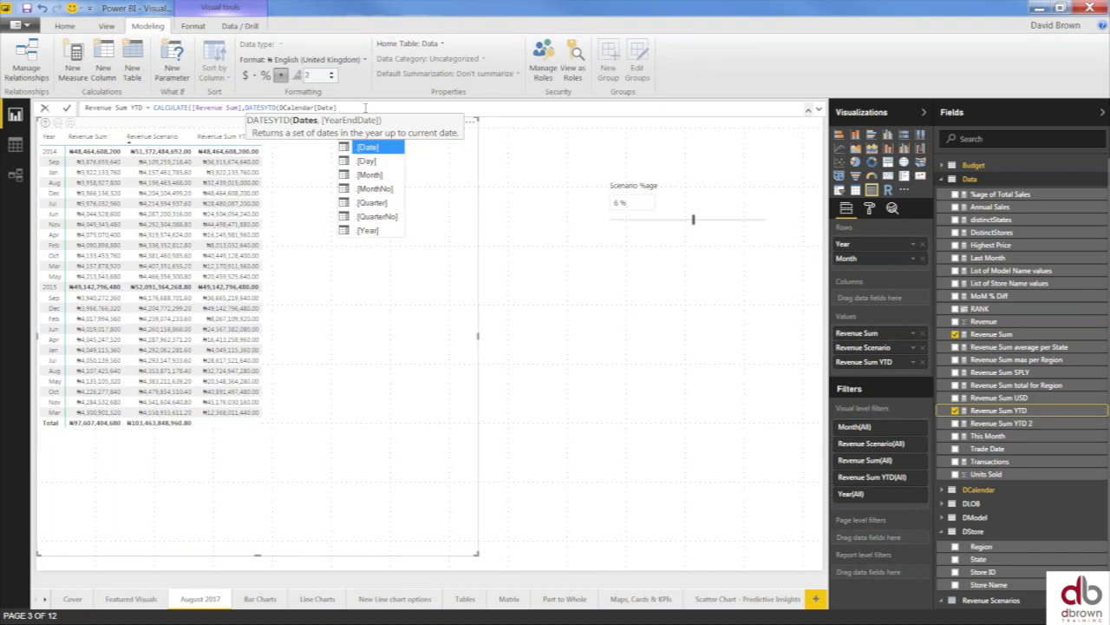
pyautogui.write(',')
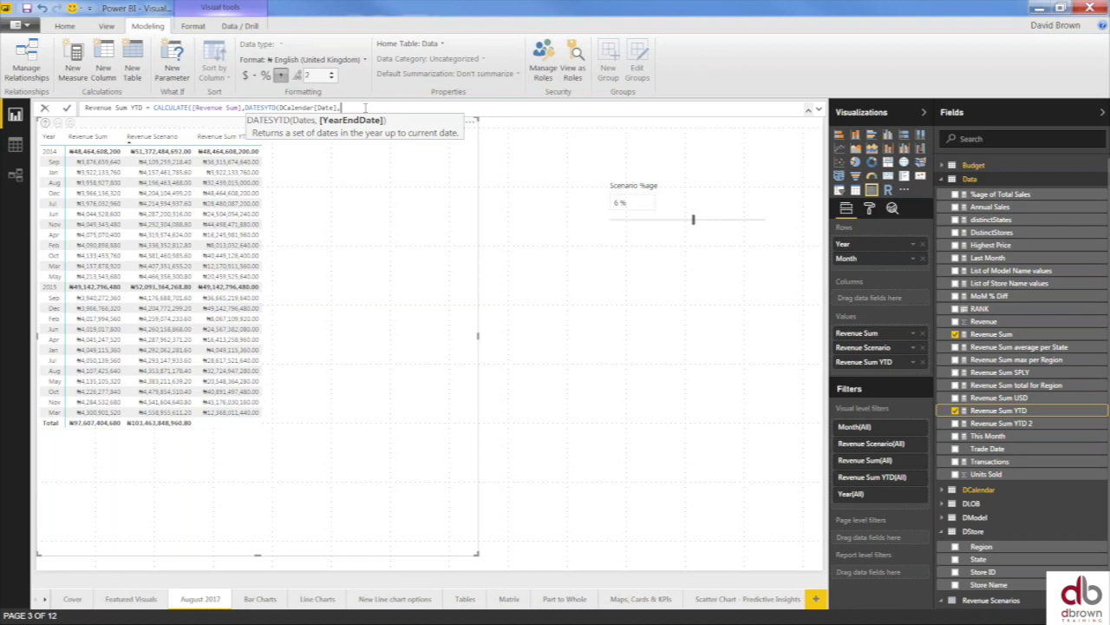
pyautogui.write('3/1/2014"')
pyautogui.write('))')
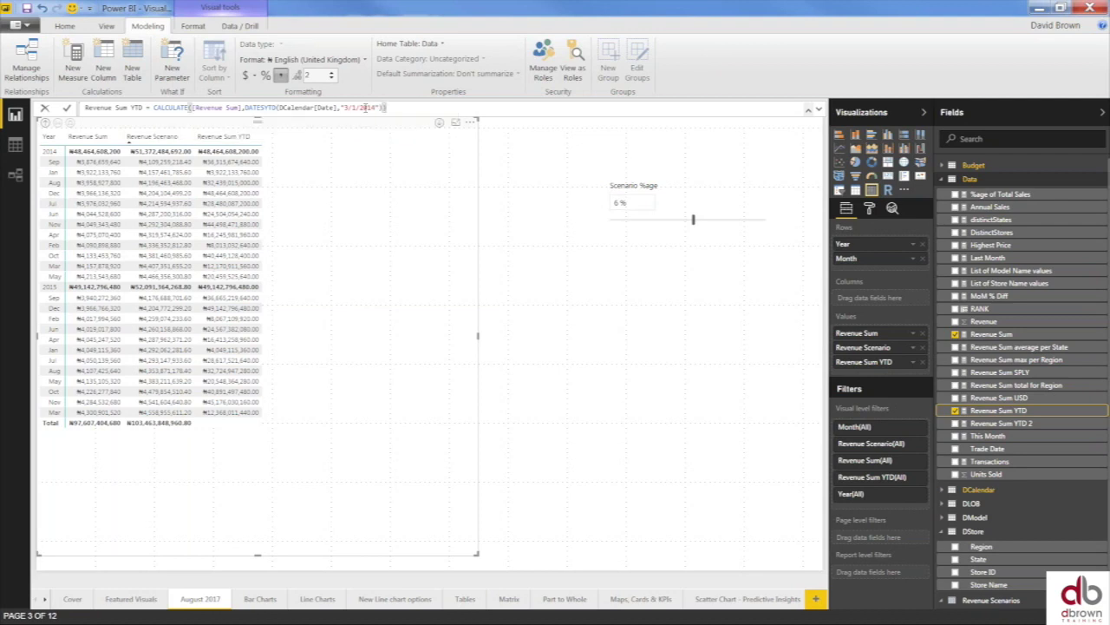
pyautogui.press('Return')
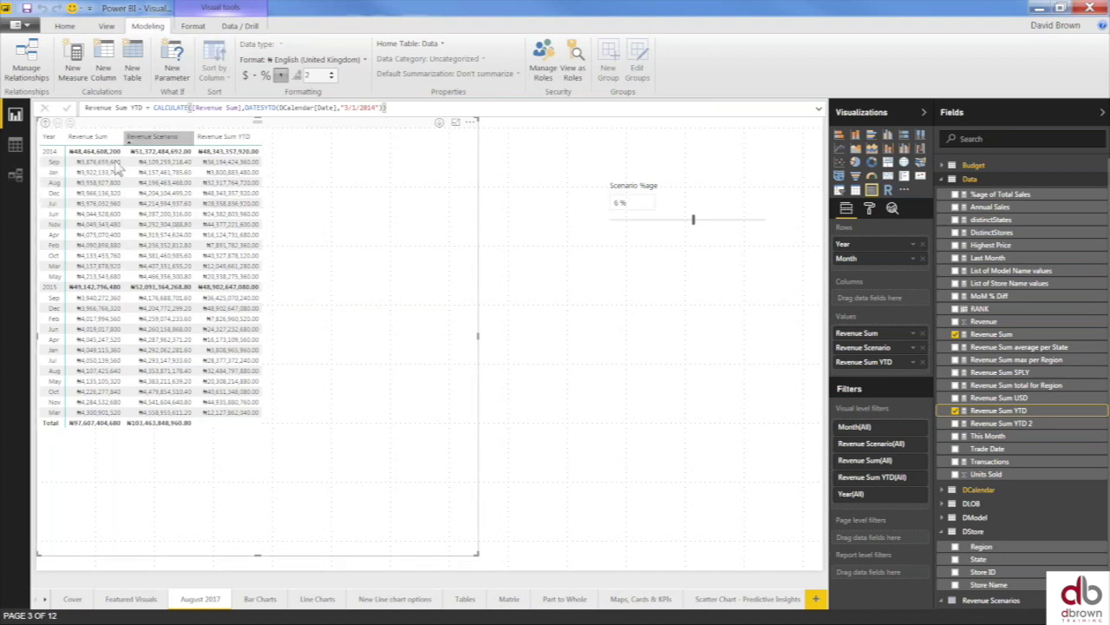
# - Sort the matrix ascending by Year, then edit the Revenue Sum YTD formula at its date
pyautogui.click(49, 148)
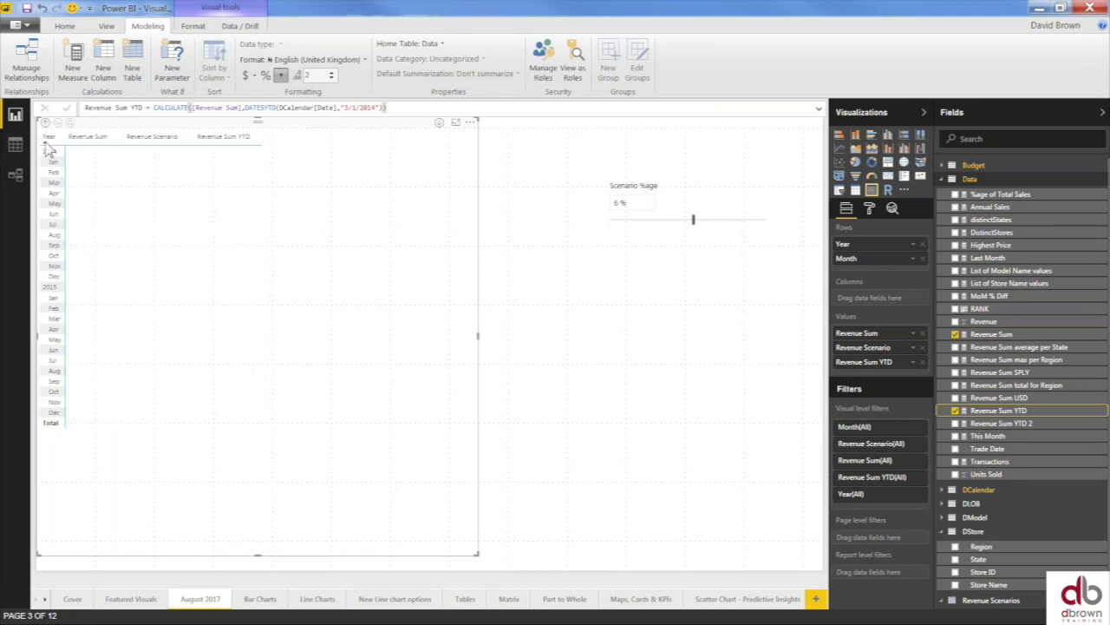
pyautogui.click(49, 148)
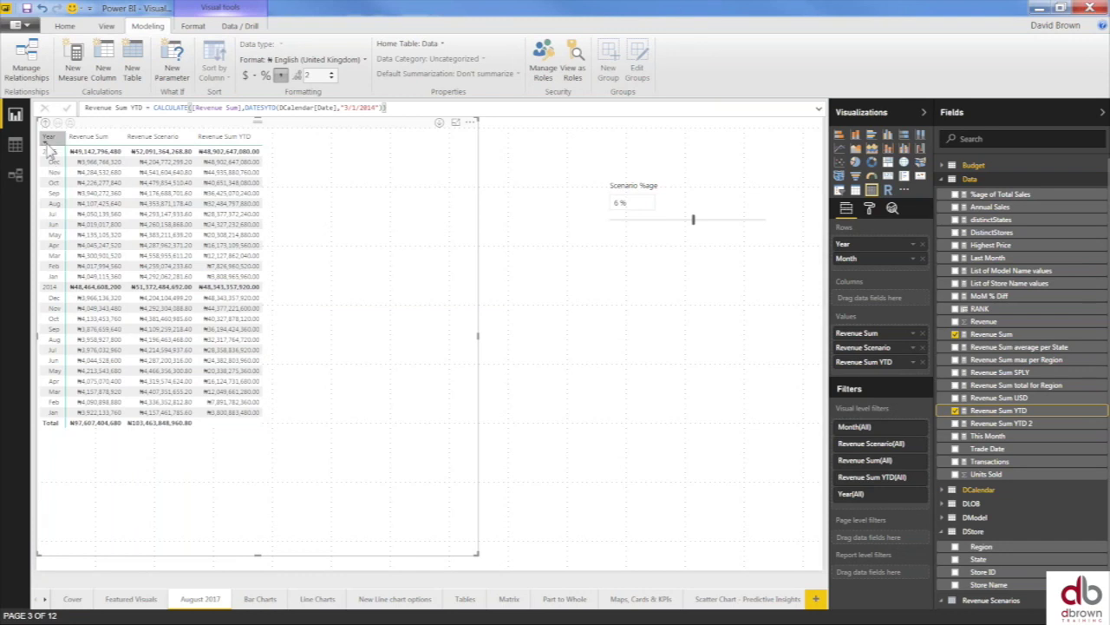
pyautogui.click(50, 148)
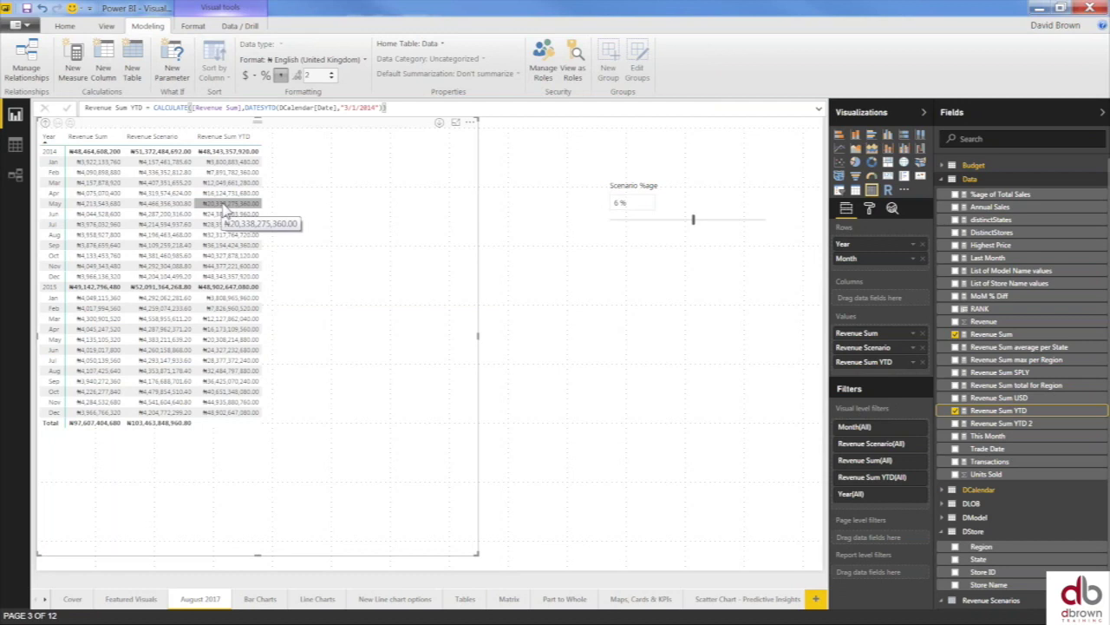
pyautogui.click(350, 108)
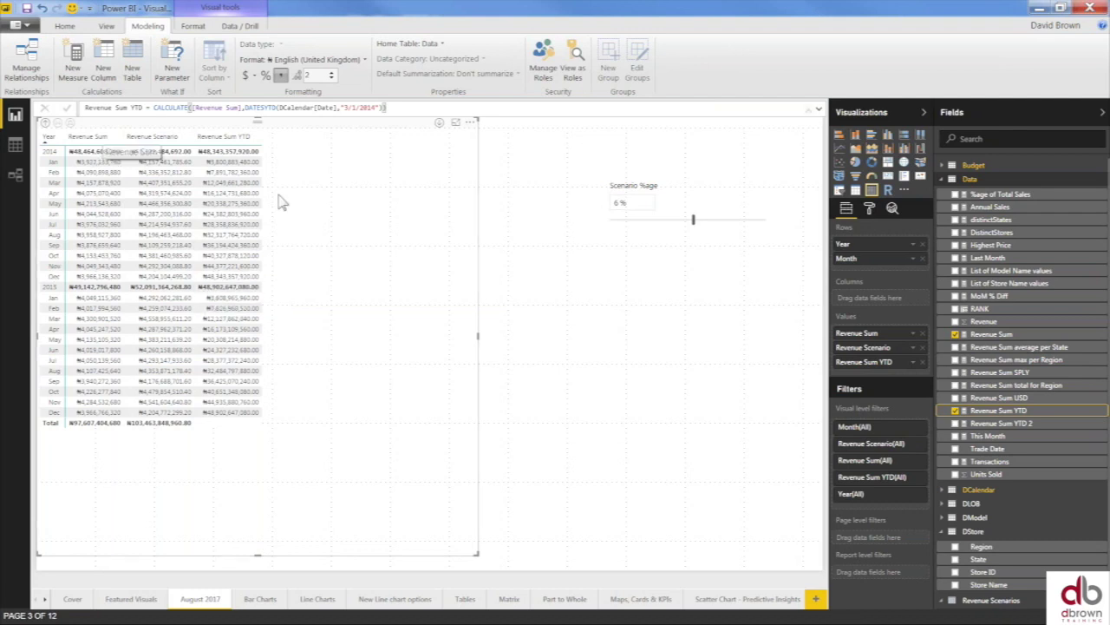
pyautogui.click(353, 108)
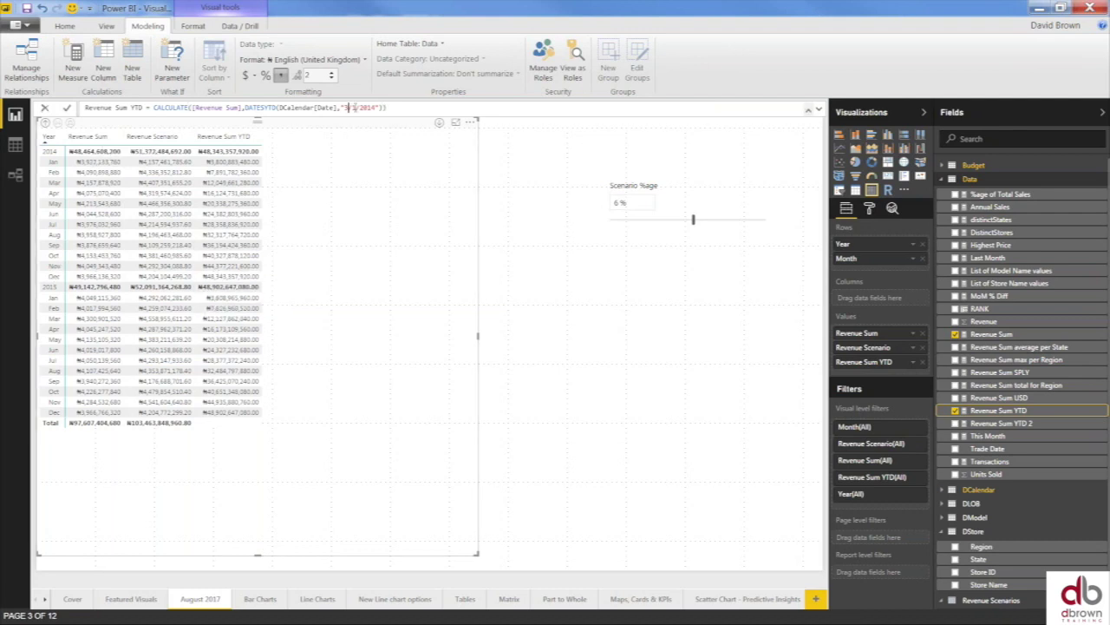
# - Change the Revenue Sum YTD year-end date from 3/1/2014 to 1/3/2014
pyautogui.press('BackSpace')
pyautogui.press('BackSpace')
pyautogui.write('1/3')
pyautogui.press('Delete')
pyautogui.click(386, 107)
pyautogui.press('Return')
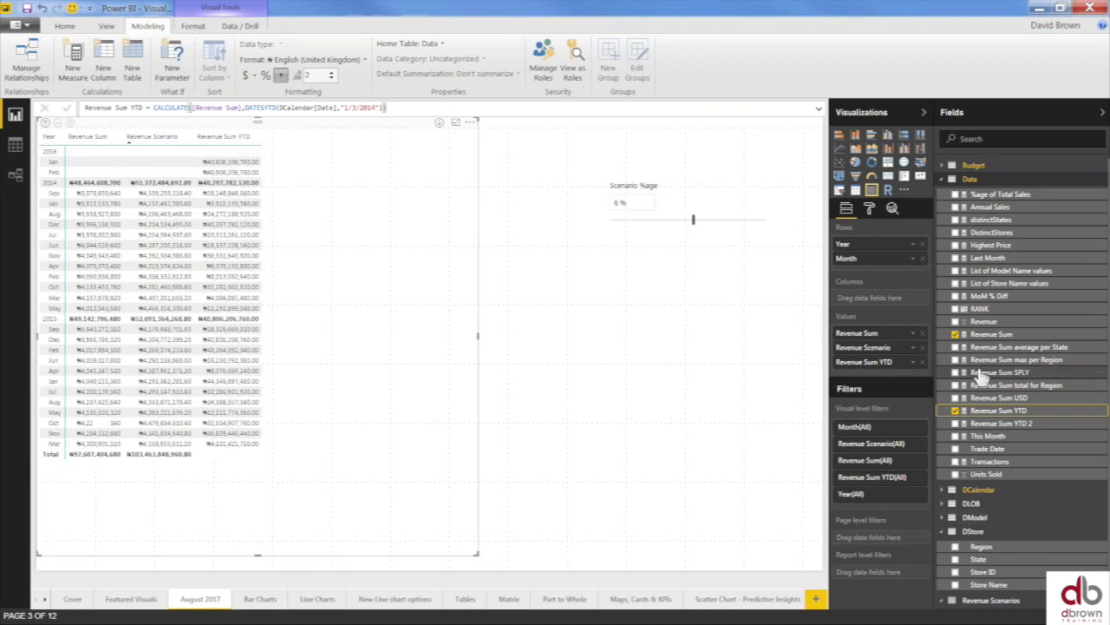
# - Delete the year-end date argument from the DATESYTD call
pyautogui.click(387, 108)
pyautogui.click(380, 108)
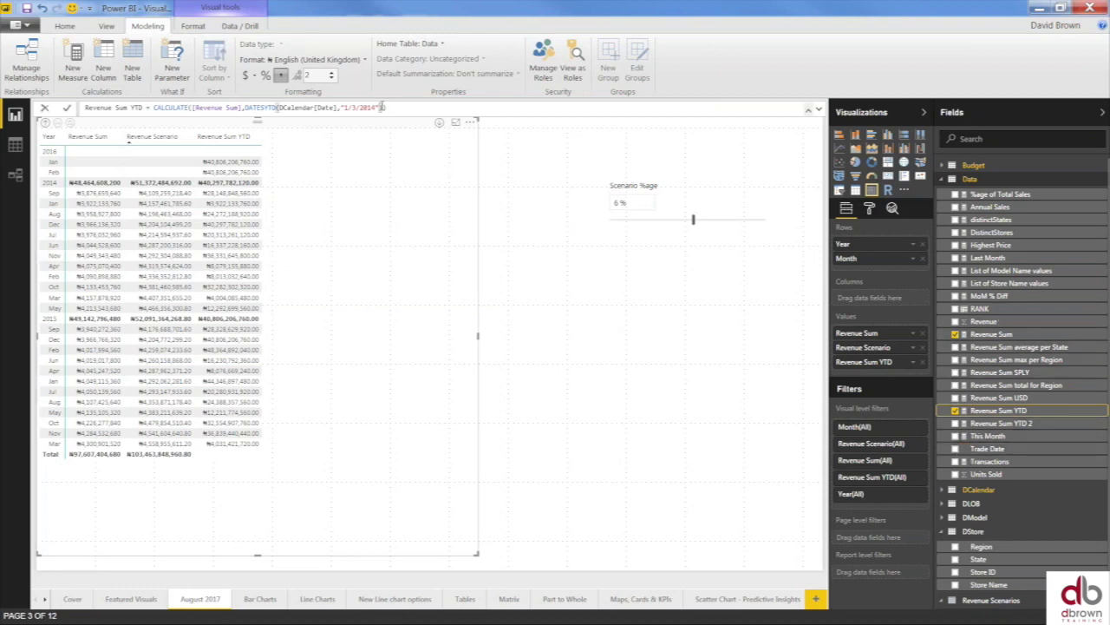
pyautogui.press('BackSpace')
pyautogui.press('BackSpace')
pyautogui.press('BackSpace')
pyautogui.press('BackSpace')
pyautogui.press('BackSpace')
pyautogui.press('BackSpace')
pyautogui.press('BackSpace')
pyautogui.press('BackSpace')
pyautogui.press('BackSpace')
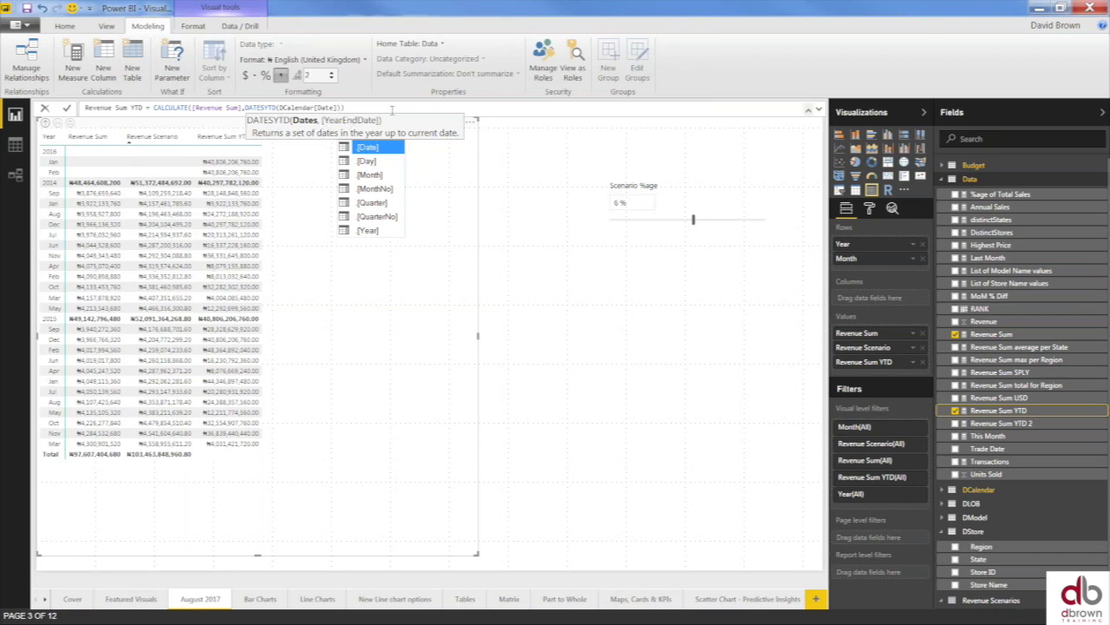
# - Set the DATESYTD year-end argument to "31/3/2014" in Revenue Sum YTD
pyautogui.write(',')
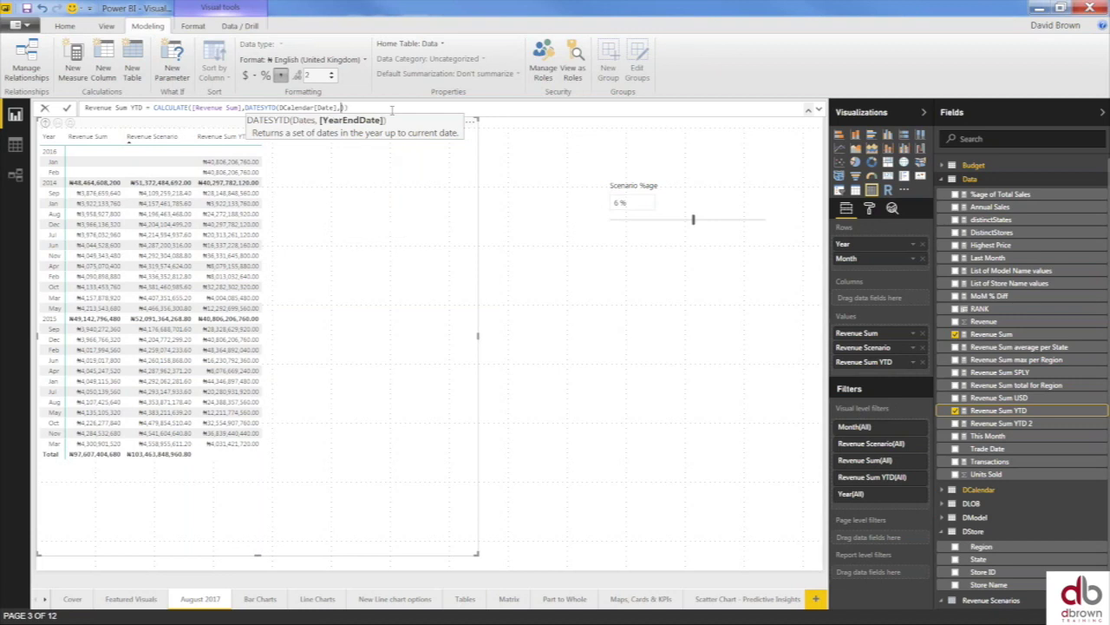
pyautogui.write('31/3/2014')
pyautogui.write('"')
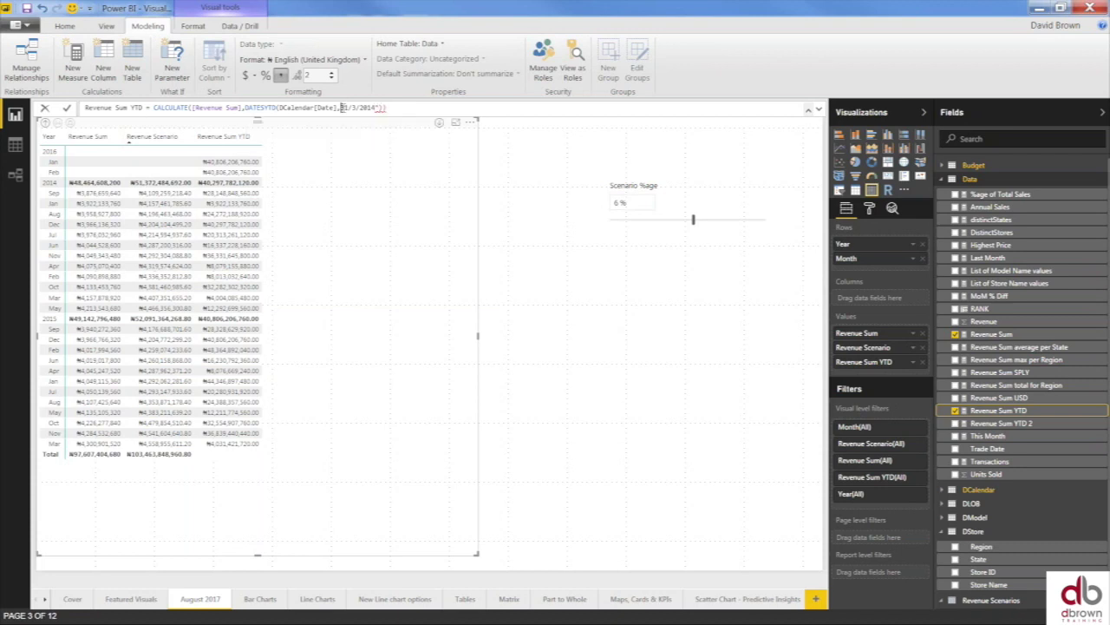
pyautogui.write('"')
pyautogui.click(404, 108)
pyautogui.press('Return')
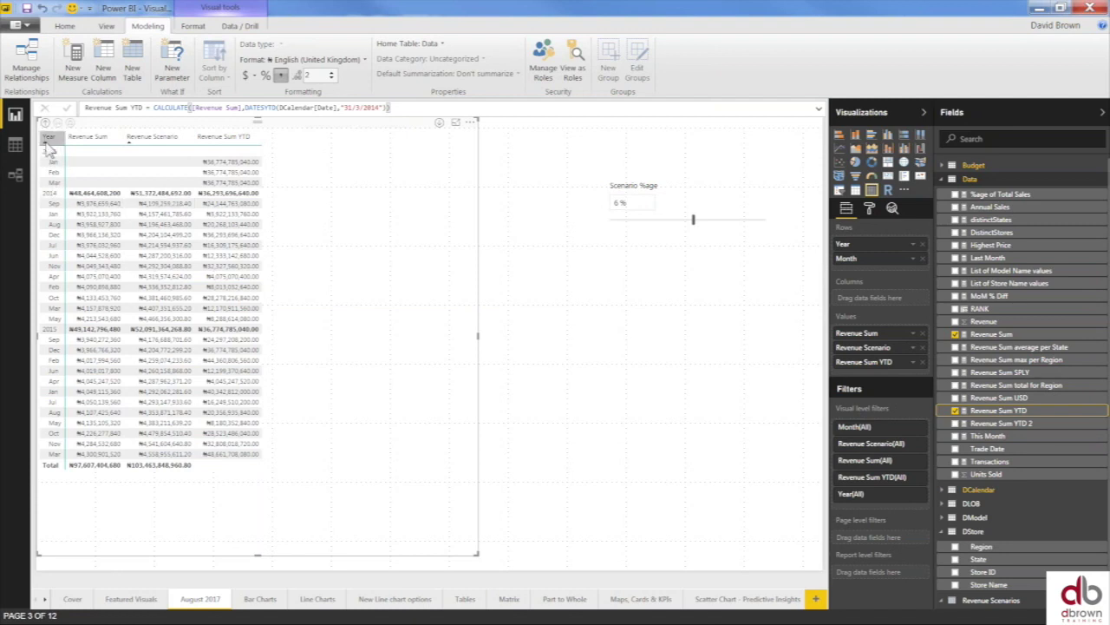
# - Sort the matrix by Year and expand the Budget table's fields
pyautogui.click(48, 141)
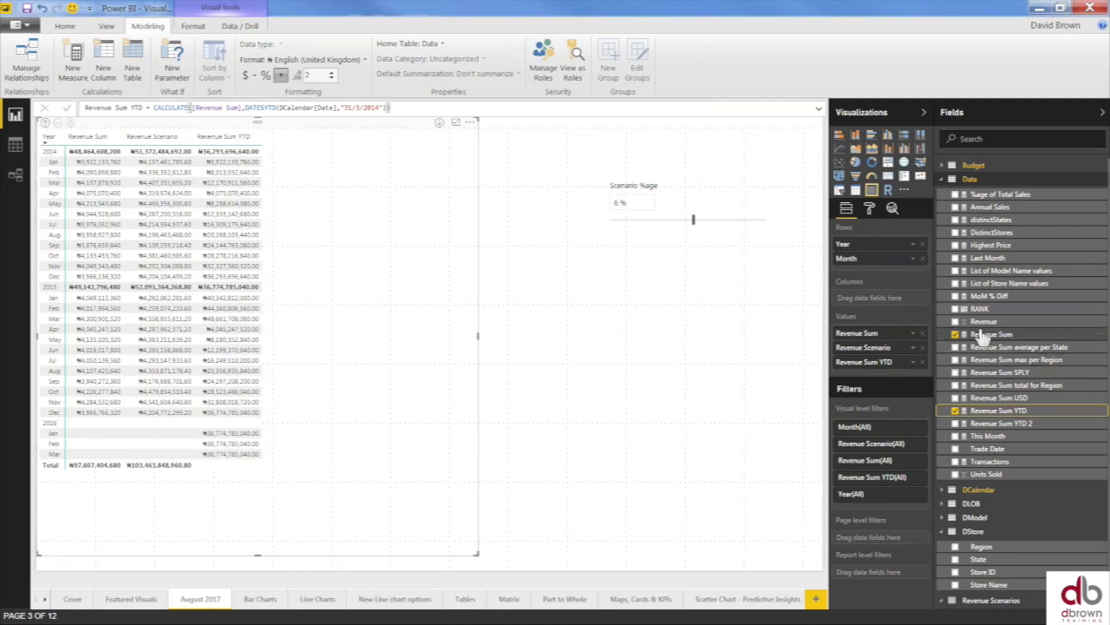
pyautogui.click(942, 181)
pyautogui.click(943, 179)
pyautogui.click(943, 164)
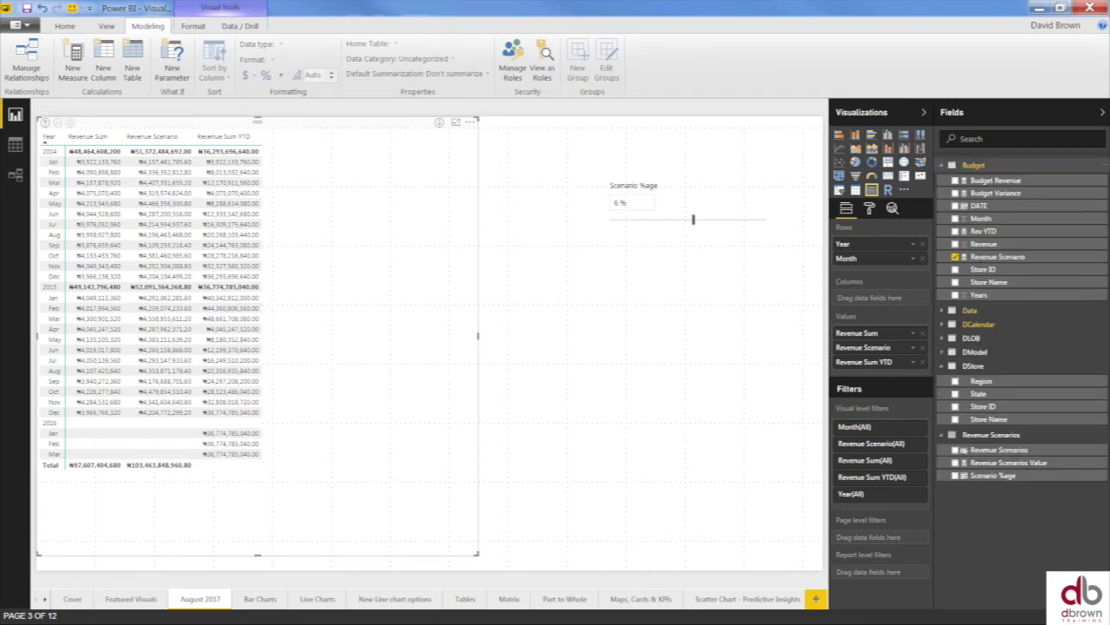
# - Remove Revenue Scenario from the matrix and bring up its Format pane
pyautogui.click(955, 258)
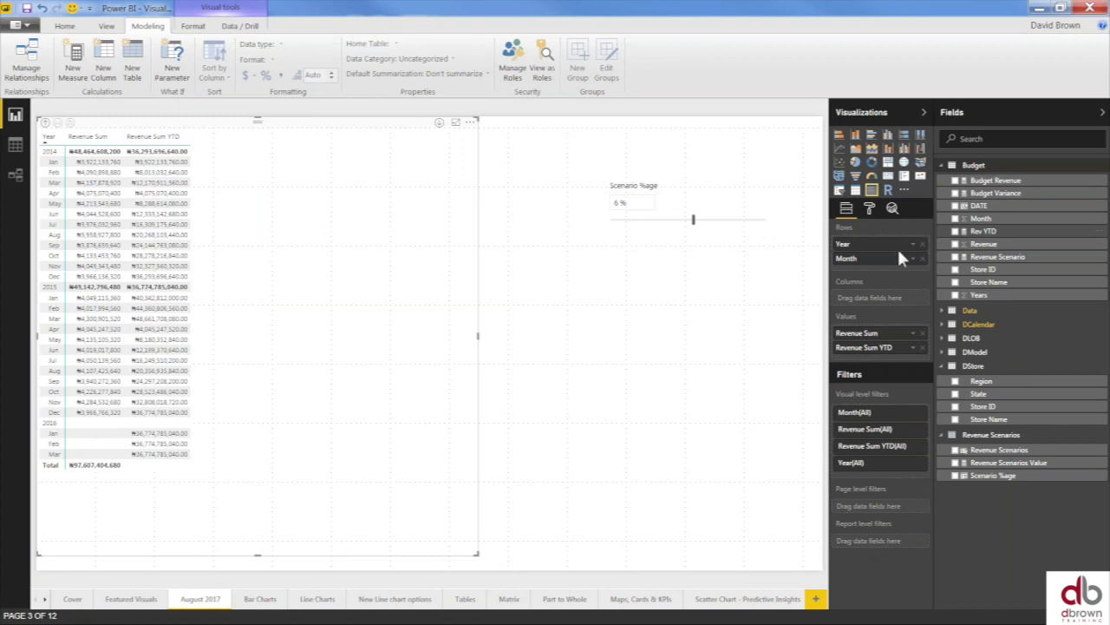
pyautogui.click(869, 208)
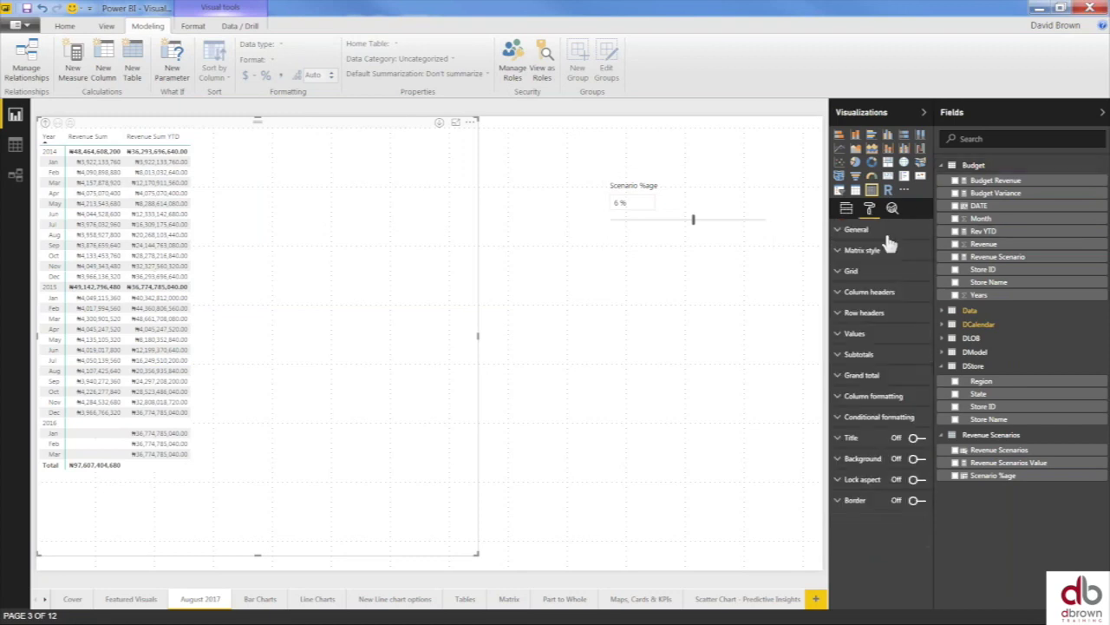
# - Increase the matrix Grid text size to 12
pyautogui.click(846, 271)
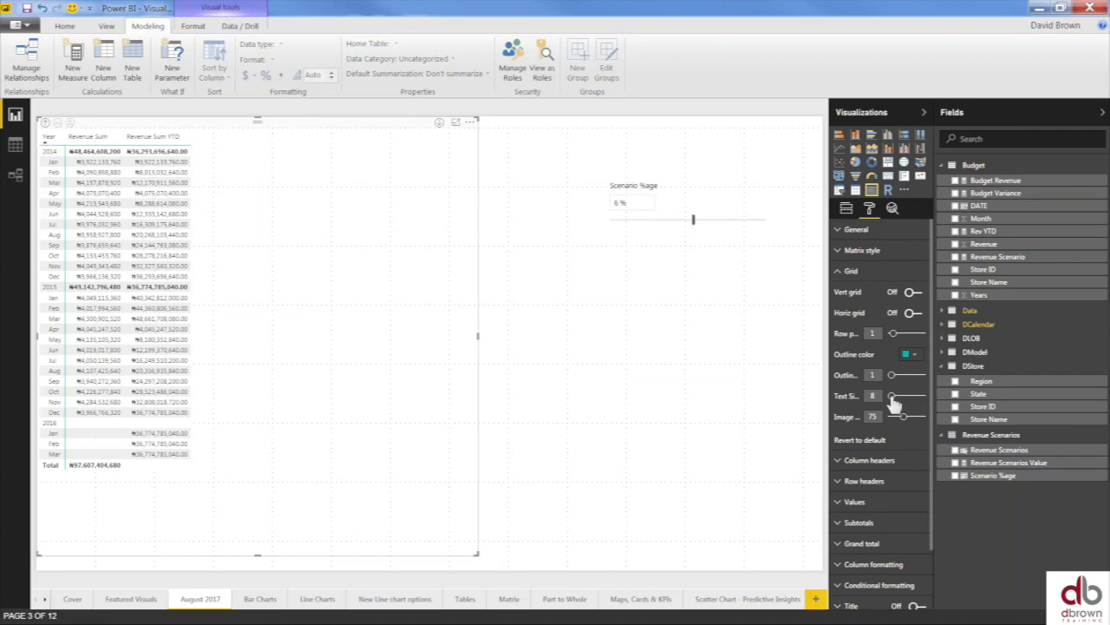
pyautogui.moveTo(892, 396); pyautogui.dragTo(896, 395)
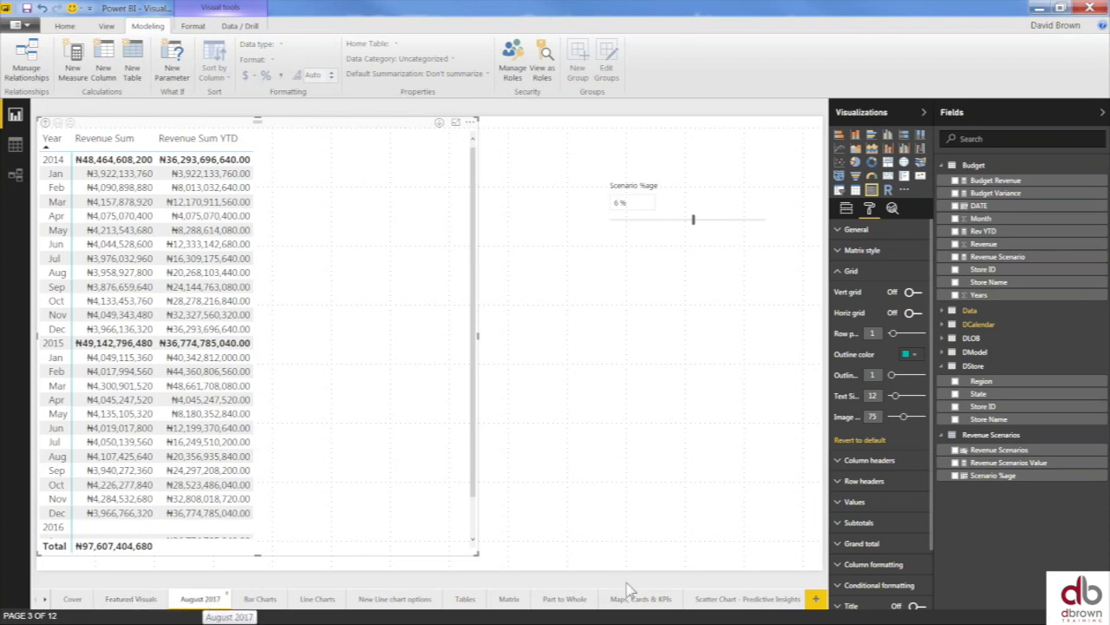
pyautogui.click(817, 599)
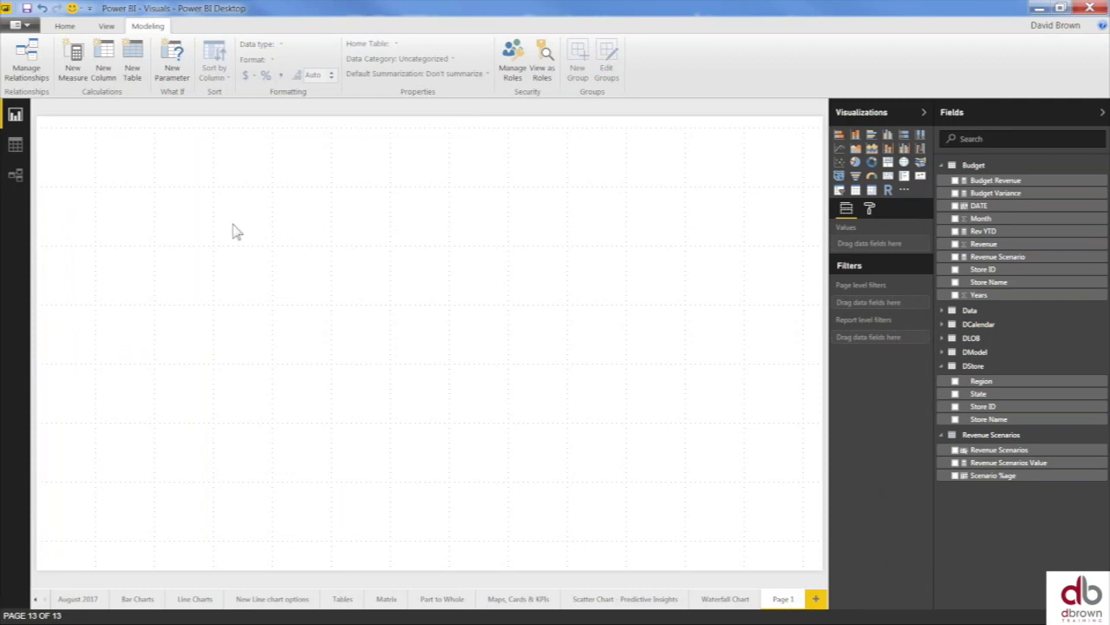
# - Show the Home ribbon commands for importing a custom visual
pyautogui.click(105, 26)
pyautogui.click(66, 26)
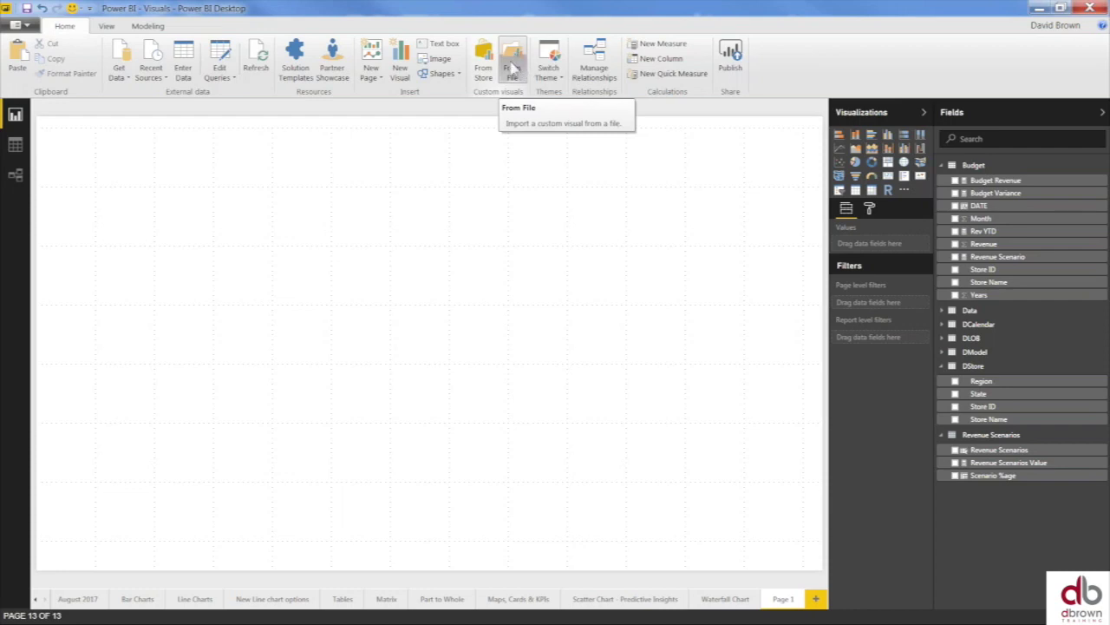
pyautogui.click(483, 62)
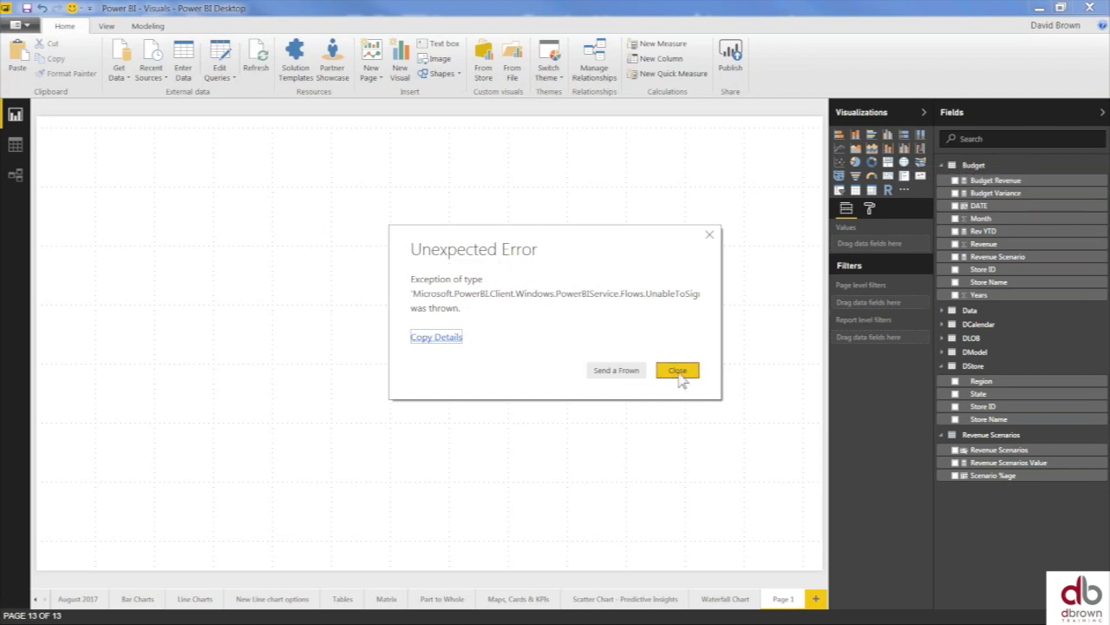
pyautogui.click(677, 379)
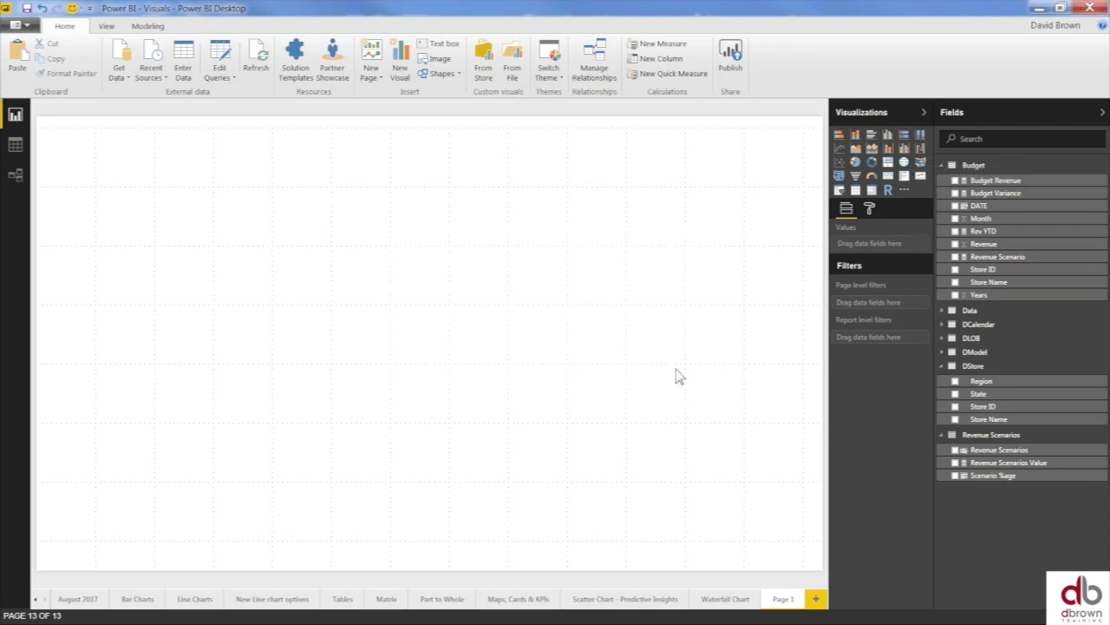
pyautogui.click(484, 63)
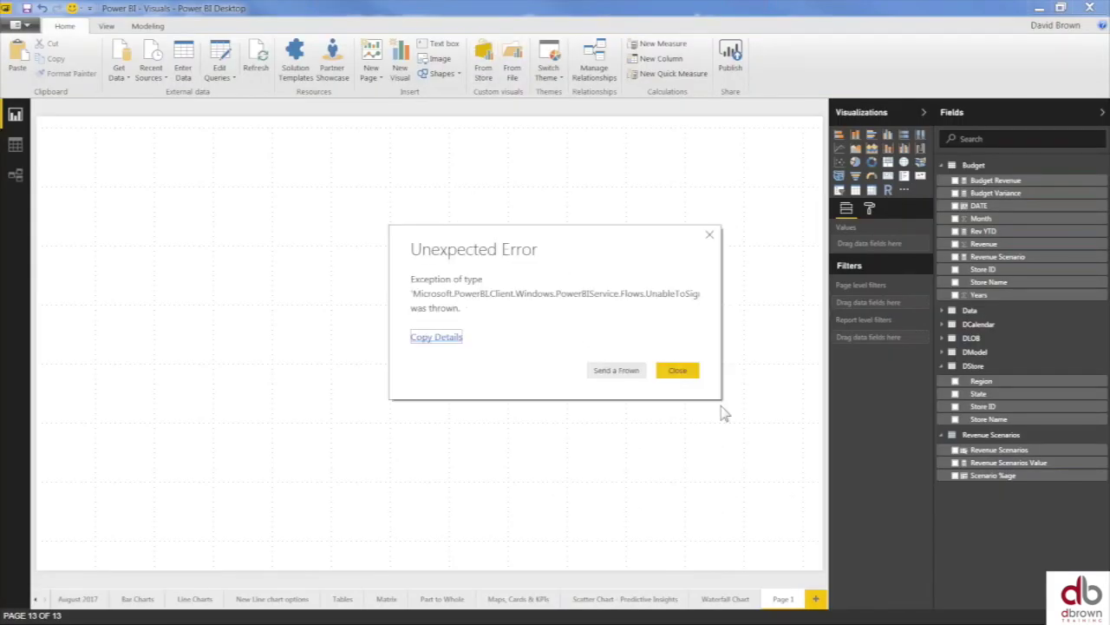
pyautogui.click(683, 371)
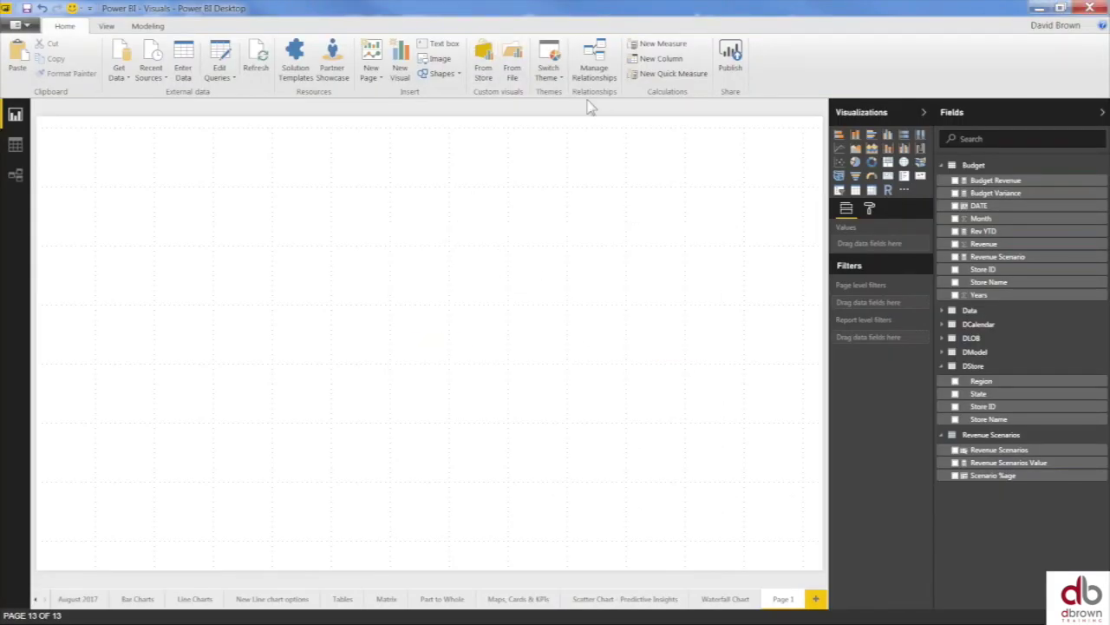
# - Import the calendar custom visual from a file in the OneDrive Webinars folder
pyautogui.click(514, 62)
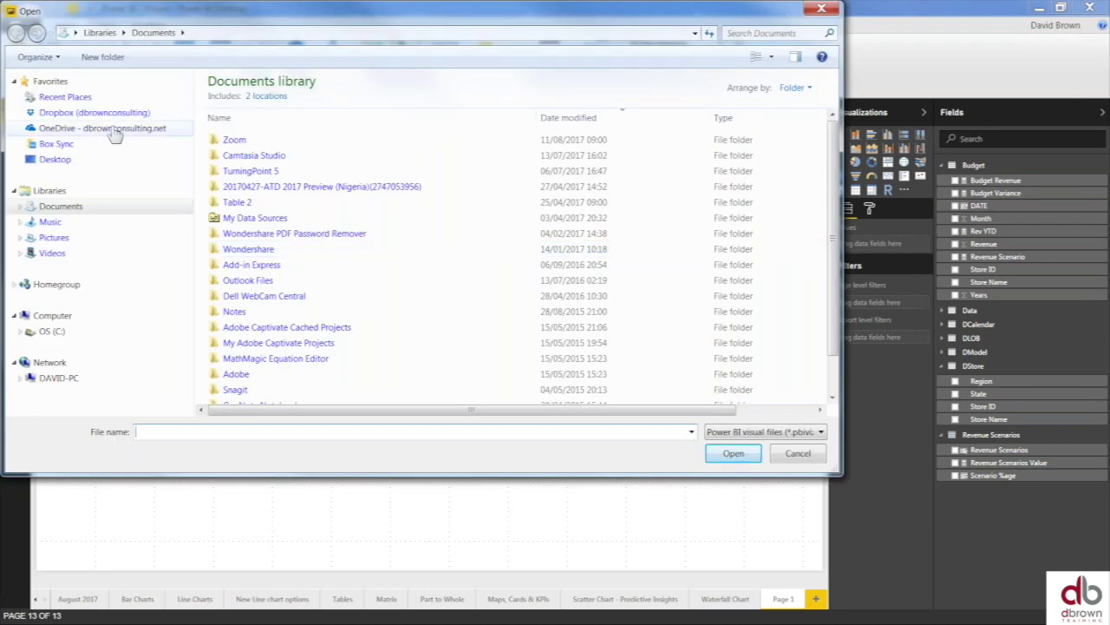
pyautogui.click(115, 130)
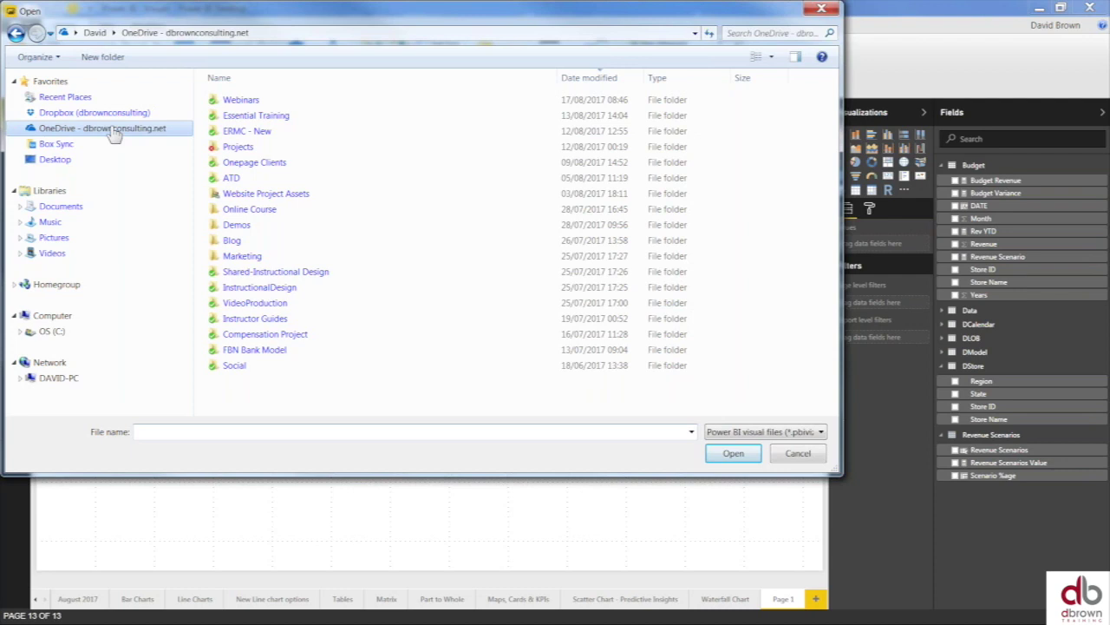
pyautogui.doubleClick(241, 102)
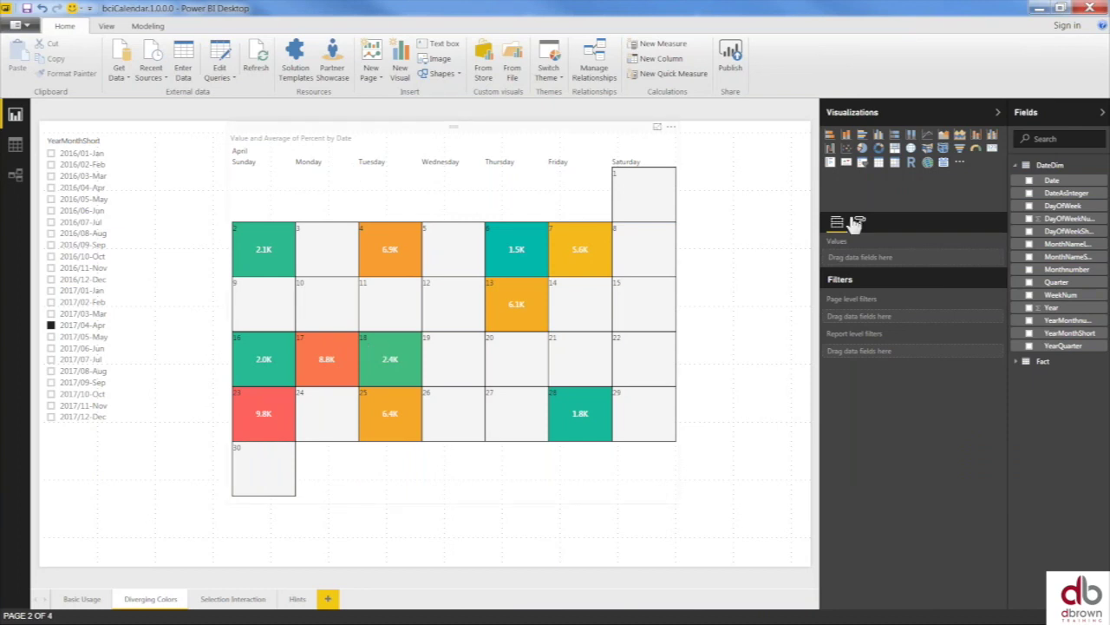
# - Add a new report page with a calendar custom visual, enlarged on the canvas
pyautogui.click(329, 599)
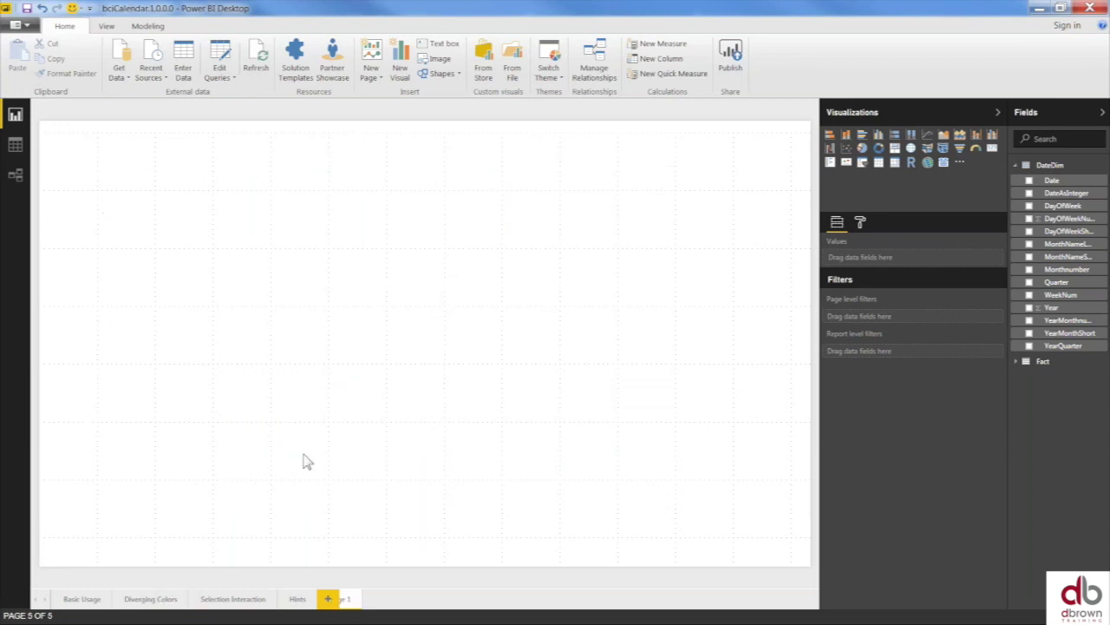
pyautogui.click(936, 170)
pyautogui.moveTo(216, 318); pyautogui.dragTo(486, 474)
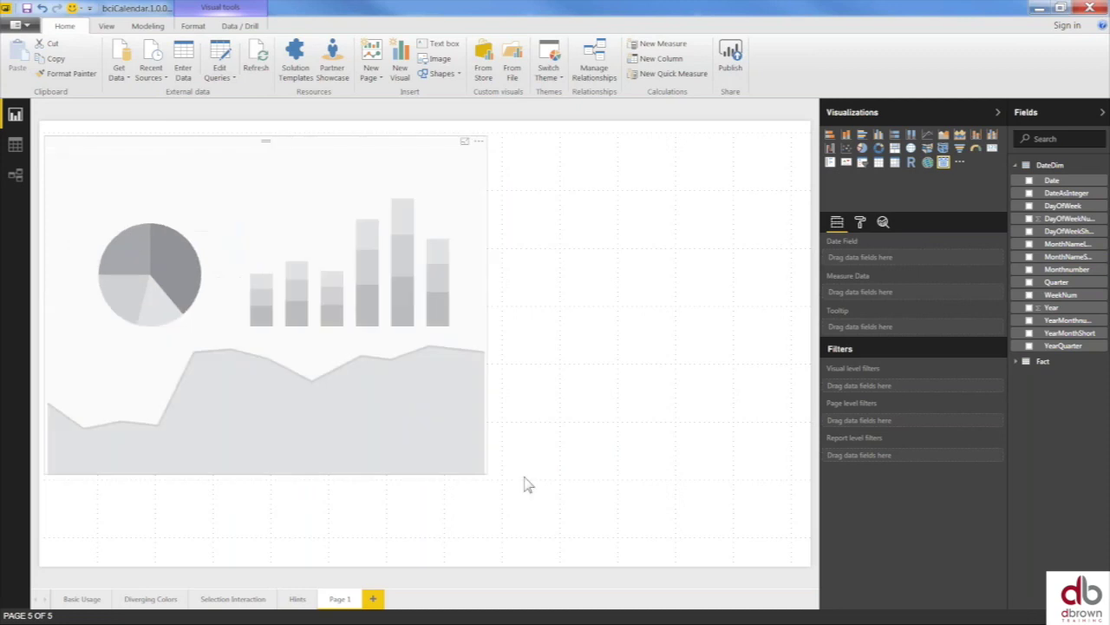
pyautogui.click(530, 478)
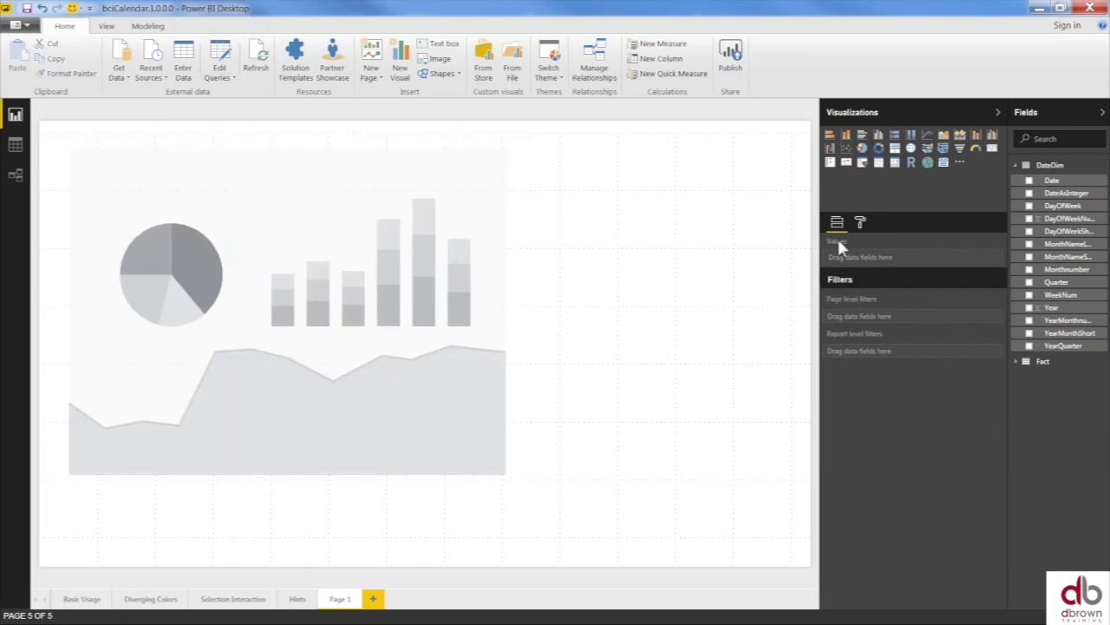
pyautogui.click(395, 152)
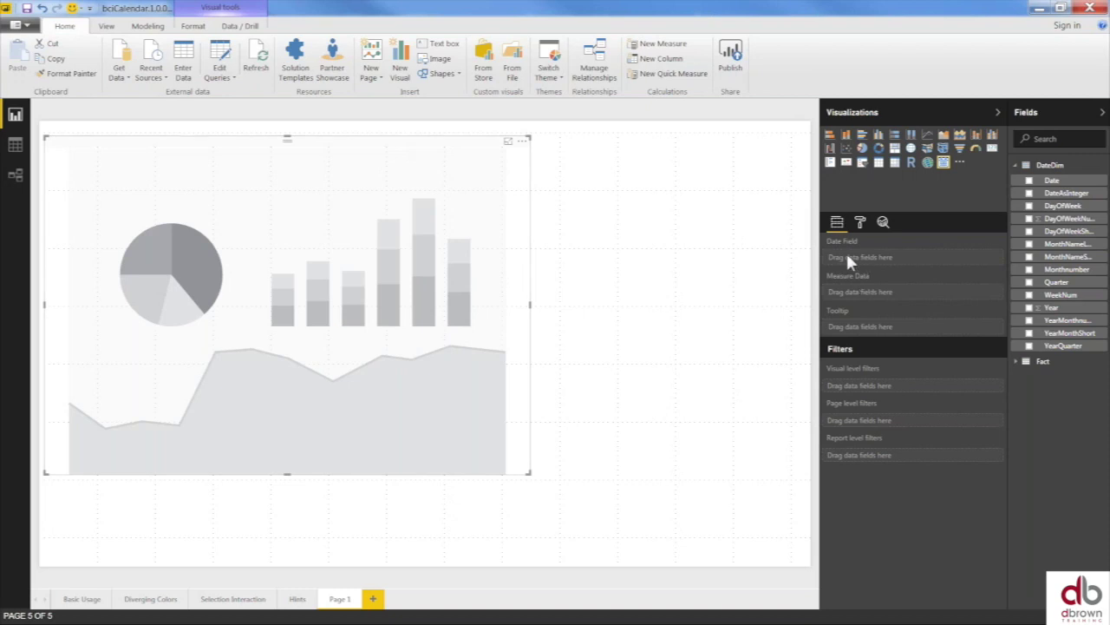
# - Bind DateDim Date as the date field and Fact Value as the measure, then enlarge the calendar
pyautogui.moveTo(1052, 180); pyautogui.dragTo(880, 262)
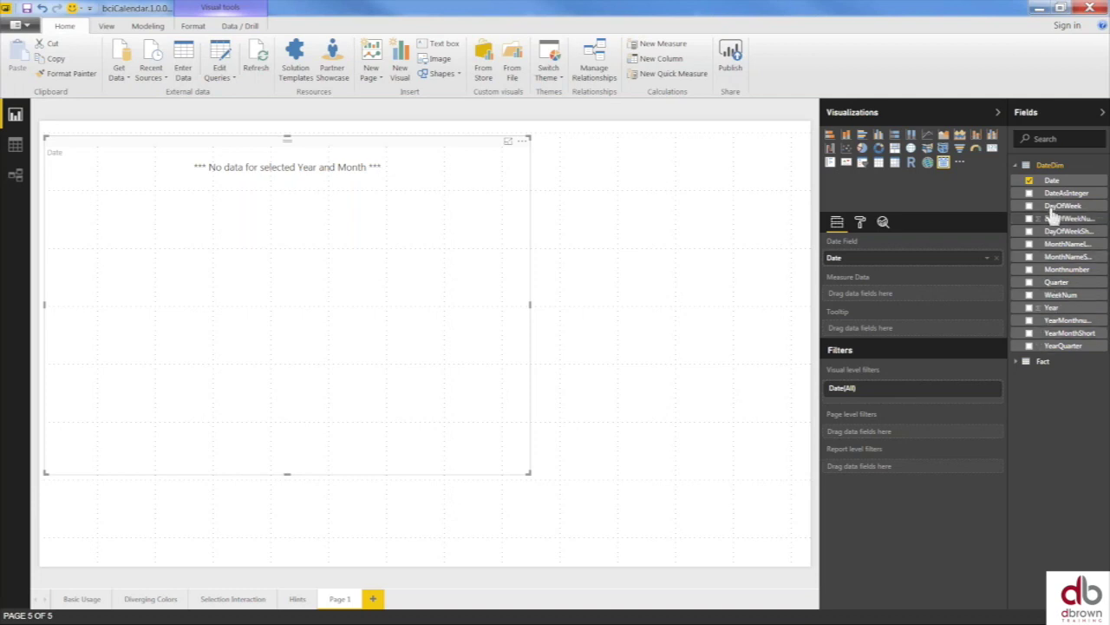
pyautogui.click(1045, 164)
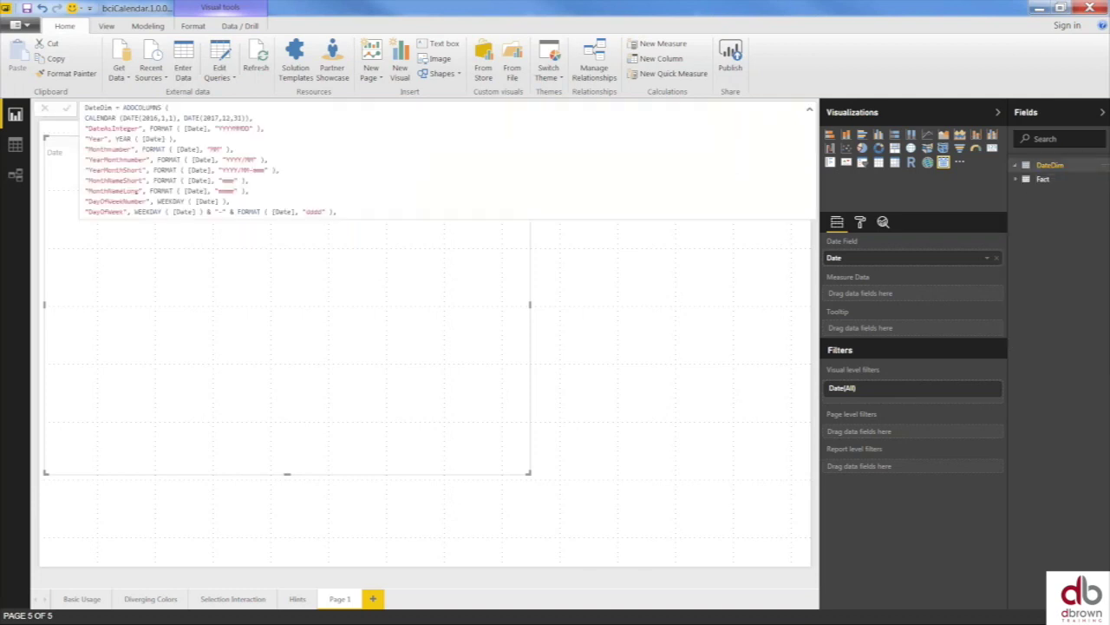
pyautogui.click(1041, 179)
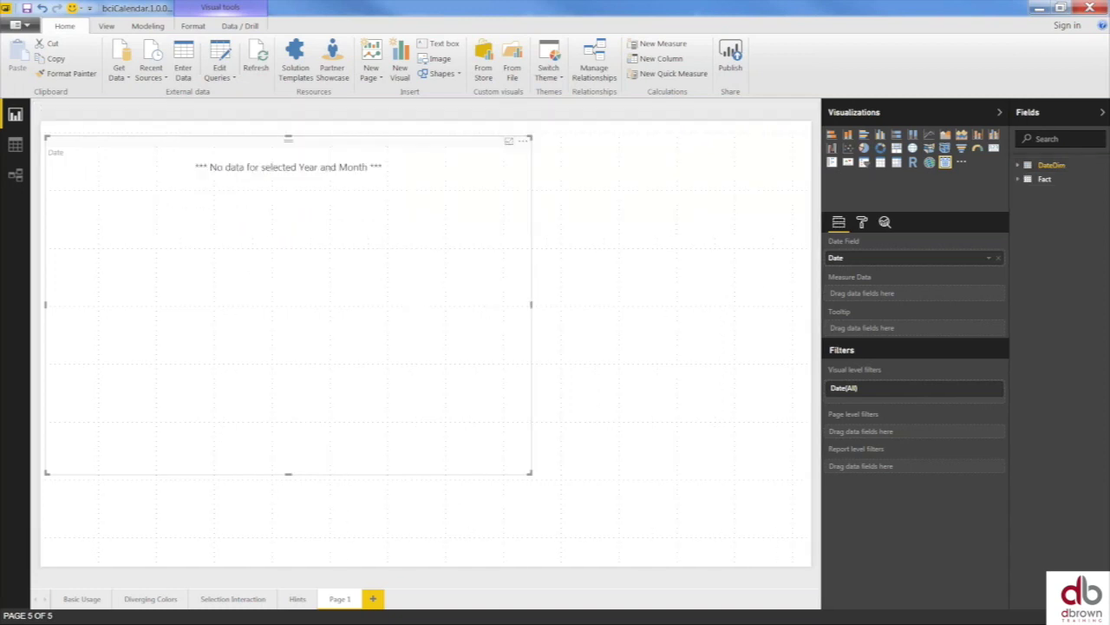
pyautogui.moveTo(1055, 220); pyautogui.dragTo(885, 295)
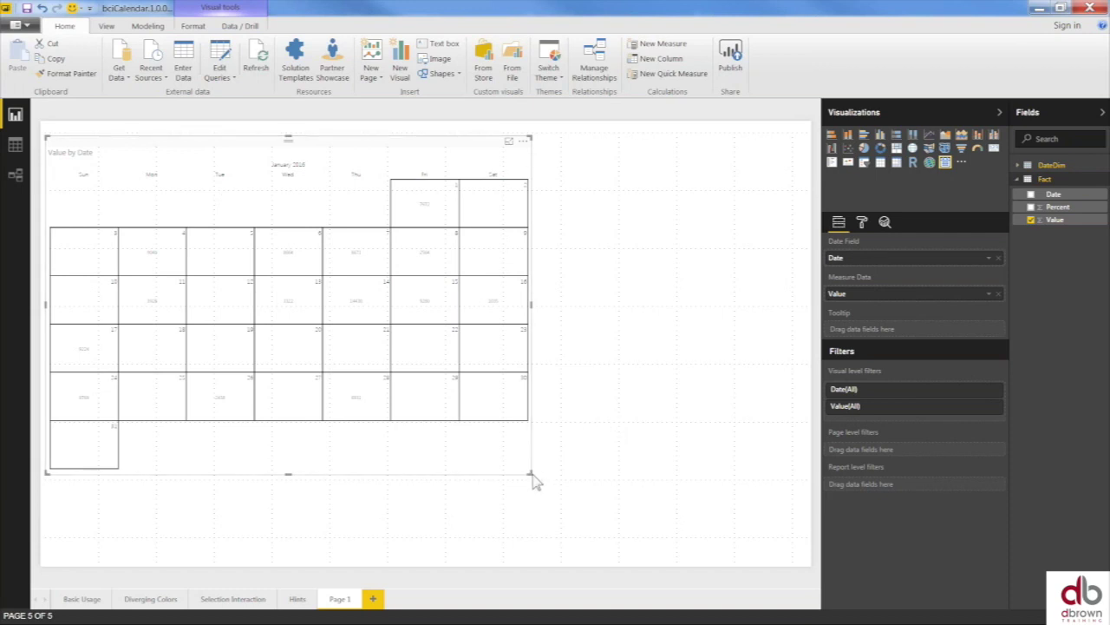
pyautogui.moveTo(531, 475); pyautogui.dragTo(585, 496)
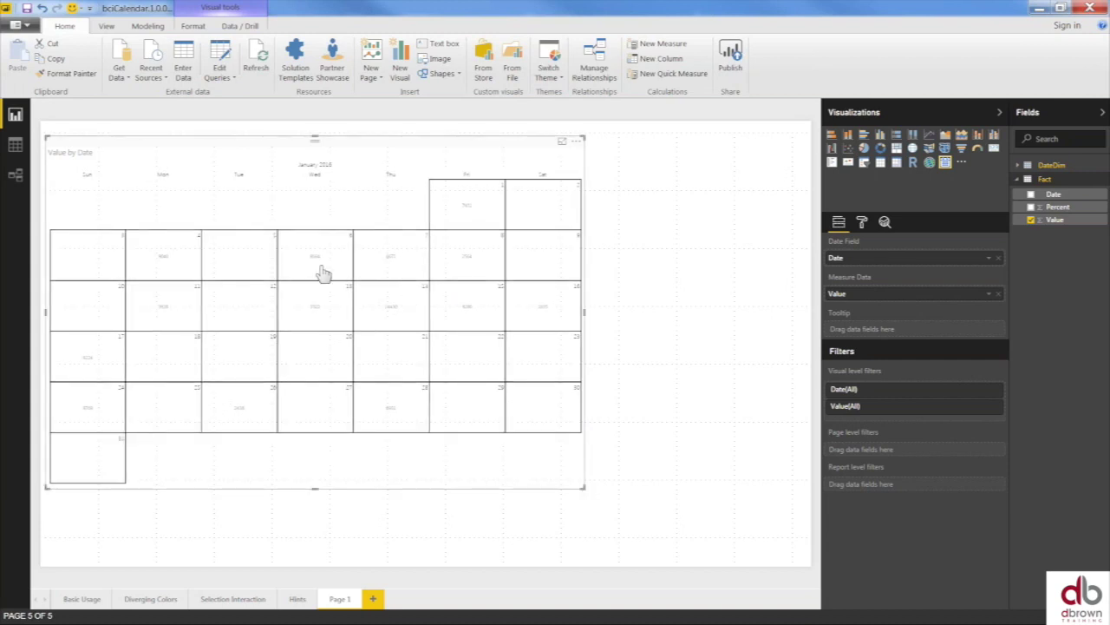
# - Set the calendar's data label text size to 21, keeping the label font colour black
pyautogui.click(862, 222)
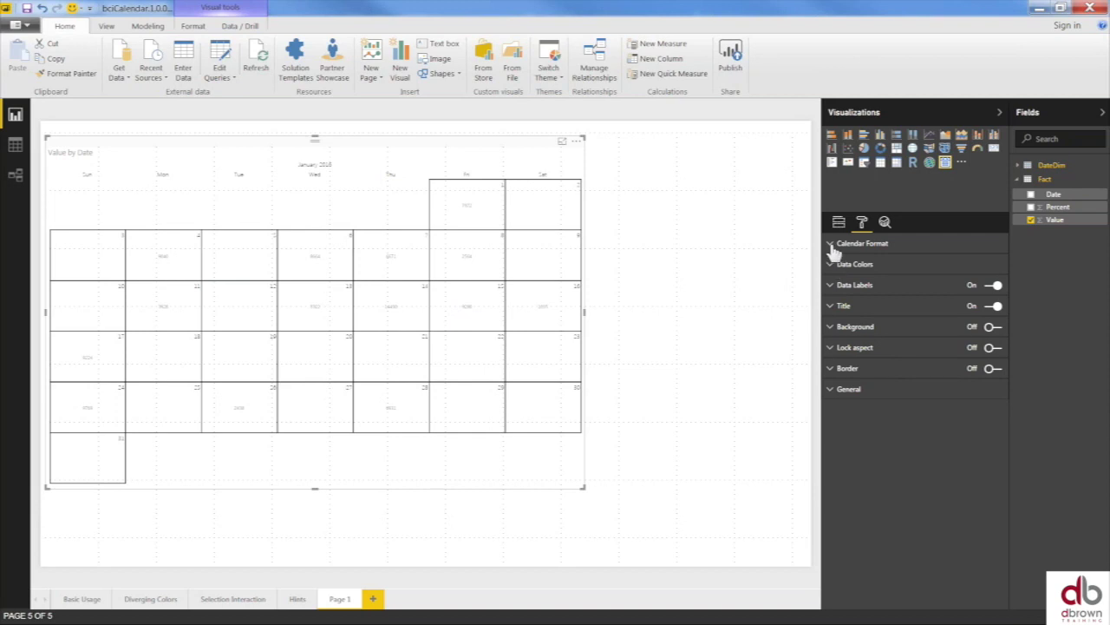
pyautogui.click(846, 245)
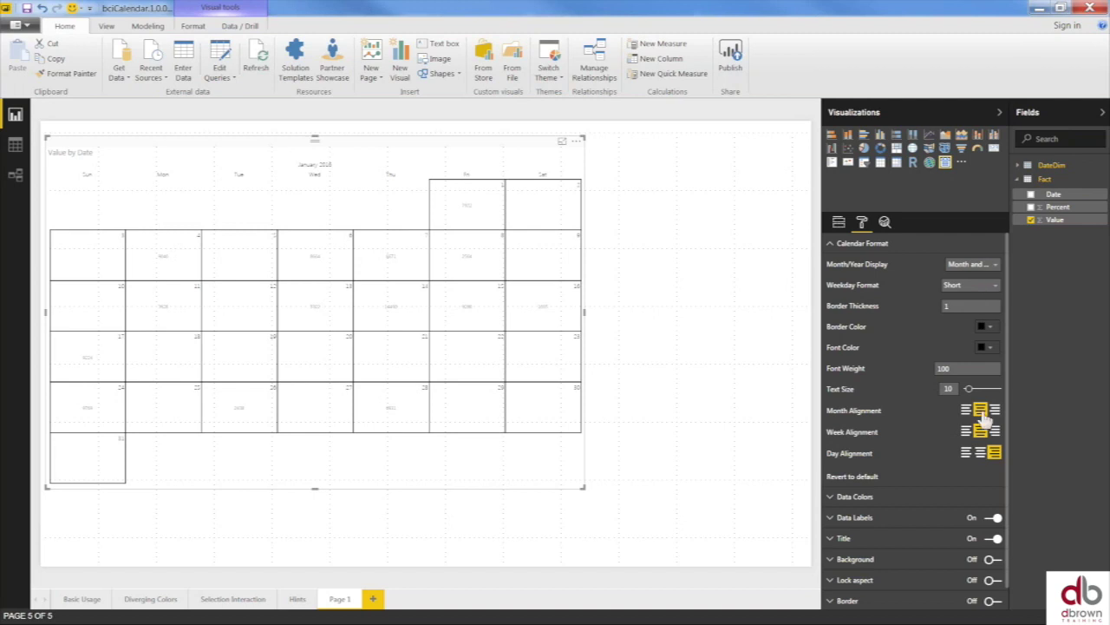
pyautogui.click(840, 246)
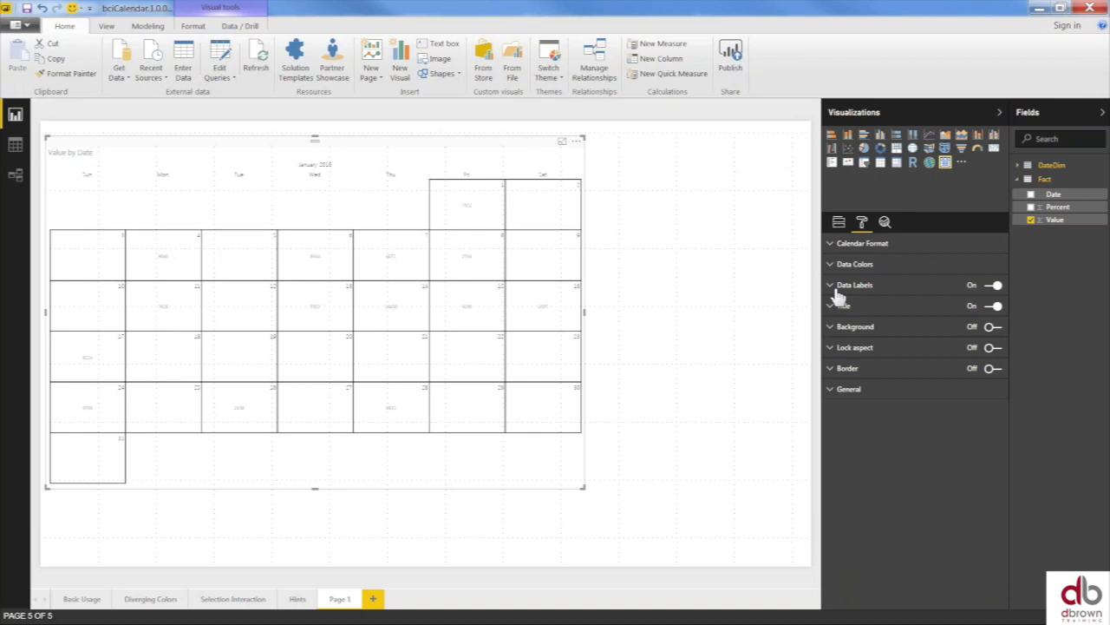
pyautogui.click(846, 288)
pyautogui.moveTo(968, 389); pyautogui.dragTo(981, 391)
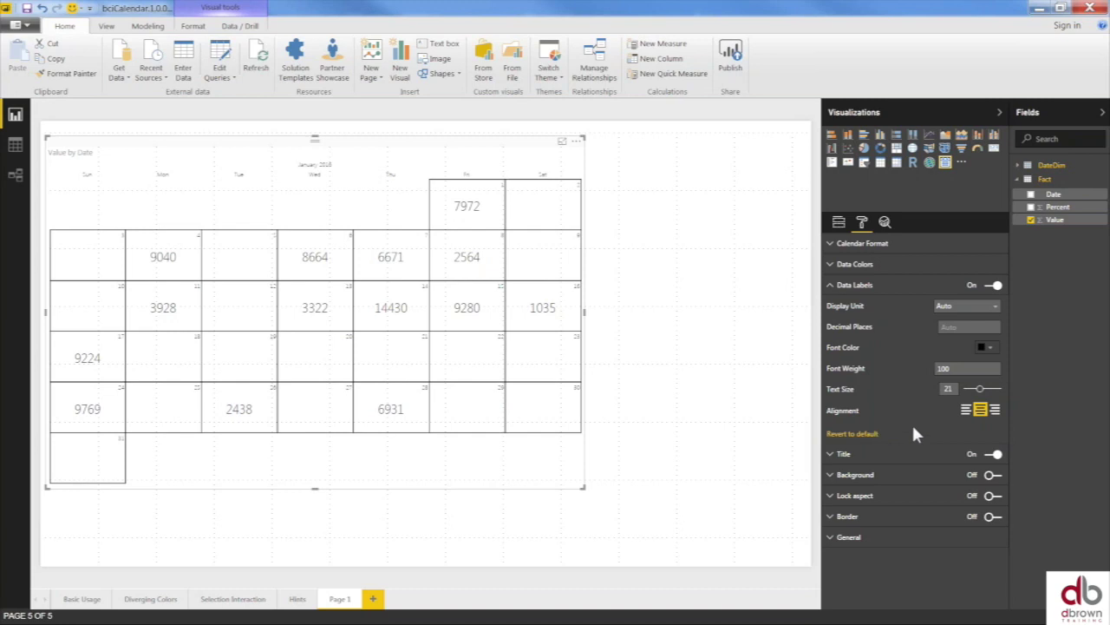
pyautogui.click(997, 354)
pyautogui.click(944, 389)
pyautogui.click(989, 347)
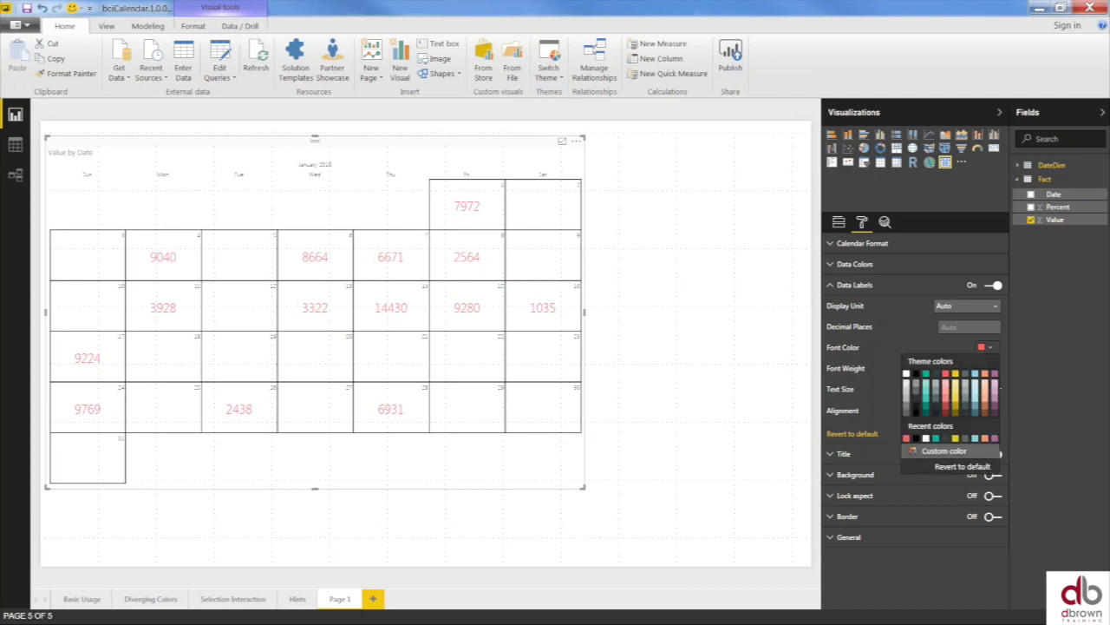
pyautogui.click(917, 387)
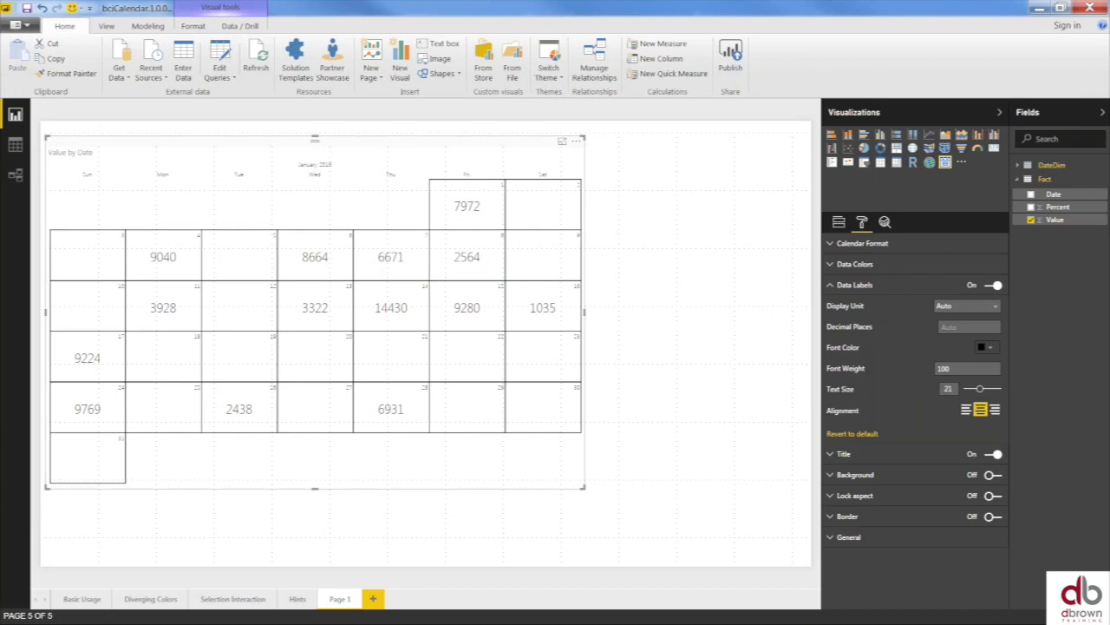
pyautogui.click(831, 290)
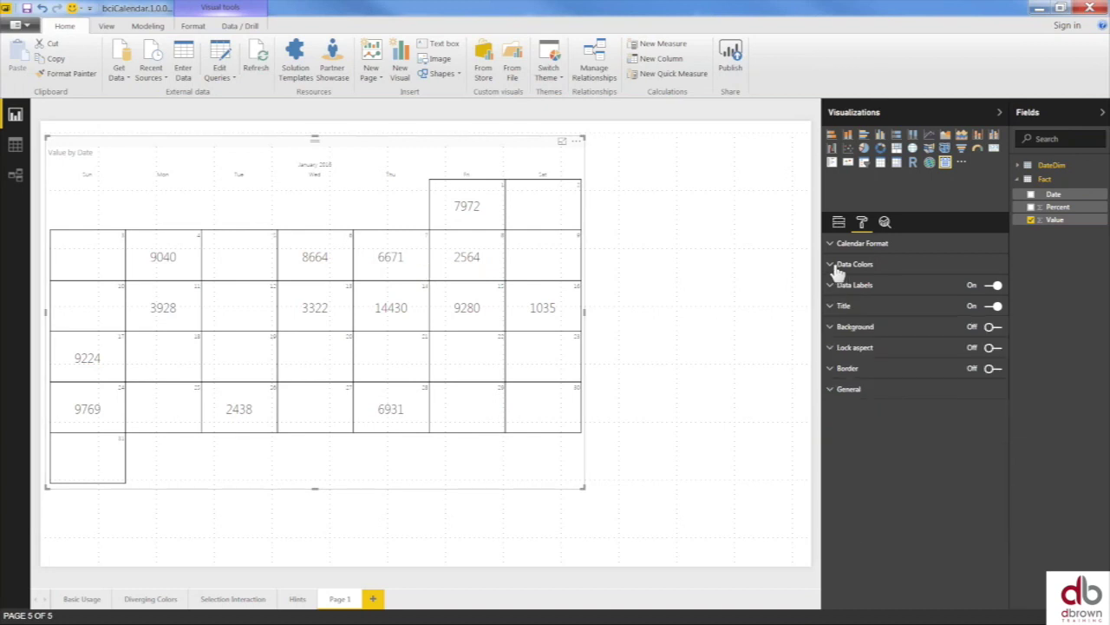
# - Try Data Colors with a red minimum, yellow center and teal maximum
pyautogui.click(835, 268)
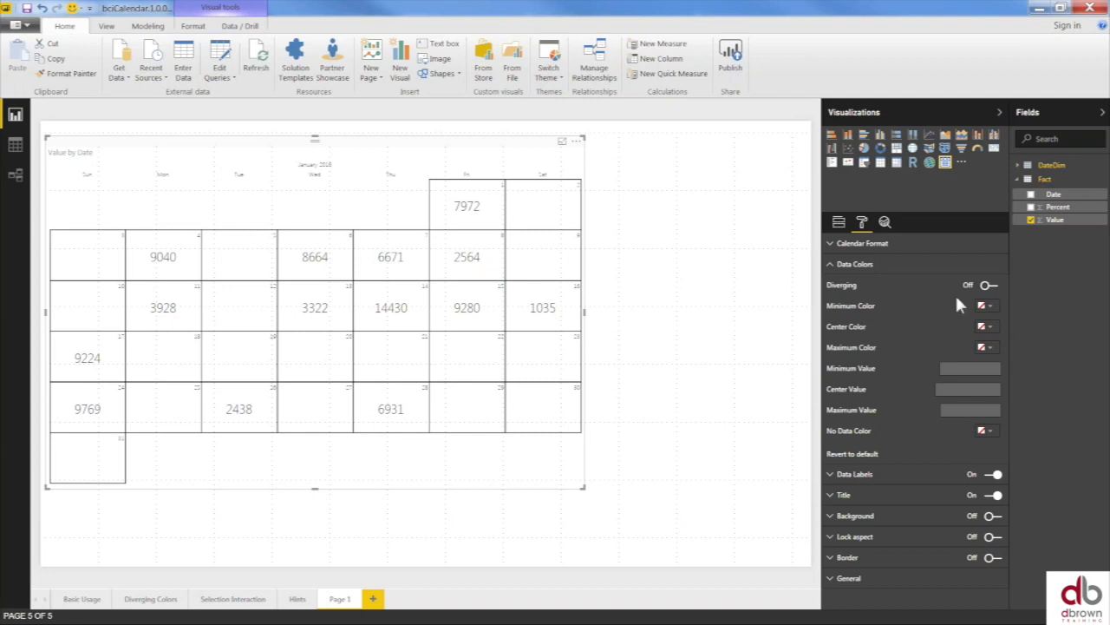
pyautogui.click(992, 309)
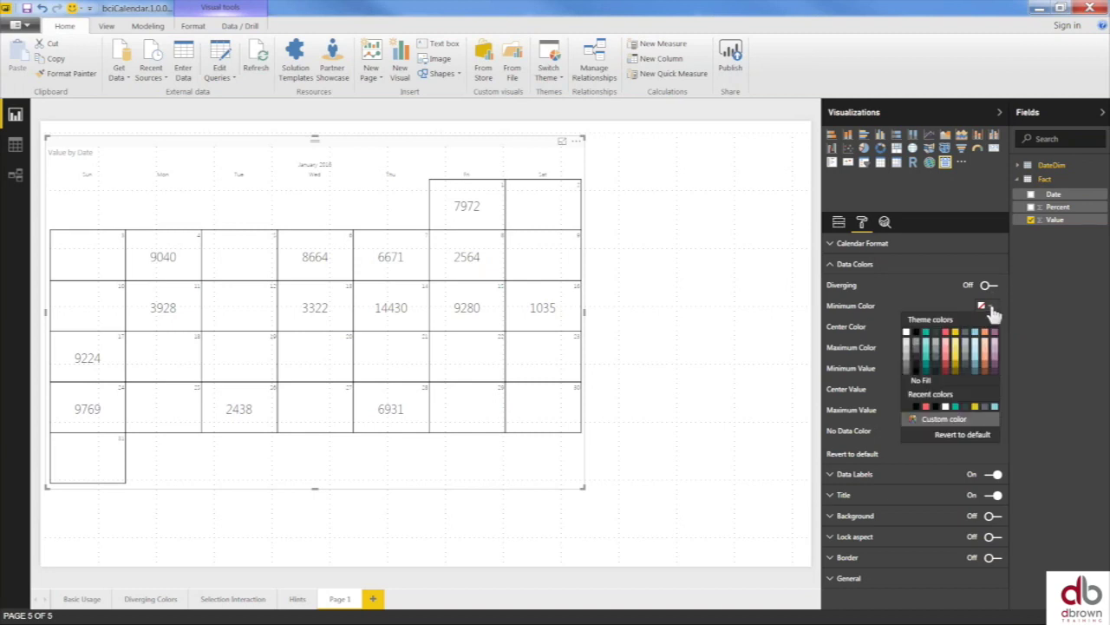
pyautogui.click(963, 340)
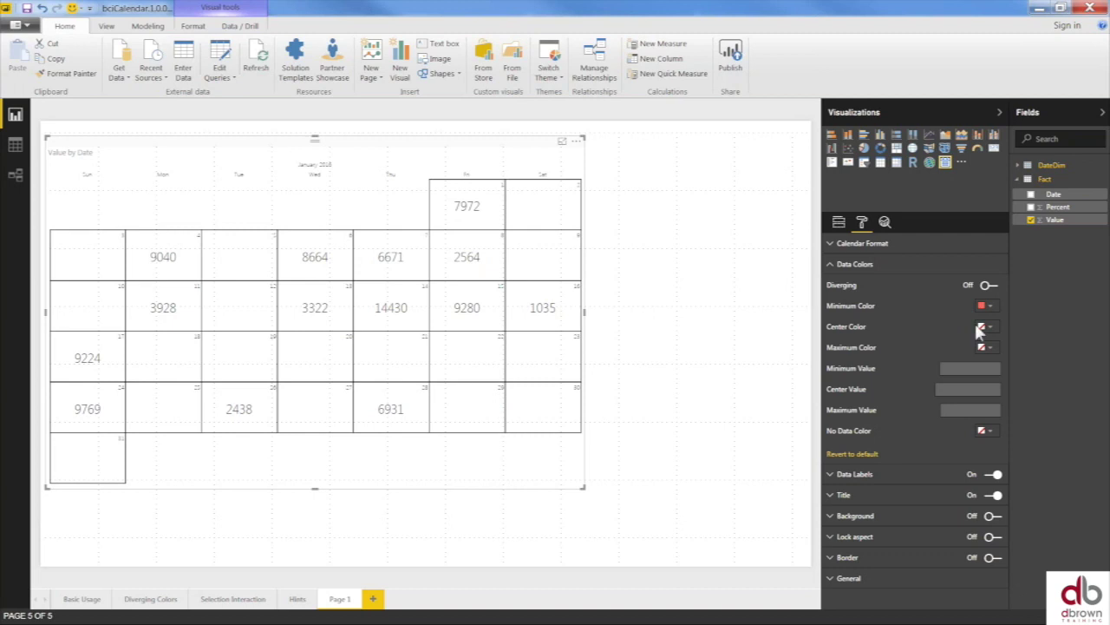
pyautogui.click(991, 328)
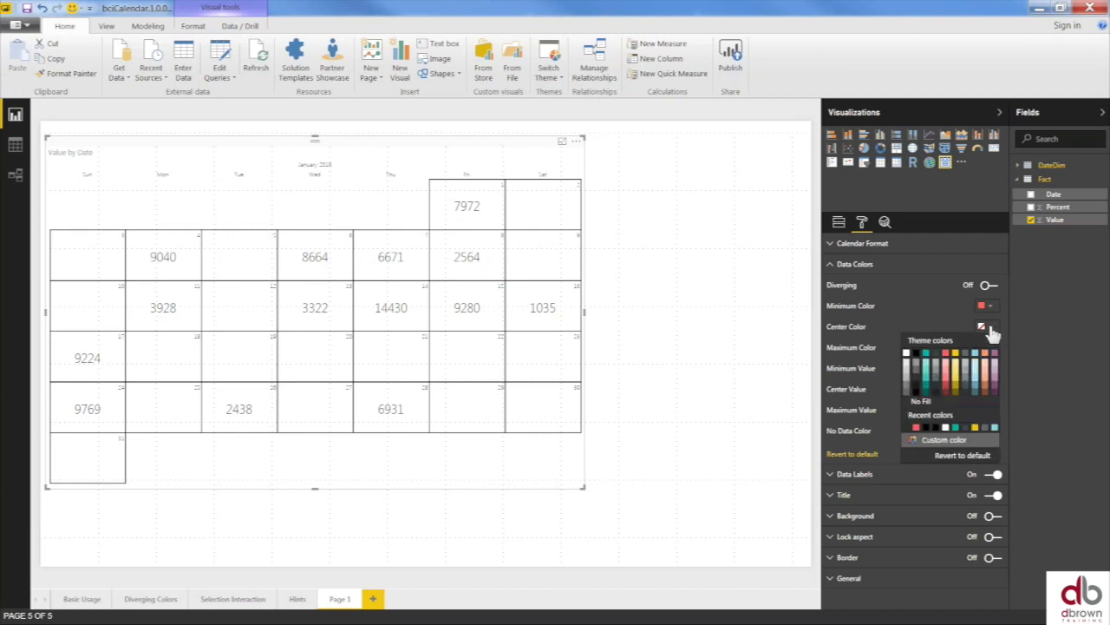
pyautogui.click(961, 358)
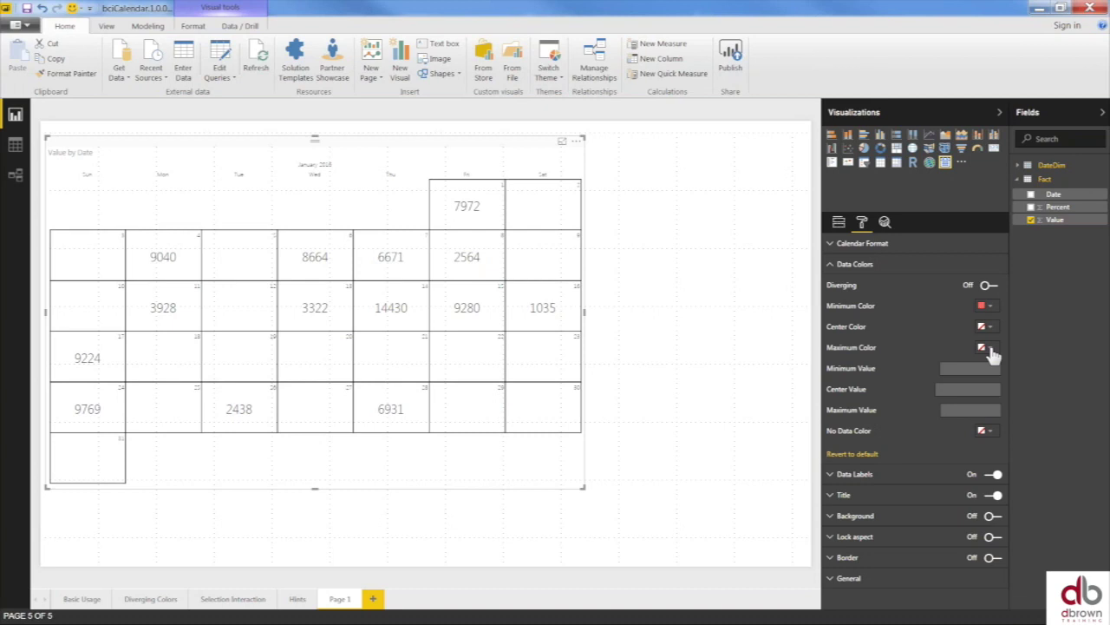
pyautogui.click(991, 349)
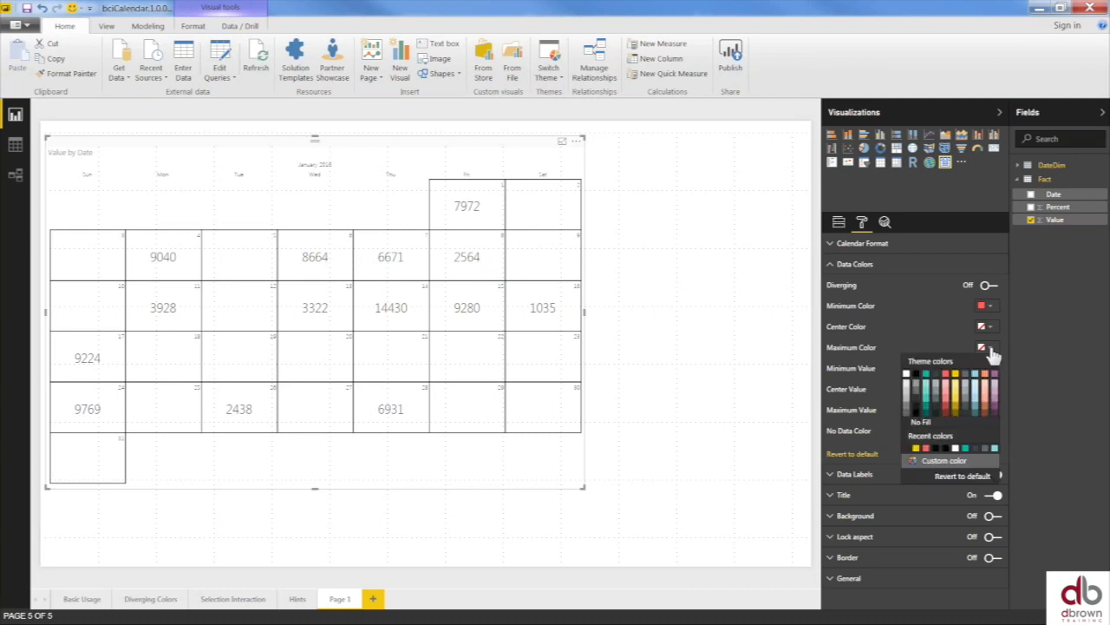
pyautogui.click(925, 377)
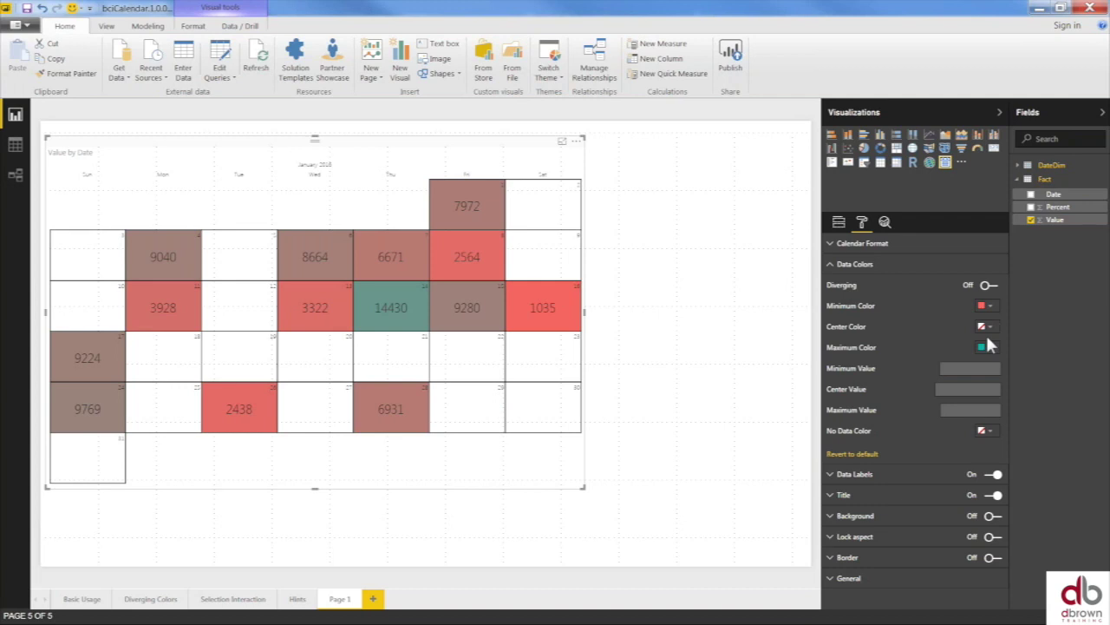
pyautogui.click(986, 327)
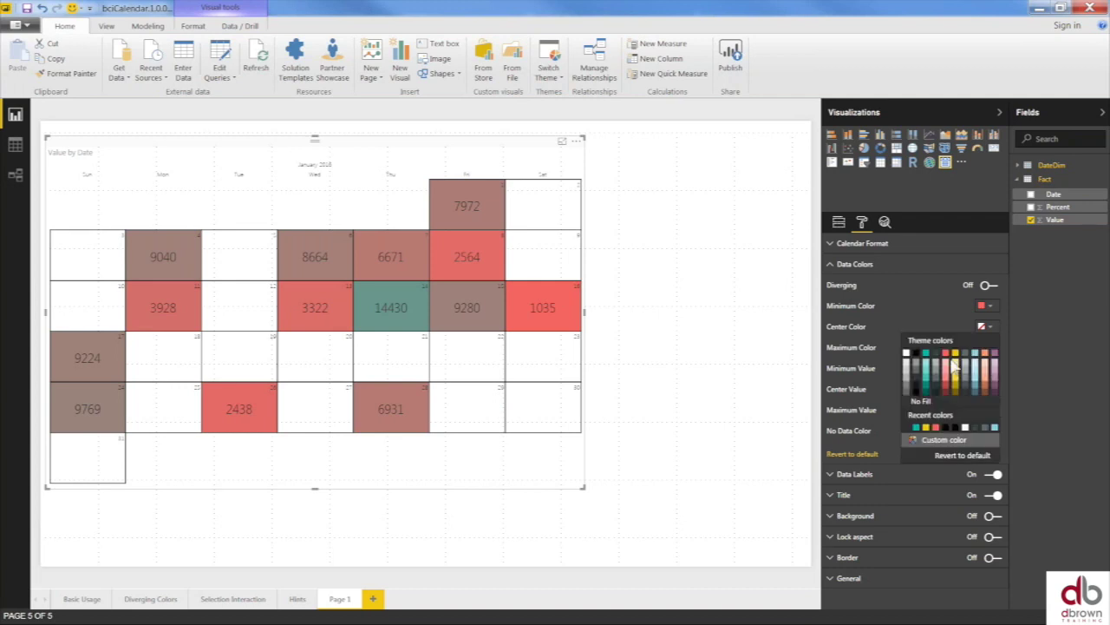
pyautogui.press('Escape')
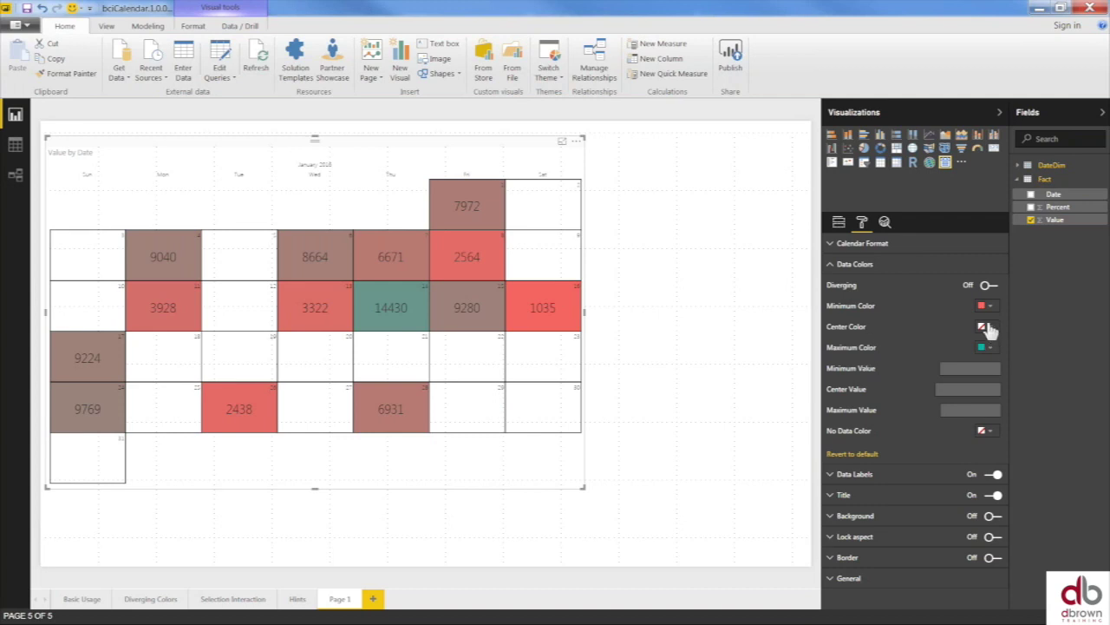
# - Turn on Diverging with a pale minimum, light blue center and teal maximum colour
pyautogui.click(991, 286)
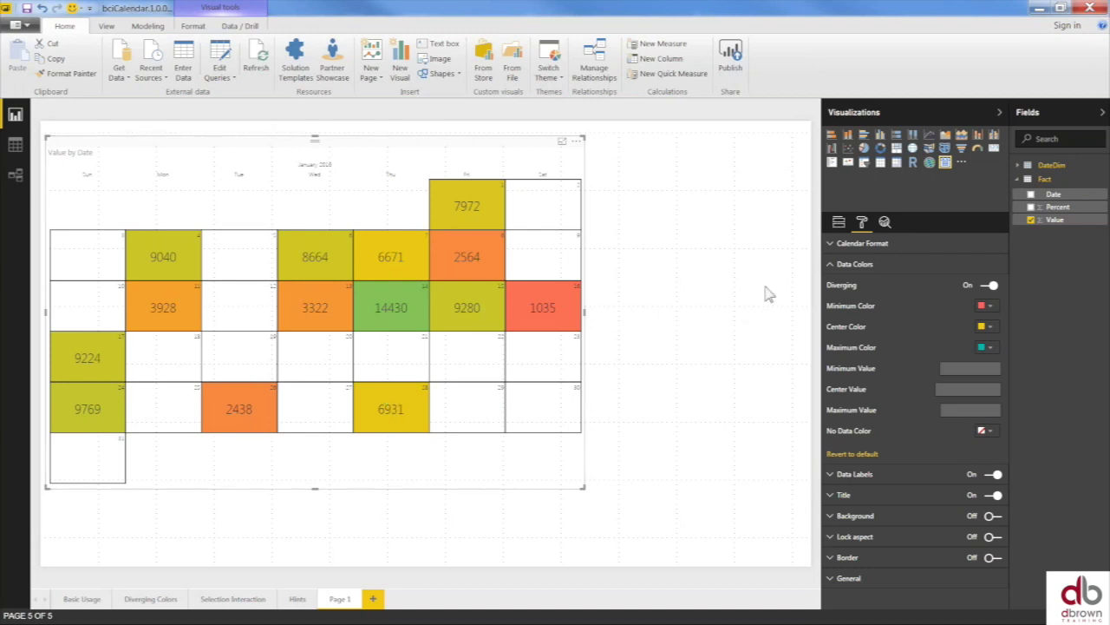
pyautogui.click(989, 307)
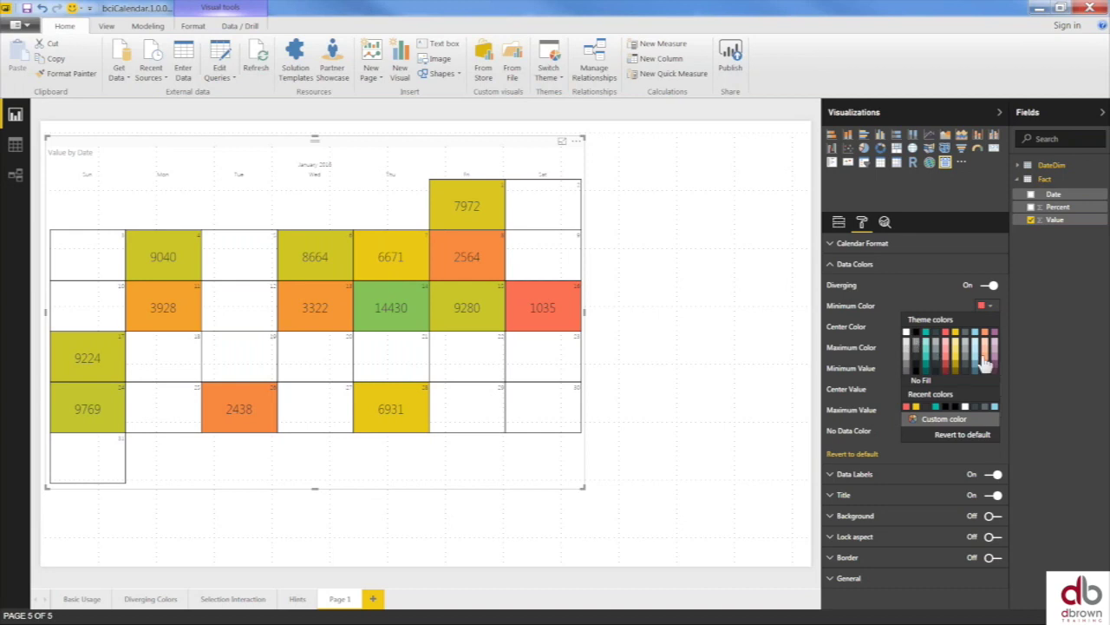
pyautogui.click(976, 347)
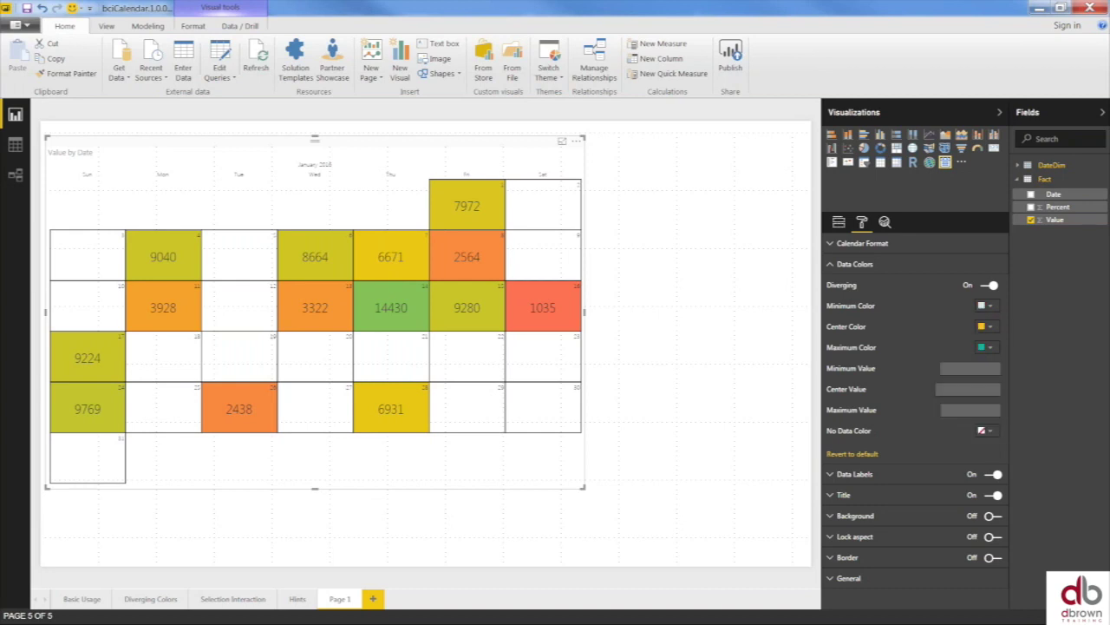
pyautogui.click(990, 327)
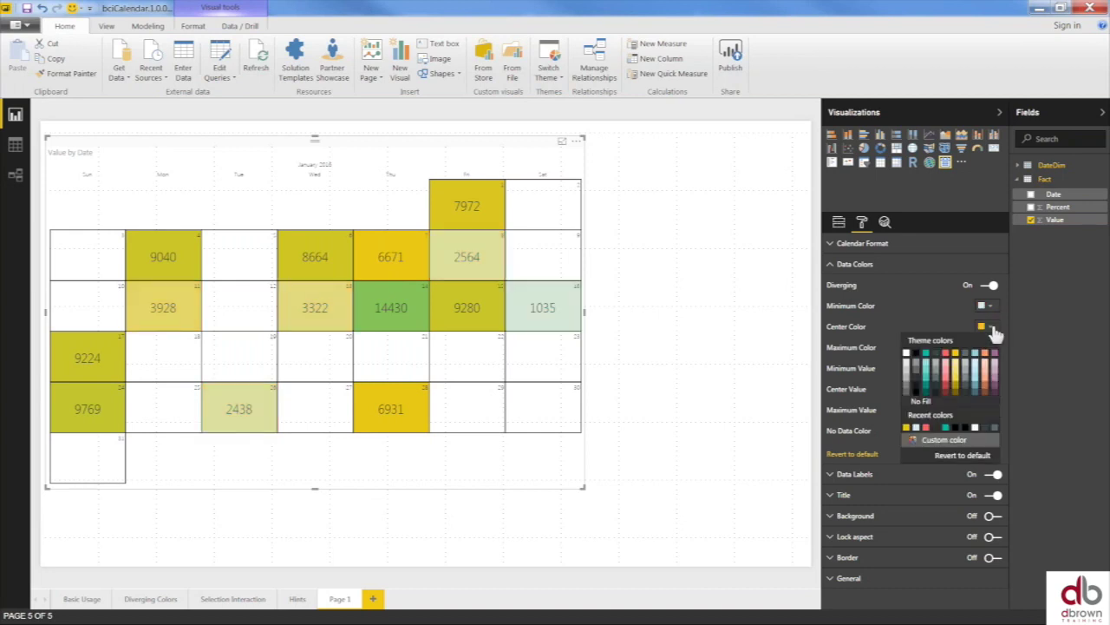
pyautogui.click(975, 382)
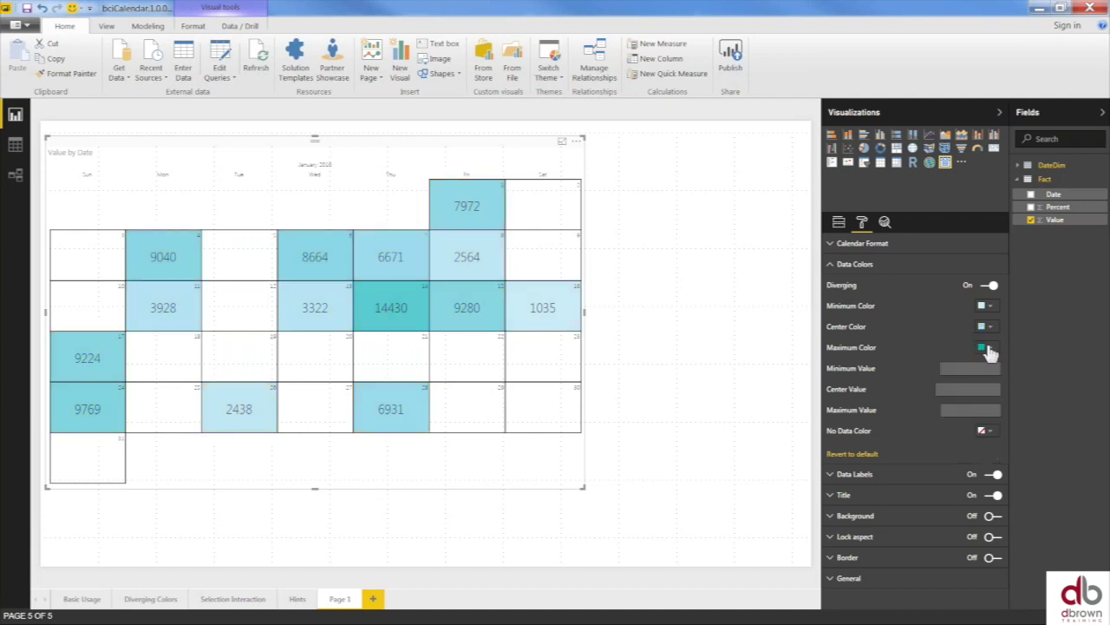
pyautogui.click(989, 348)
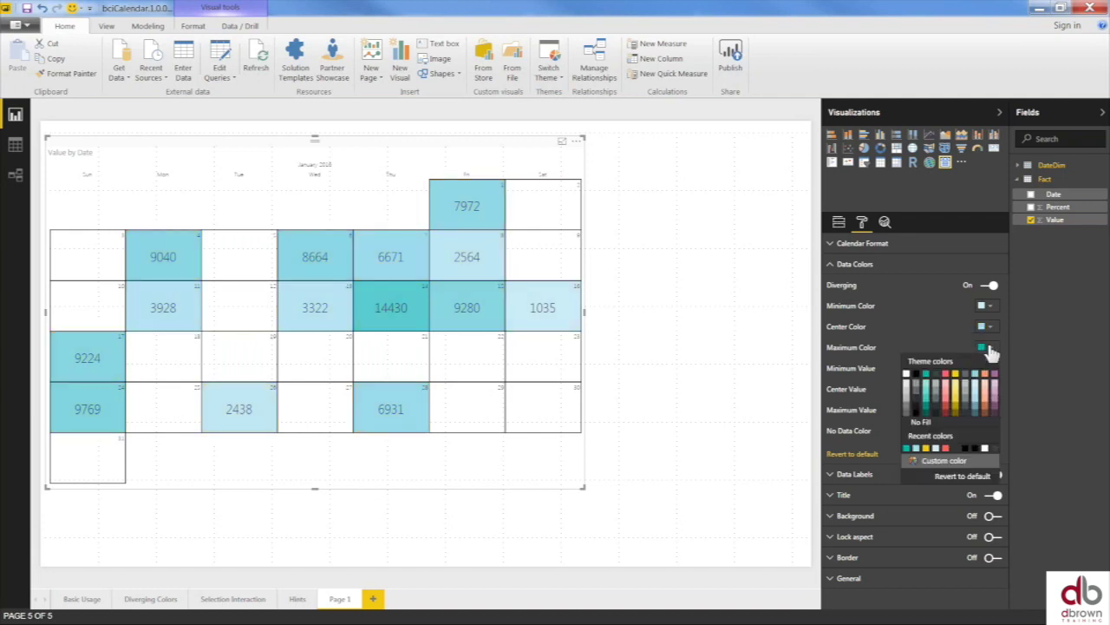
pyautogui.click(975, 405)
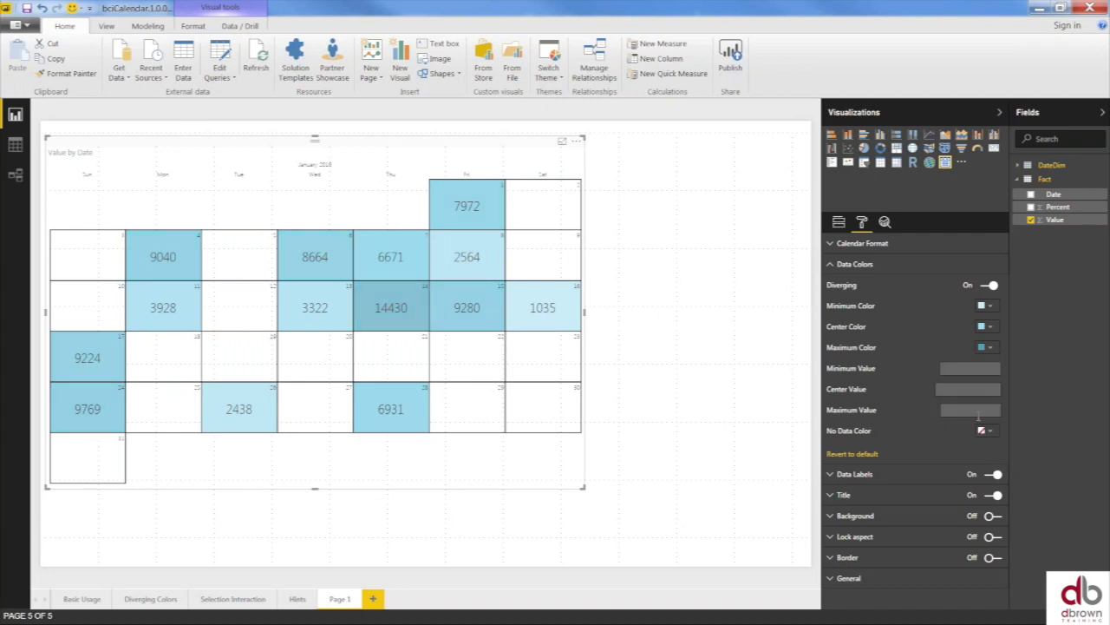
pyautogui.click(989, 348)
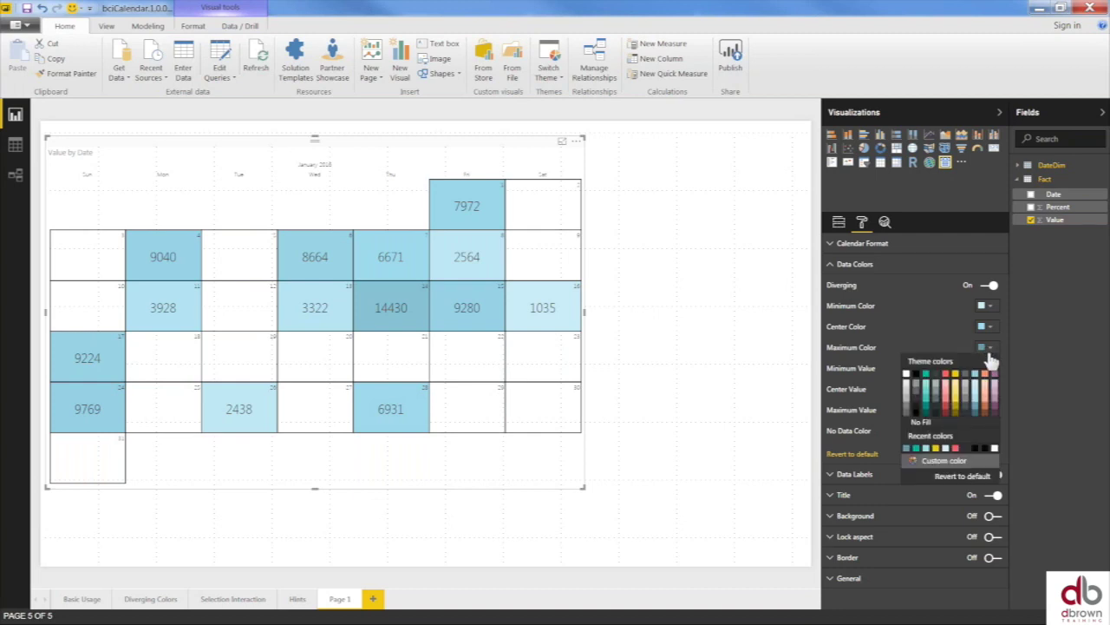
pyautogui.click(926, 374)
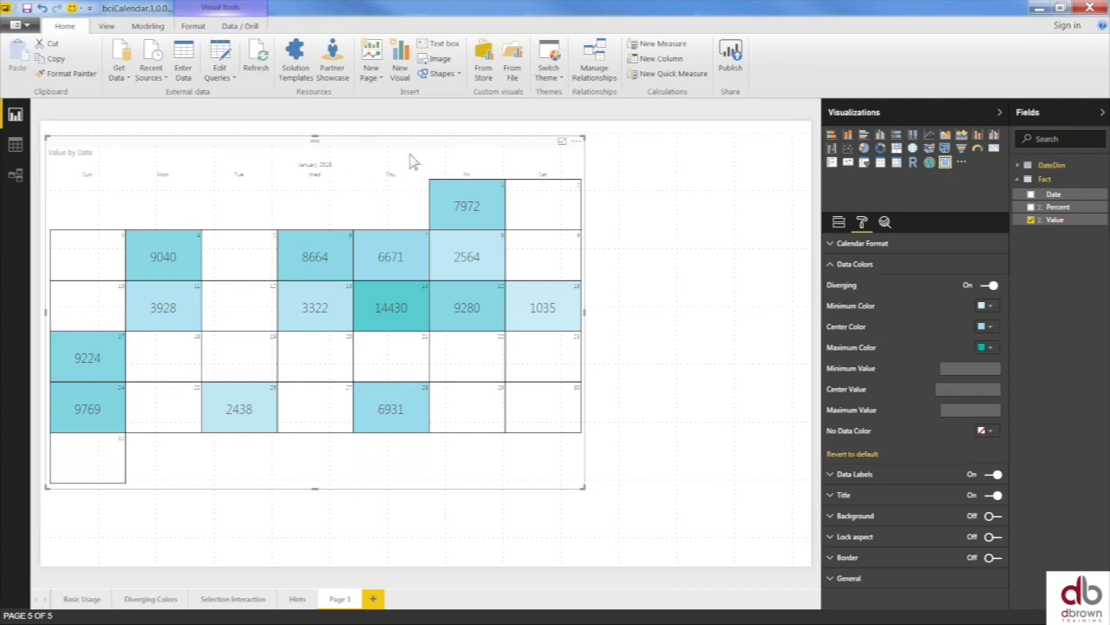
pyautogui.click(831, 264)
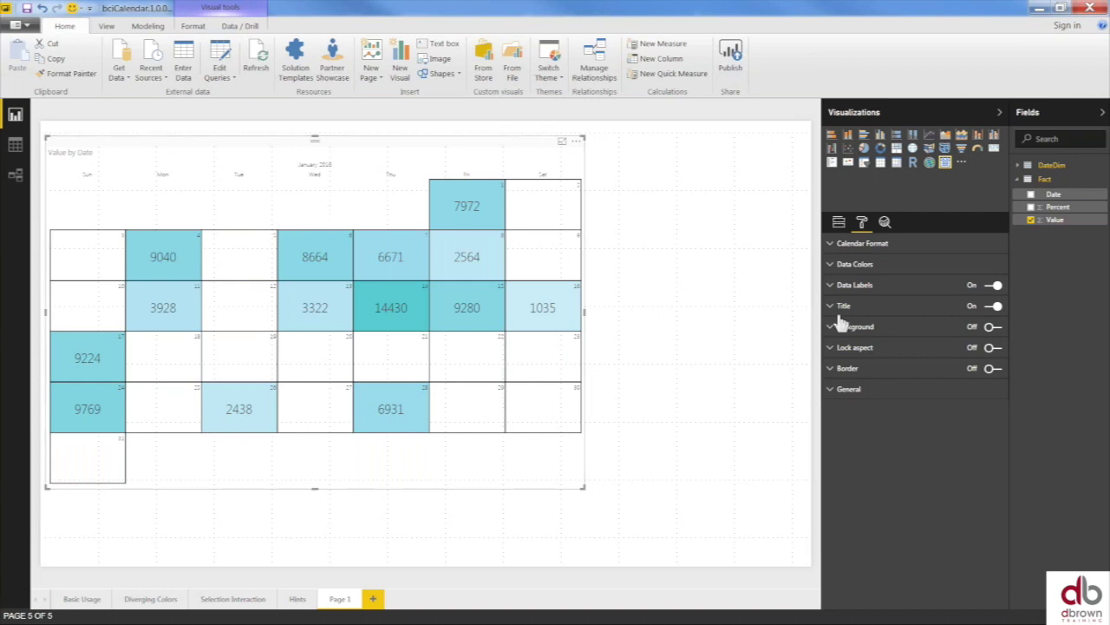
# - Turn off the Value by Date title after trying title text sizes 22 and 8
pyautogui.click(843, 309)
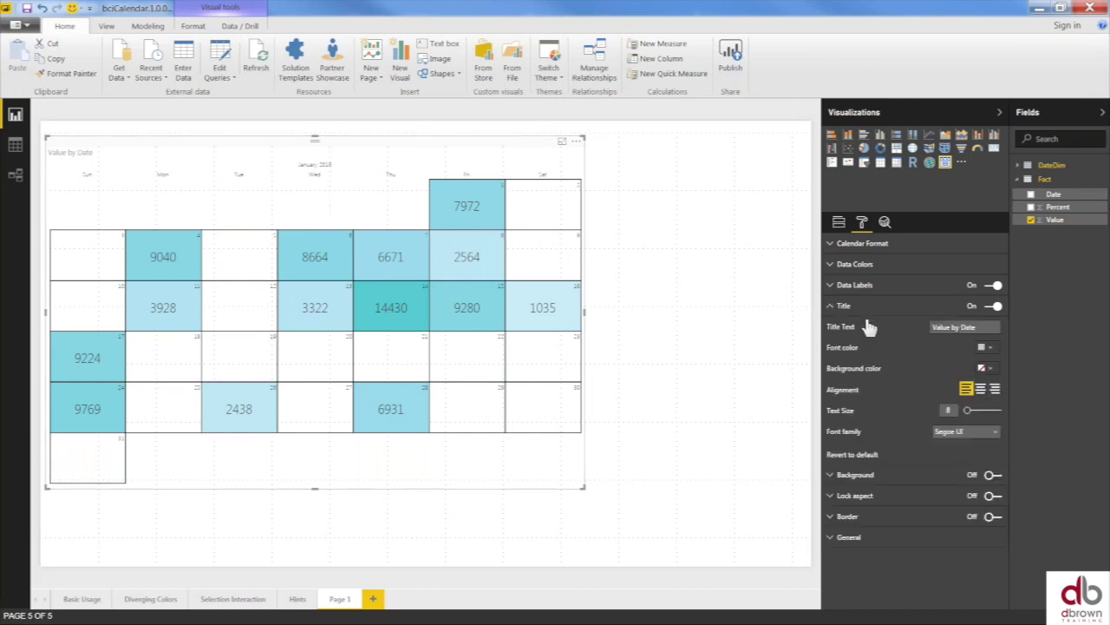
pyautogui.click(979, 412)
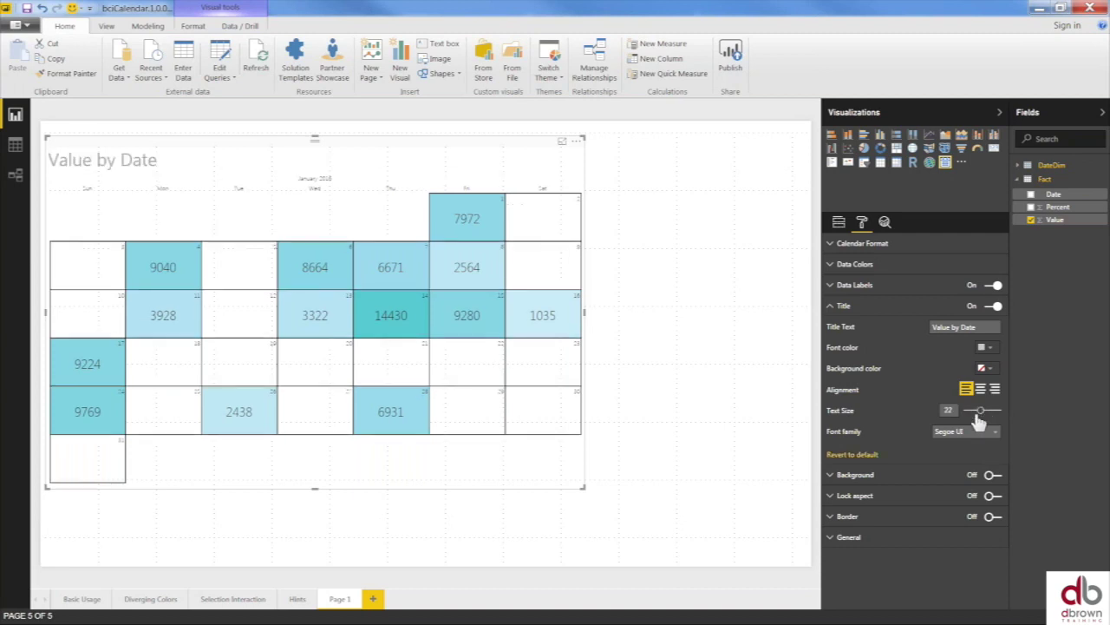
pyautogui.moveTo(979, 413); pyautogui.dragTo(967, 410)
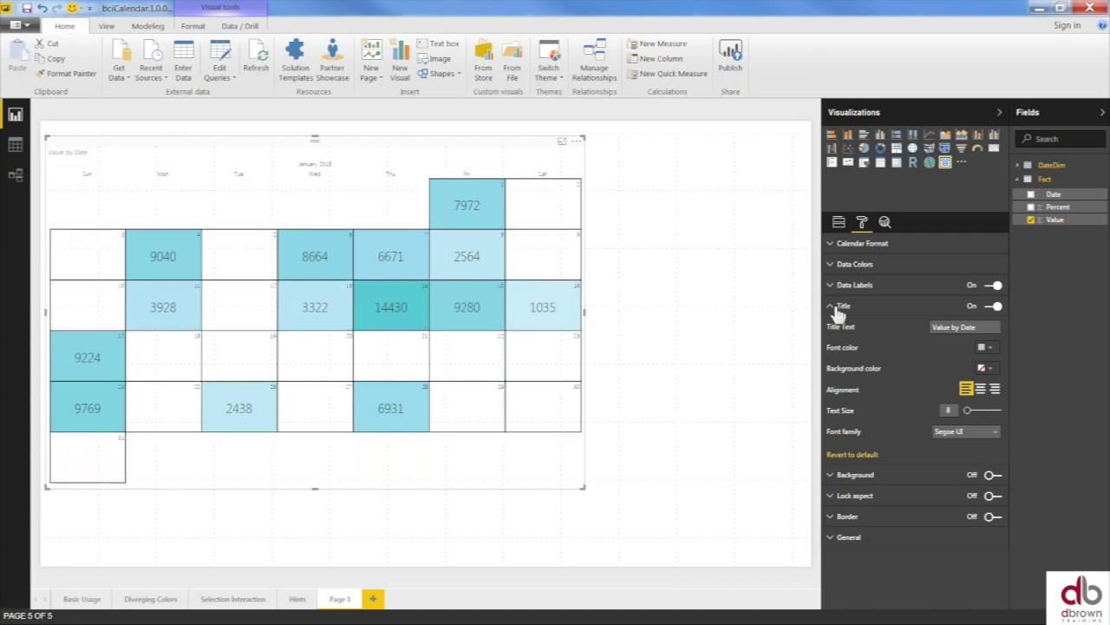
pyautogui.click(973, 308)
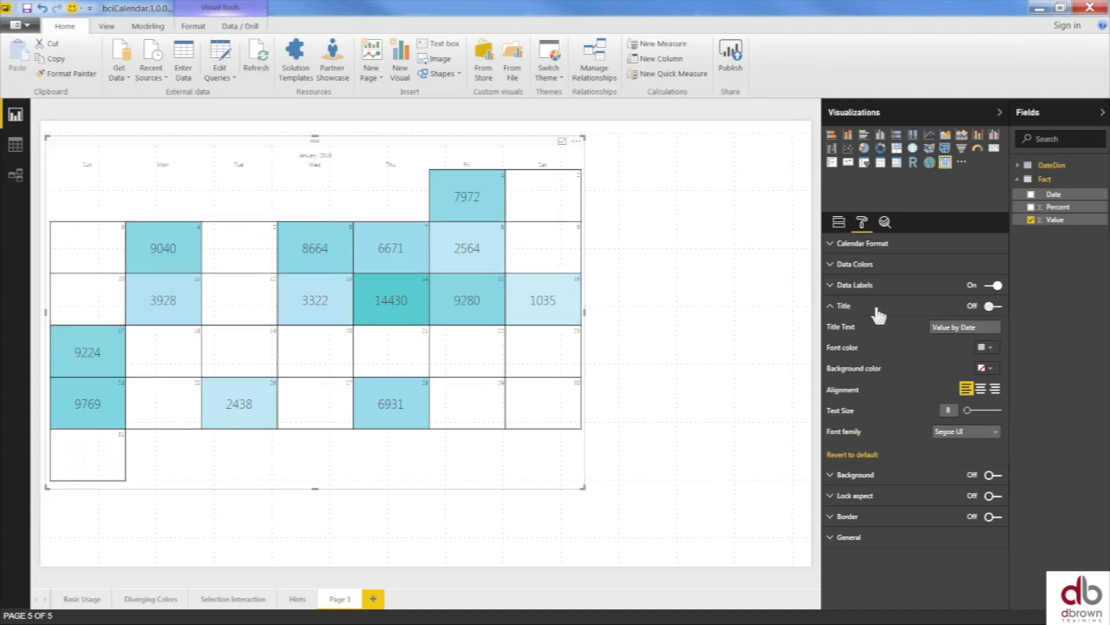
# - Inspect and collapse the Data Labels, Background, Lock aspect, Border and General sections
pyautogui.click(832, 287)
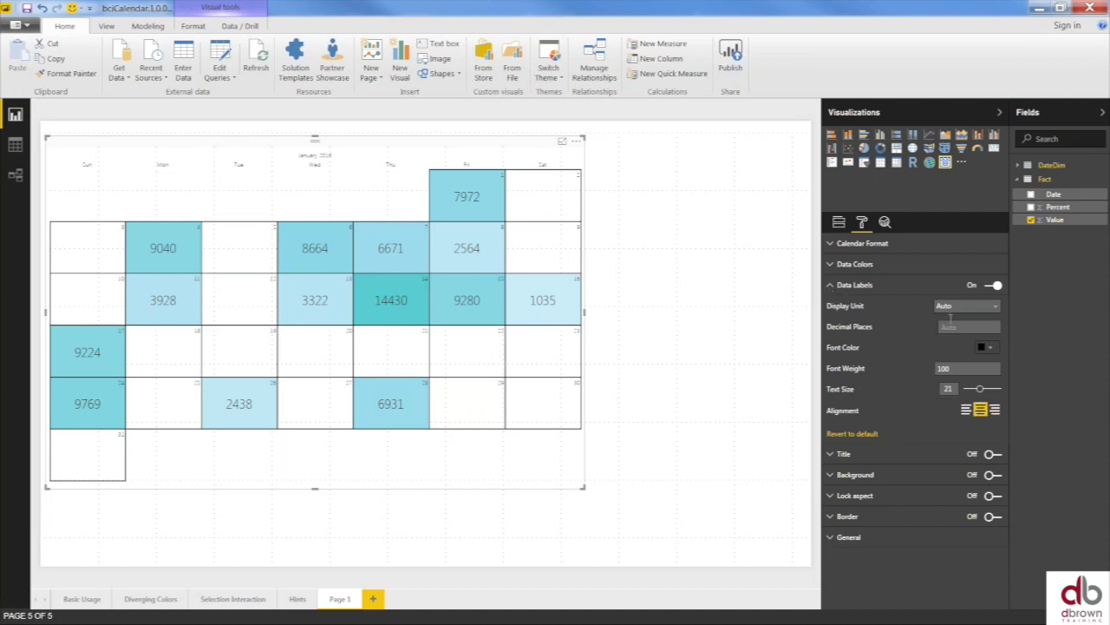
pyautogui.click(843, 286)
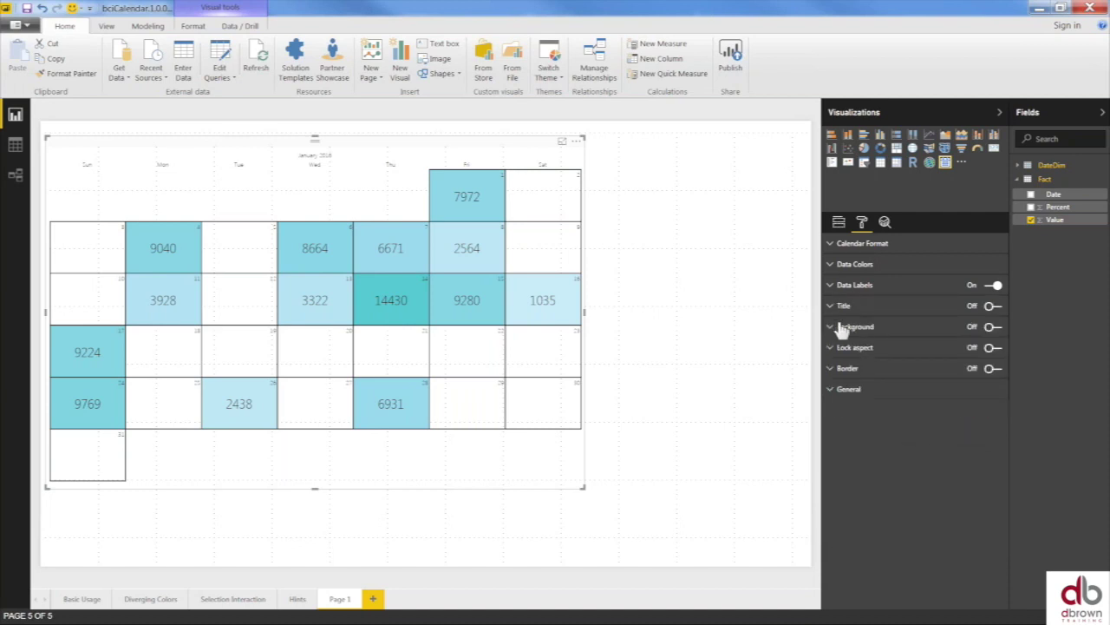
pyautogui.click(844, 330)
pyautogui.click(843, 329)
pyautogui.click(840, 351)
pyautogui.click(840, 351)
pyautogui.click(842, 371)
pyautogui.click(843, 371)
pyautogui.click(844, 394)
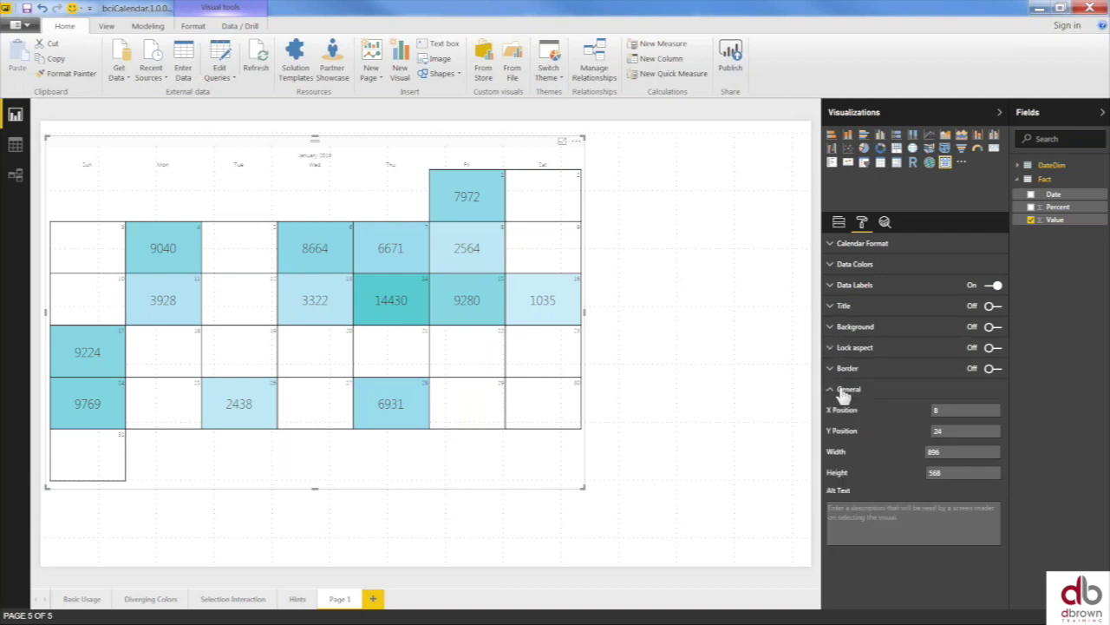
pyautogui.click(840, 392)
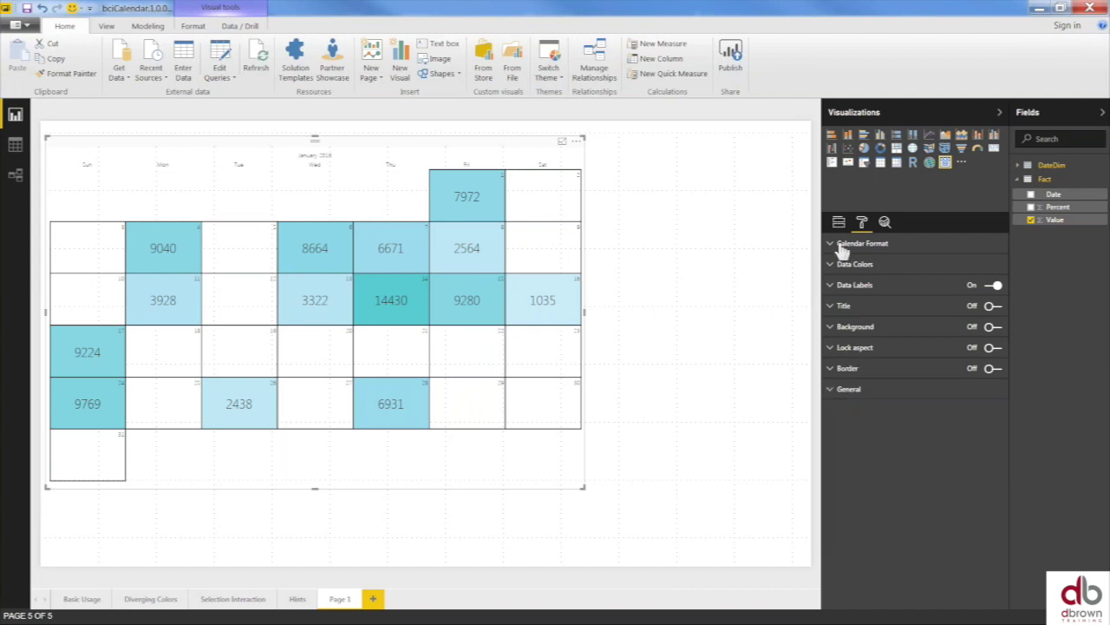
# - Set the Calendar Format font weight to 300 and text size to 22
pyautogui.click(839, 247)
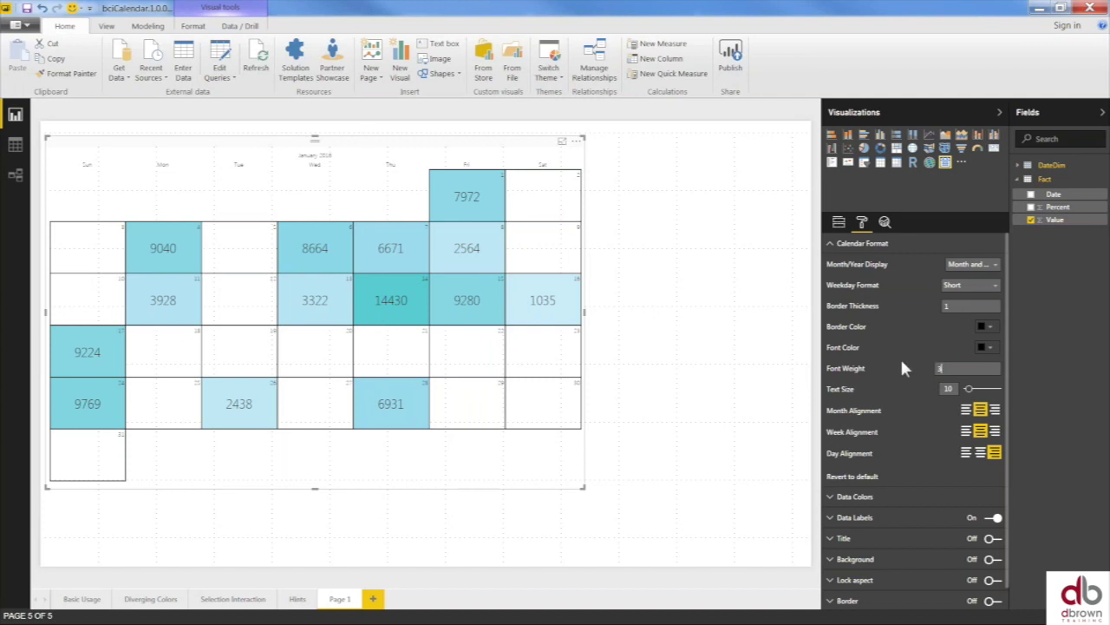
pyautogui.write('00')
pyautogui.moveTo(969, 390); pyautogui.dragTo(984, 396)
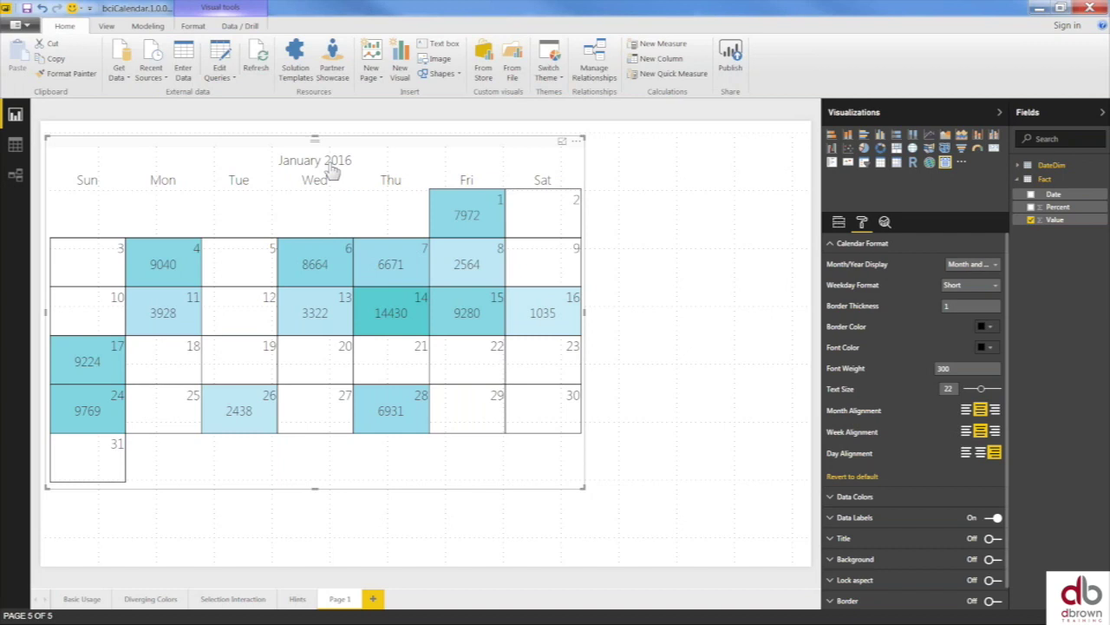
pyautogui.click(678, 217)
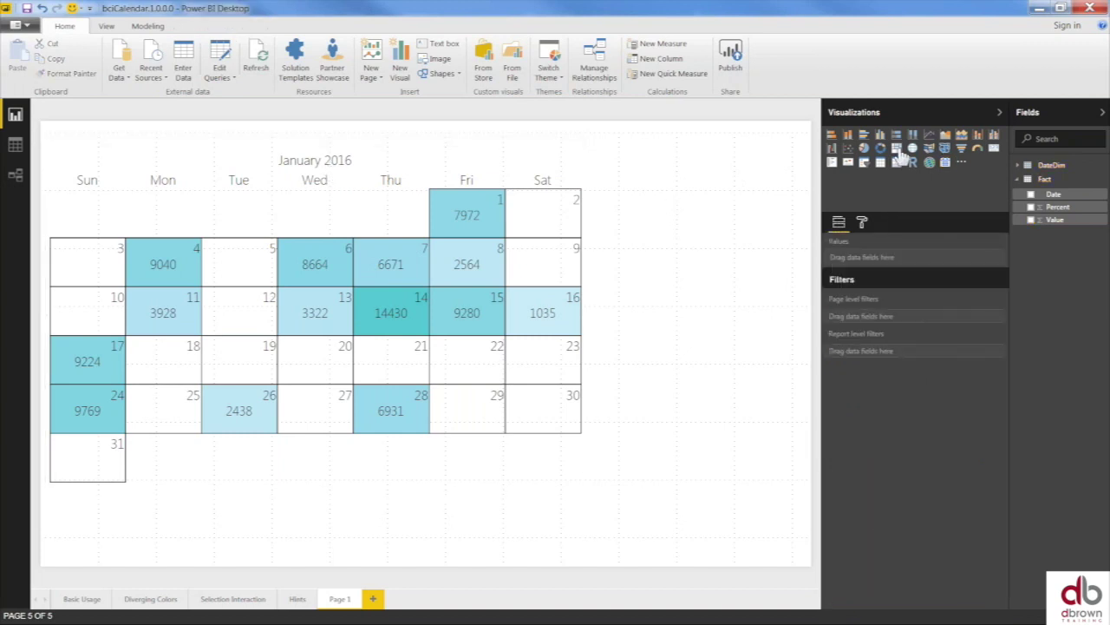
# - Insert a treemap to the right of the calendar and stretch it taller
pyautogui.click(898, 150)
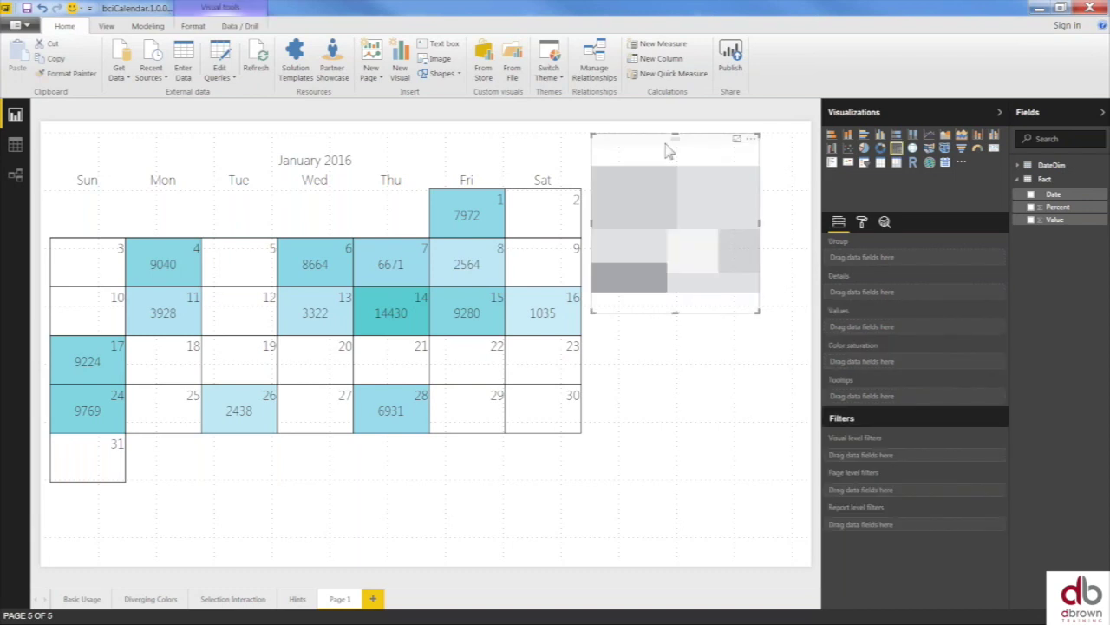
pyautogui.moveTo(688, 149); pyautogui.dragTo(736, 152)
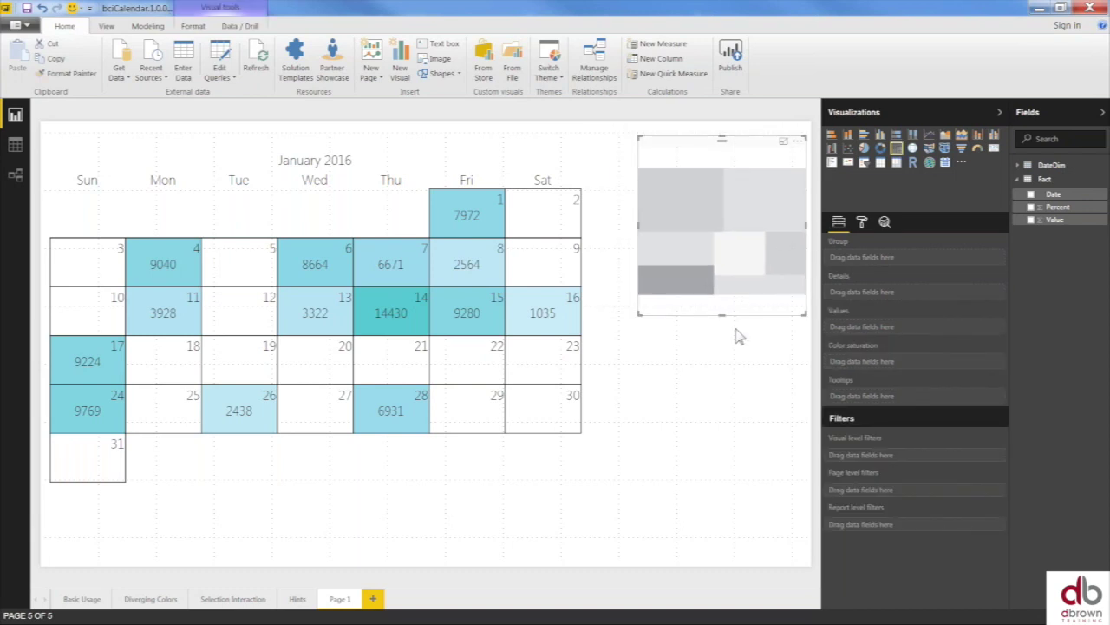
pyautogui.moveTo(721, 314); pyautogui.dragTo(721, 506)
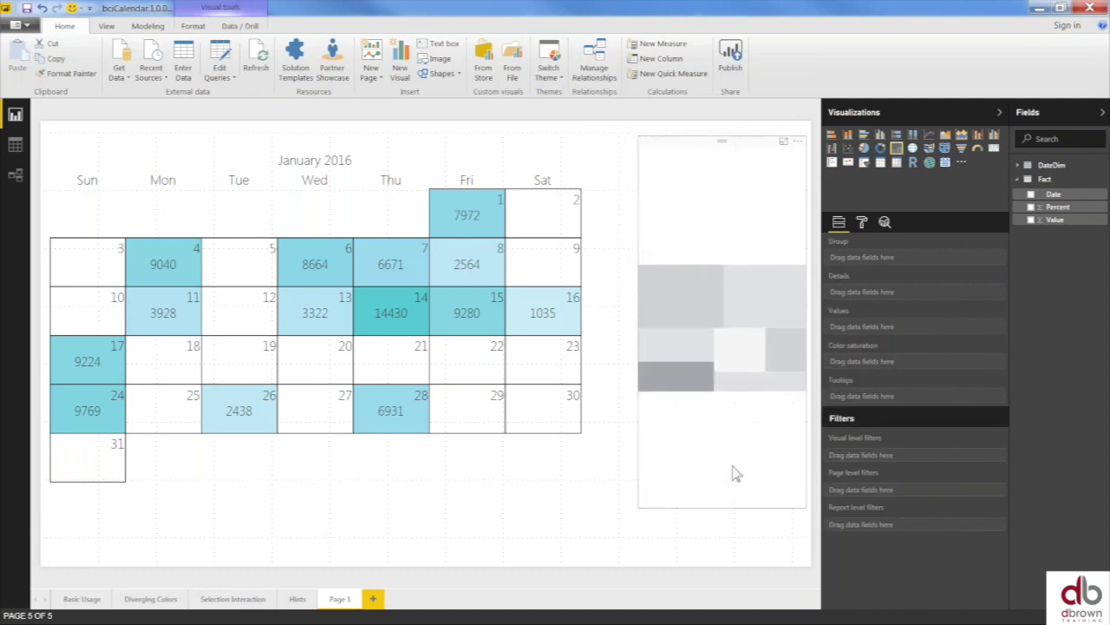
# - Give the treemap Fact Percent as values and DateDim YearMonthShort as the group
pyautogui.click(1032, 208)
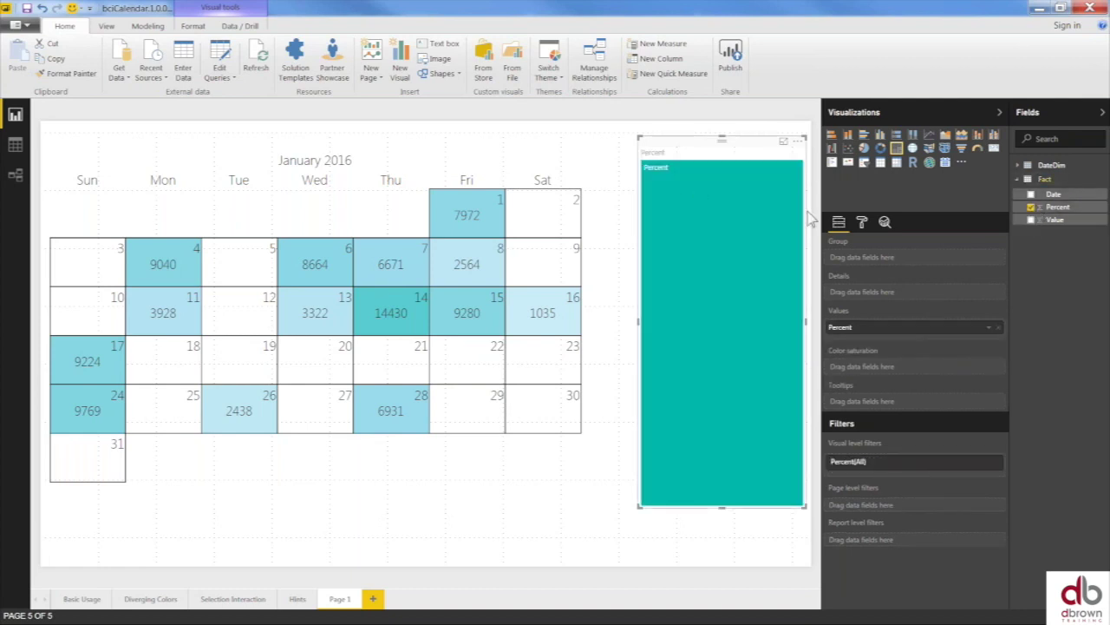
pyautogui.click(1020, 178)
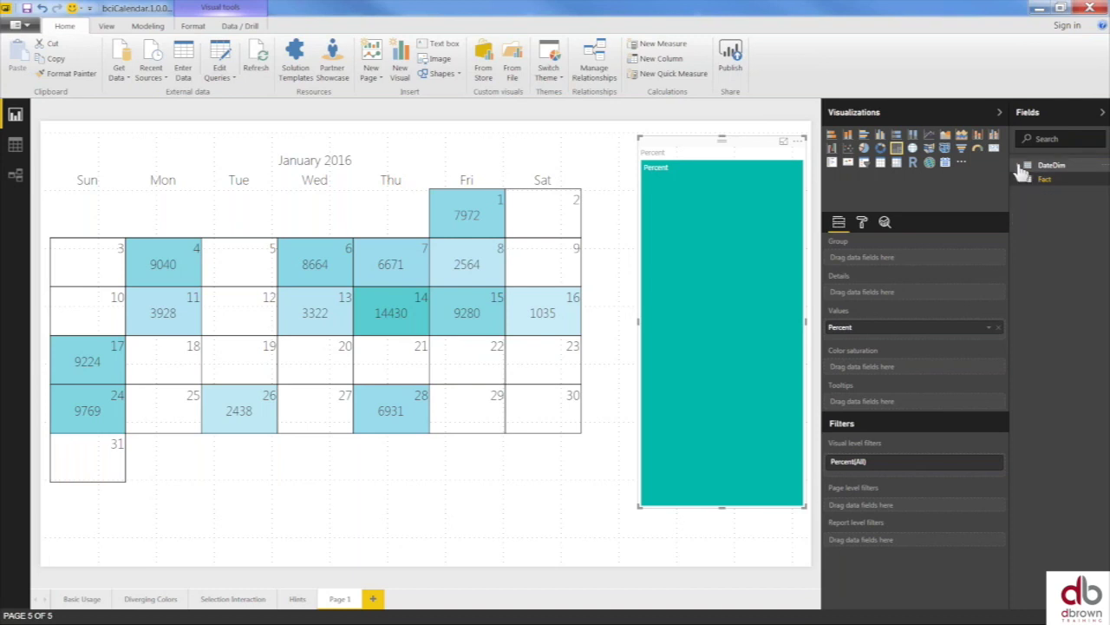
pyautogui.click(1027, 170)
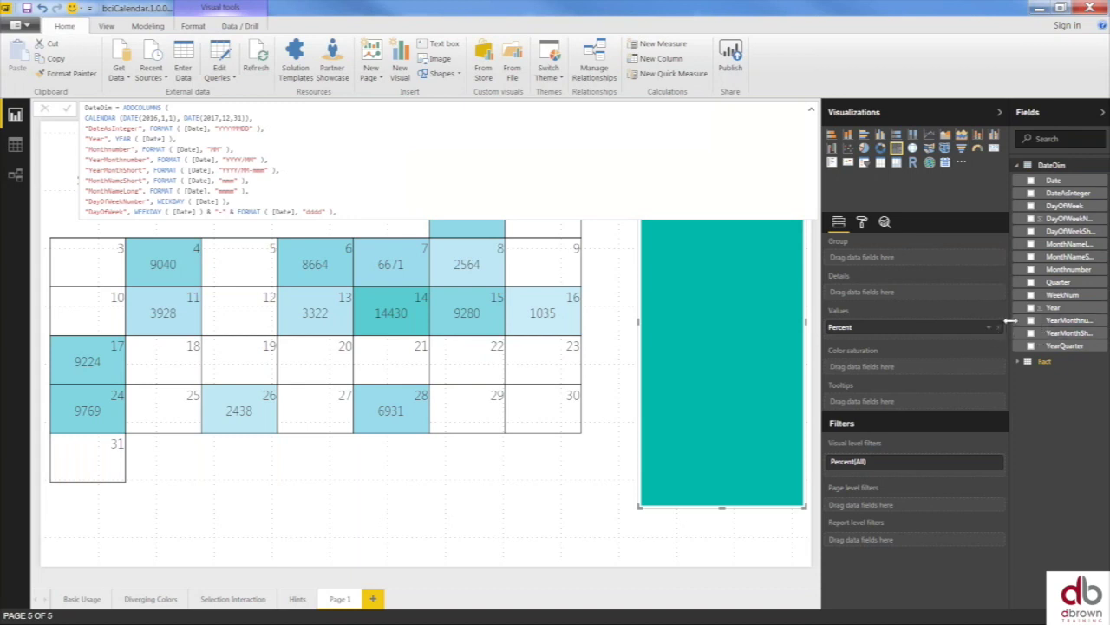
pyautogui.moveTo(1010, 321); pyautogui.dragTo(931, 344)
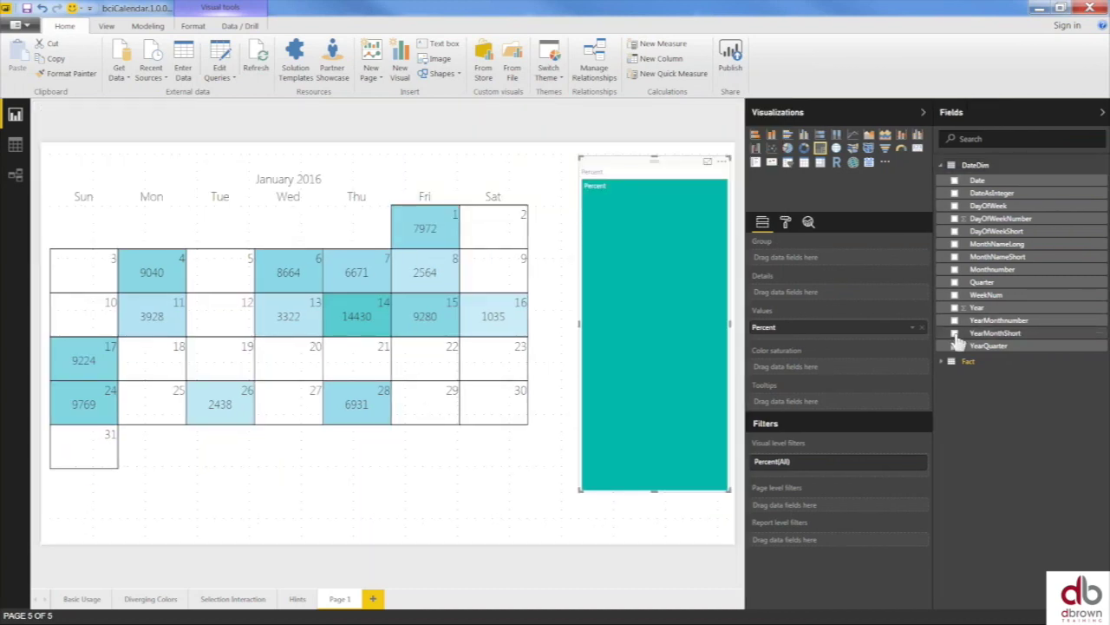
pyautogui.click(955, 334)
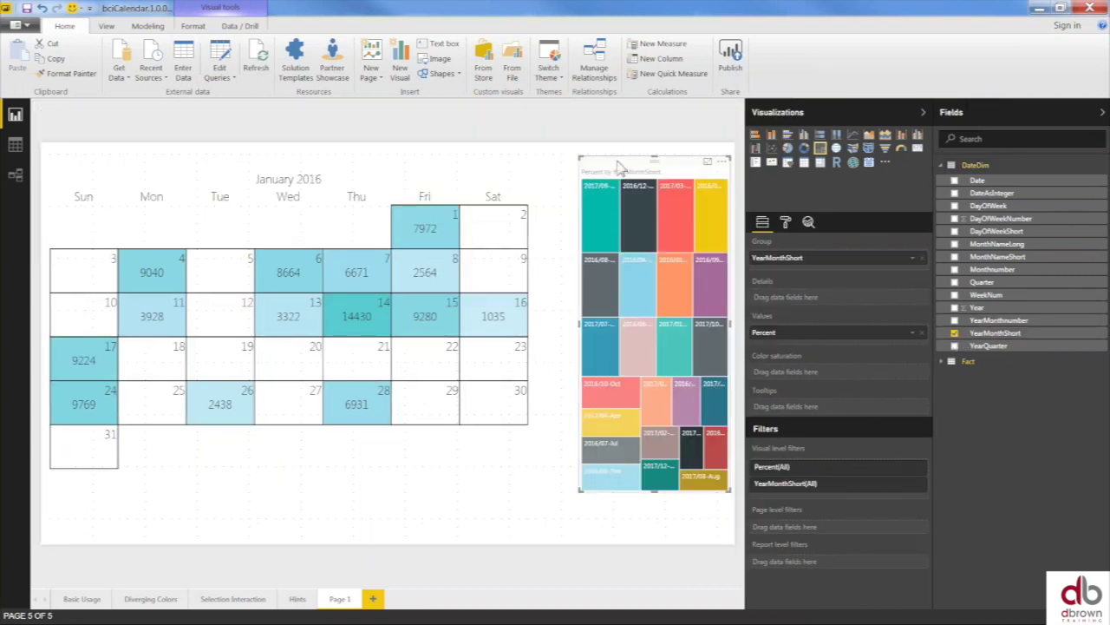
# - Nudge and widen the treemap toward the calendar, then clear a test tile highlight
pyautogui.moveTo(639, 165); pyautogui.dragTo(633, 171)
pyautogui.click(555, 213)
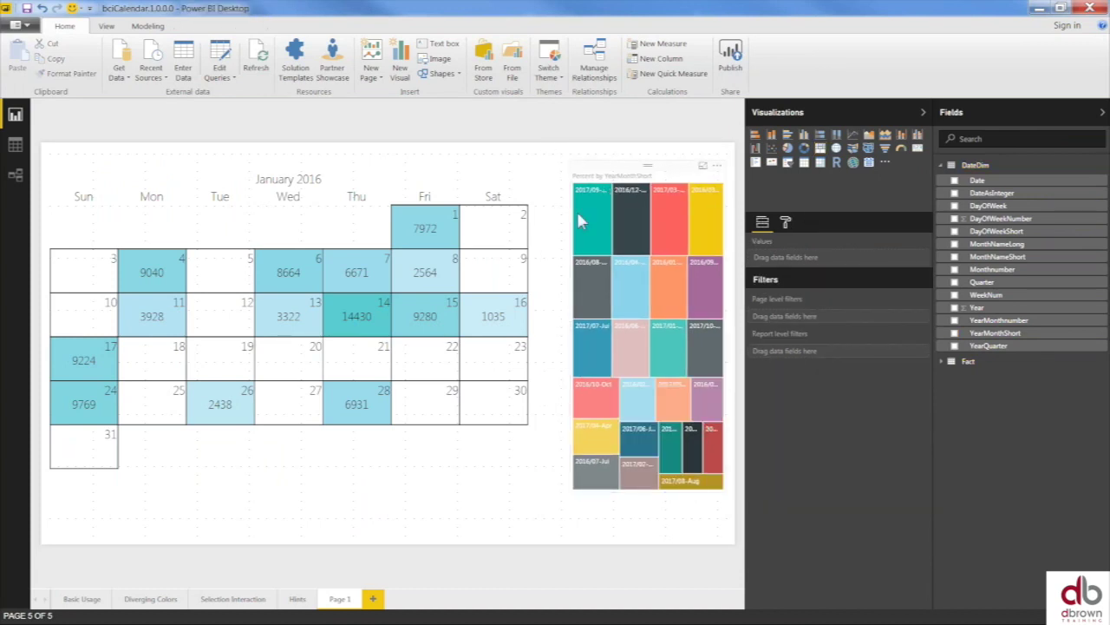
pyautogui.click(598, 214)
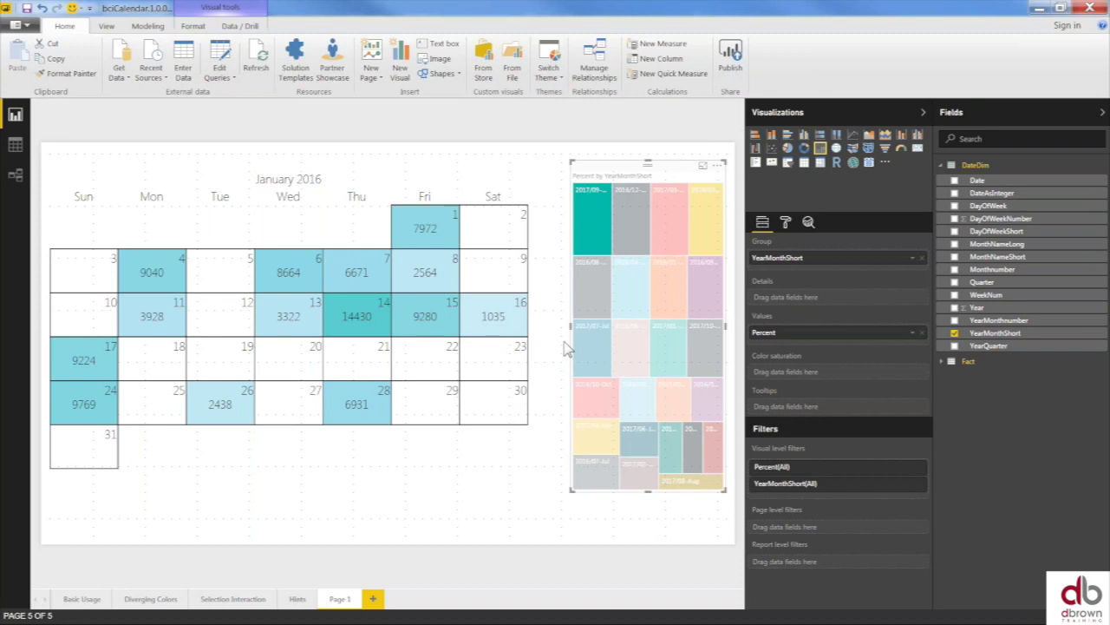
pyautogui.moveTo(564, 326); pyautogui.dragTo(548, 326)
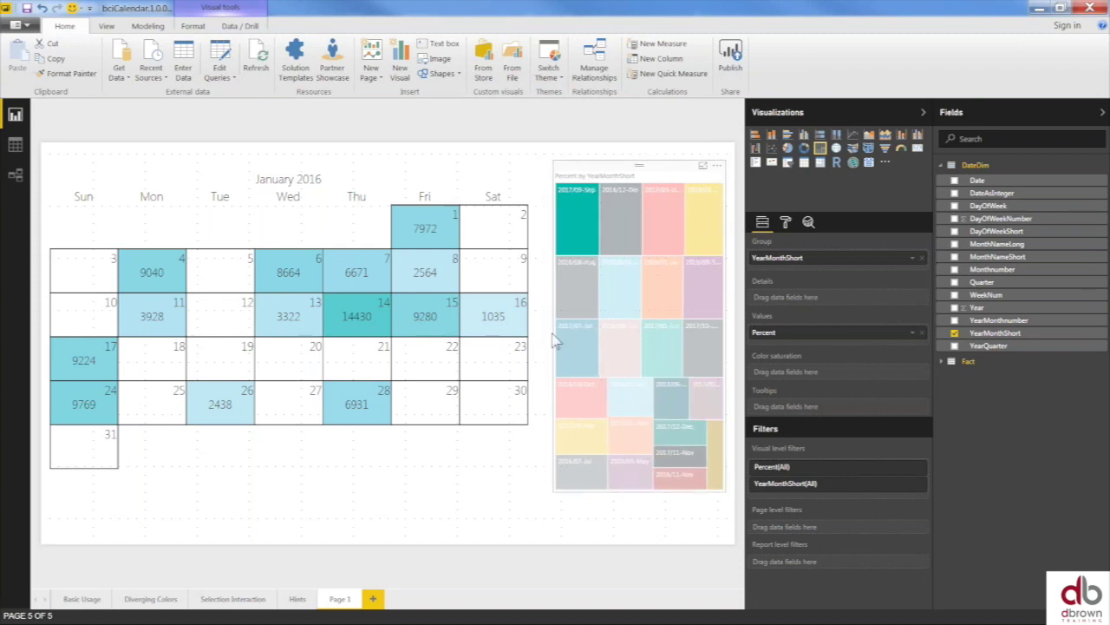
pyautogui.click(621, 276)
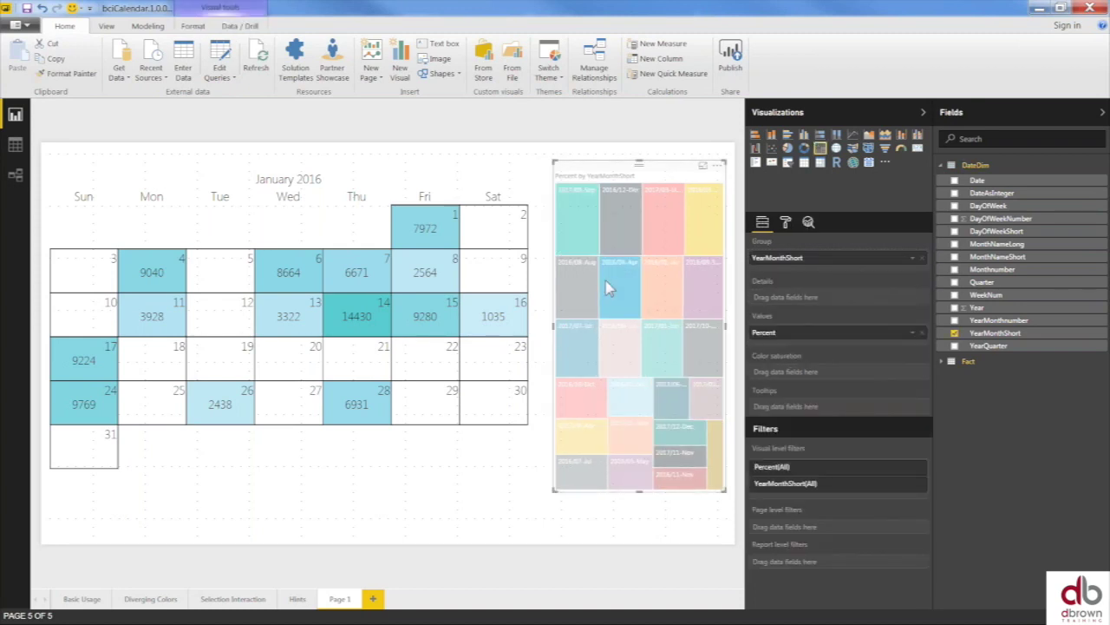
pyautogui.click(559, 263)
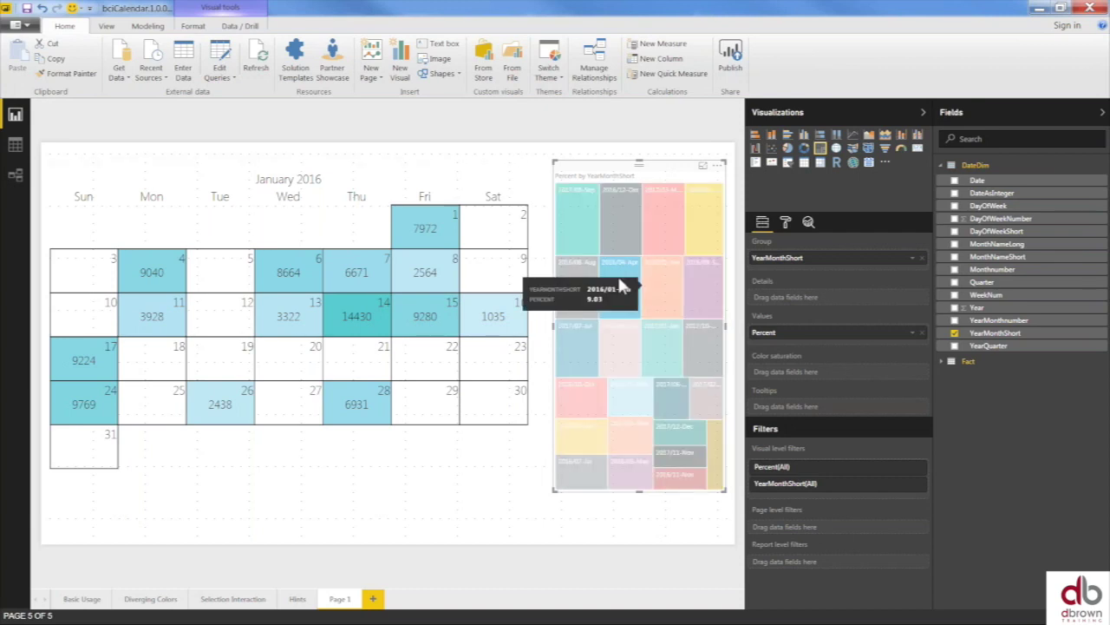
# - Convert the treemap to a slicer and step through March to August 2016, ending on 2016/08-Aug
pyautogui.click(788, 165)
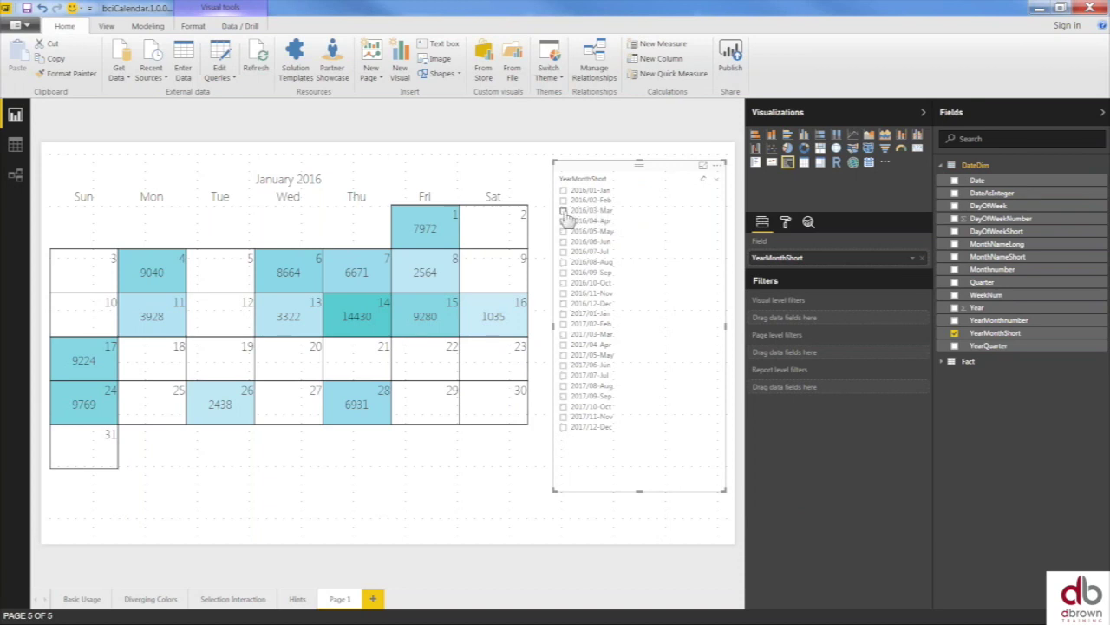
pyautogui.click(563, 211)
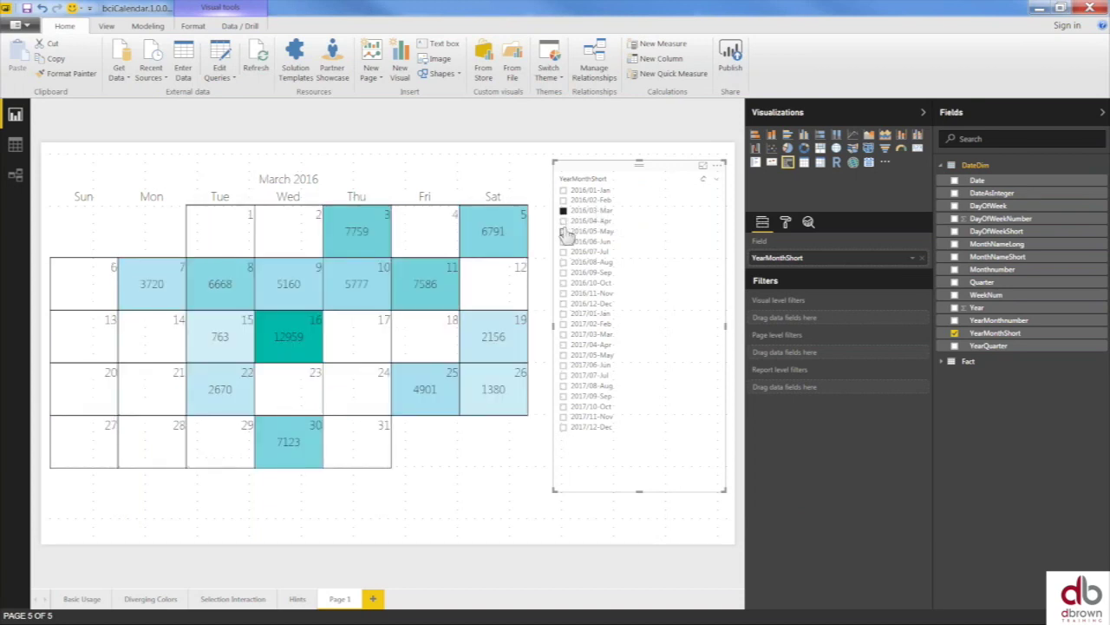
pyautogui.click(563, 223)
pyautogui.click(563, 232)
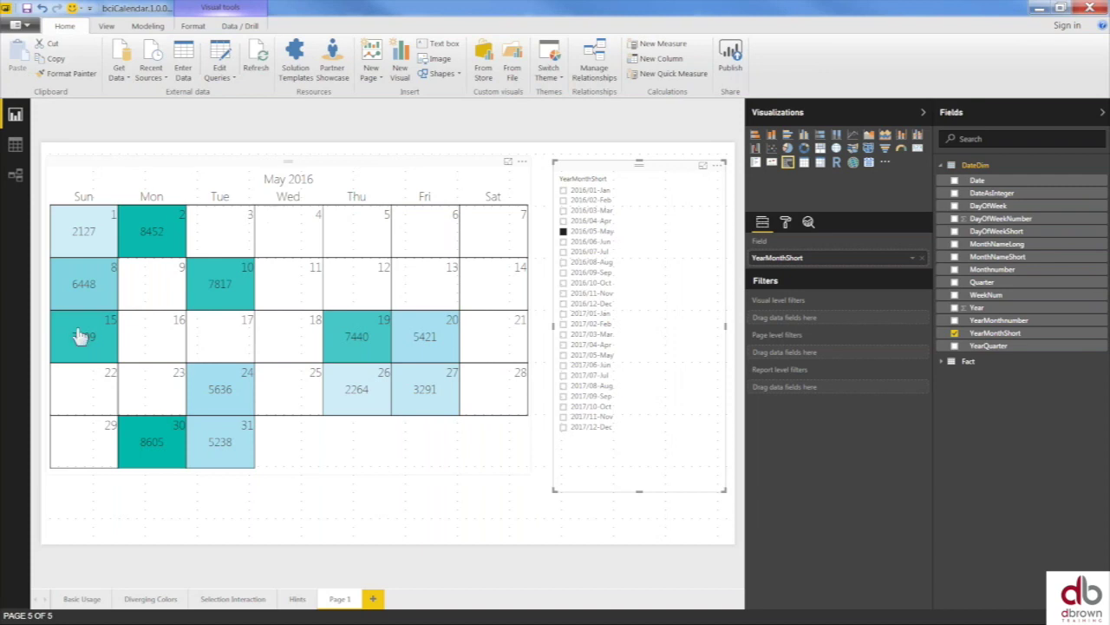
pyautogui.click(563, 241)
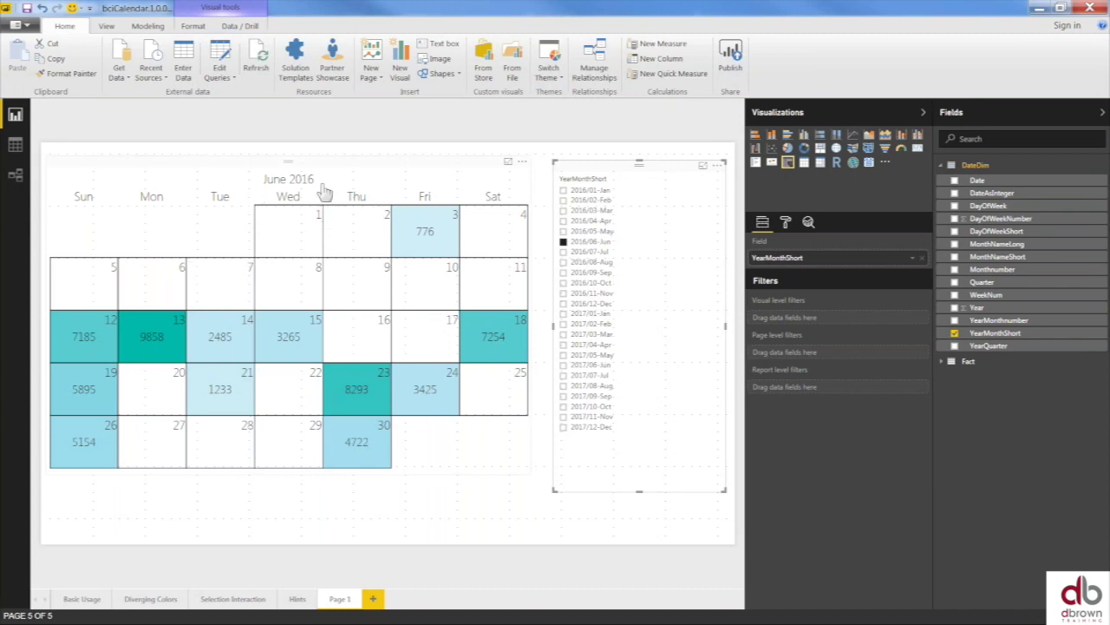
pyautogui.click(564, 252)
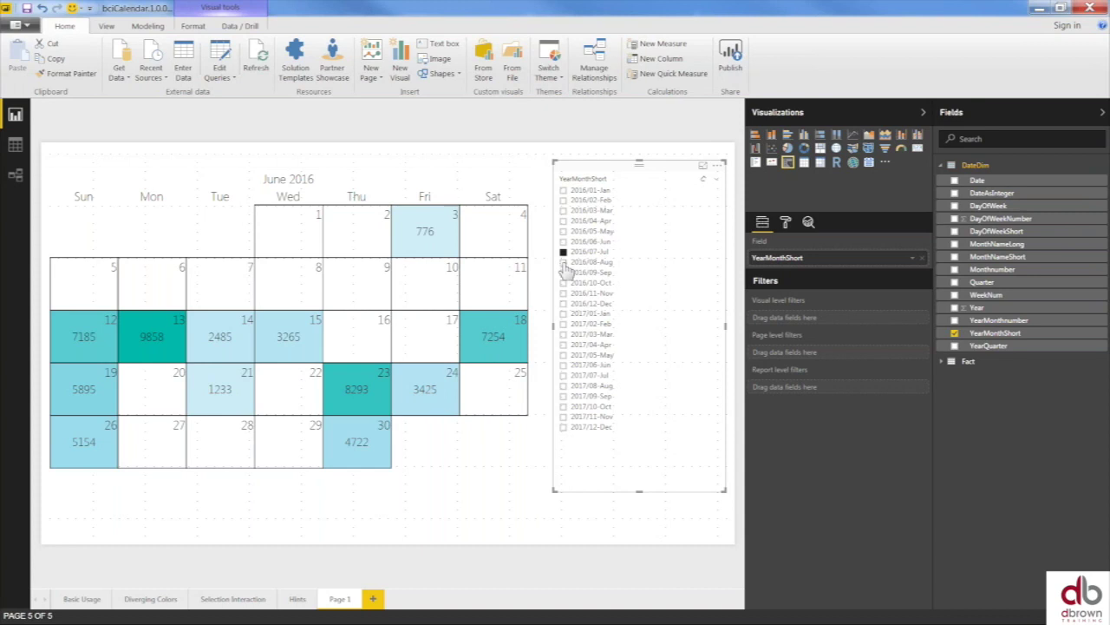
pyautogui.click(564, 261)
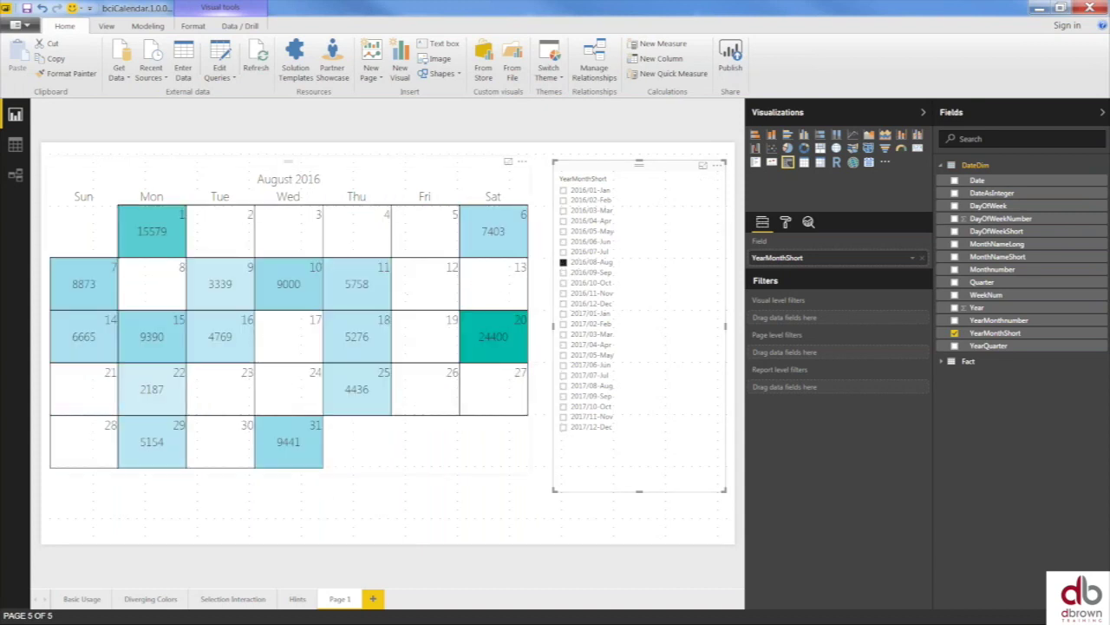
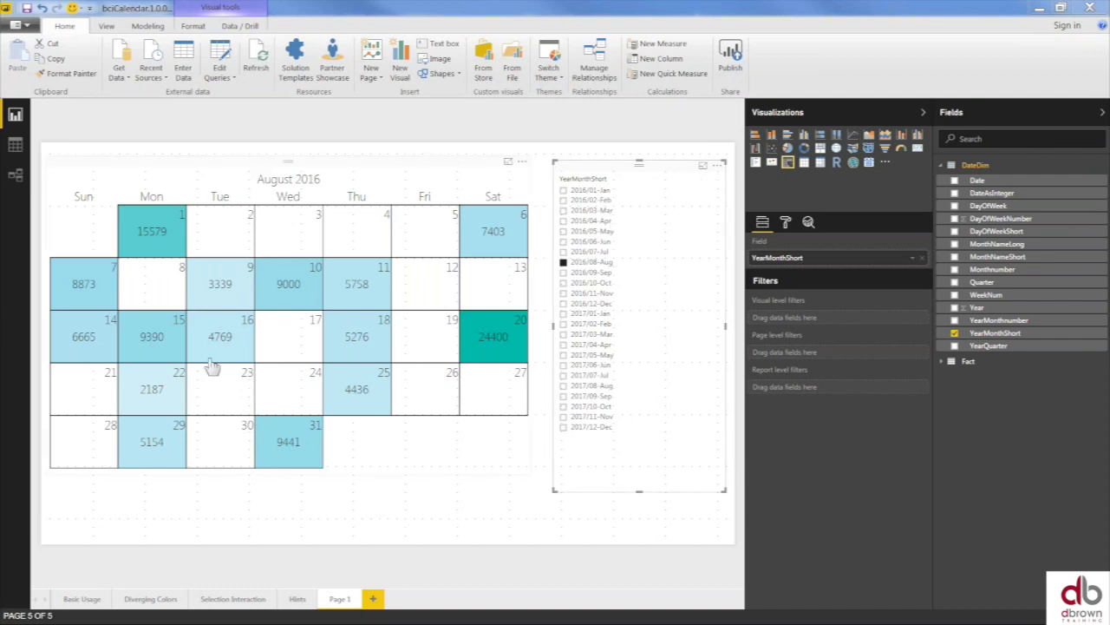
# - Read the August 2016 daily values in the calendar's tooltips and deselect the month slicer
pyautogui.moveTo(353, 309)
pyautogui.moveTo(270, 300)
pyautogui.click(545, 162)
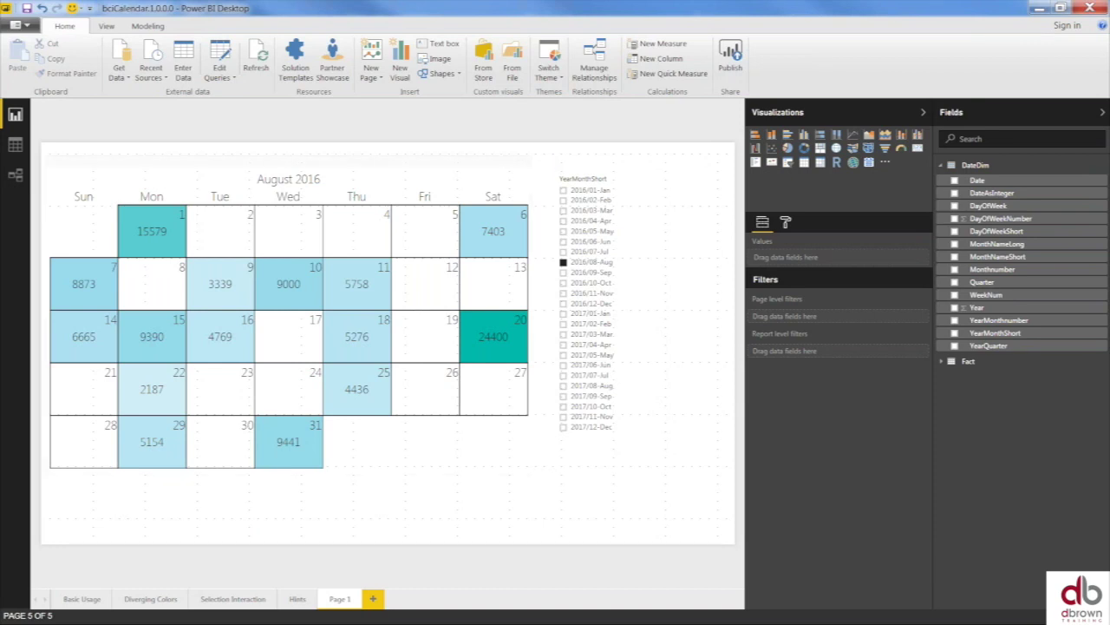
pyautogui.moveTo(410, 275)
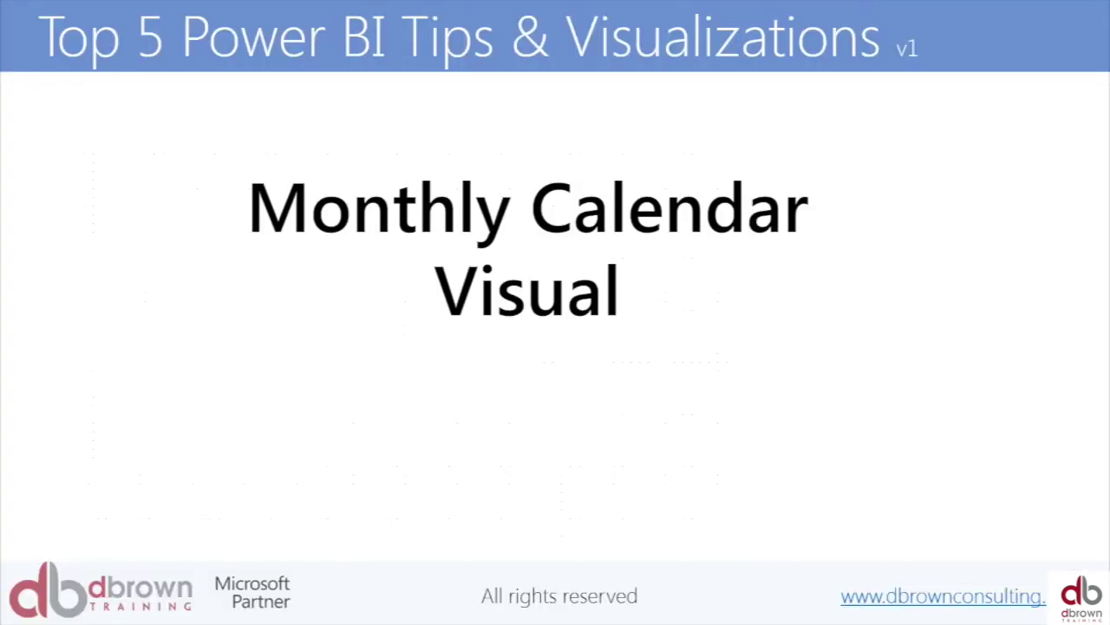
# - Advance the slideshow two slides, past the red number 2, to The New Power KPI Visual
pyautogui.click(964, 328)
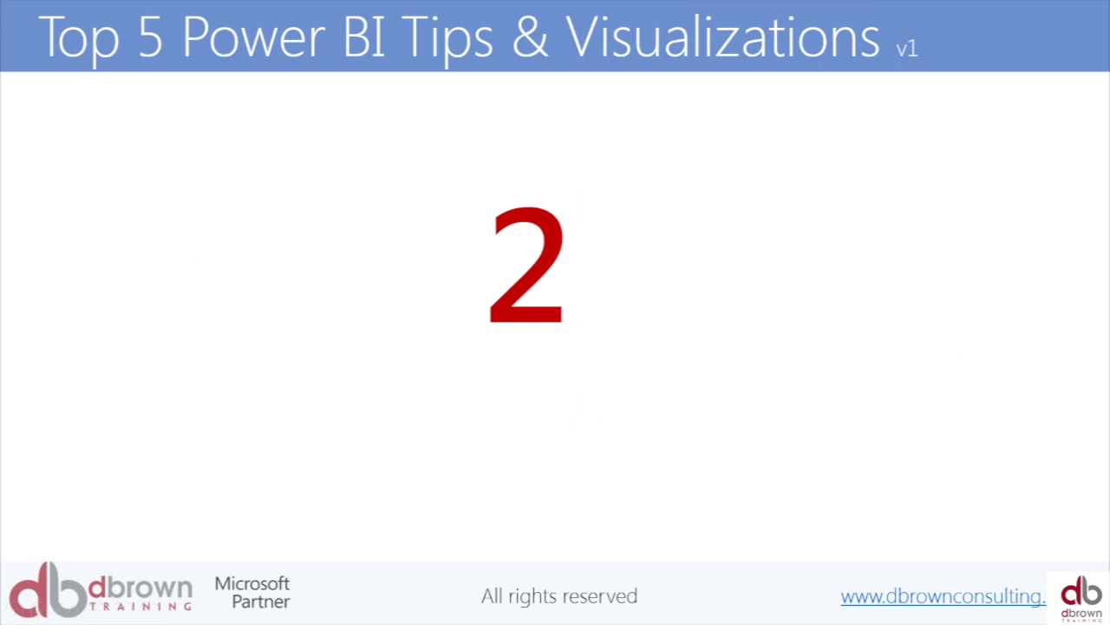
pyautogui.press('Right')
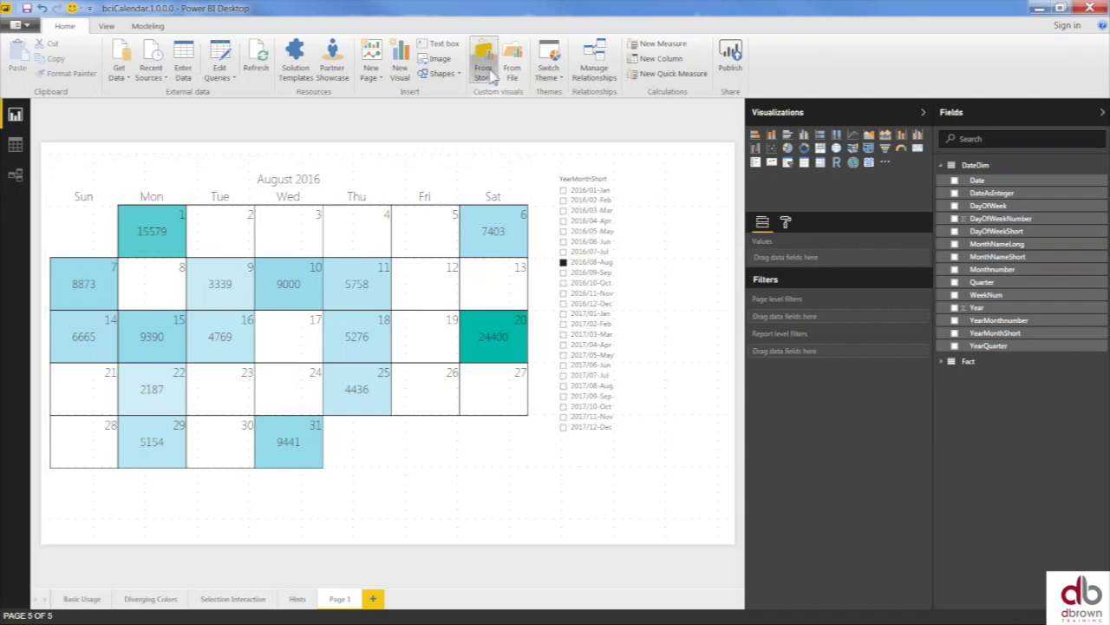
# - Open the custom visuals store and sign in with the Power BI account e-mail
pyautogui.click(486, 59)
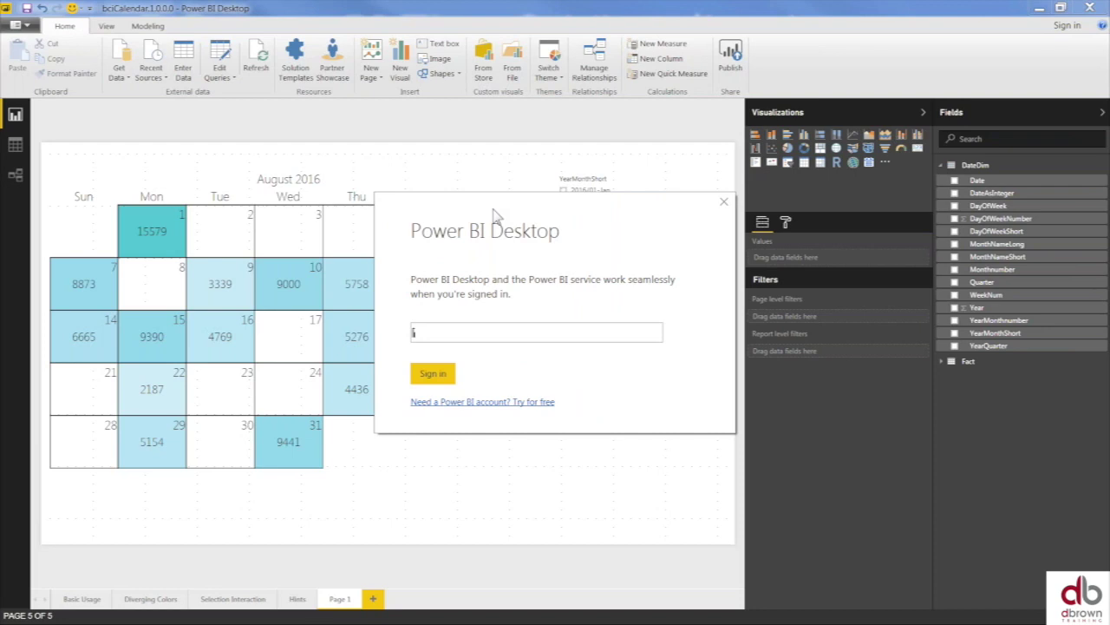
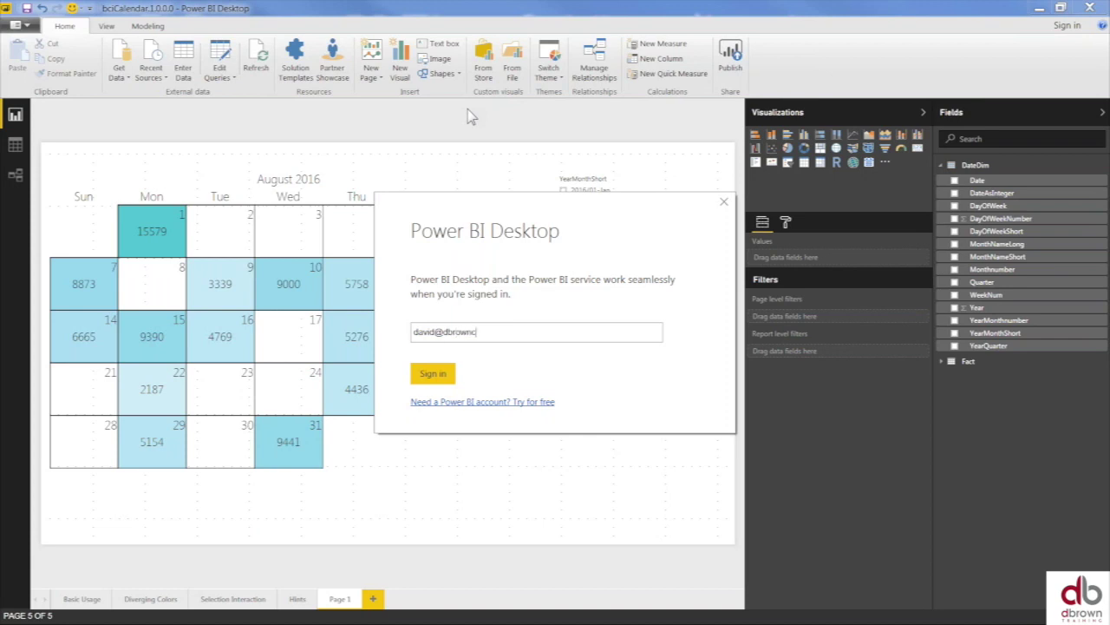
pyautogui.click(433, 373)
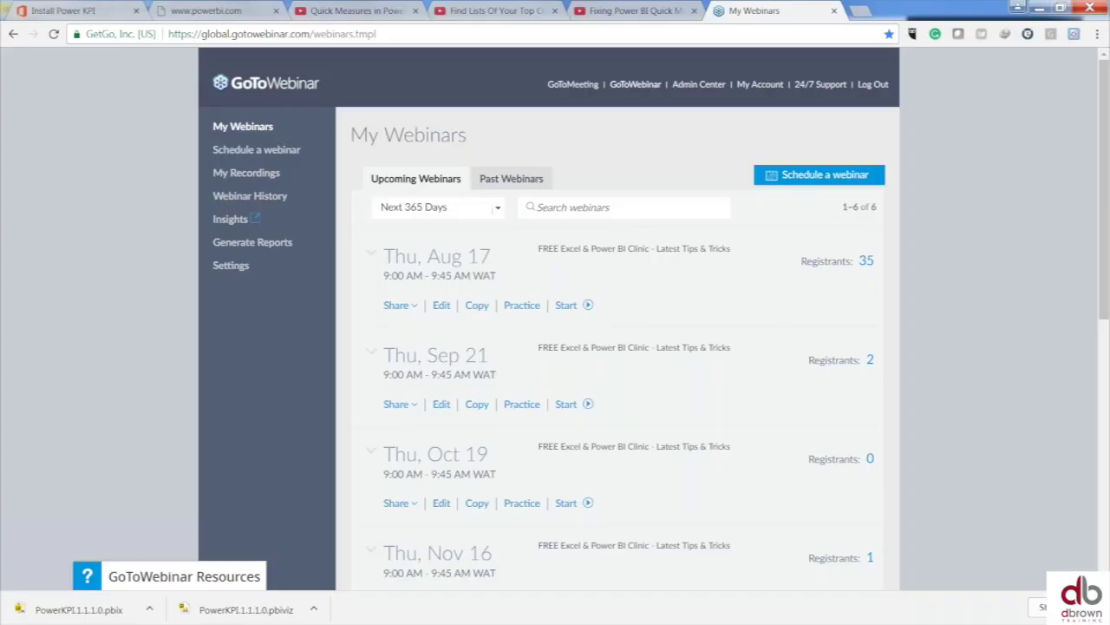
# - Switch through Chrome's YouTube and powerbi.com tabs to the Install Power KPI store page
pyautogui.click(467, 15)
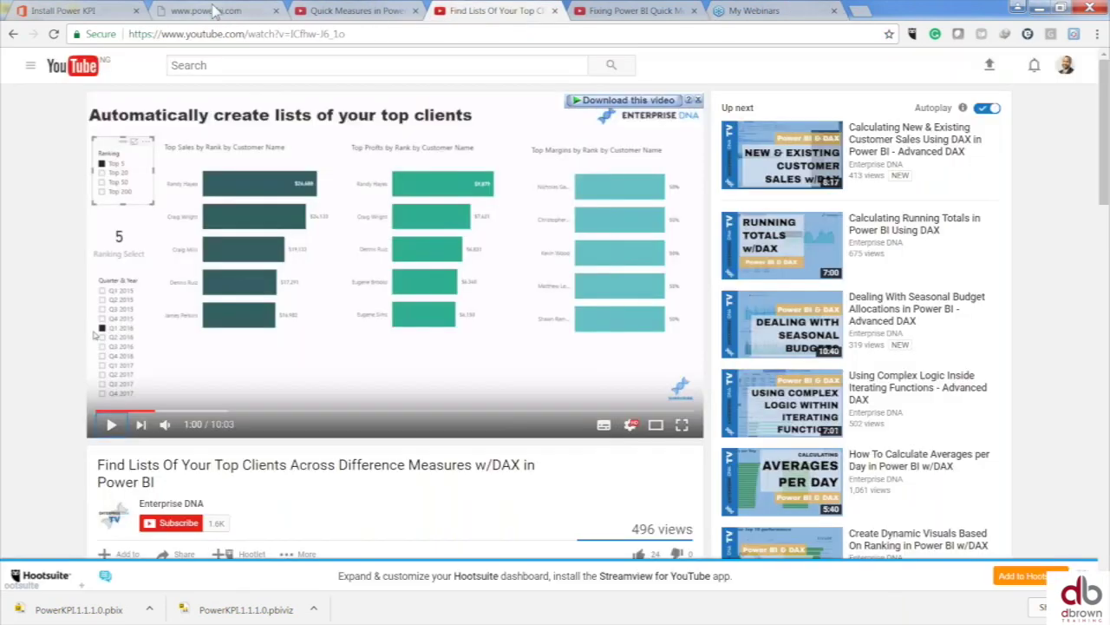
pyautogui.click(214, 11)
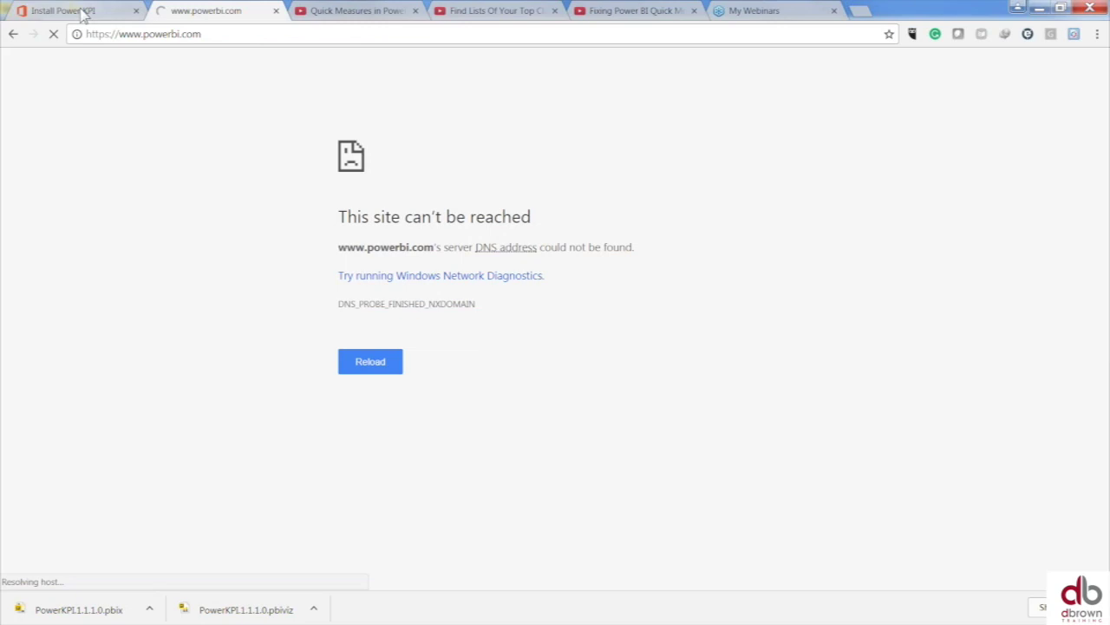
pyautogui.click(83, 12)
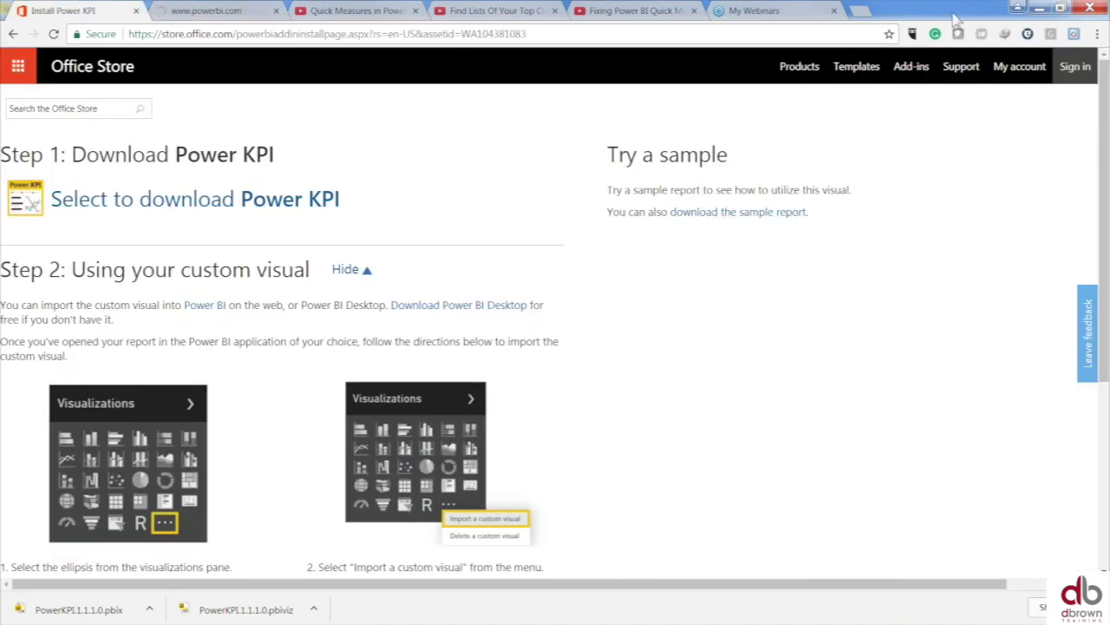
# - Restore the Chrome window, reposition it over the report, then maximize it
pyautogui.moveTo(985, 11); pyautogui.dragTo(1069, 621)
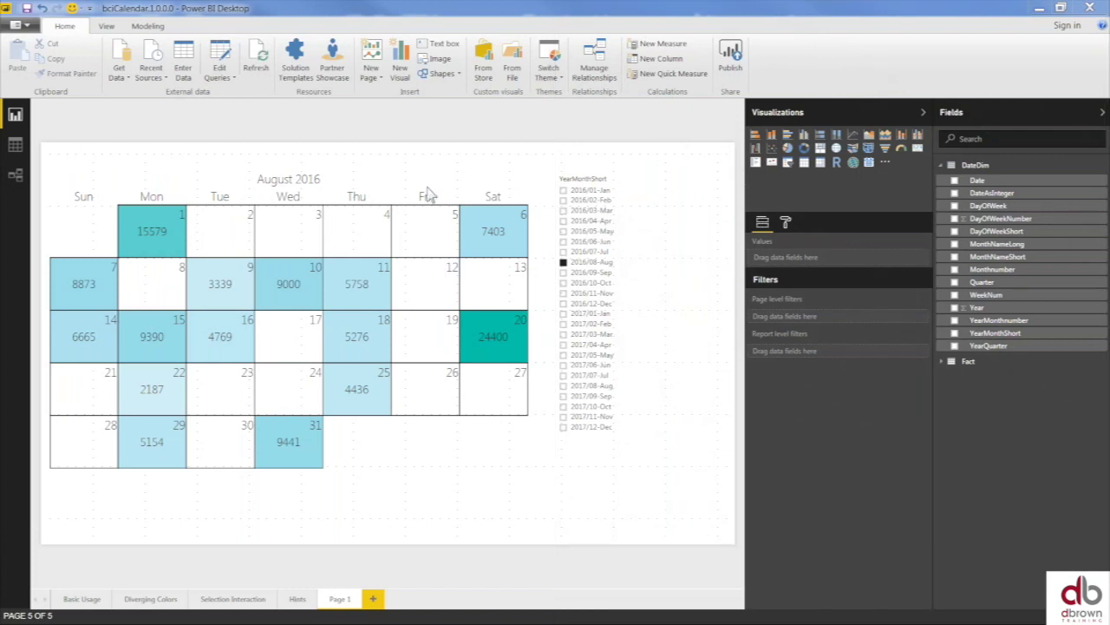
pyautogui.hotkey('alt', 'Tab')
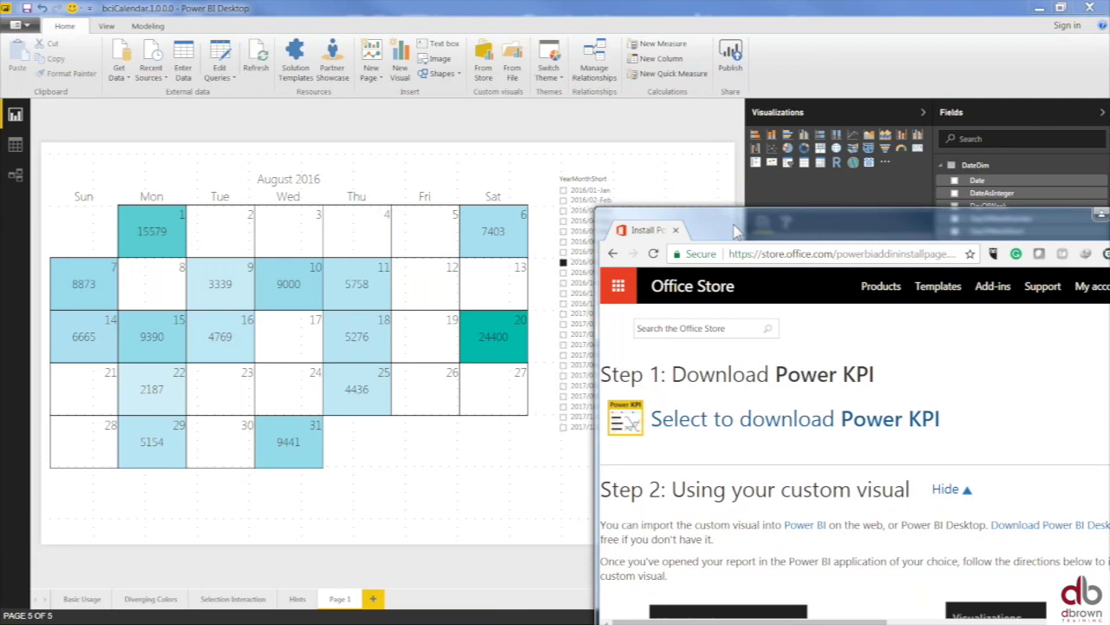
pyautogui.moveTo(733, 230); pyautogui.dragTo(159, 91)
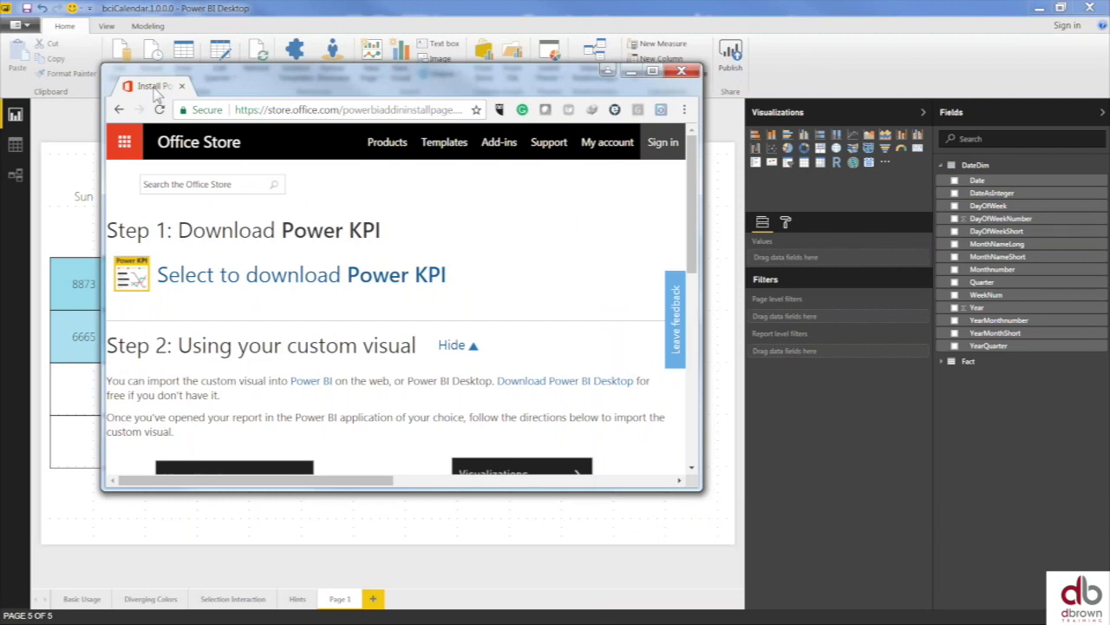
pyautogui.moveTo(159, 92); pyautogui.dragTo(156, 91)
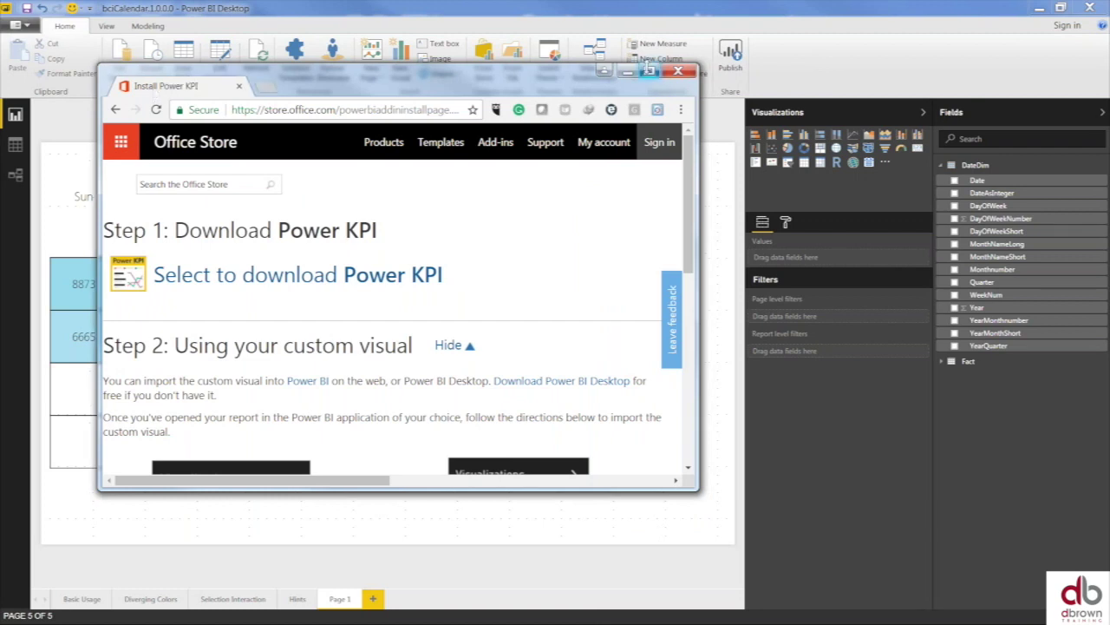
pyautogui.click(650, 69)
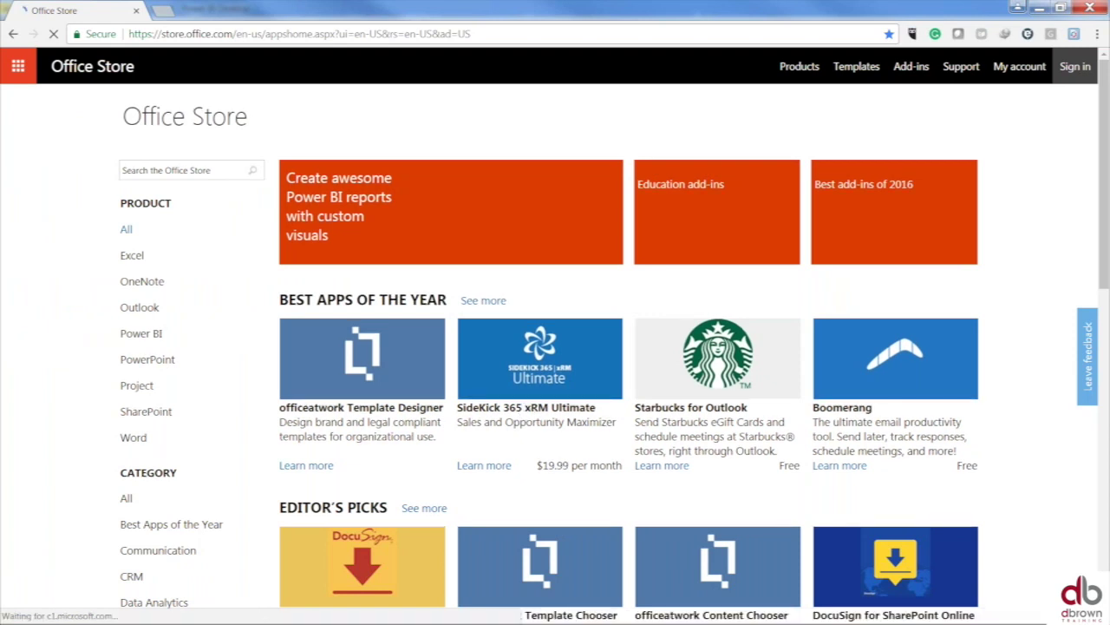
# - Filter the Office Store to Power BI custom visuals and open the Power KPI tile under Monitor Your Data
pyautogui.click(139, 260)
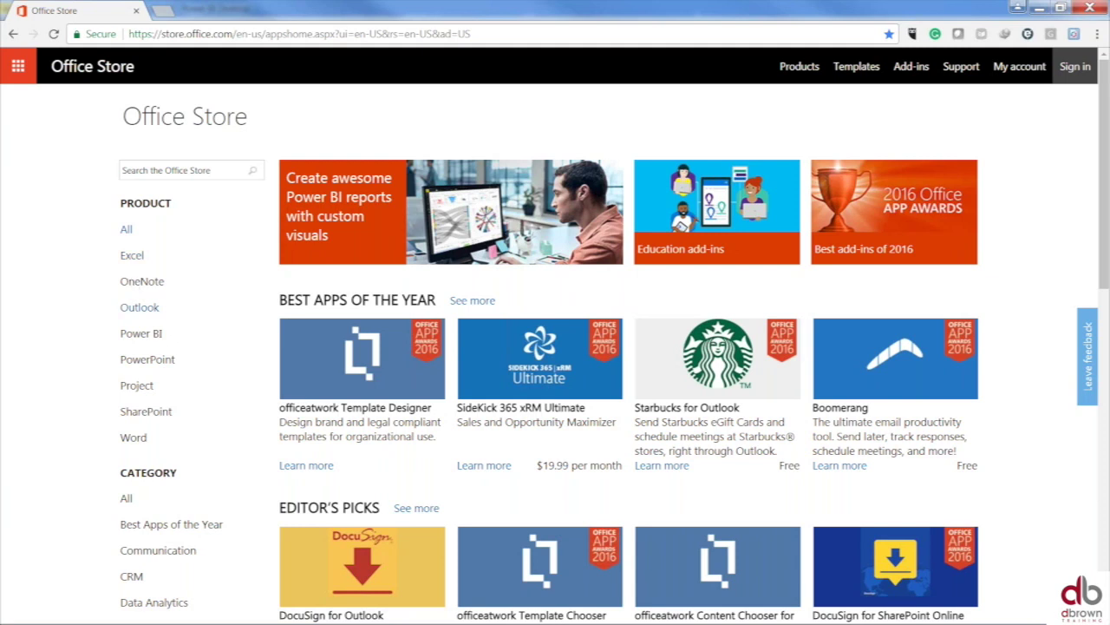
pyautogui.scroll(-1, 144, 355)
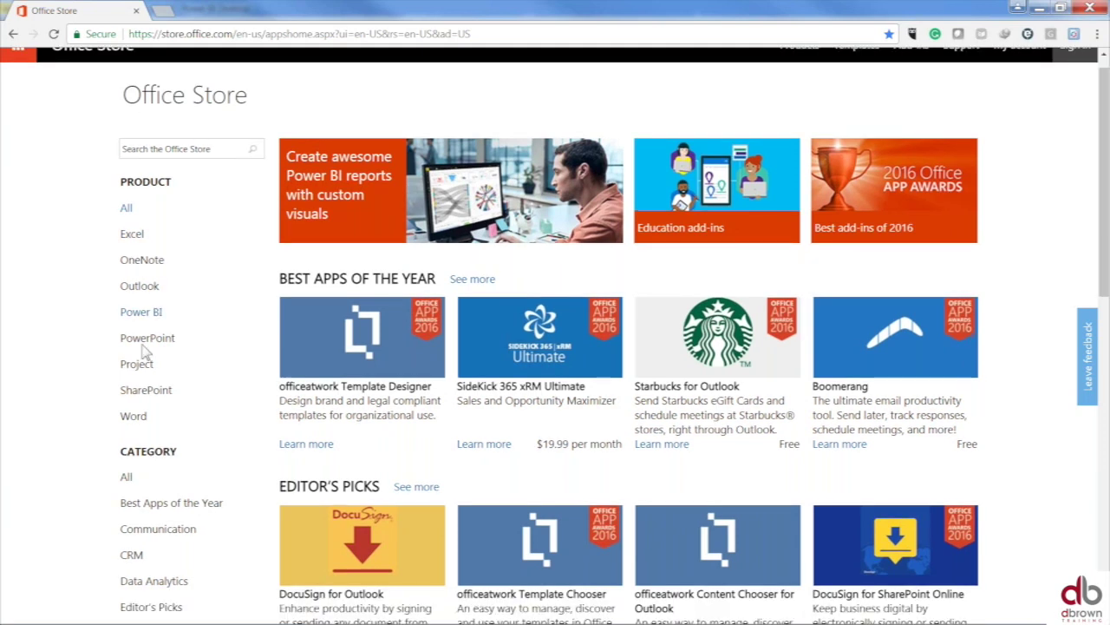
pyautogui.scroll(-1, 144, 351)
pyautogui.click(149, 291)
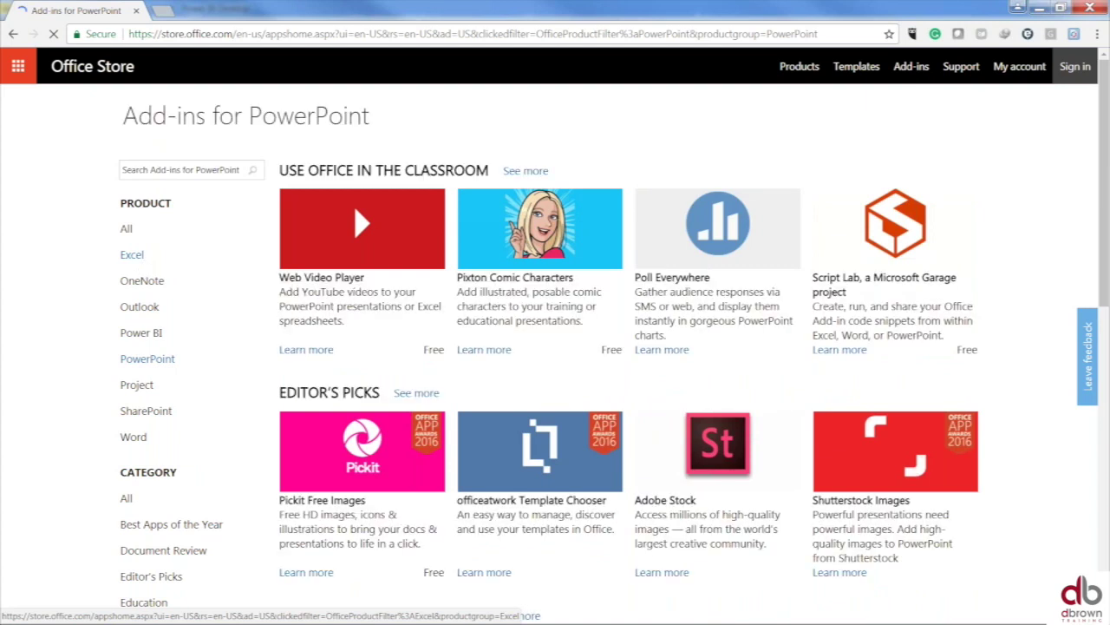
pyautogui.click(141, 337)
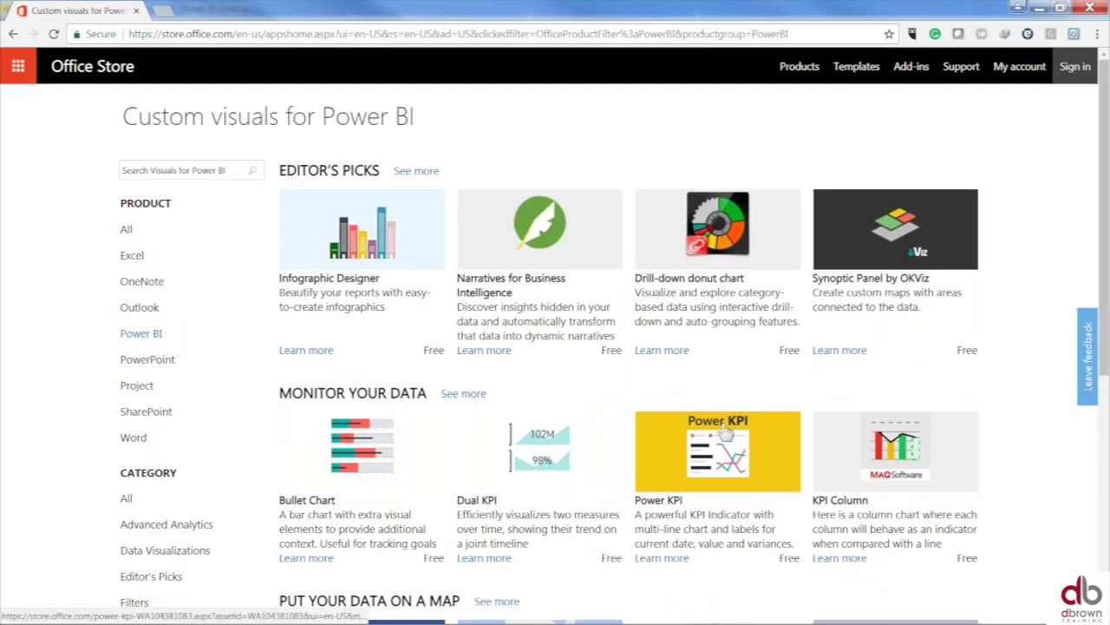
pyautogui.scroll(-2, 725, 434)
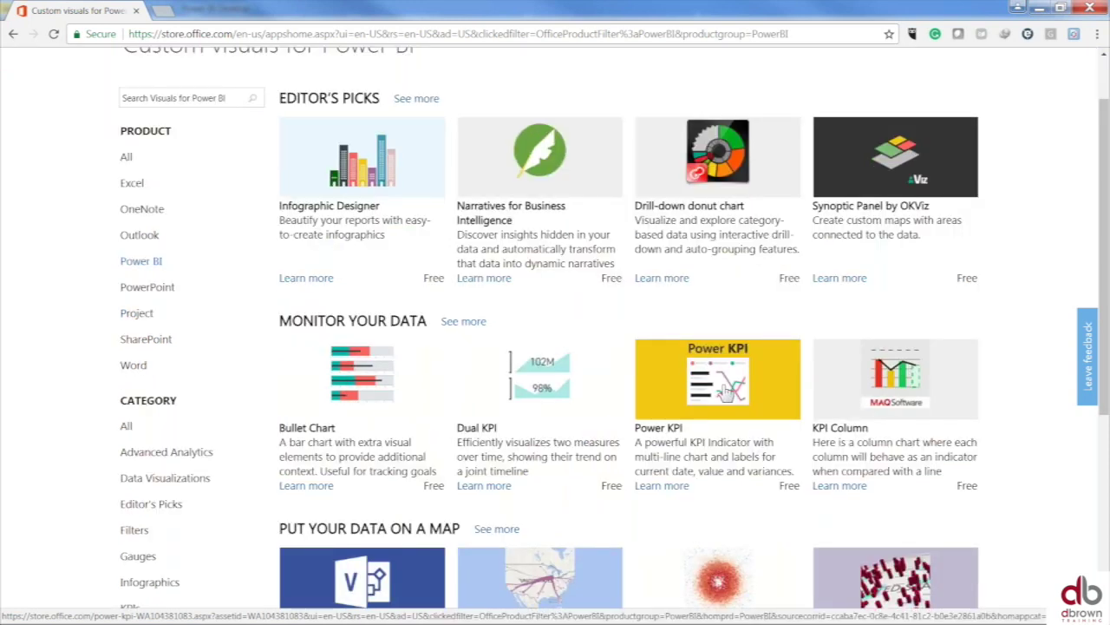
pyautogui.click(726, 392)
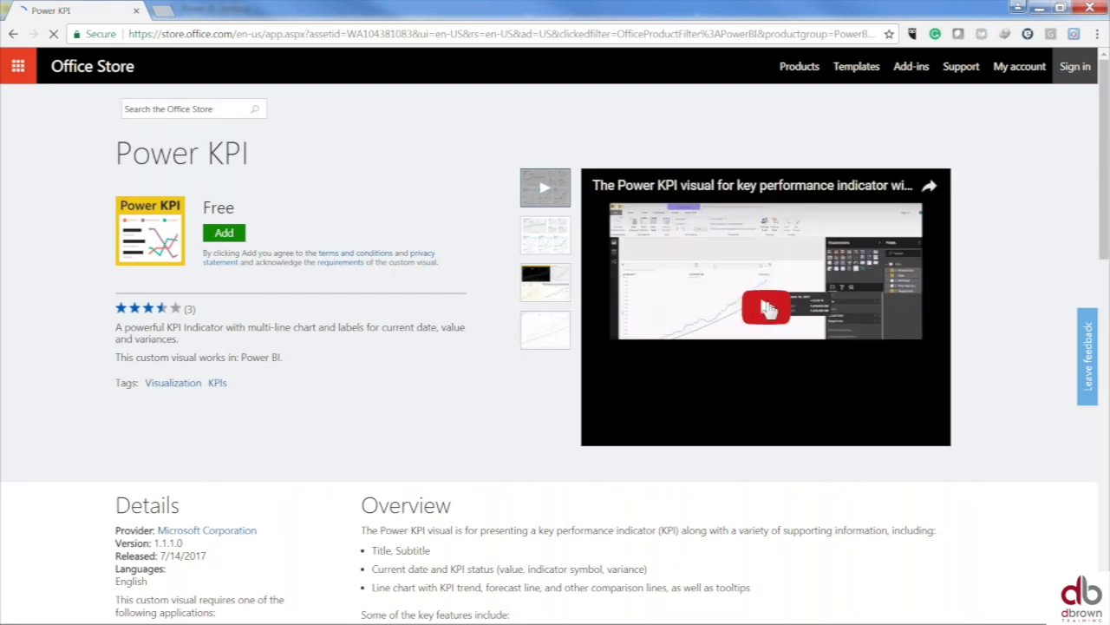
# - Play and pause the Power KPI introduction video, then add the free visual
pyautogui.click(767, 309)
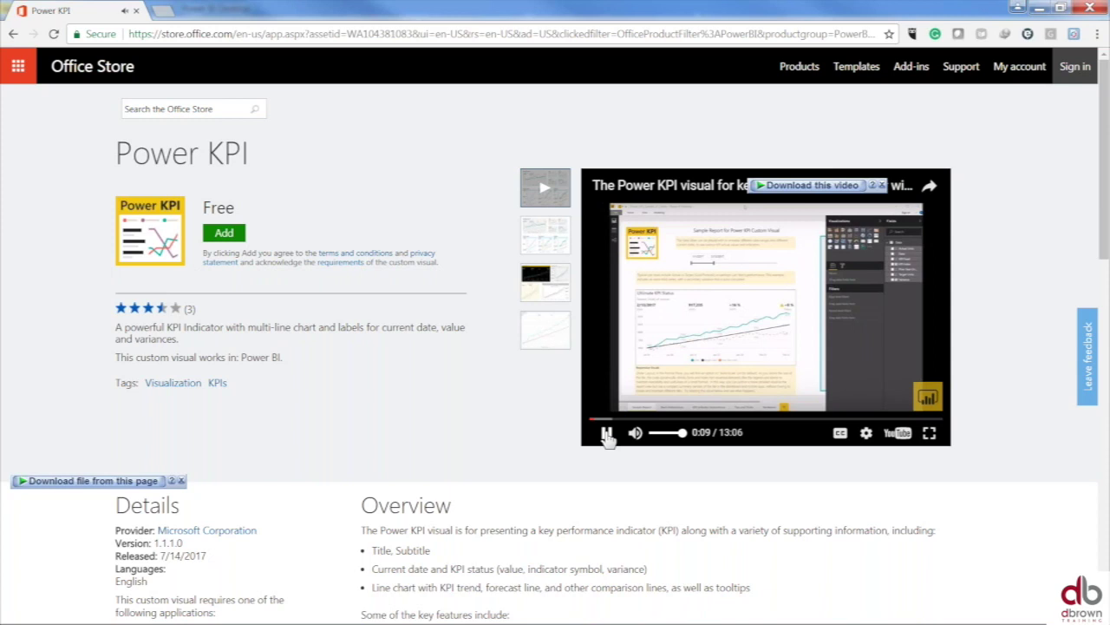
pyautogui.click(607, 433)
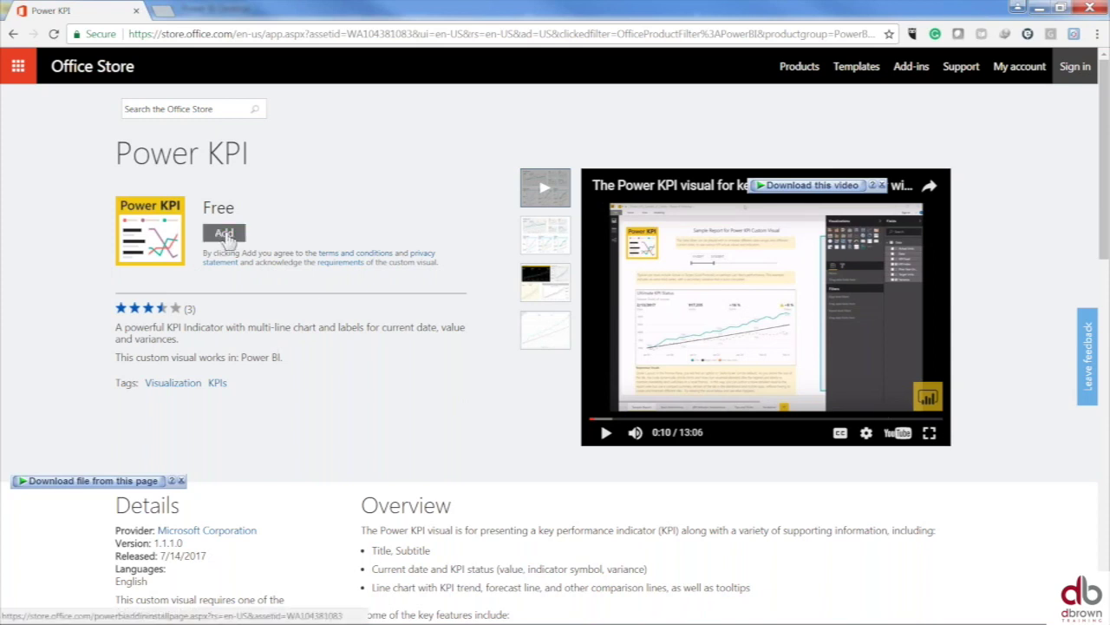
pyautogui.click(225, 235)
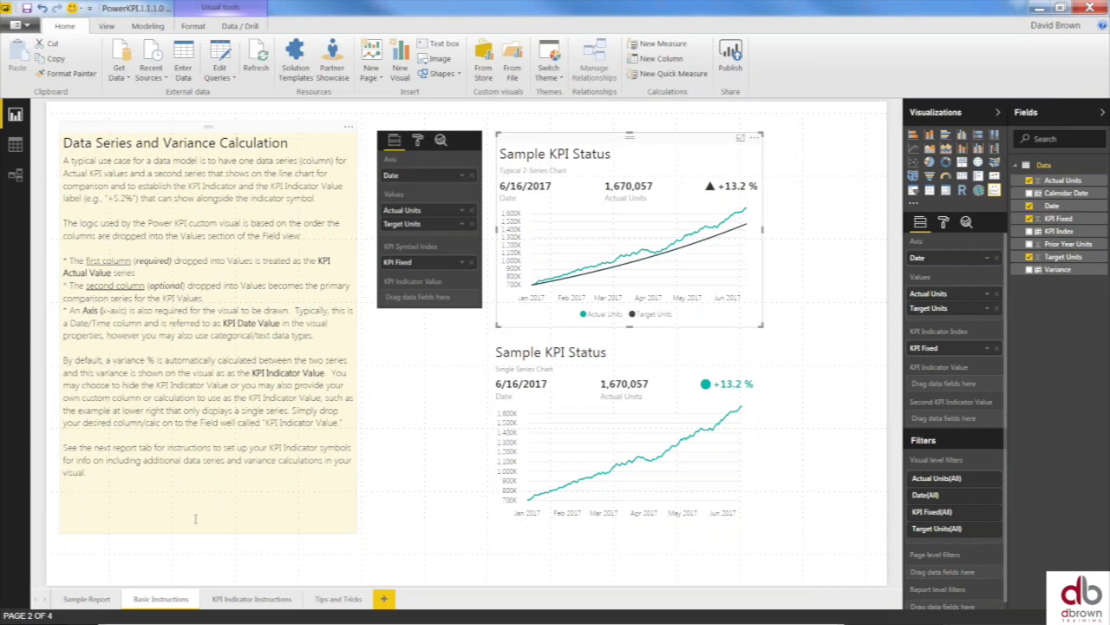
# - View the Sample Report page, then the Tips and Tricks page of the PowerKPI sample report
pyautogui.click(87, 603)
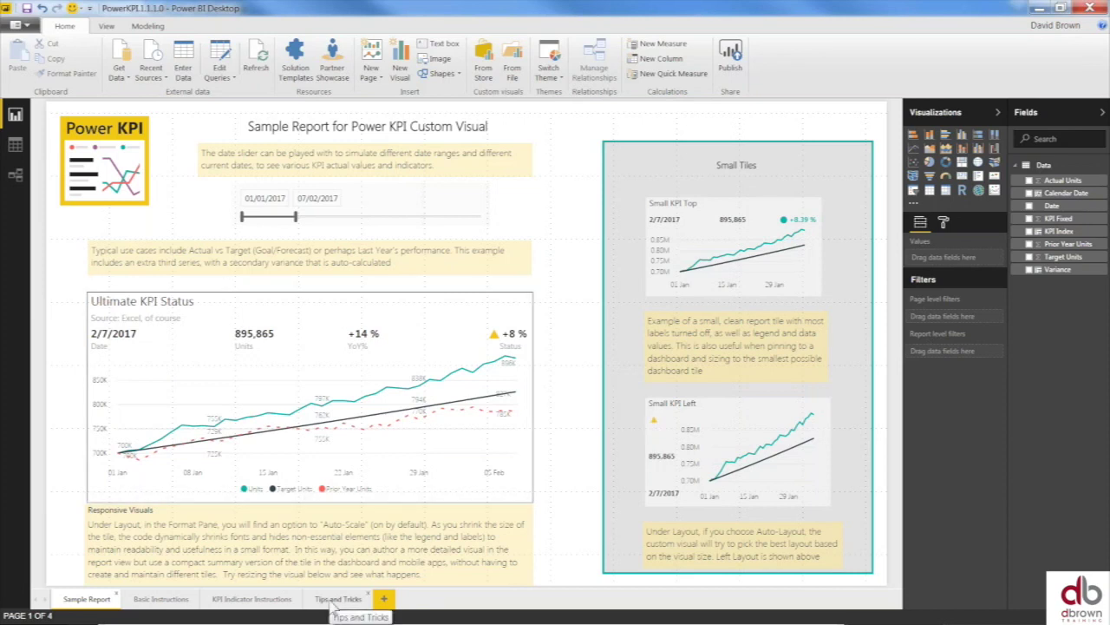
pyautogui.click(335, 601)
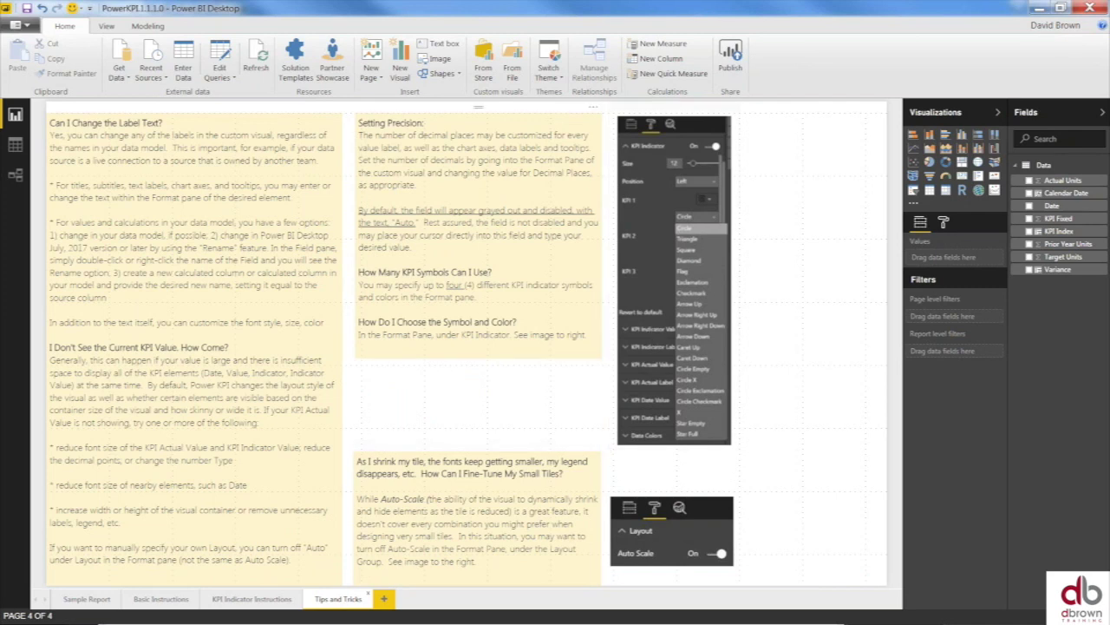
# - Show the KPI Indicator Instructions page of the Power KPI sample report
pyautogui.click(241, 600)
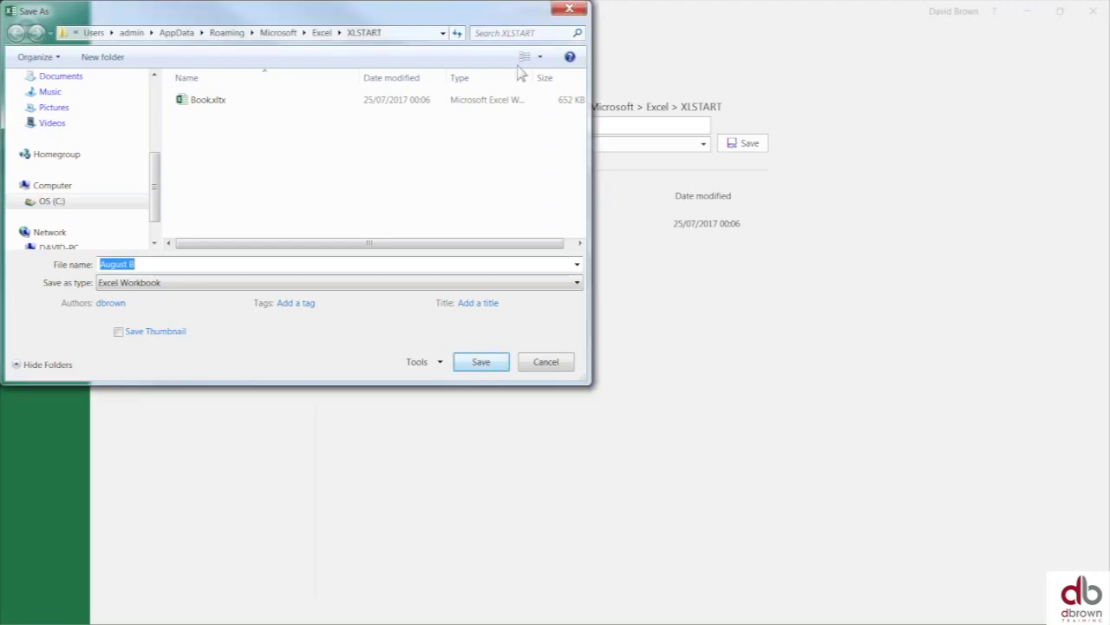
# - Close Excel's Save As dialog and bring the Webinar Data workbook up maximized
pyautogui.click(569, 10)
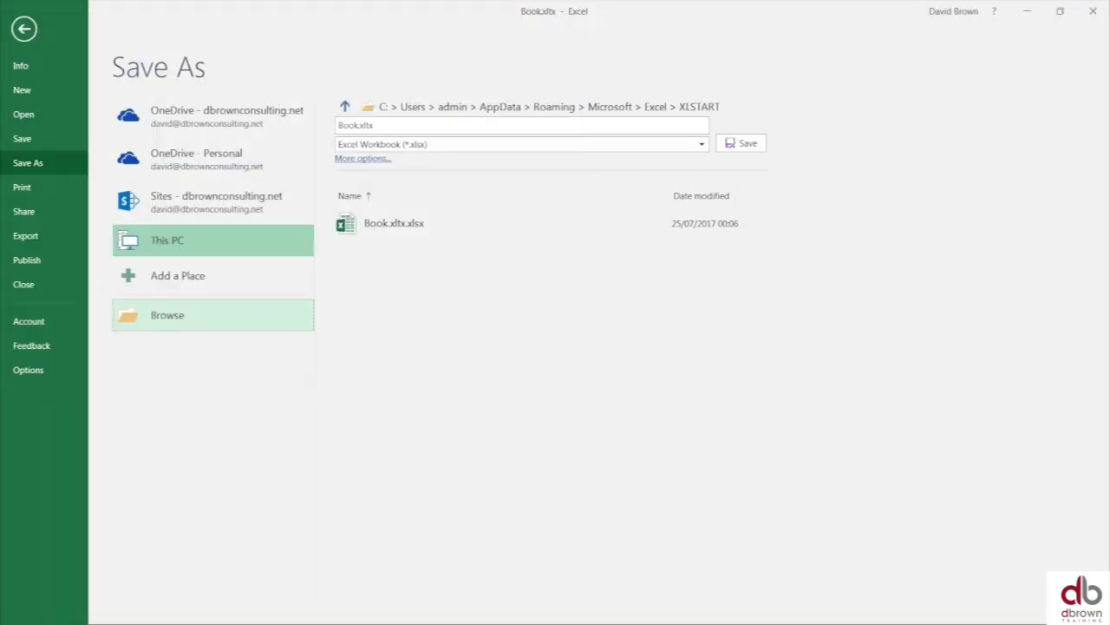
pyautogui.press('Escape')
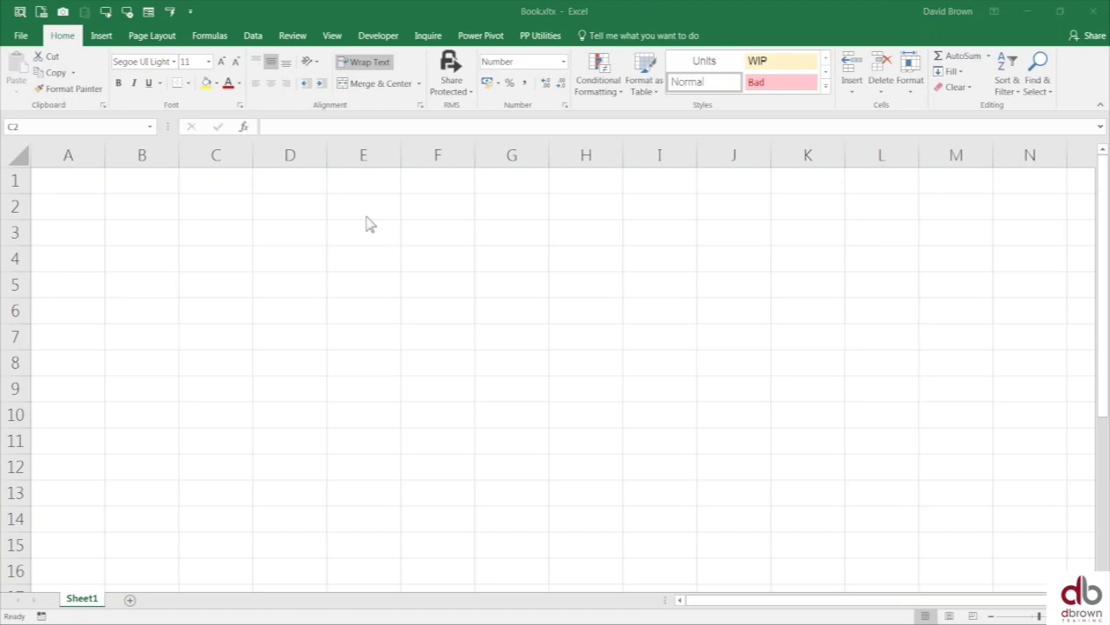
pyautogui.hotkey('alt', 'Tab')
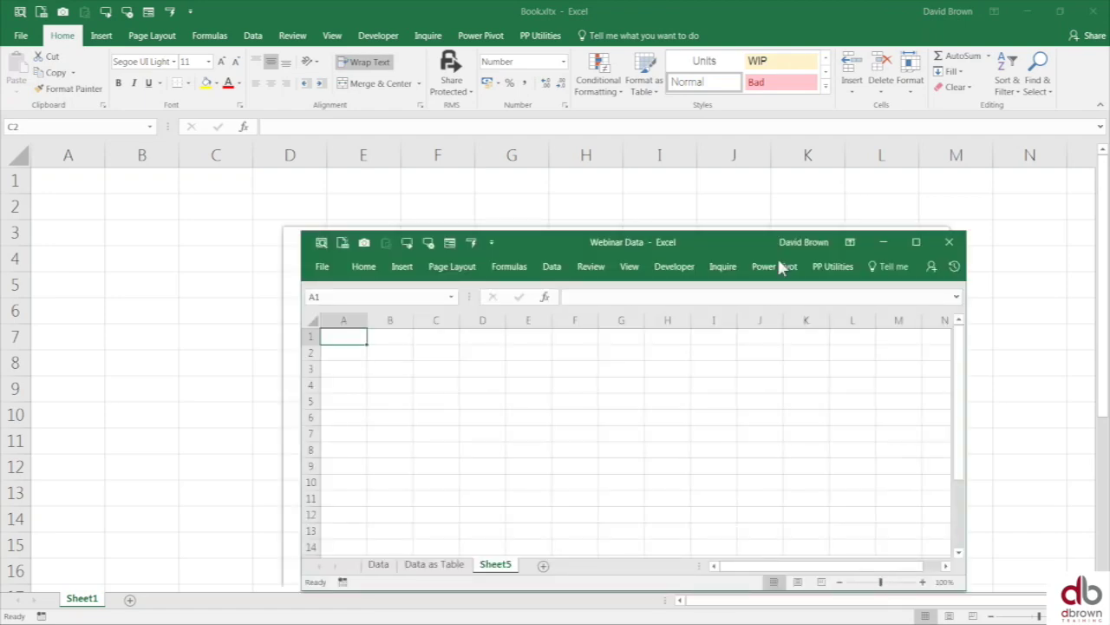
pyautogui.moveTo(778, 258); pyautogui.dragTo(669, 73)
pyautogui.click(671, 68)
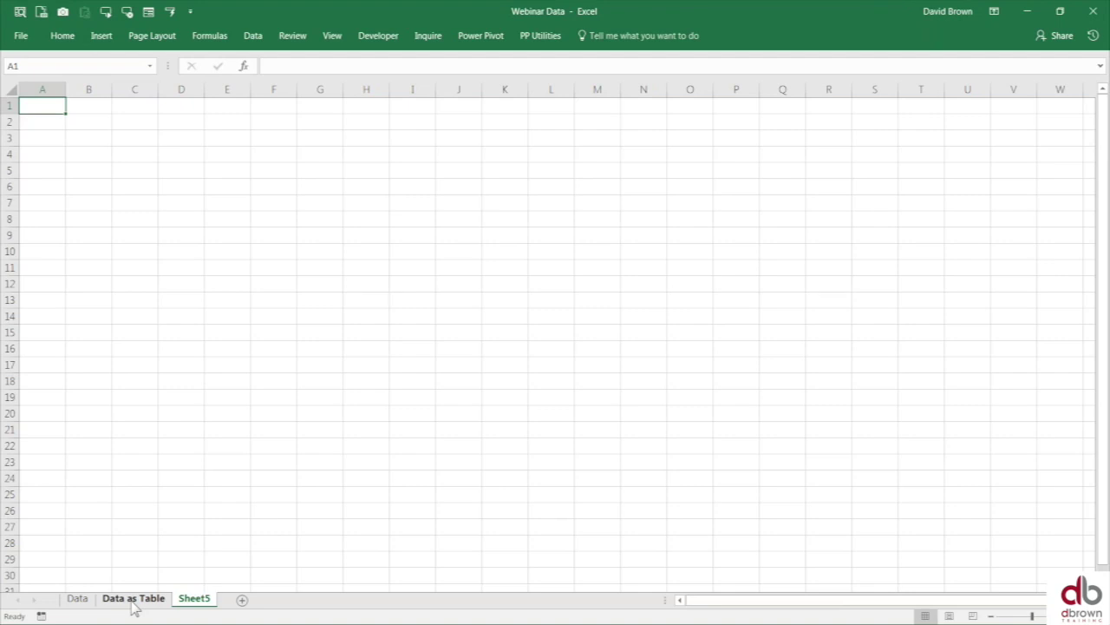
# - Copy D1:G5 from the Data as Table sheet and place PowerPoint's Presentation1 beside Excel
pyautogui.click(134, 599)
pyautogui.moveTo(269, 122); pyautogui.dragTo(416, 208)
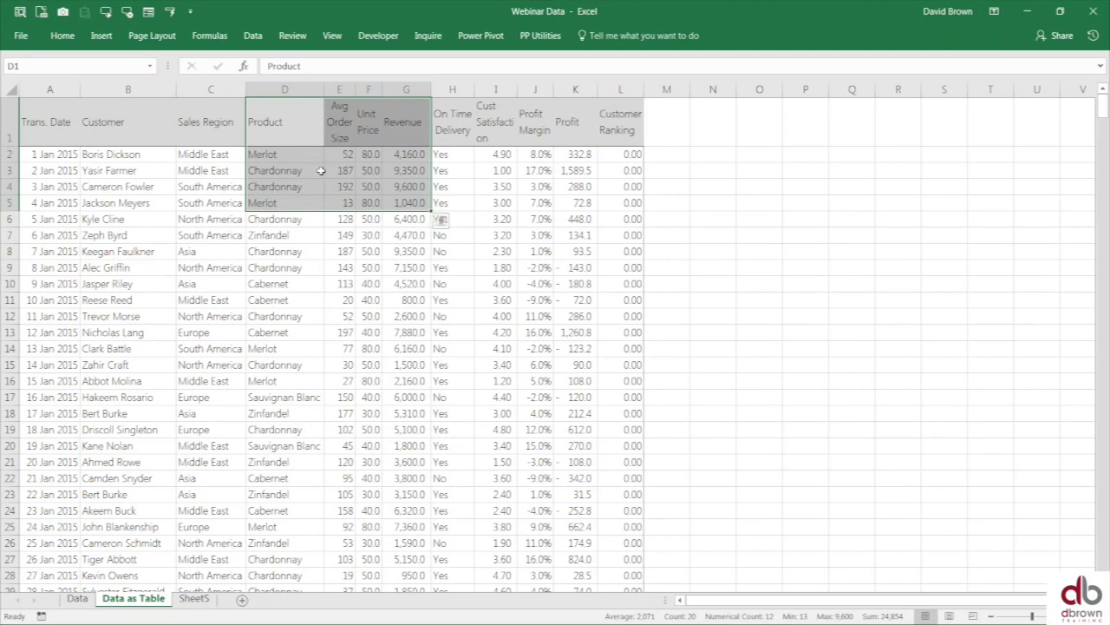
pyautogui.hotkey('ctrl', 'c')
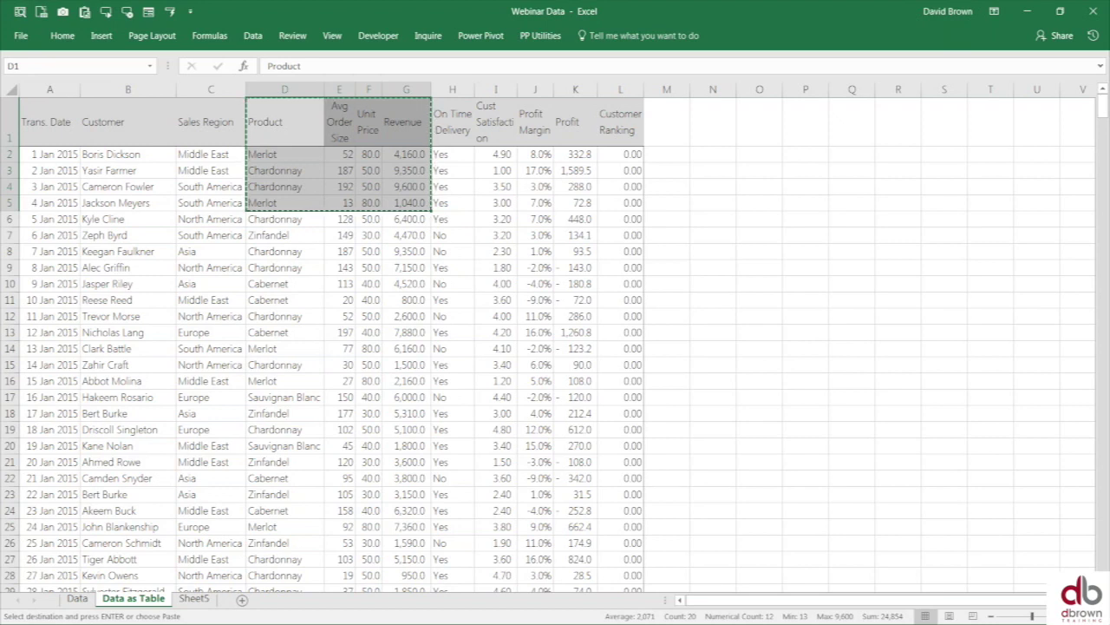
pyautogui.hotkey('alt', 'Tab')
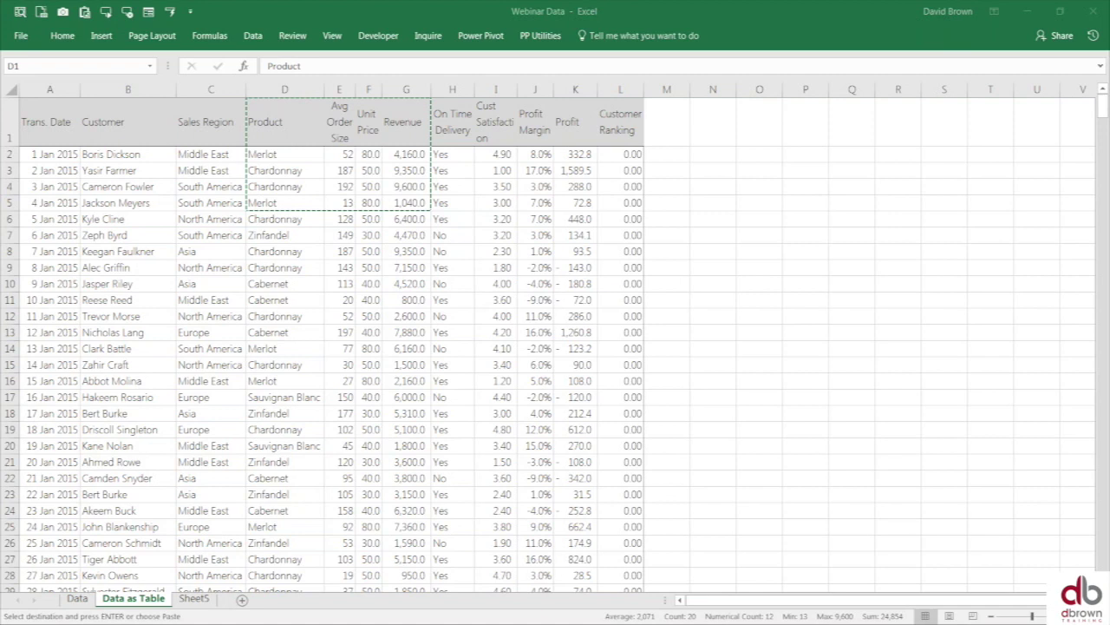
pyautogui.moveTo(0, 108); pyautogui.dragTo(755, 104)
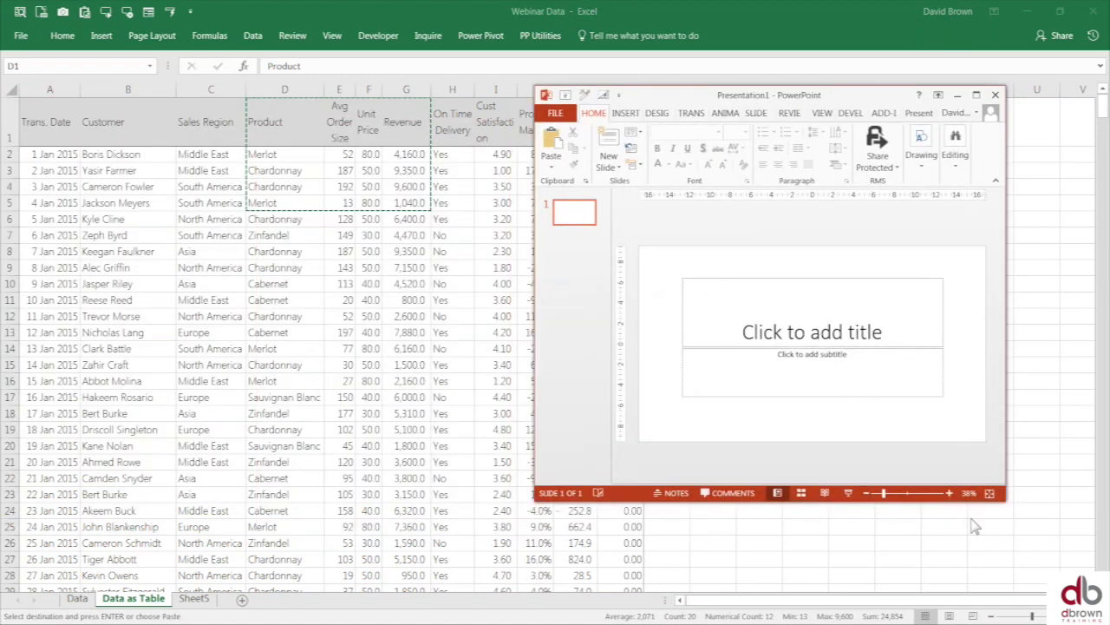
# - Paste-link the copied Excel range onto the slide as a Microsoft Excel Worksheet Object
pyautogui.moveTo(1012, 510); pyautogui.dragTo(1072, 555)
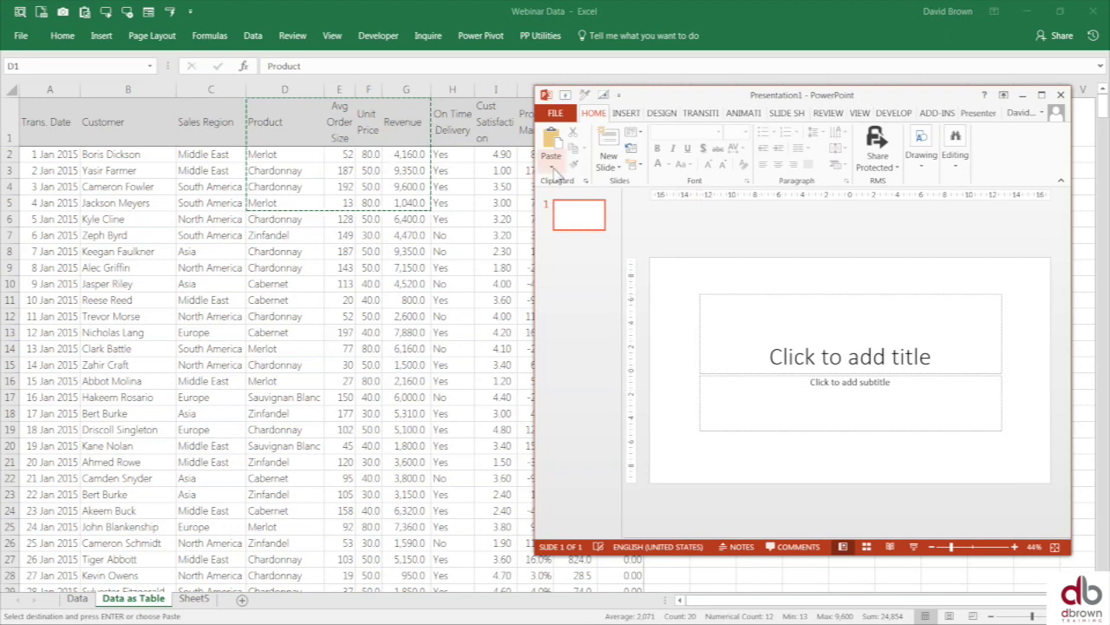
pyautogui.click(553, 172)
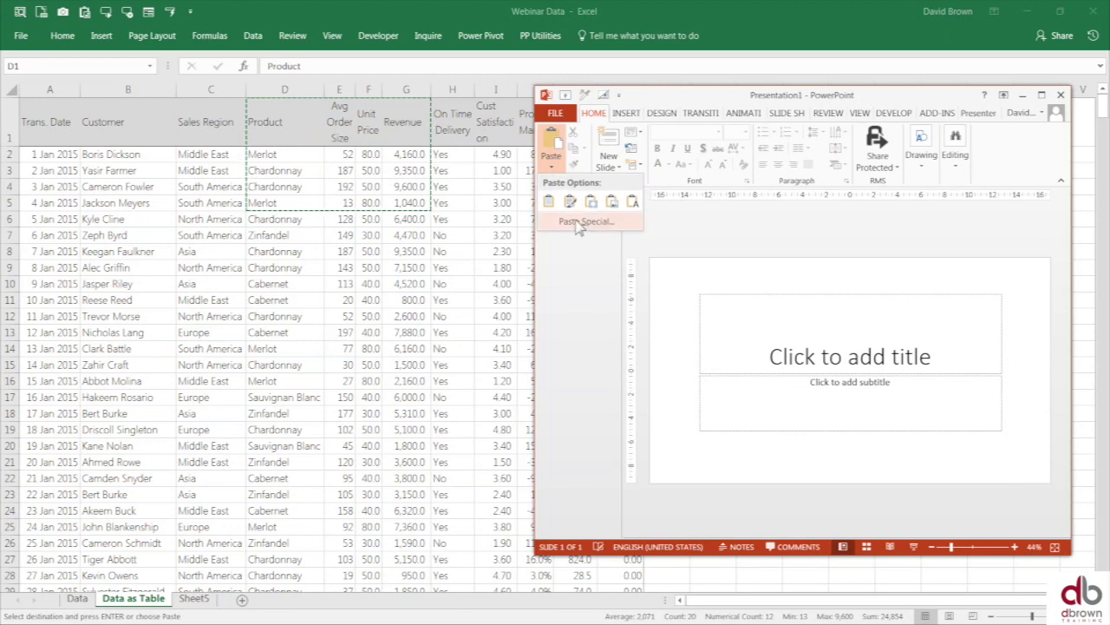
pyautogui.click(579, 223)
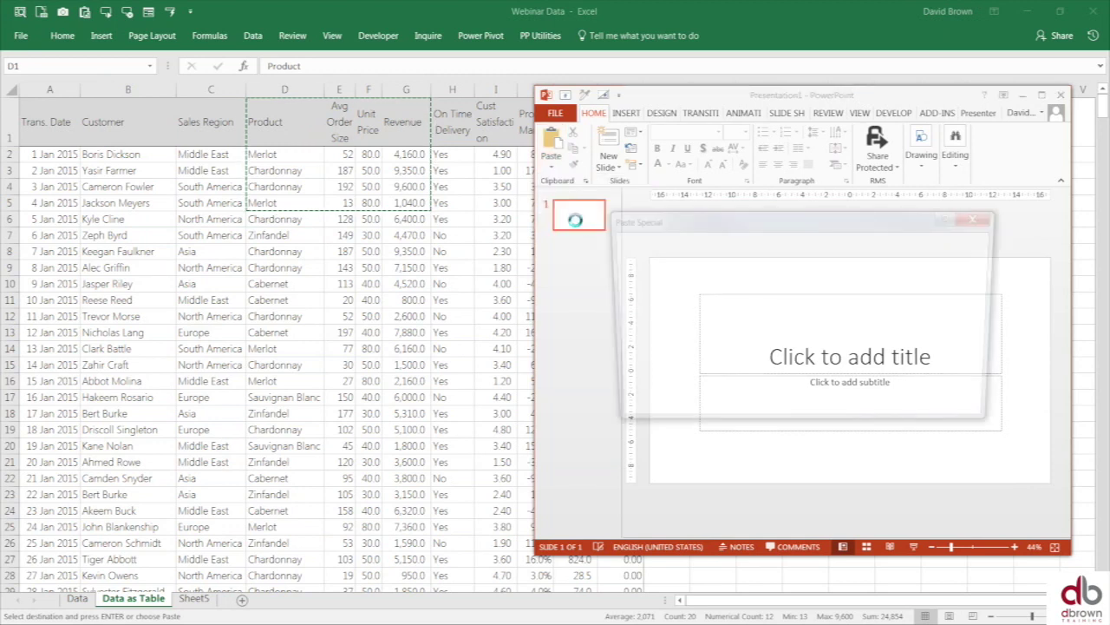
pyautogui.click(629, 289)
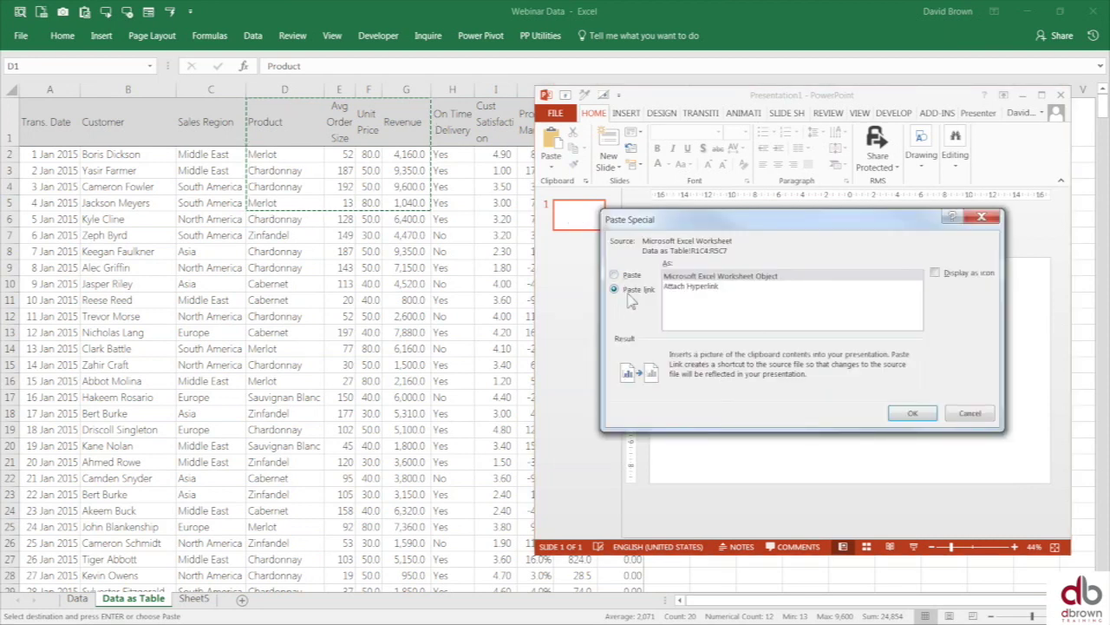
pyautogui.click(720, 277)
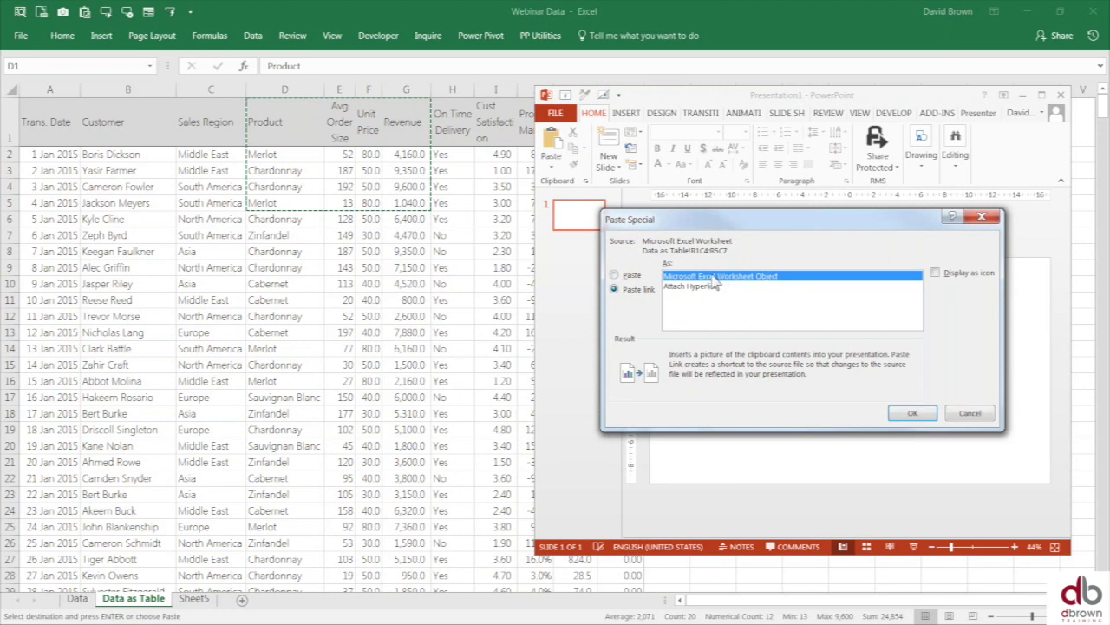
pyautogui.click(913, 413)
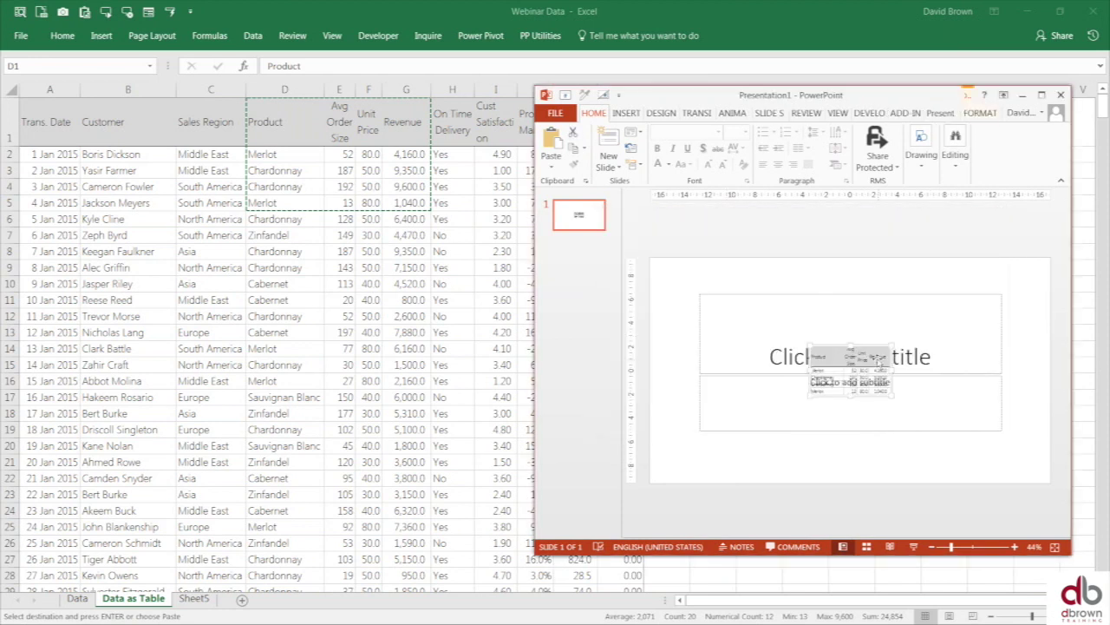
# - Move the pasted linked table toward the slide centre and enlarge it
pyautogui.moveTo(743, 238); pyautogui.dragTo(793, 267)
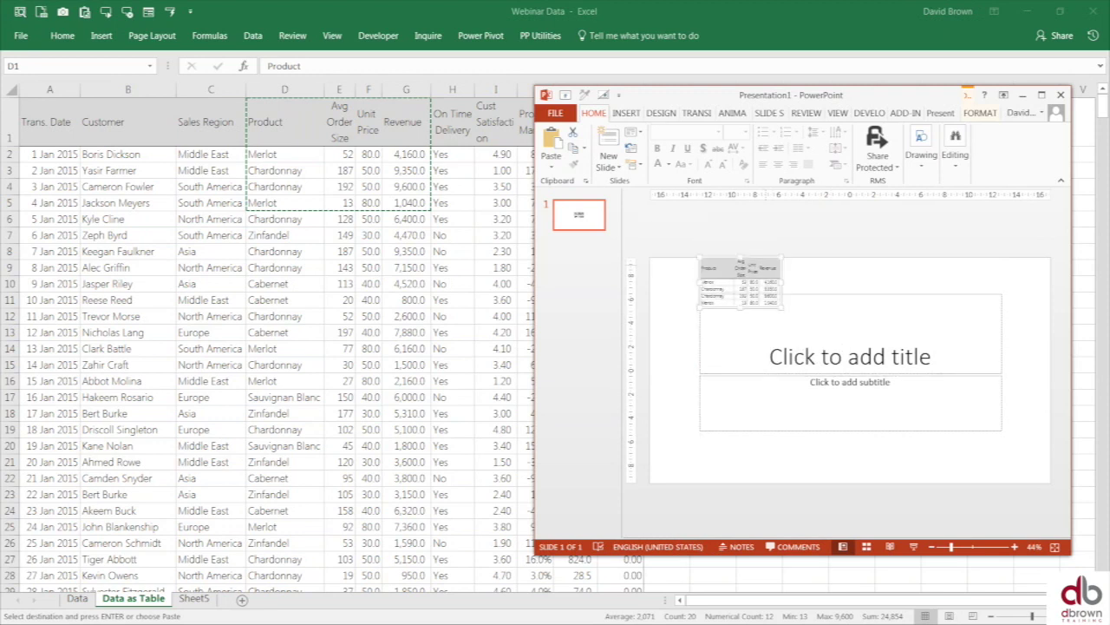
pyautogui.moveTo(781, 307); pyautogui.dragTo(983, 430)
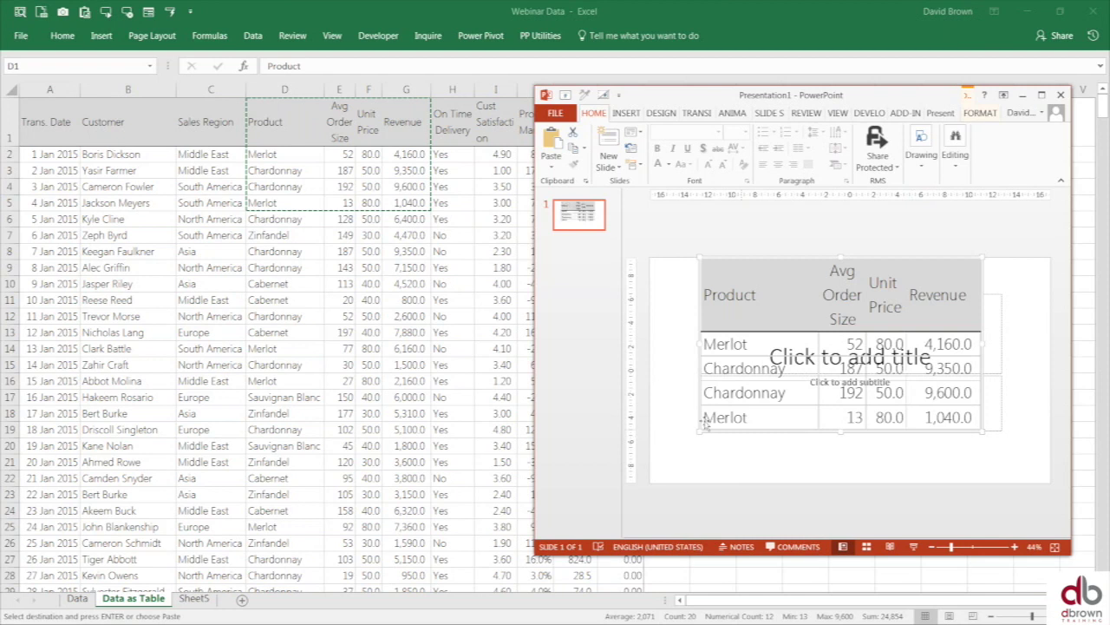
pyautogui.moveTo(813, 303); pyautogui.dragTo(856, 319)
# - Delete the empty title and subtitle placeholders, nudge the table into place, and return to Excel
pyautogui.click(711, 293)
pyautogui.press('Delete')
pyautogui.click(719, 375)
pyautogui.press('Delete')
pyautogui.moveTo(917, 370); pyautogui.dragTo(881, 378)
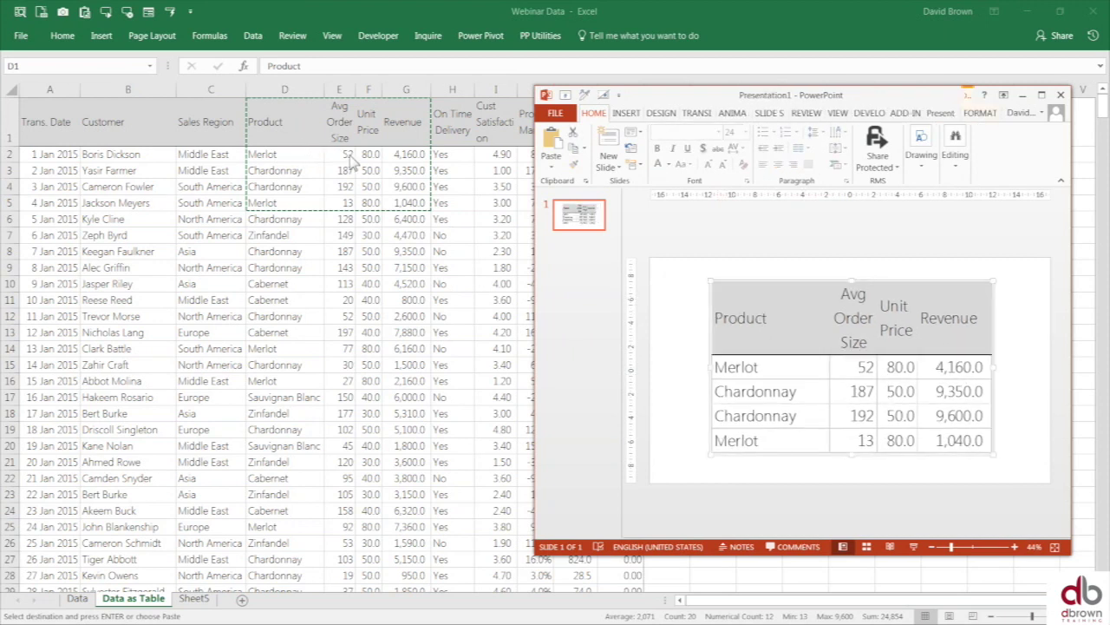
pyautogui.click(934, 45)
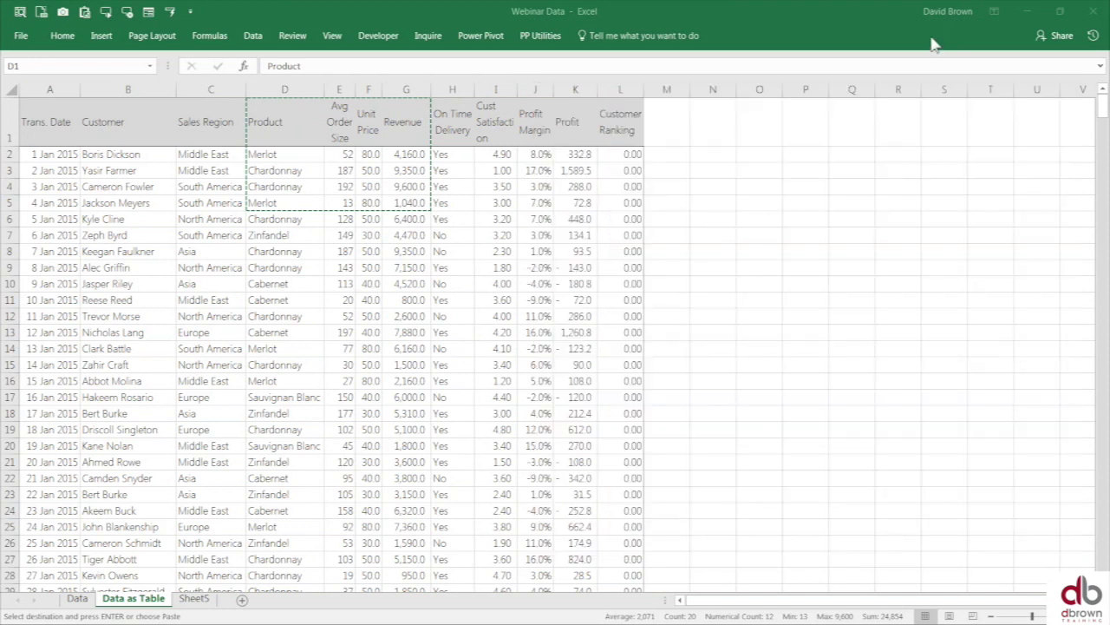
# - Shrink the Webinar Data window beside the slide and change D2 from Merlot to David
pyautogui.click(1060, 11)
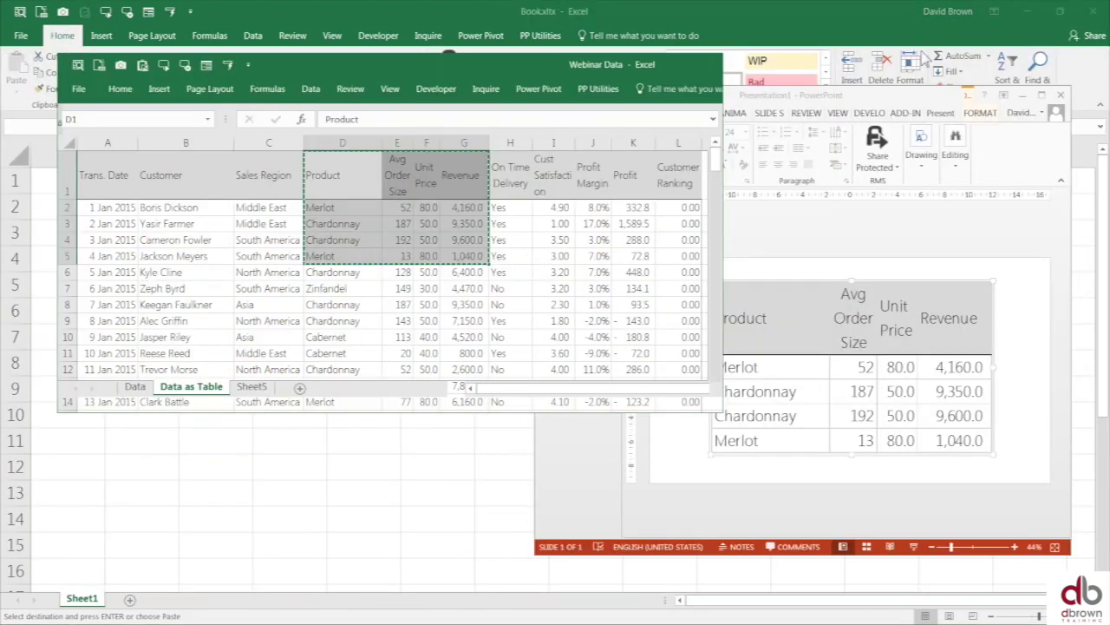
pyautogui.moveTo(513, 70); pyautogui.dragTo(446, 73)
pyautogui.click(261, 210)
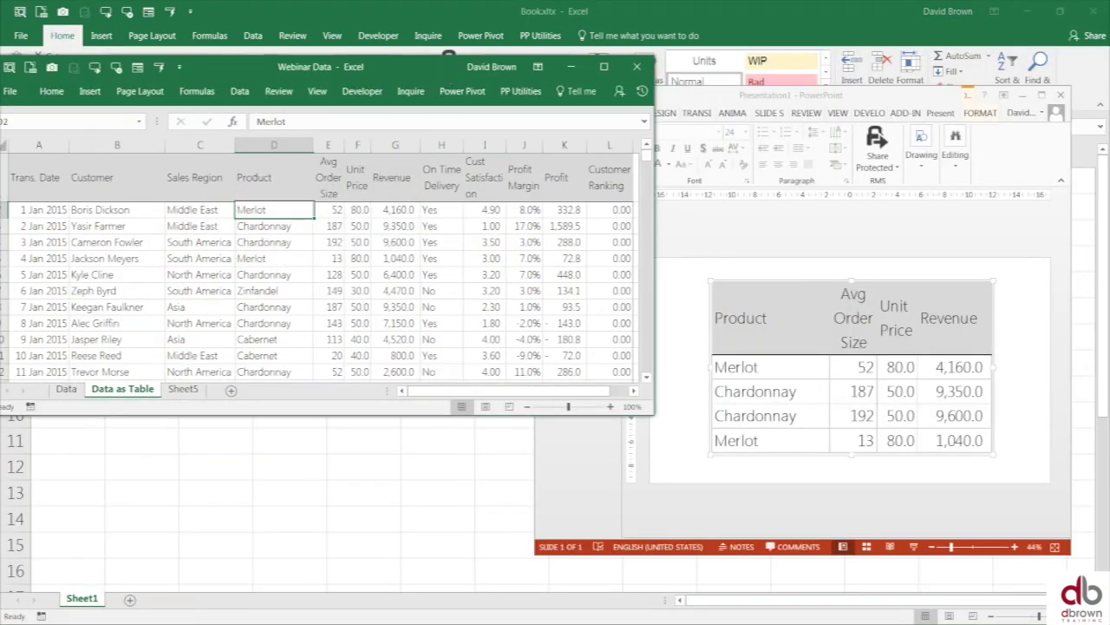
pyautogui.write('David')
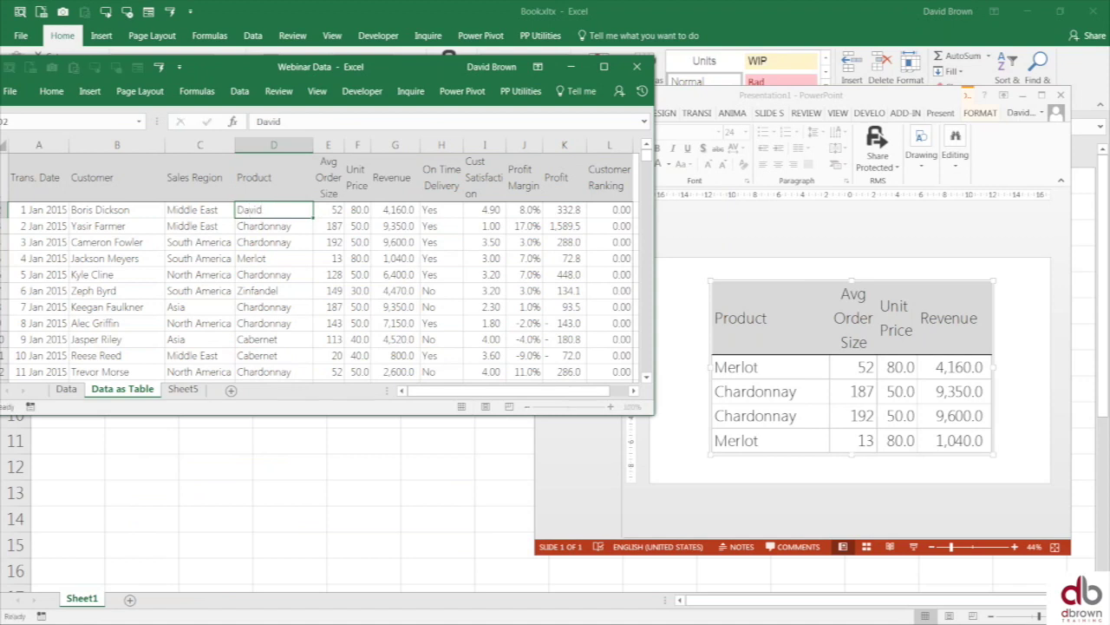
pyautogui.press('Return')
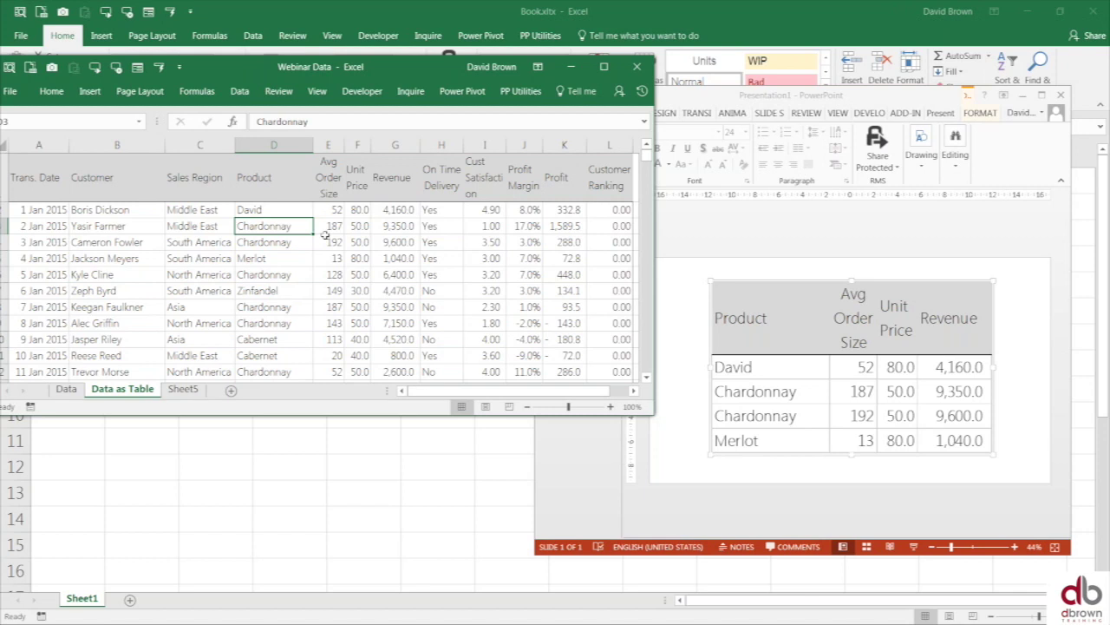
# - Restore Merlot in cell D2 and minimise the PowerPoint presentation
pyautogui.click(264, 291)
pyautogui.click(260, 209)
pyautogui.write('Merlot')
pyautogui.hotkey('ctrl', 'Return')
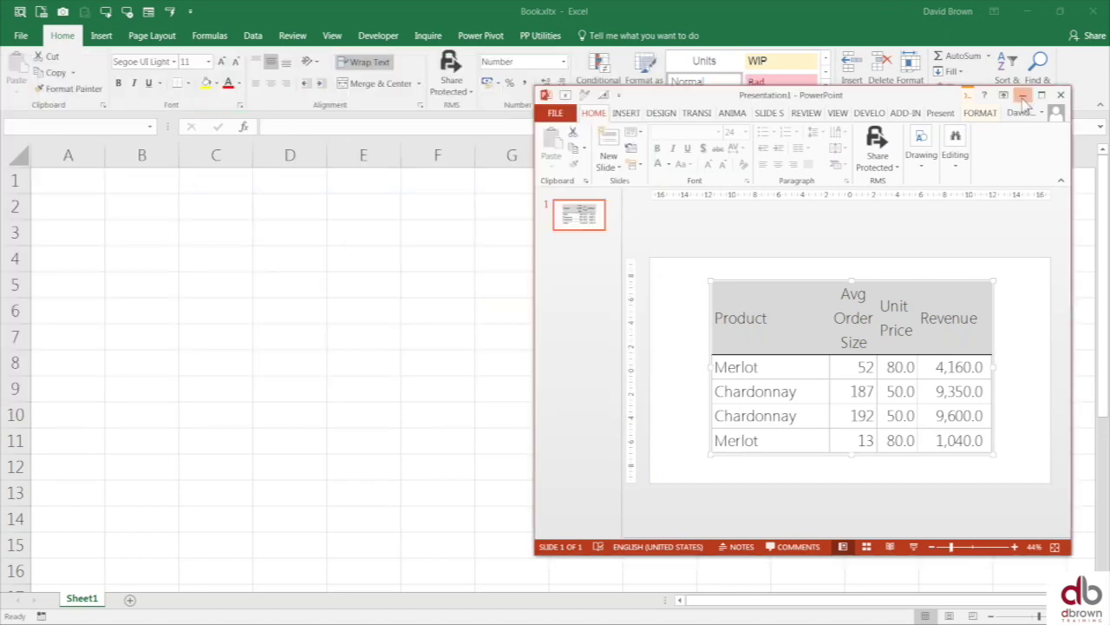
pyautogui.click(1023, 96)
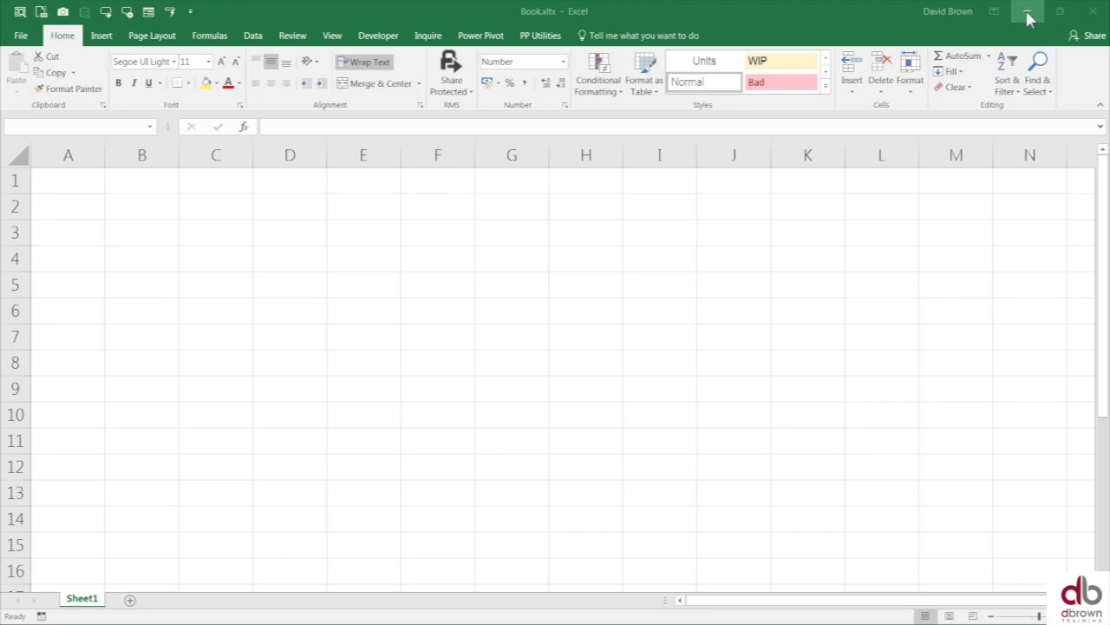
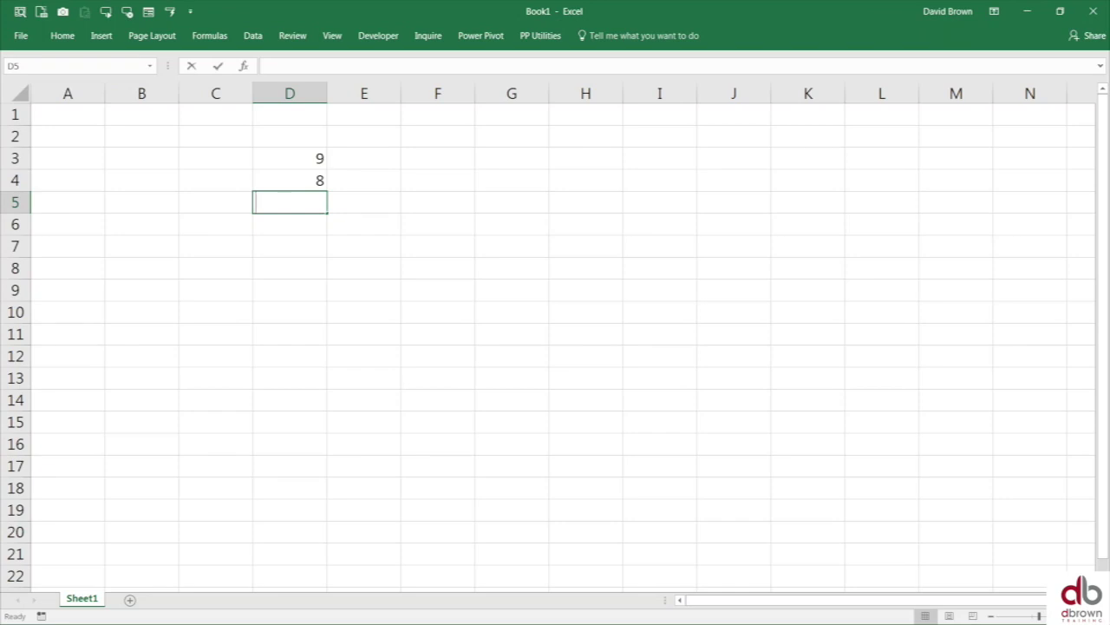
# - Enter 12, 2, 3, 1 and 13 into cells D5 through D9
pyautogui.press('Return')
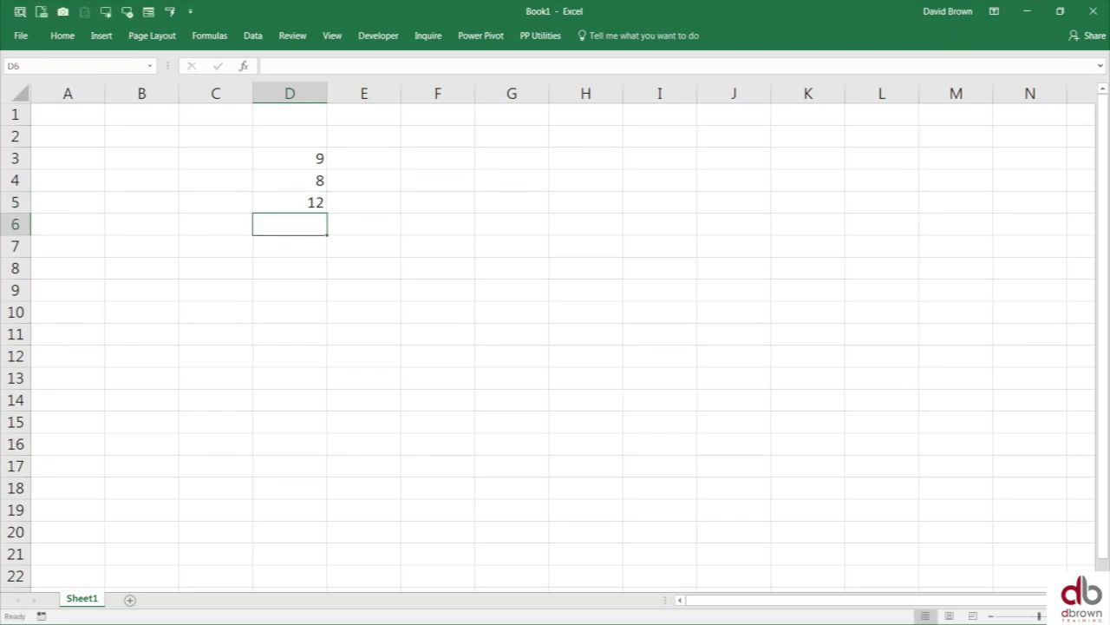
pyautogui.write('2')
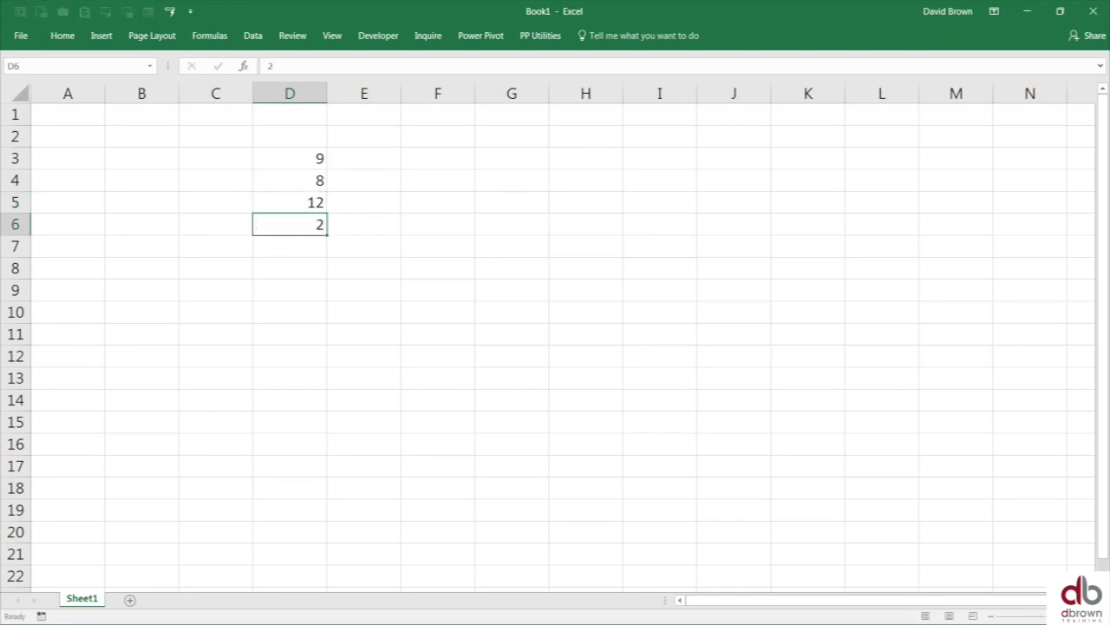
pyautogui.press('Return')
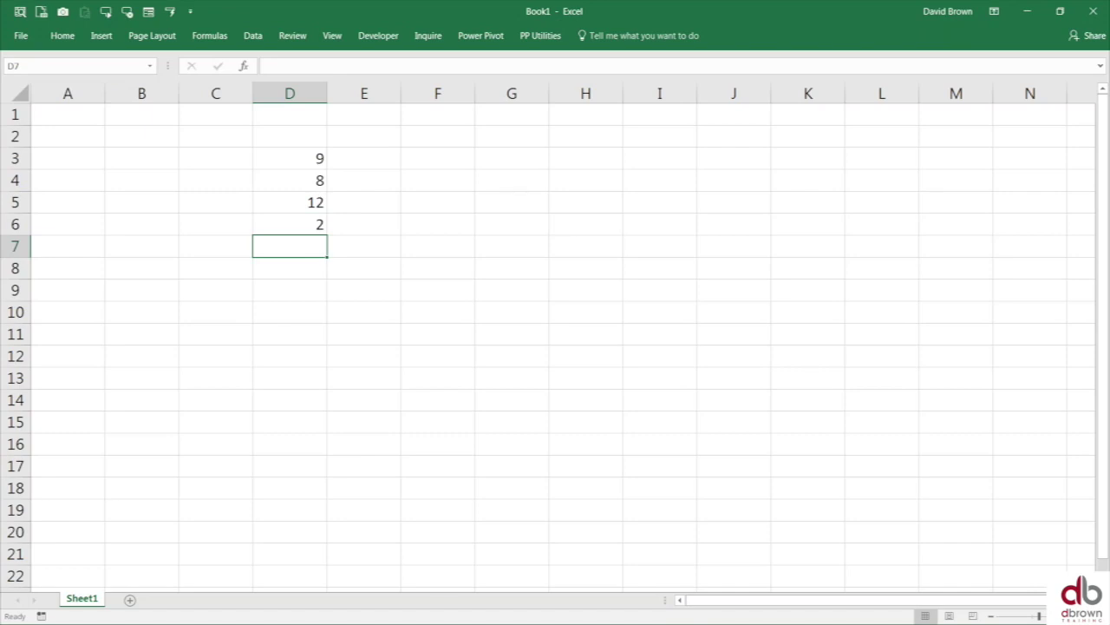
pyautogui.write('3')
pyautogui.press('Return')
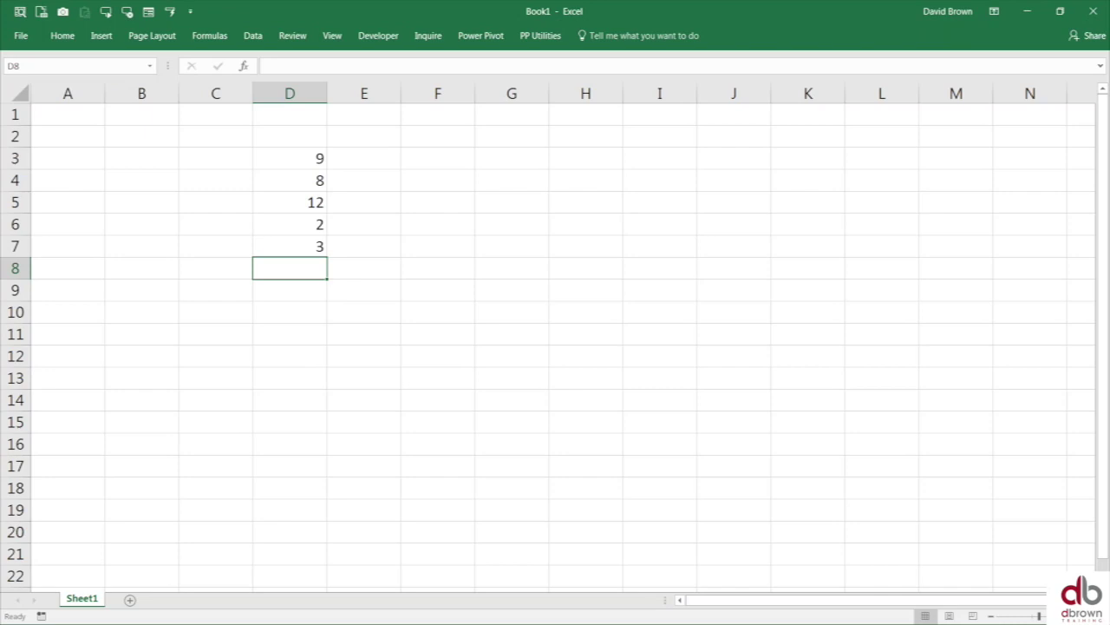
pyautogui.press('Up')
pyautogui.press('Up')
pyautogui.press('Up')
pyautogui.press('Down')
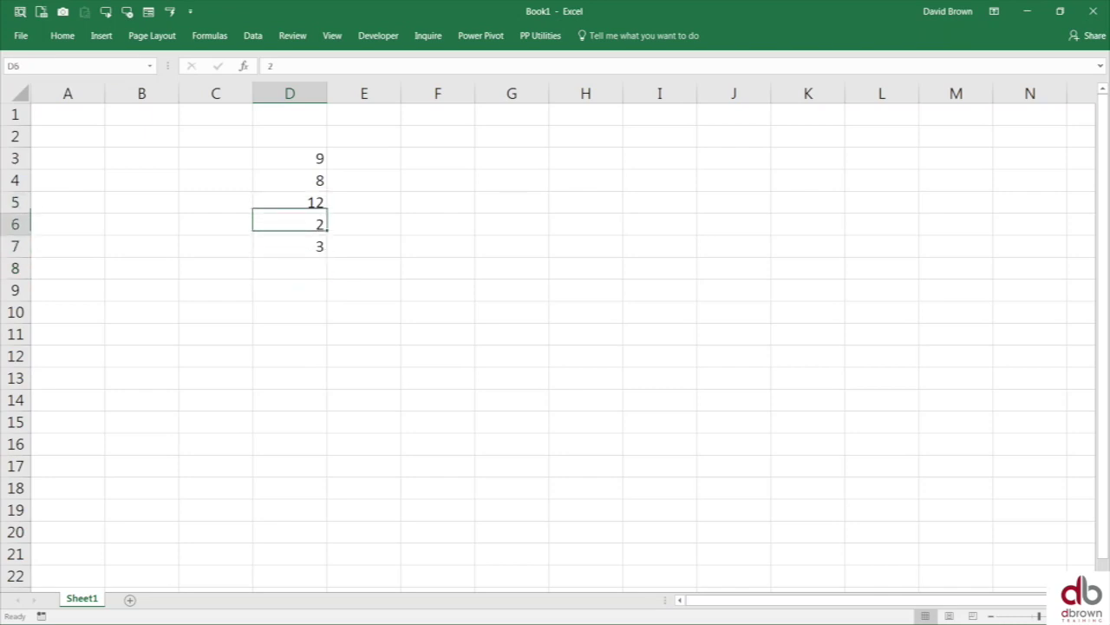
pyautogui.press('Down')
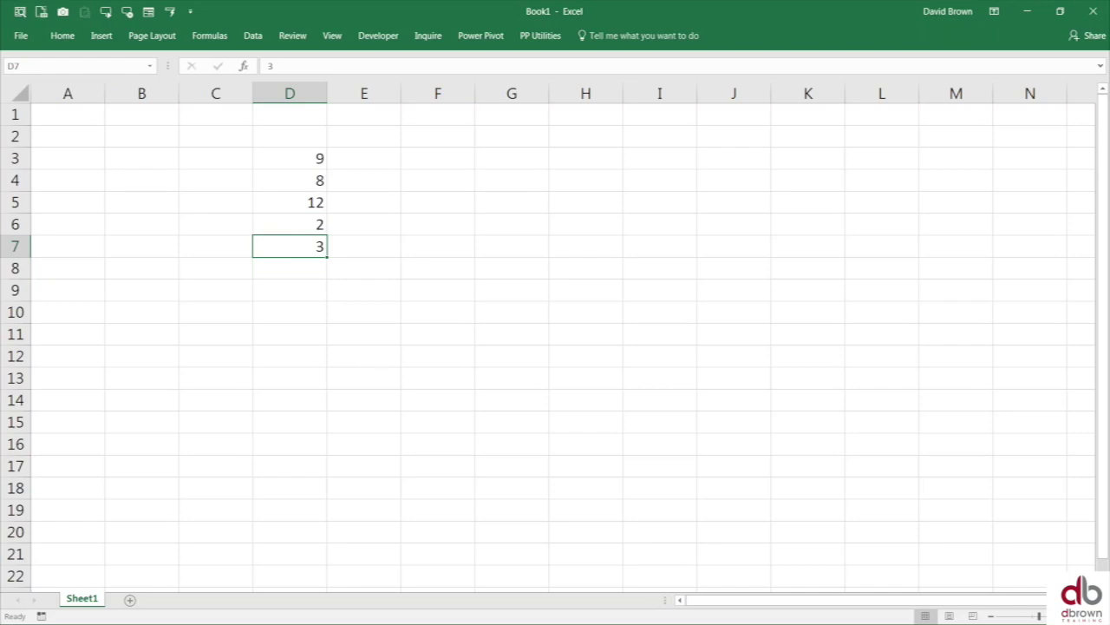
pyautogui.press('Down')
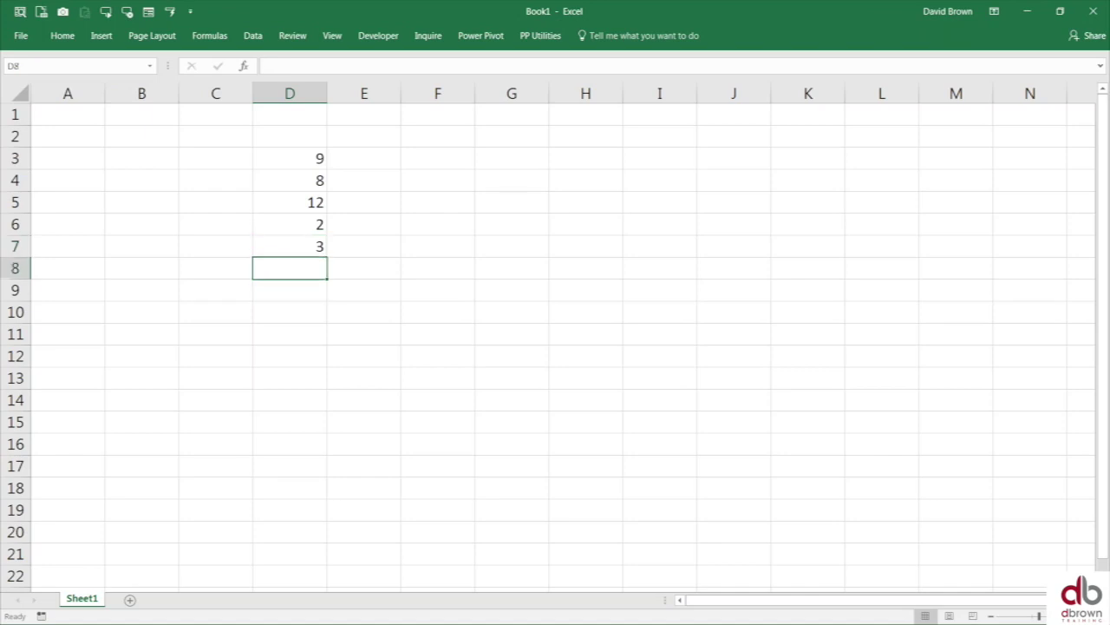
pyautogui.write('1')
pyautogui.press('Return')
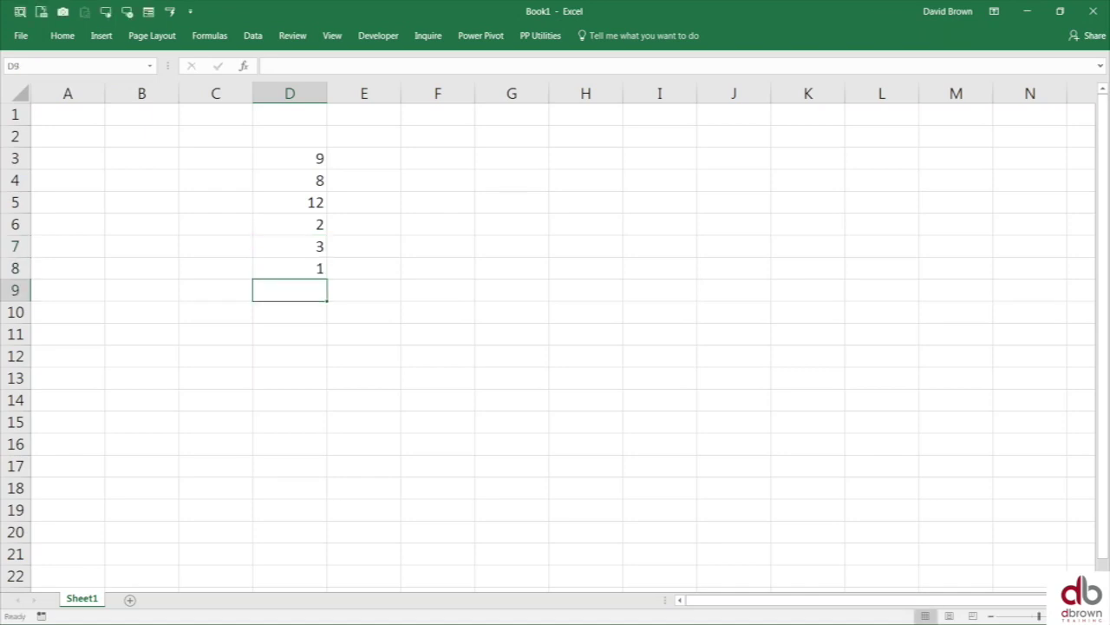
pyautogui.write('13')
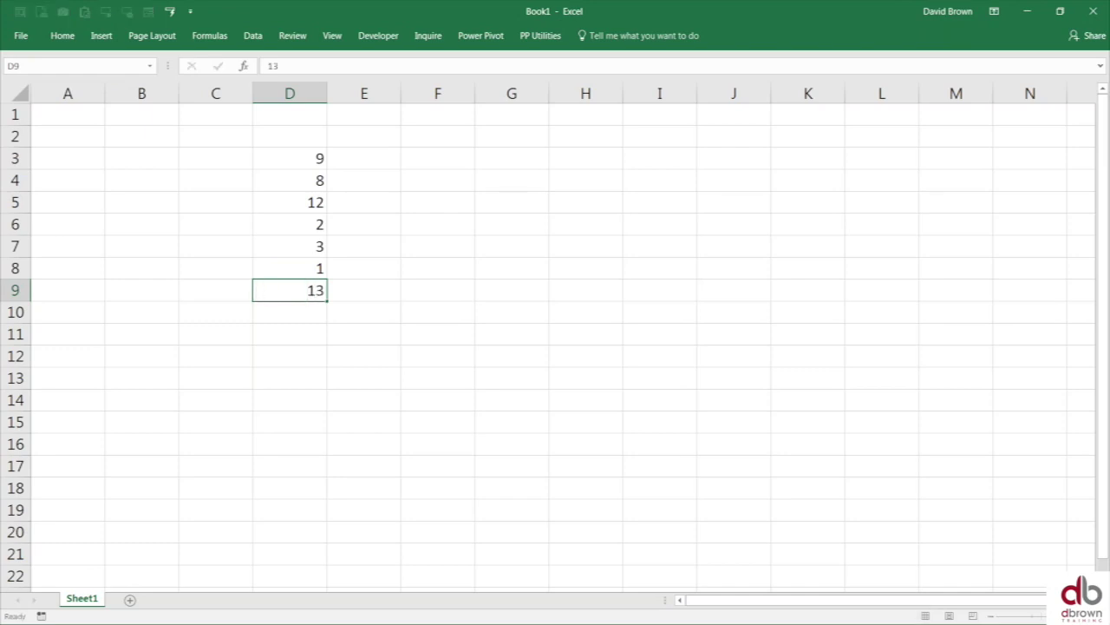
pyautogui.press('Return')
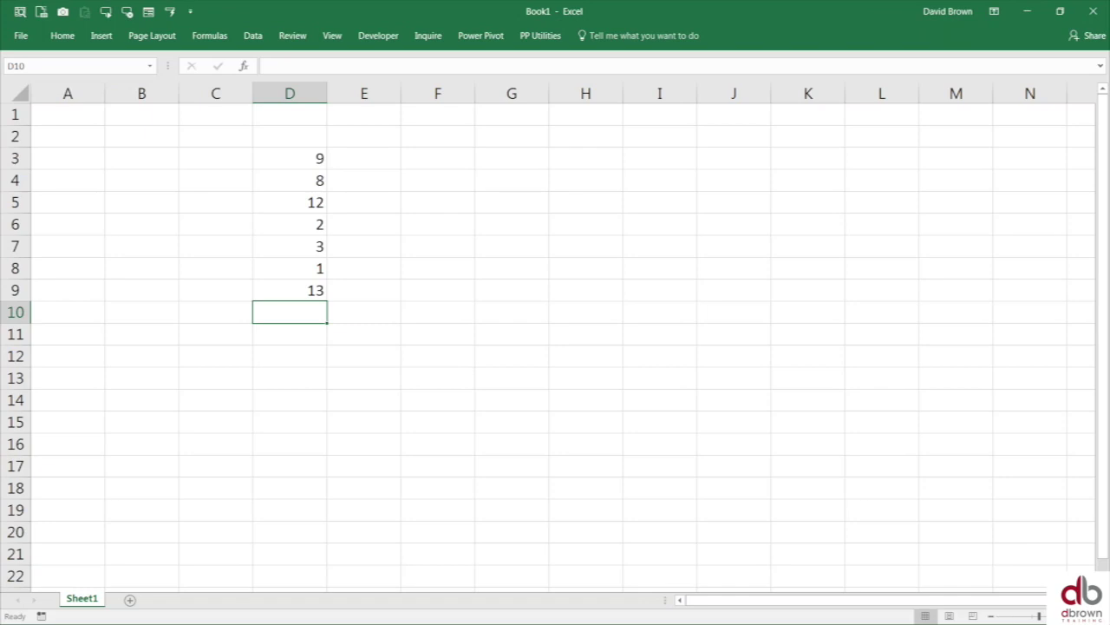
# - Enter 14, 10, 7 and 54 into cells D10 through D13
pyautogui.scroll(-1, 555, 343)
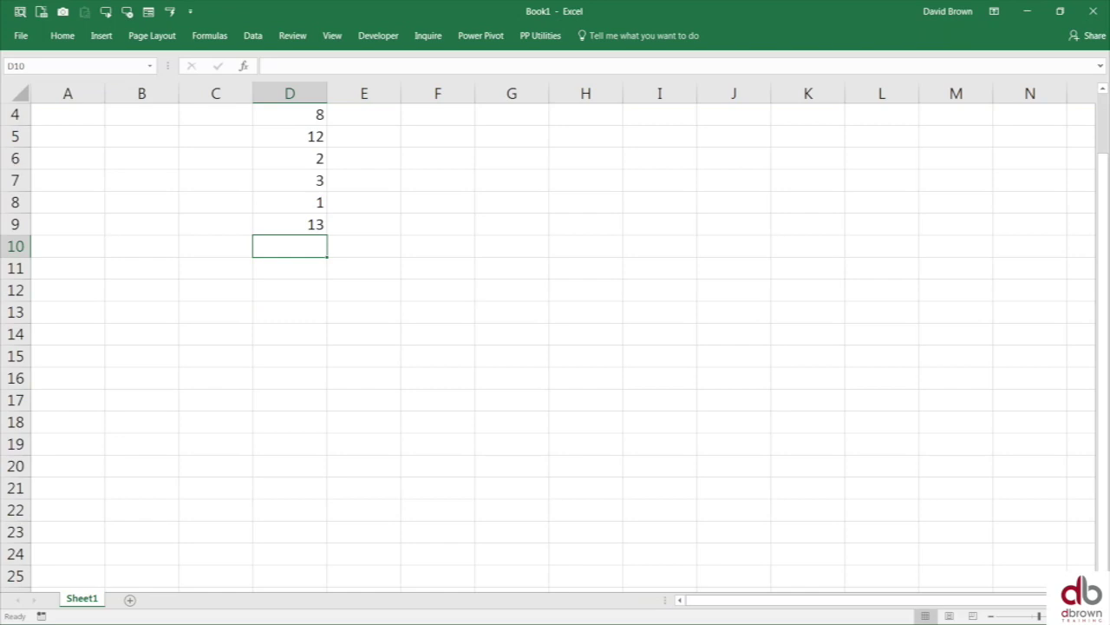
pyautogui.hotkey('alt', 'Tab')
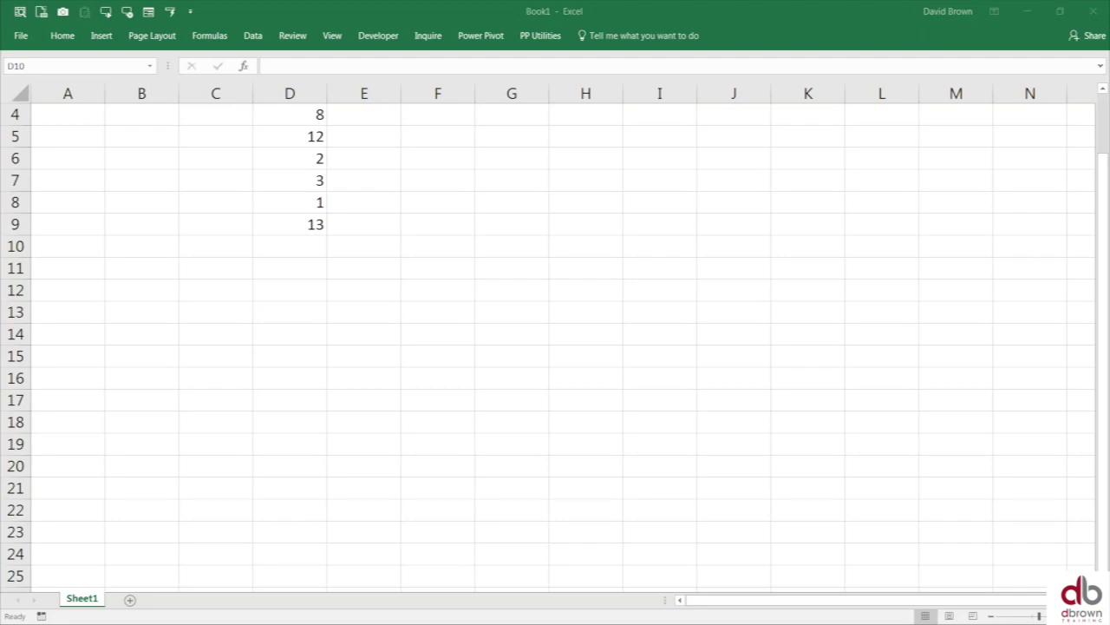
pyautogui.click(308, 247)
pyautogui.press('F2')
pyautogui.write('14')
pyautogui.press('Return')
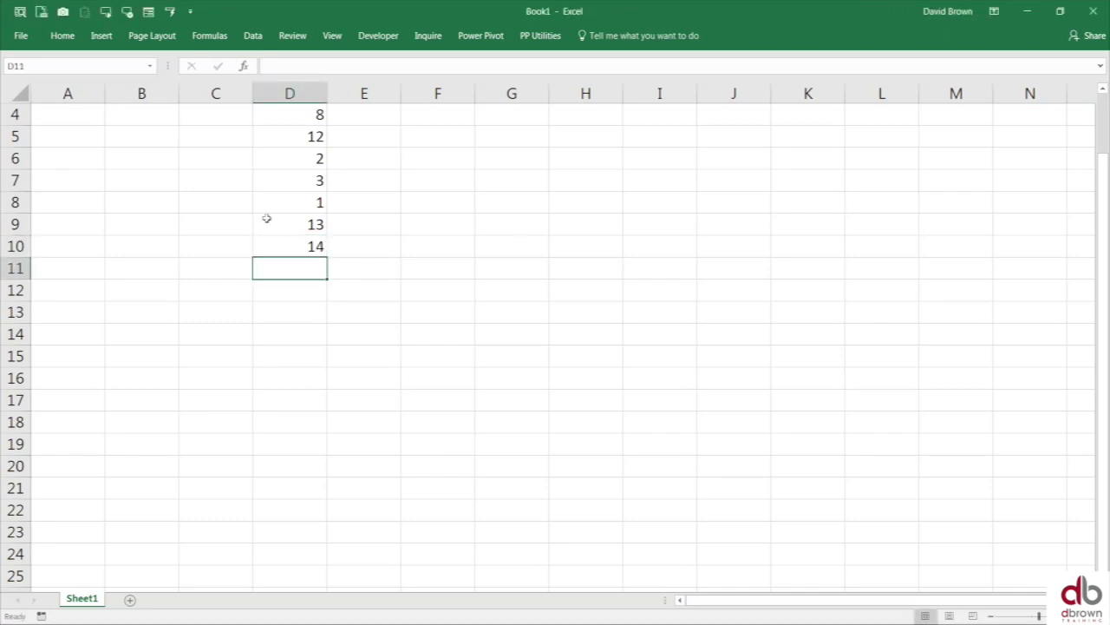
pyautogui.press('F2')
pyautogui.write('10')
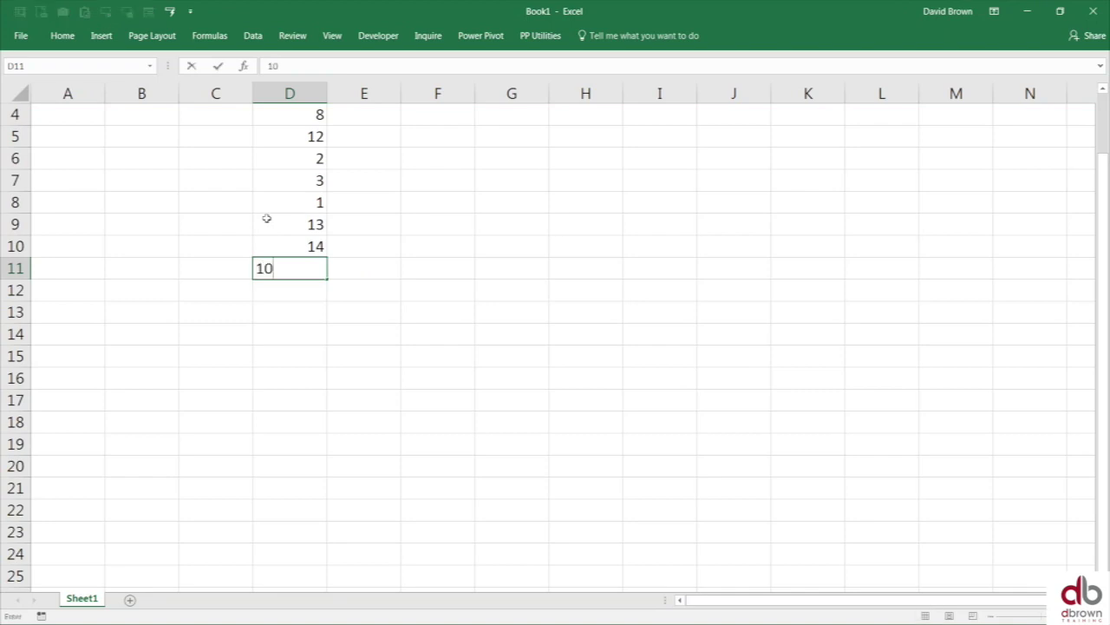
pyautogui.press('Return')
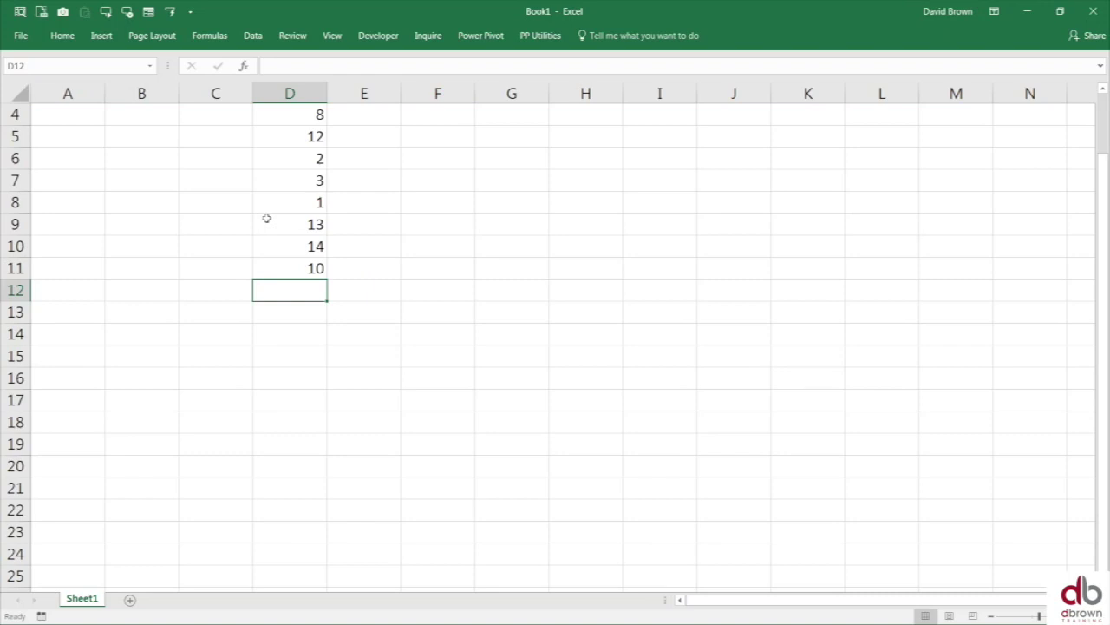
pyautogui.write('7')
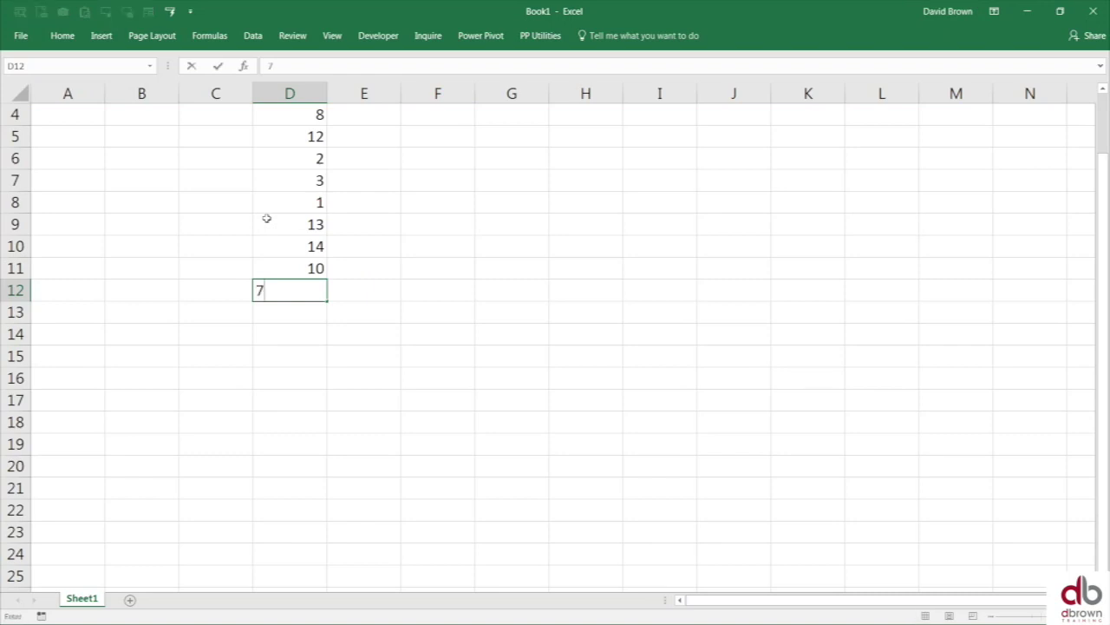
pyautogui.press('Return')
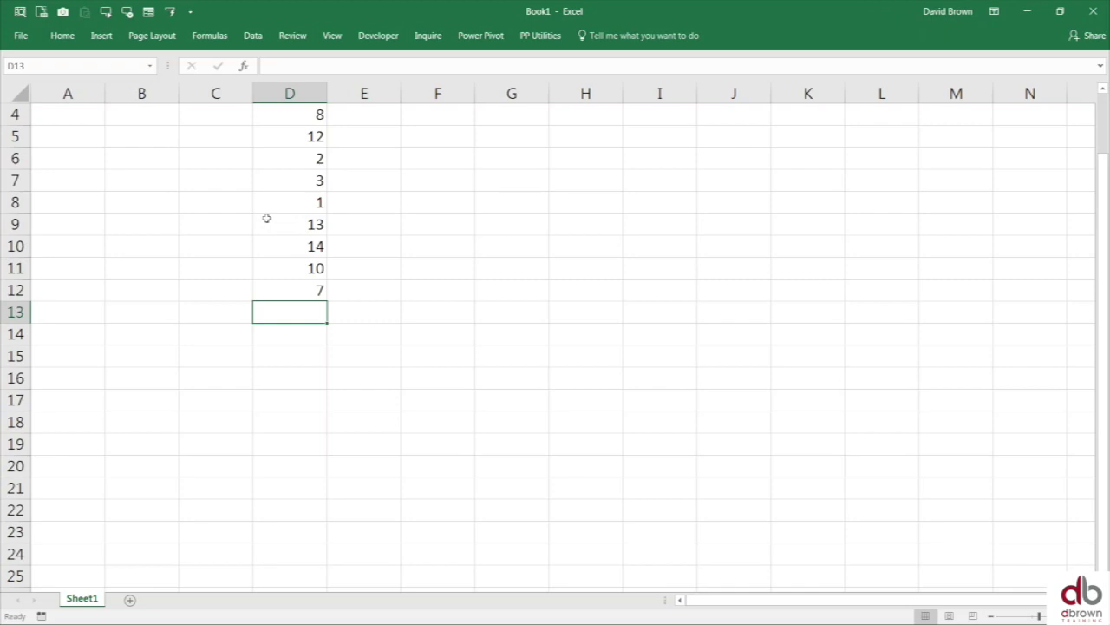
pyautogui.write('54')
pyautogui.press('Return')
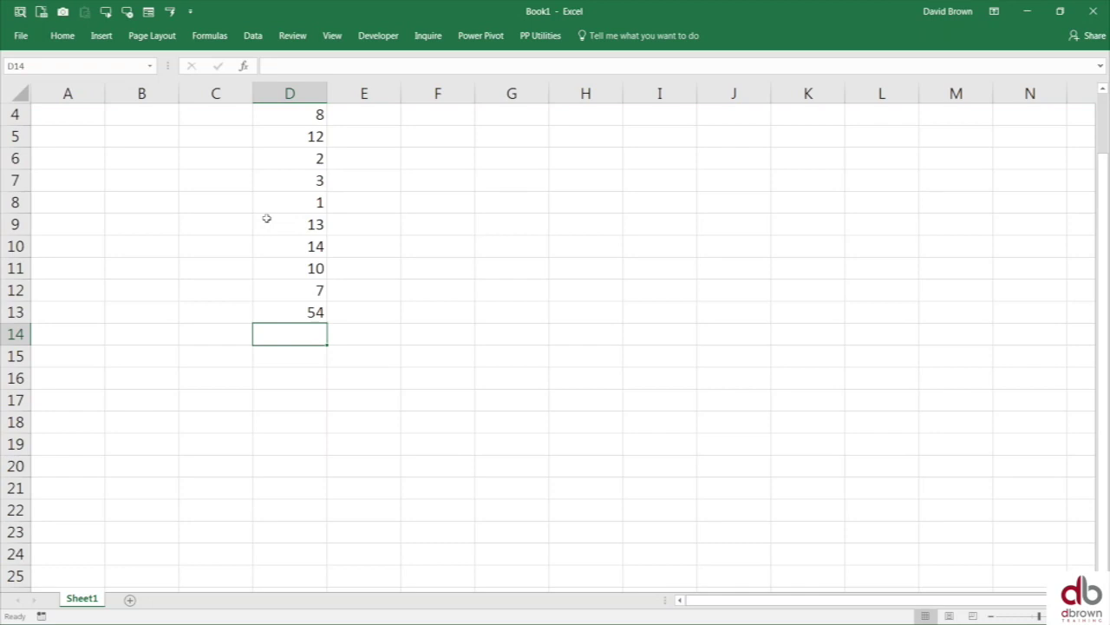
# - Move the selection back to cell E3 beside the top of the list
pyautogui.press('Up')
pyautogui.hotkey('ctrl', 'Up')
pyautogui.press('Up')
pyautogui.press('Down')
pyautogui.press('Right')
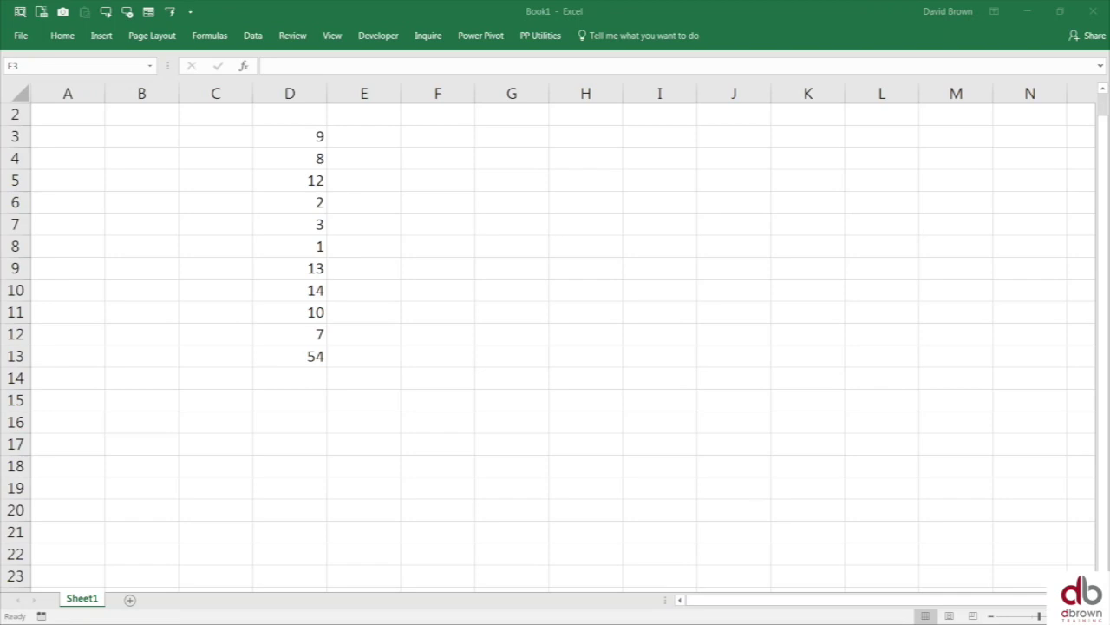
pyautogui.click(305, 382)
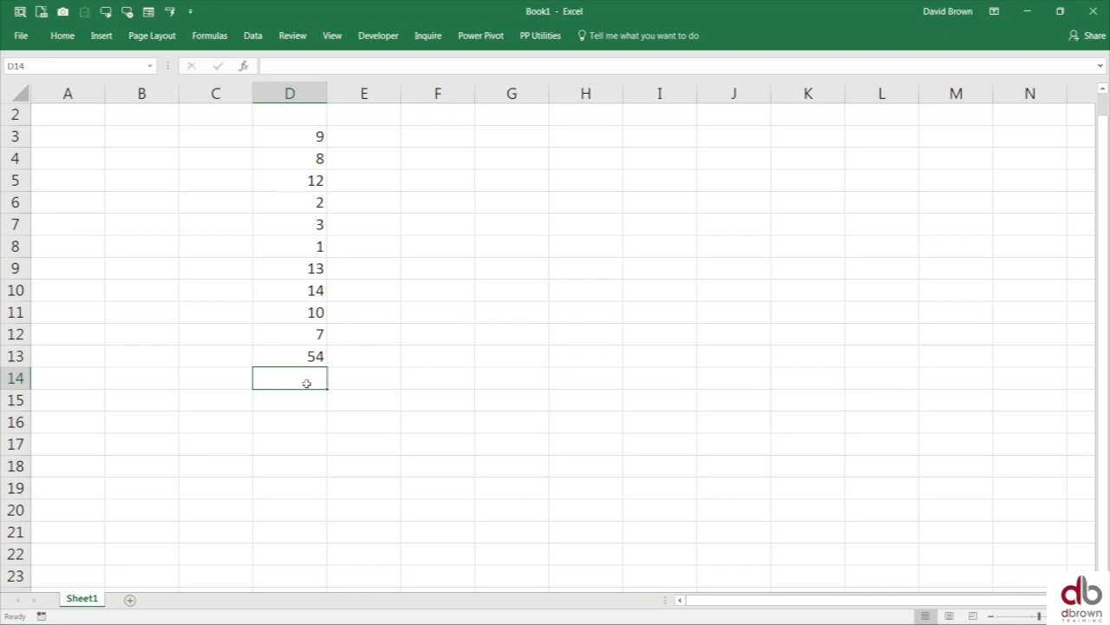
pyautogui.write('5')
pyautogui.press('Return')
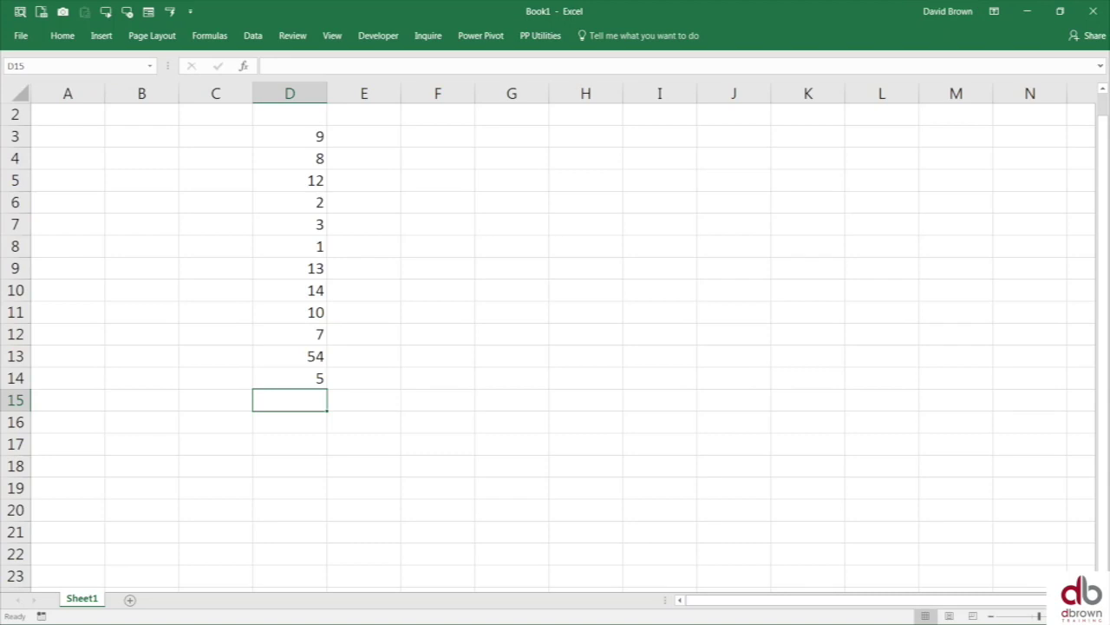
pyautogui.press('Up')
pyautogui.press('Up')
pyautogui.press('Up')
pyautogui.press('Up')
pyautogui.press('Up')
pyautogui.press('Up')
pyautogui.press('Up')
pyautogui.press('Up')
pyautogui.press('Up')
pyautogui.press('Up')
pyautogui.press('Up')
pyautogui.press('Up')
pyautogui.press('Up')
pyautogui.press('Up')
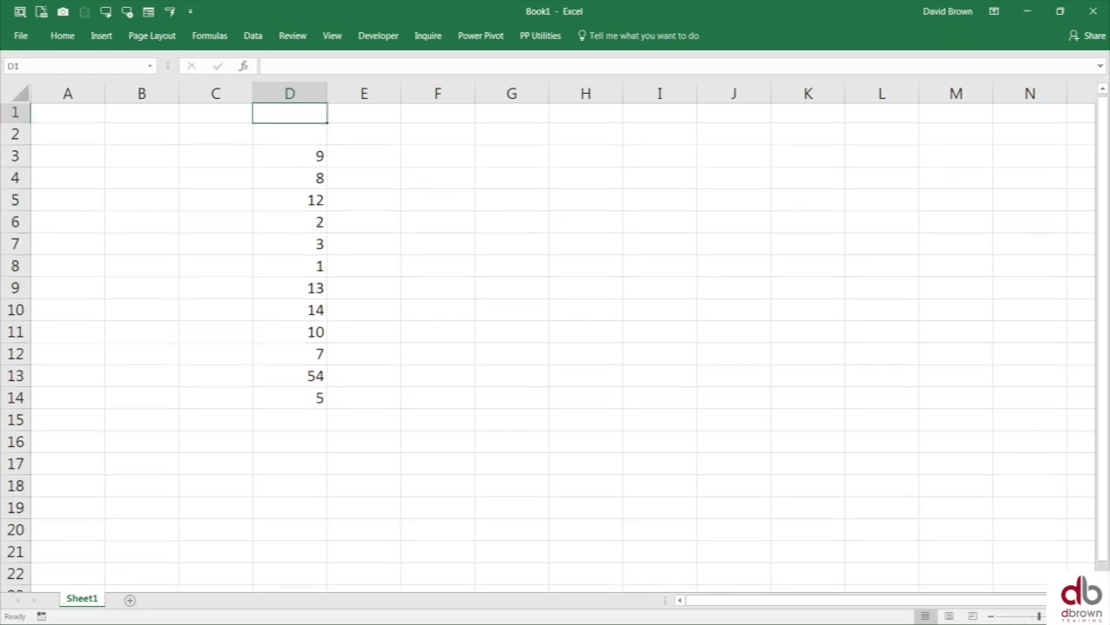
pyautogui.press('Down')
pyautogui.press('Down')
pyautogui.press('Right')
pyautogui.press('Right')
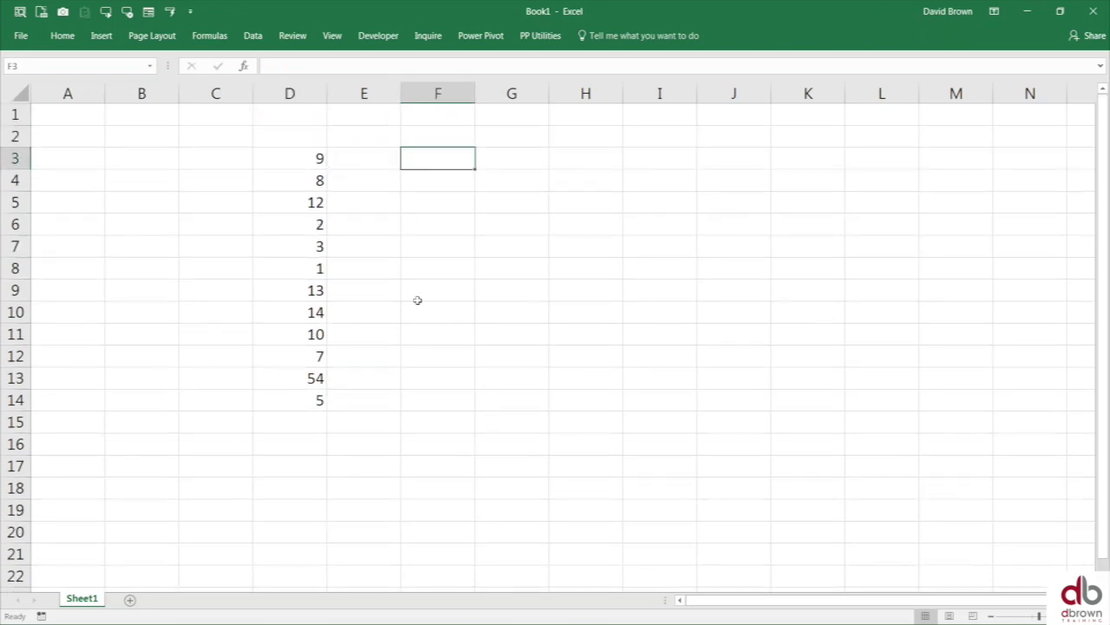
pyautogui.scroll(-1, 417, 295)
pyautogui.scroll(1, 419, 273)
pyautogui.press('Left')
pyautogui.press('Left')
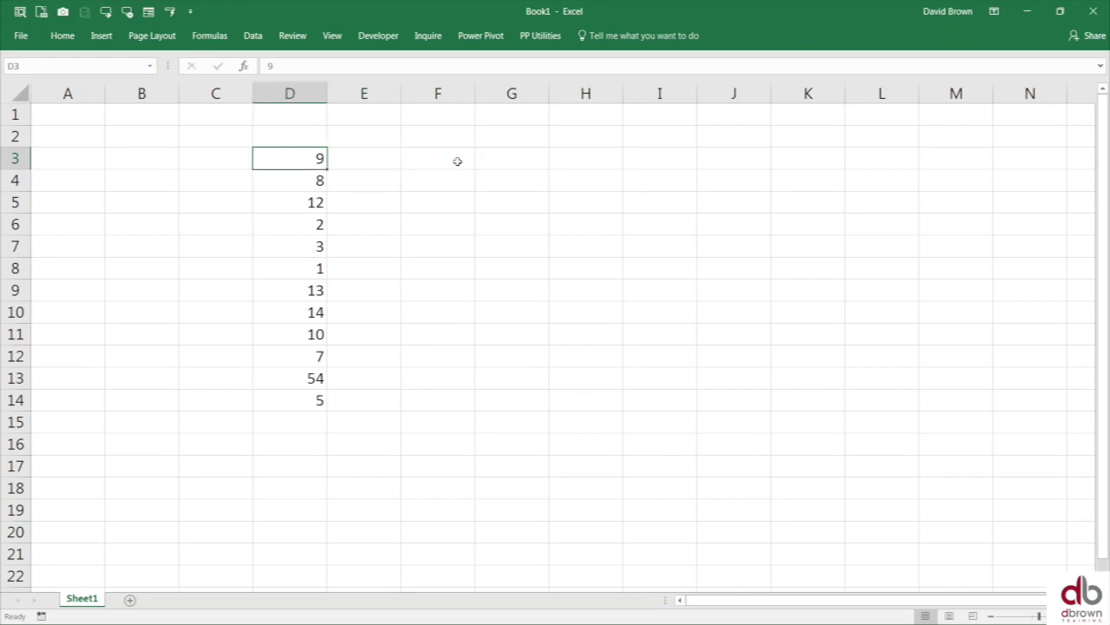
pyautogui.press('Right')
pyautogui.press('Right')
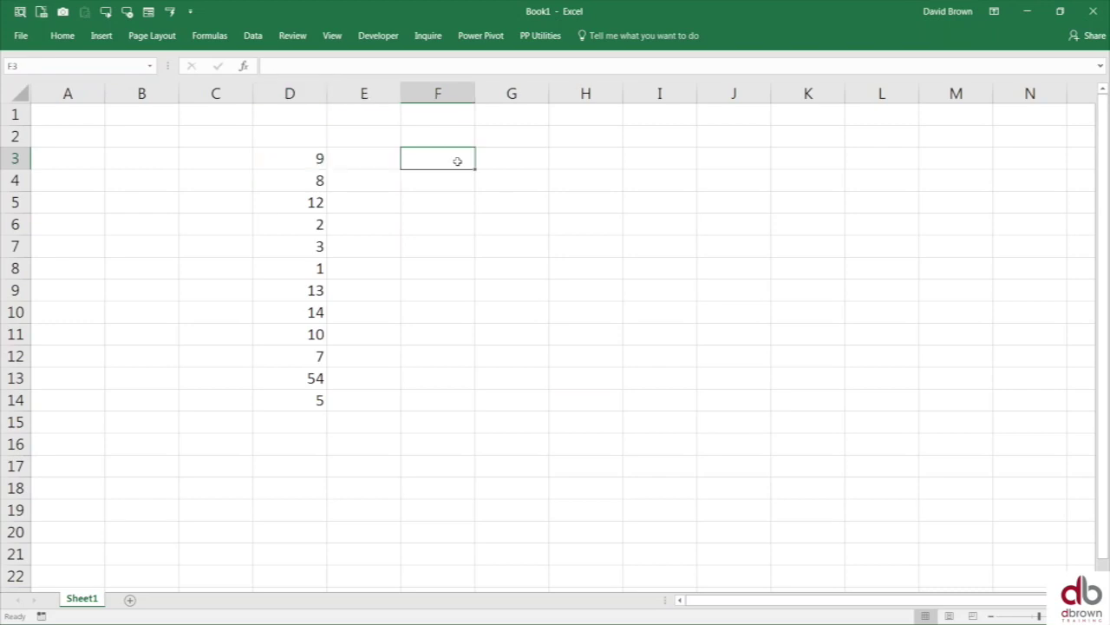
pyautogui.press('Left')
pyautogui.press('Left')
pyautogui.press('Up')
pyautogui.press('Down')
pyautogui.hotkey('shift', 'Down')
pyautogui.hotkey('shift', 'Down')
pyautogui.hotkey('shift', 'Down')
pyautogui.hotkey('shift', 'Down')
pyautogui.hotkey('shift', 'Down')
pyautogui.hotkey('shift', 'Down')
pyautogui.hotkey('shift', 'Down')
pyautogui.hotkey('shift', 'Down')
pyautogui.hotkey('shift', 'Down')
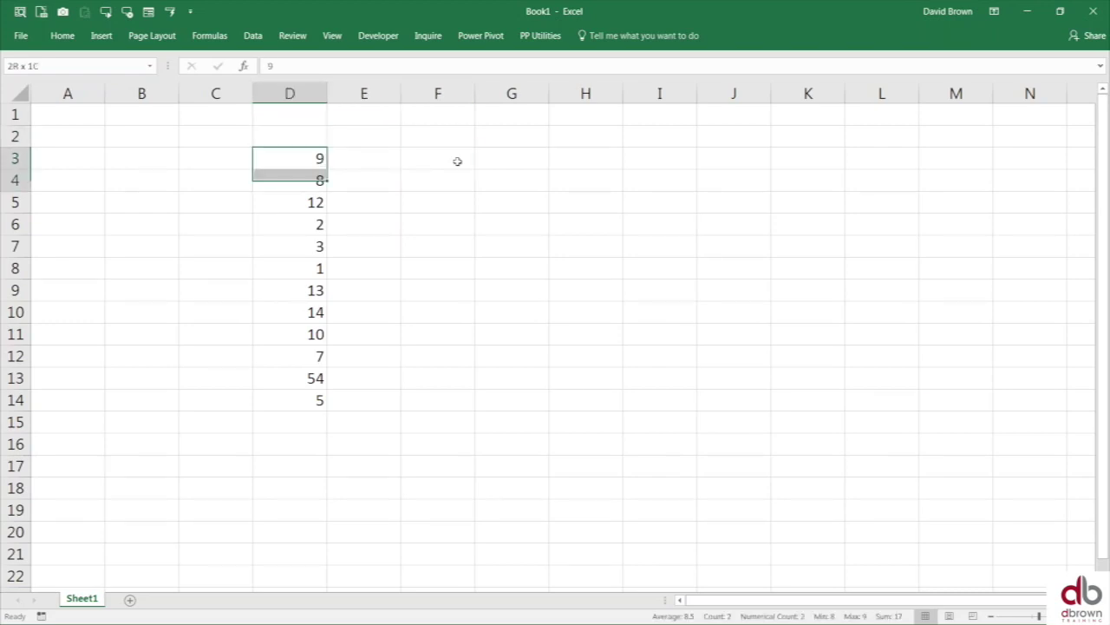
pyautogui.hotkey('shift', 'Down')
pyautogui.hotkey('shift', 'Down')
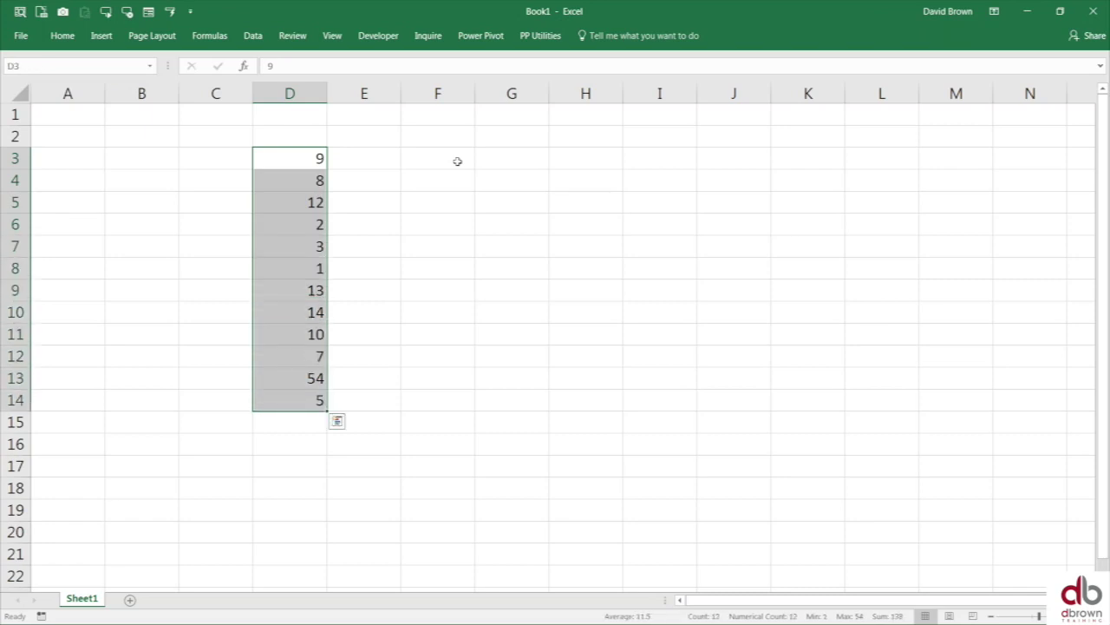
pyautogui.press('Up')
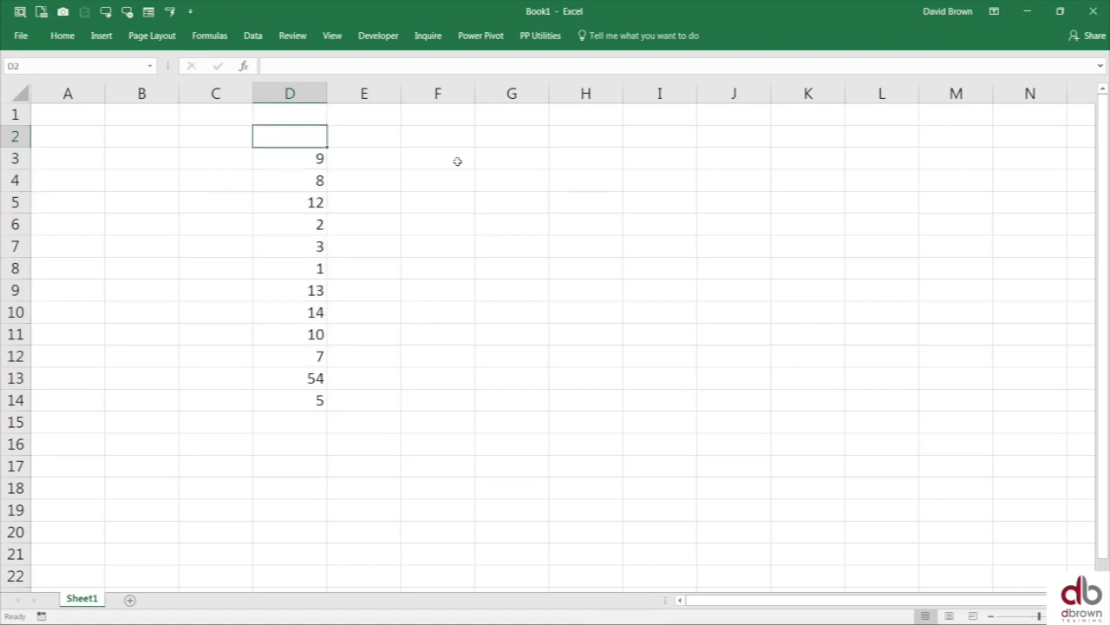
pyautogui.press('Right')
pyautogui.press('Right')
pyautogui.press('Down')
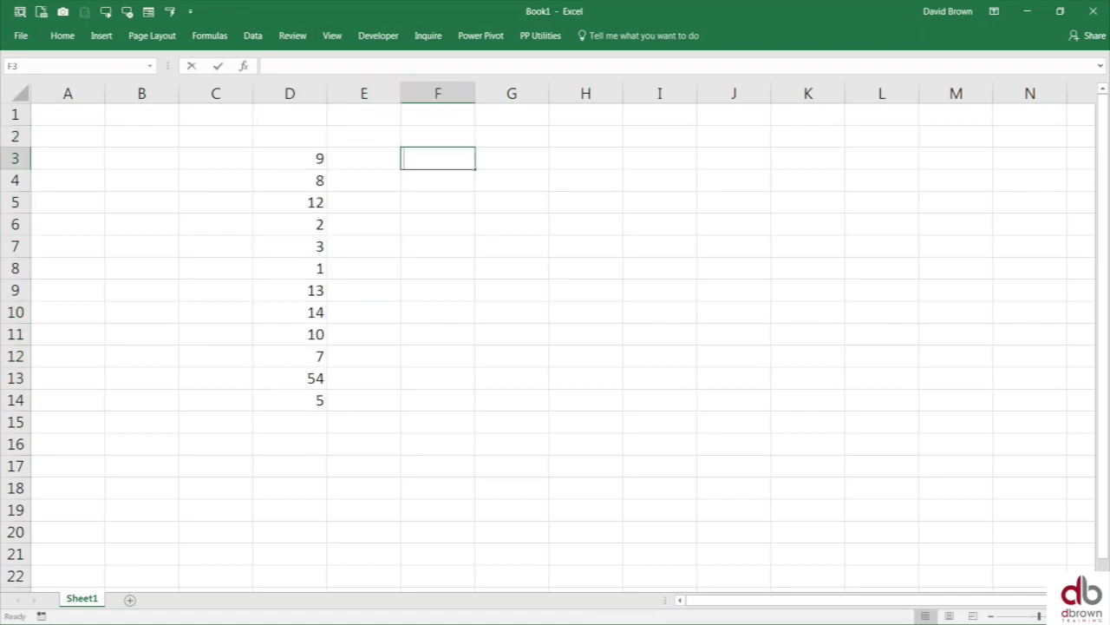
pyautogui.write('=')
pyautogui.press('Escape')
pyautogui.keyDown('ctrl'); pyautogui.scroll(1, 455, 214); pyautogui.keyUp('ctrl')
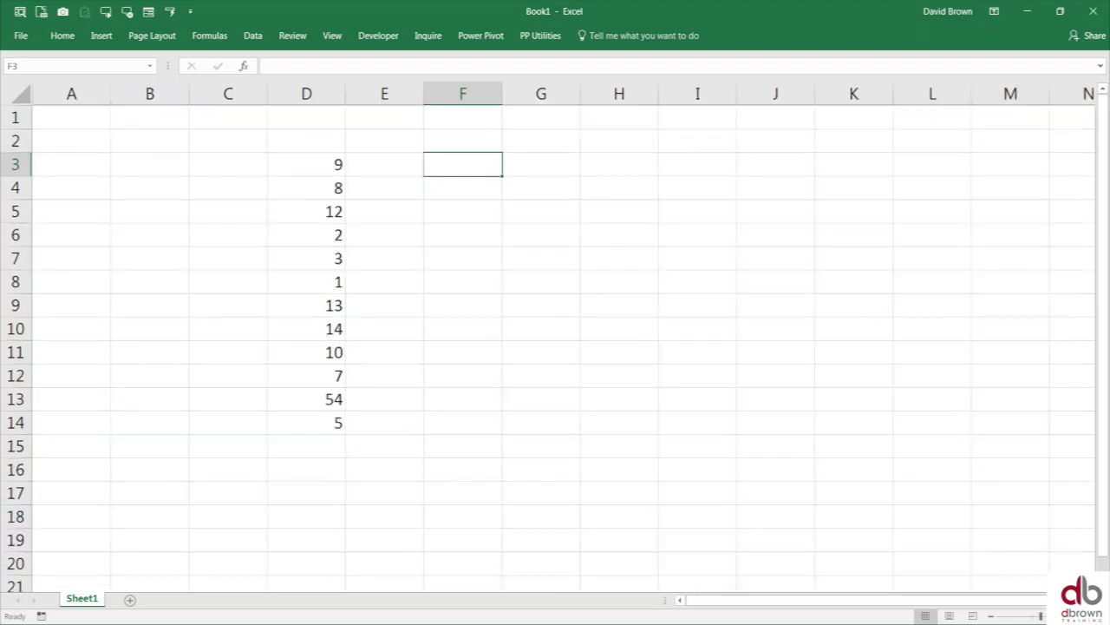
# - Type the placeholder word erwrw into cell F3
pyautogui.keyDown('ctrl'); pyautogui.scroll(1, 486, 153); pyautogui.keyUp('ctrl')
pyautogui.write('erwrw')
pyautogui.press('Return')
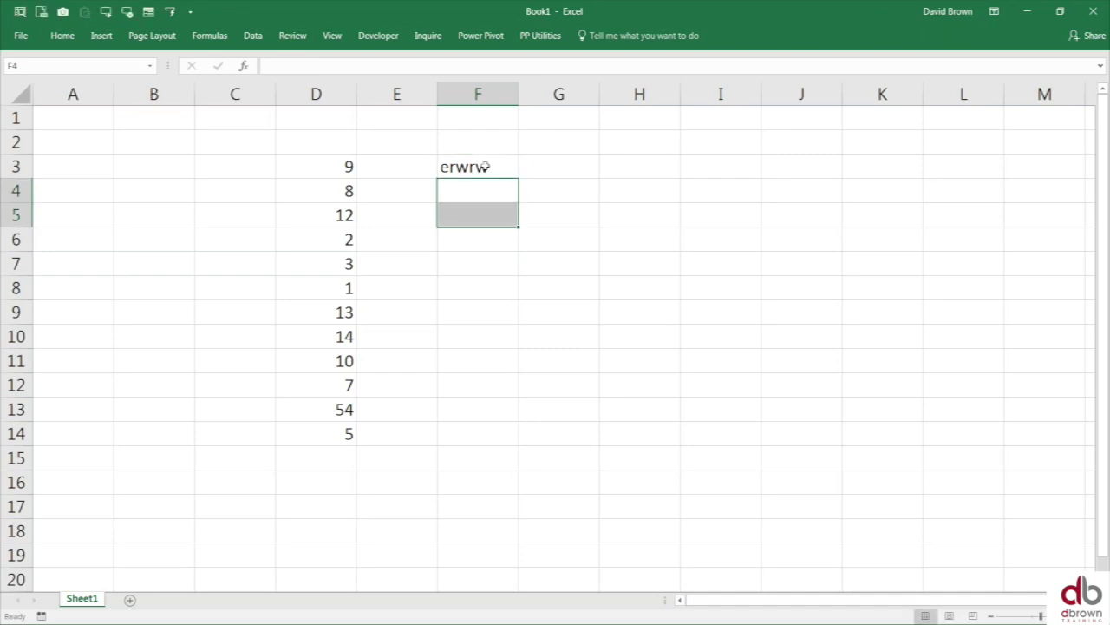
pyautogui.press('Up')
# - Draw a rectangle shape spanning roughly G5 to J9
pyautogui.click(75, 39)
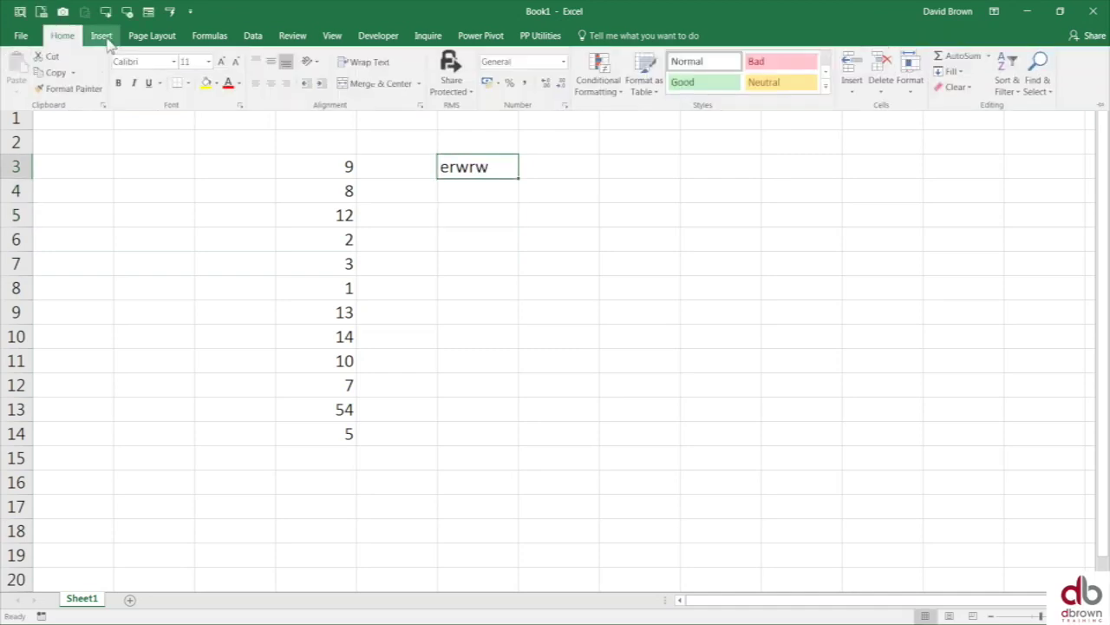
pyautogui.click(102, 37)
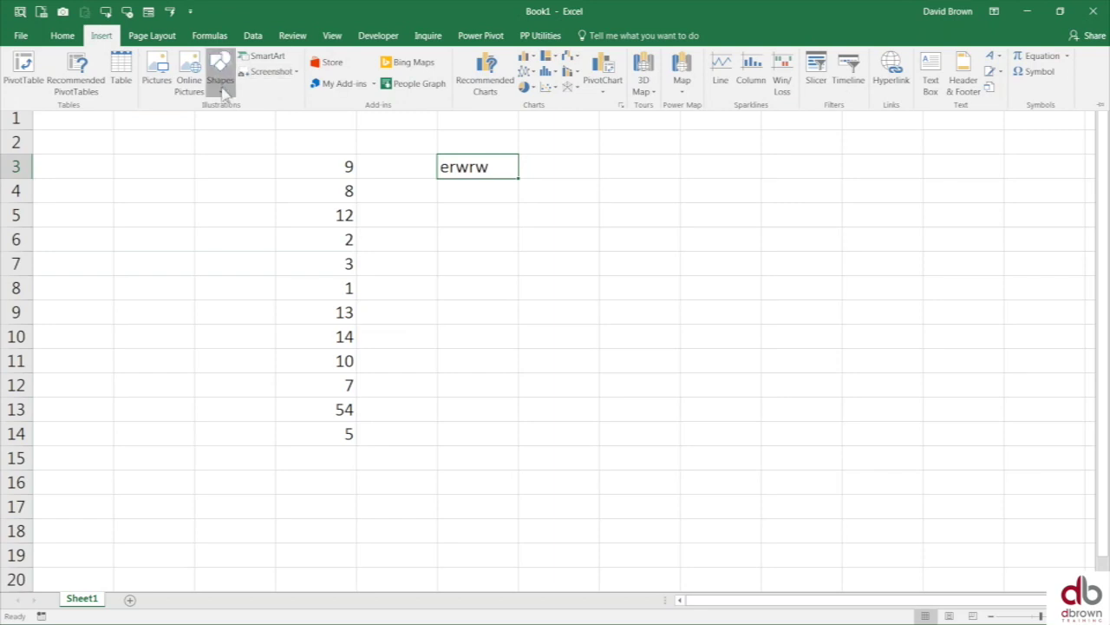
pyautogui.click(220, 82)
pyautogui.click(248, 121)
pyautogui.moveTo(556, 197)
pyautogui.mouseDown()
pyautogui.moveTo(741, 260)
pyautogui.moveTo(794, 322)
pyautogui.mouseUp()
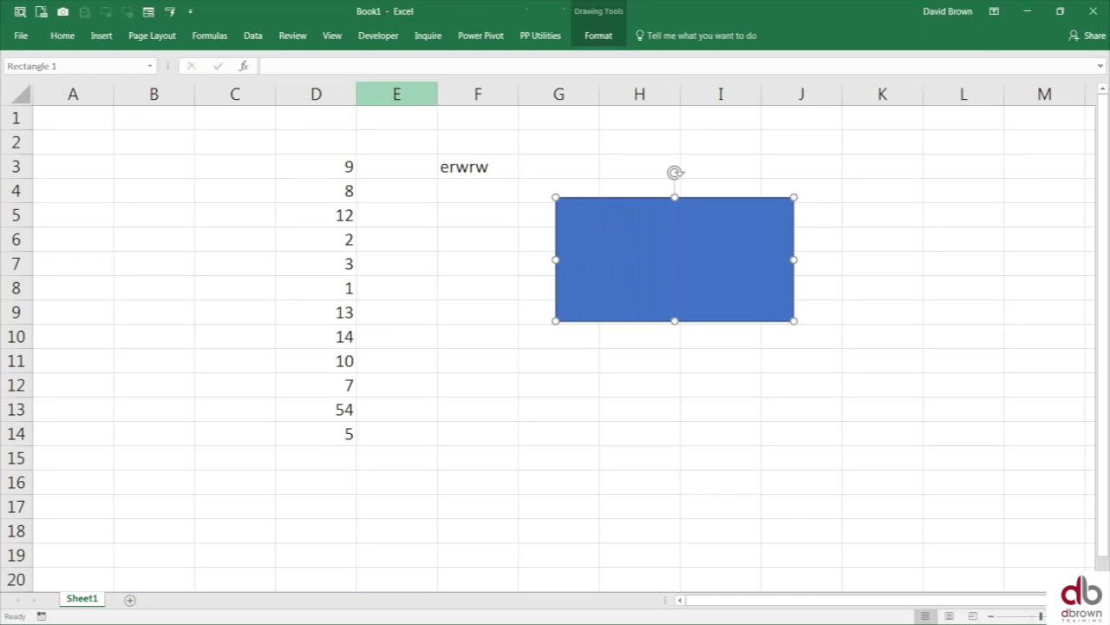
# - Link the rectangle's text to cell F3 with the formula =$F$3
pyautogui.click(327, 68)
pyautogui.write('=')
pyautogui.click(469, 167)
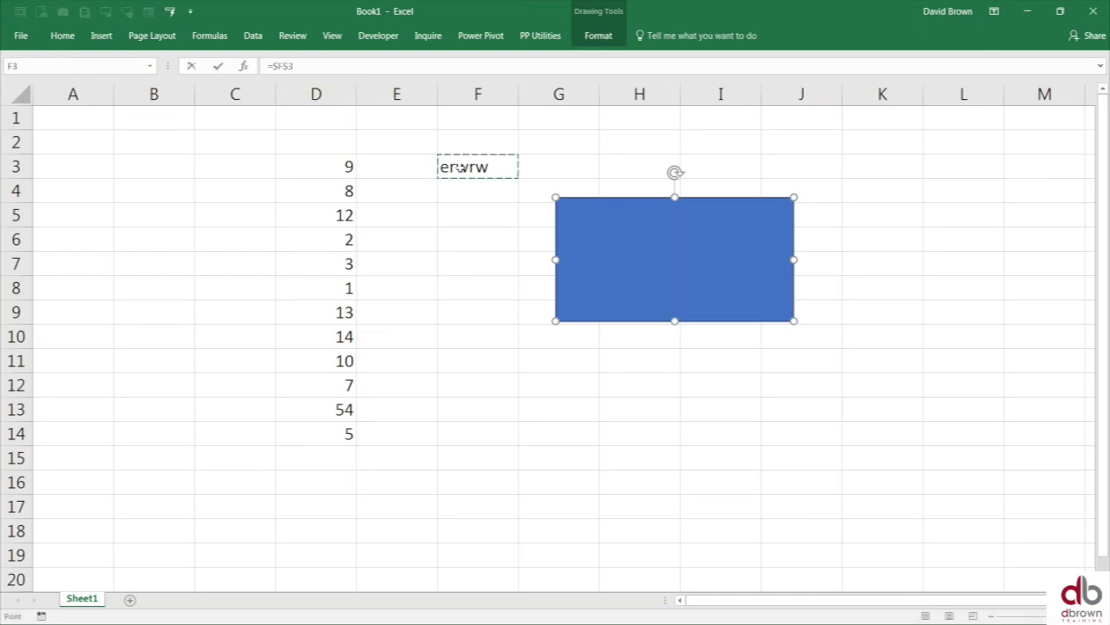
pyautogui.press('Return')
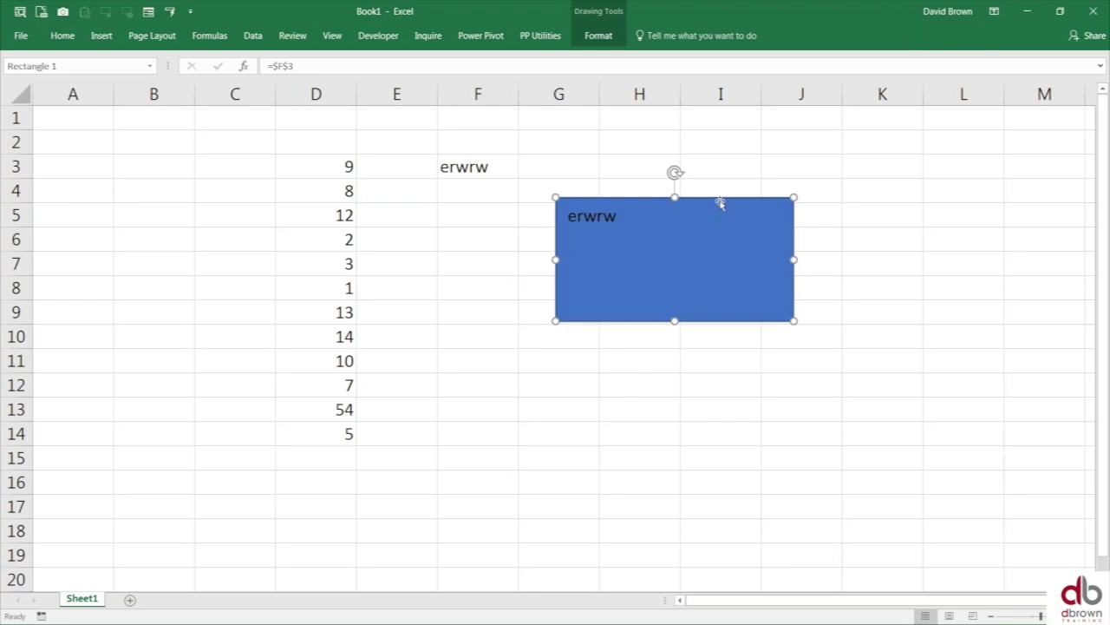
pyautogui.click(62, 36)
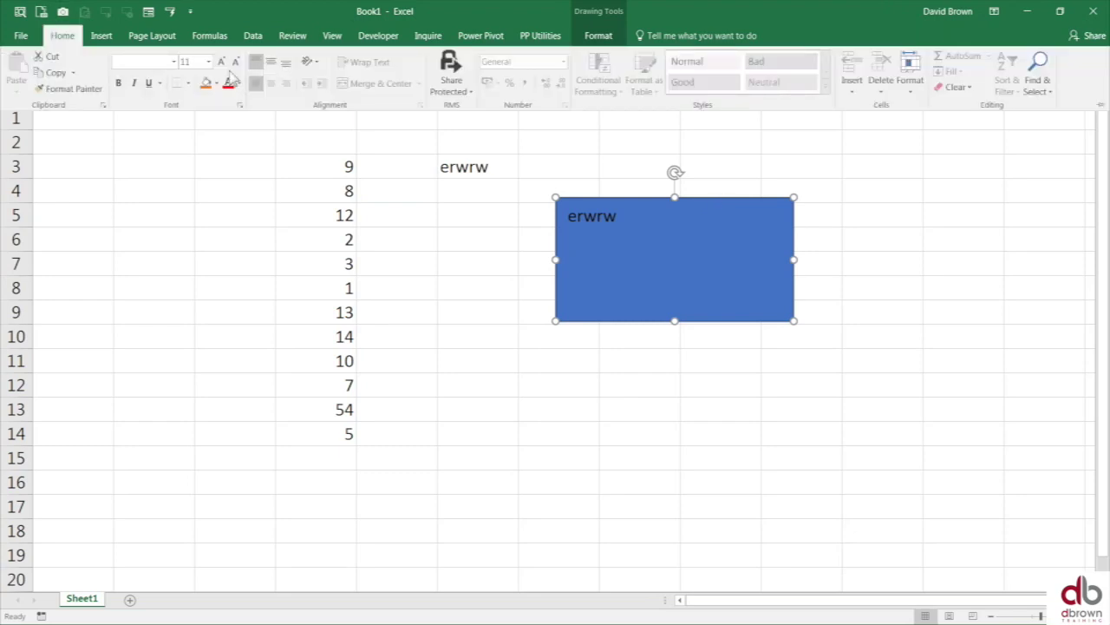
# - Make the rectangle's linked text 48 point and middle-aligned vertically
pyautogui.click(209, 62)
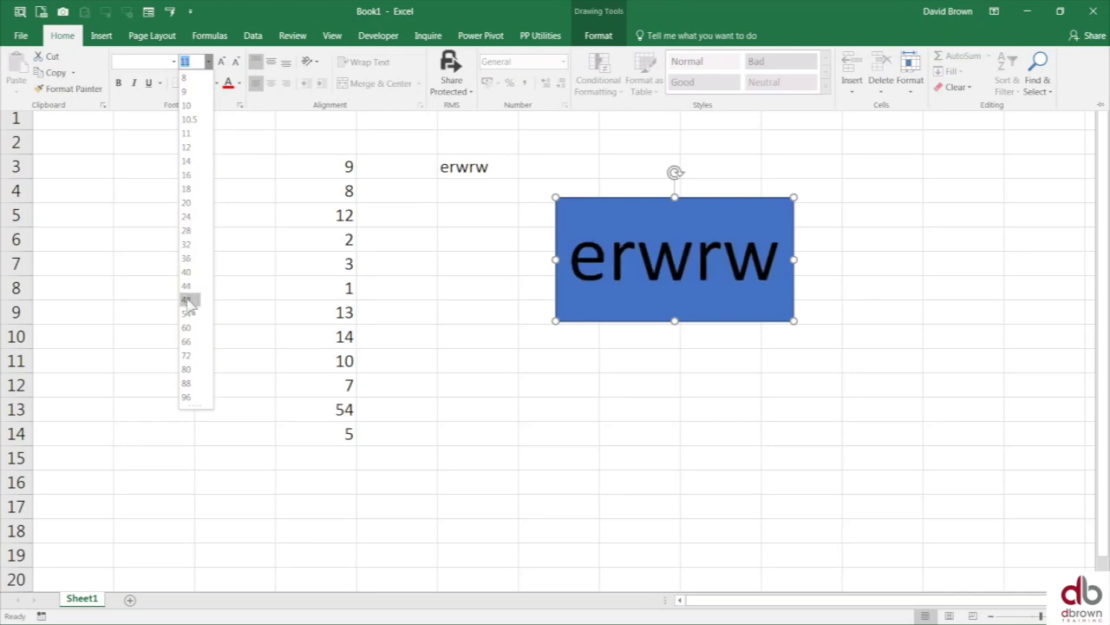
pyautogui.click(188, 299)
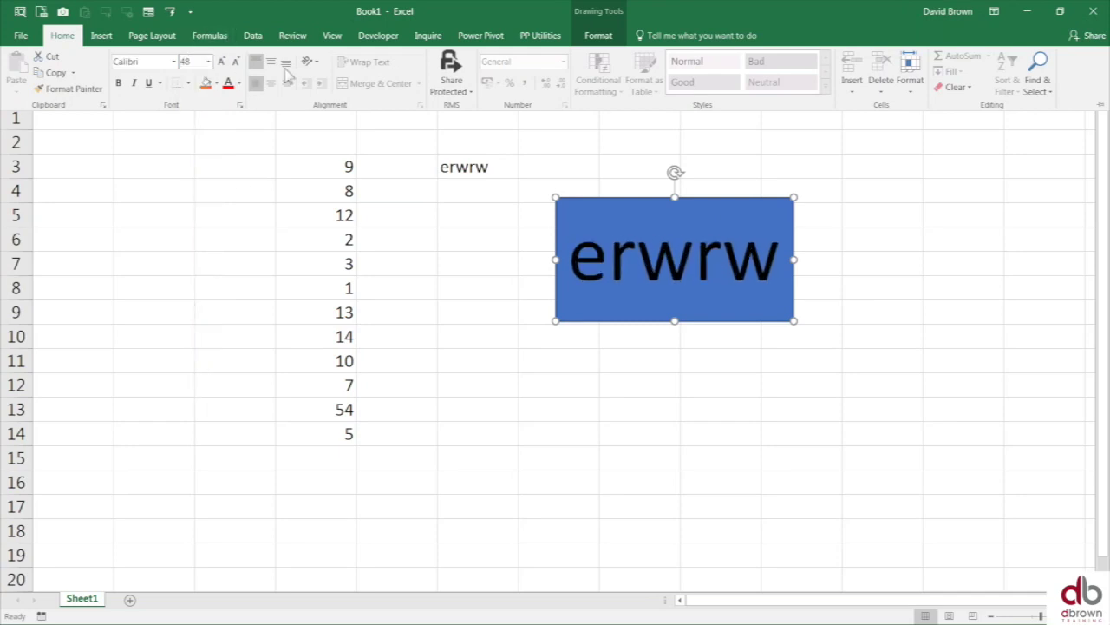
pyautogui.click(271, 62)
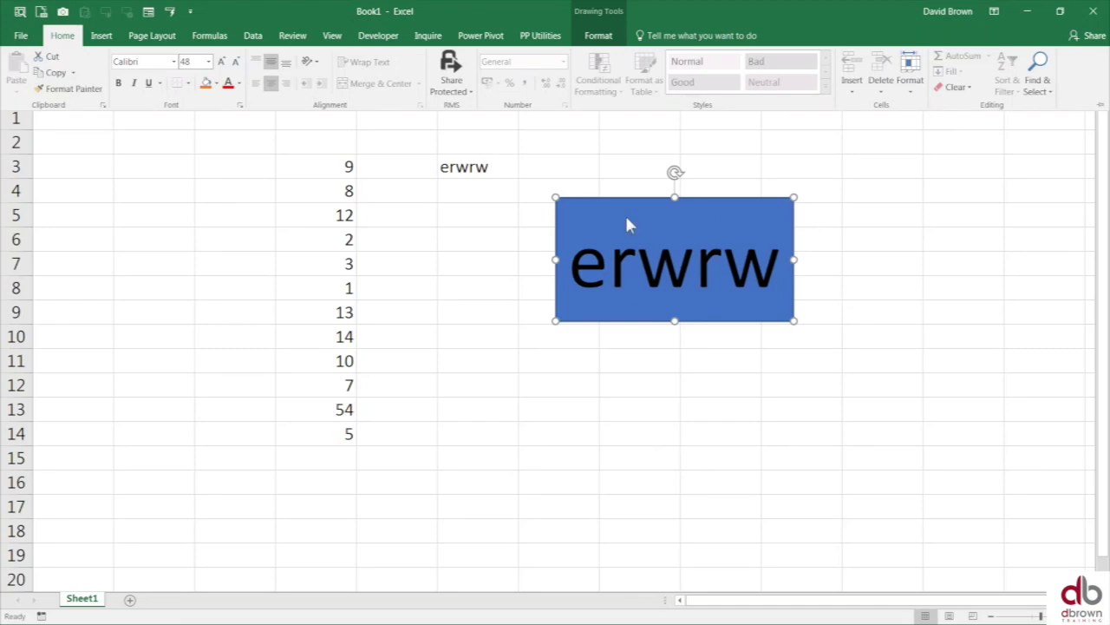
pyautogui.click(673, 206)
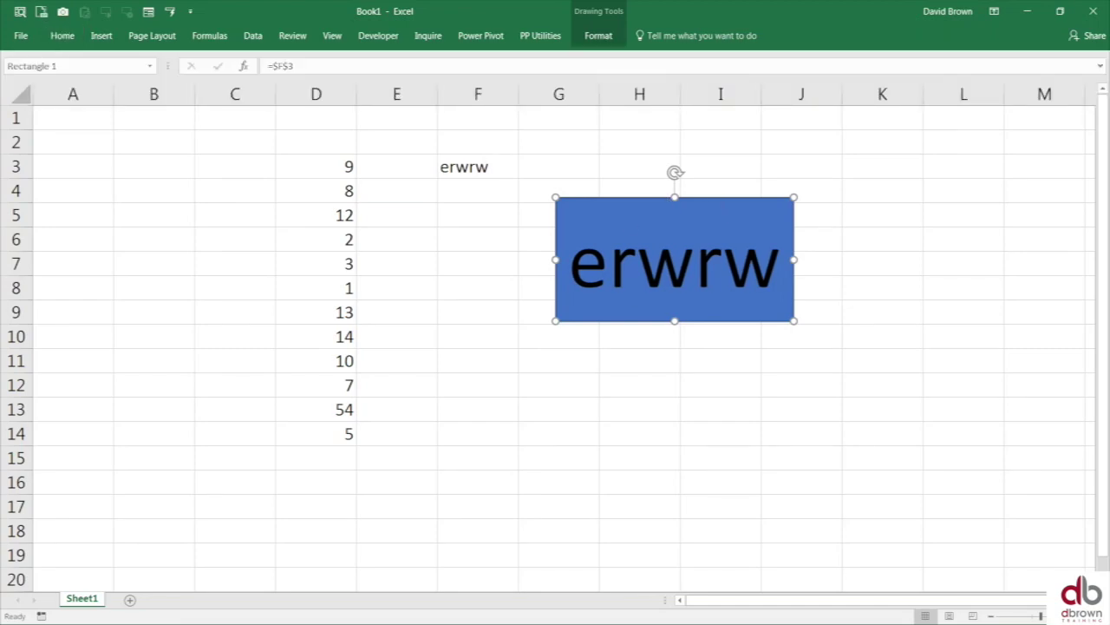
pyautogui.click(481, 170)
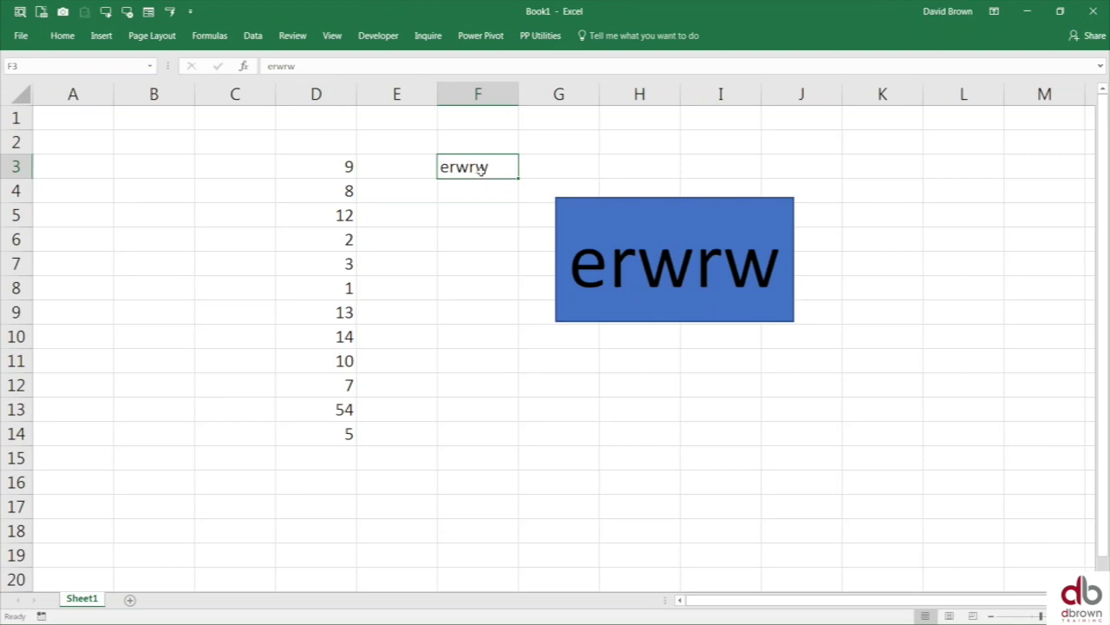
# - Enter =OFFSET(D2,RANDBETWEEN(1,12),1) in cell F3
pyautogui.write('=off')
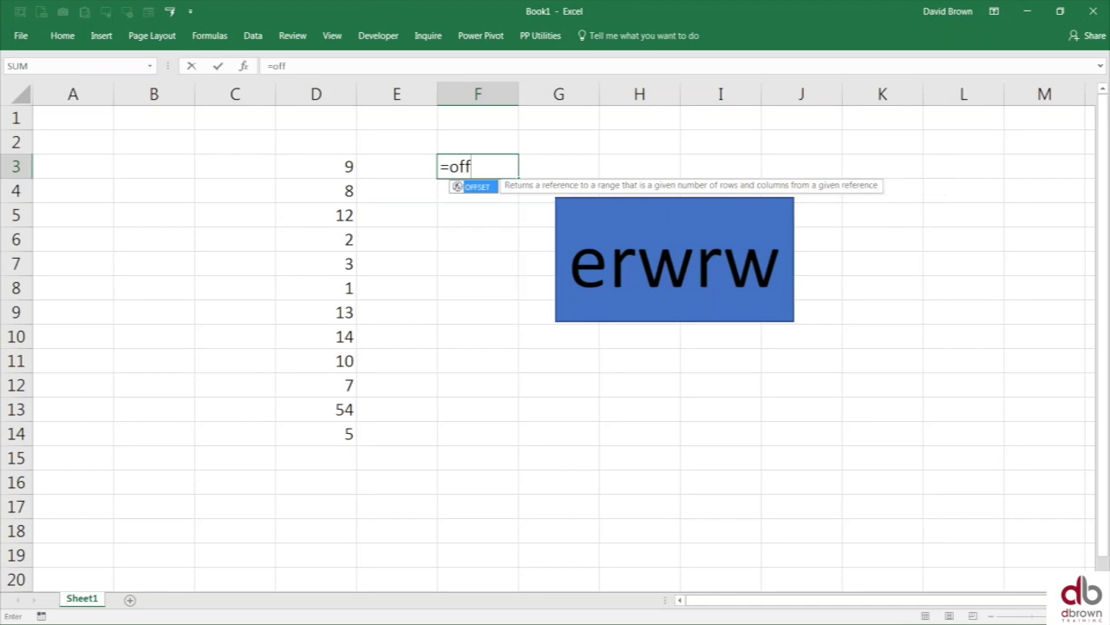
pyautogui.press('Tab')
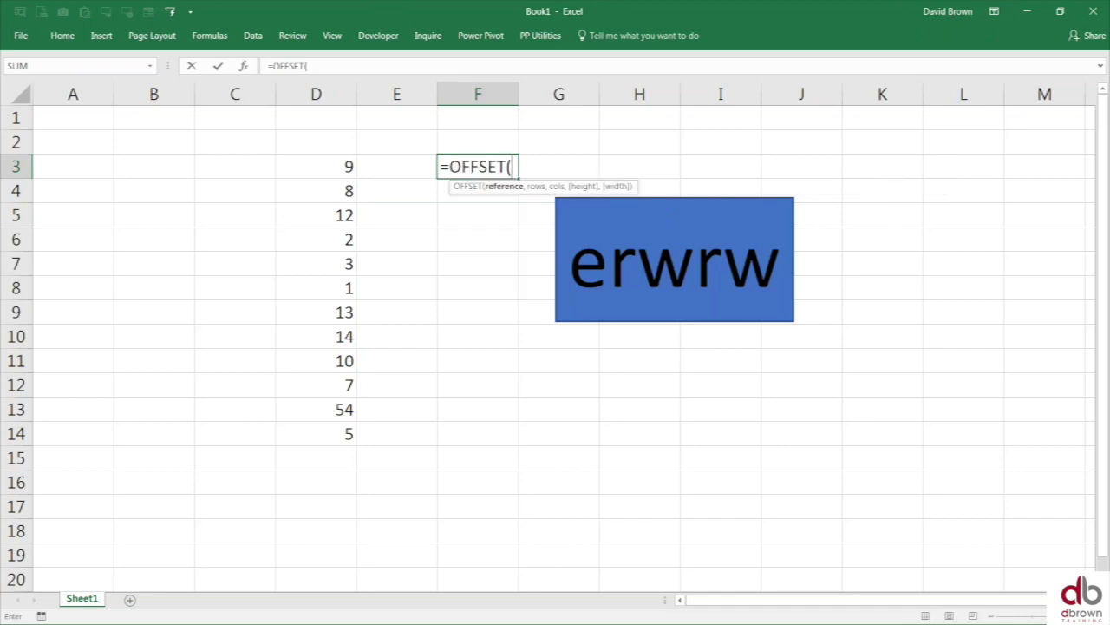
pyautogui.press('Left')
pyautogui.press('Left')
pyautogui.press('Up')
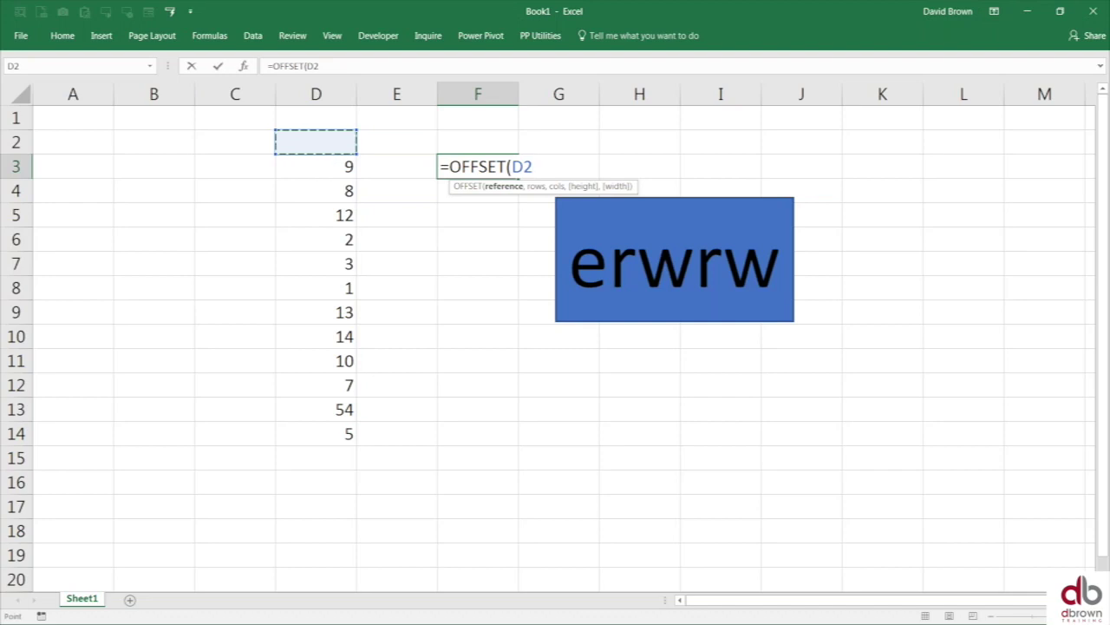
pyautogui.write(',')
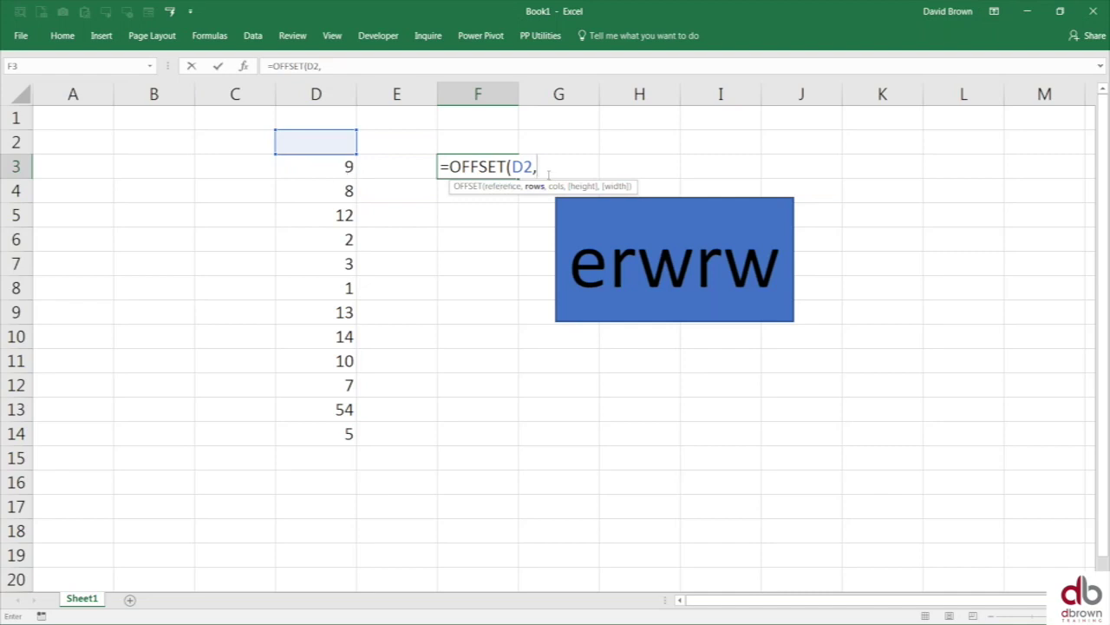
pyautogui.write(',1)')
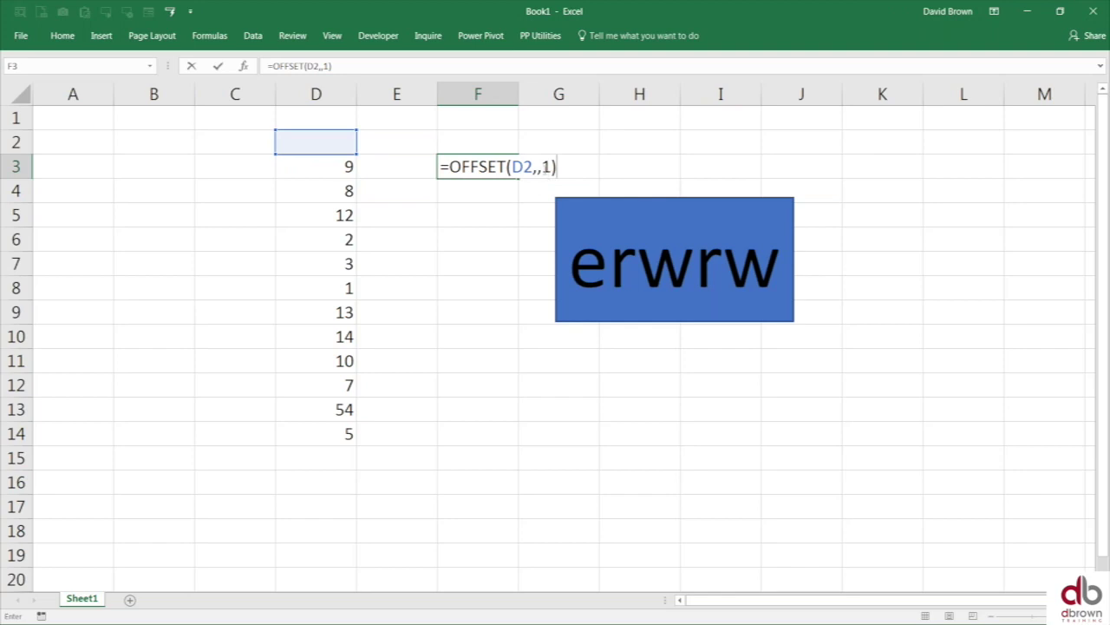
pyautogui.click(539, 169)
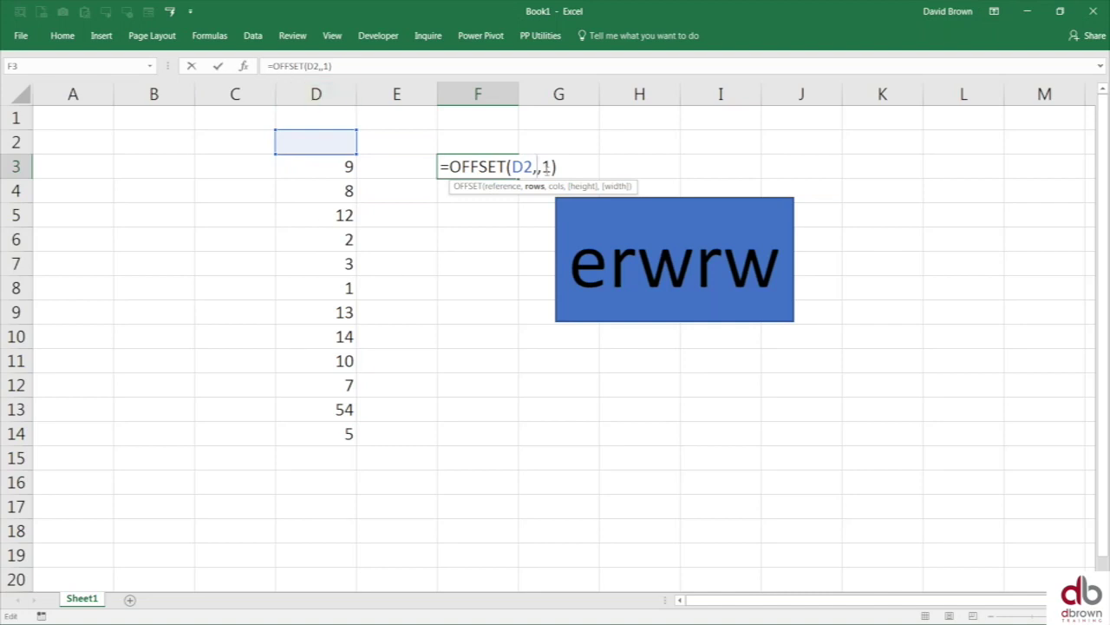
pyautogui.write('ran')
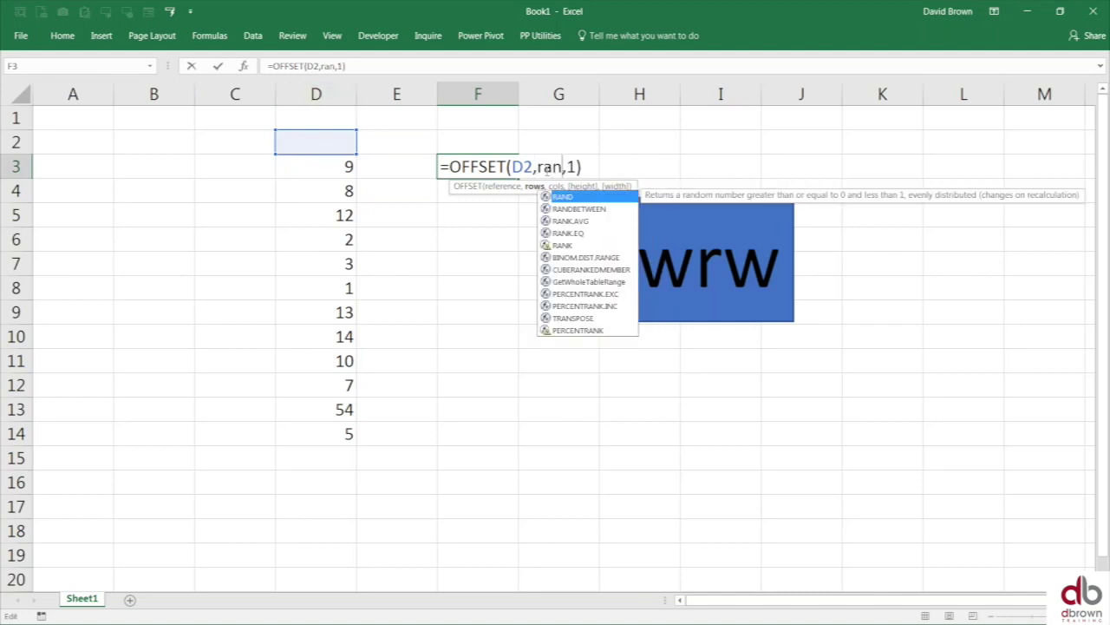
pyautogui.press('Down')
pyautogui.press('Tab')
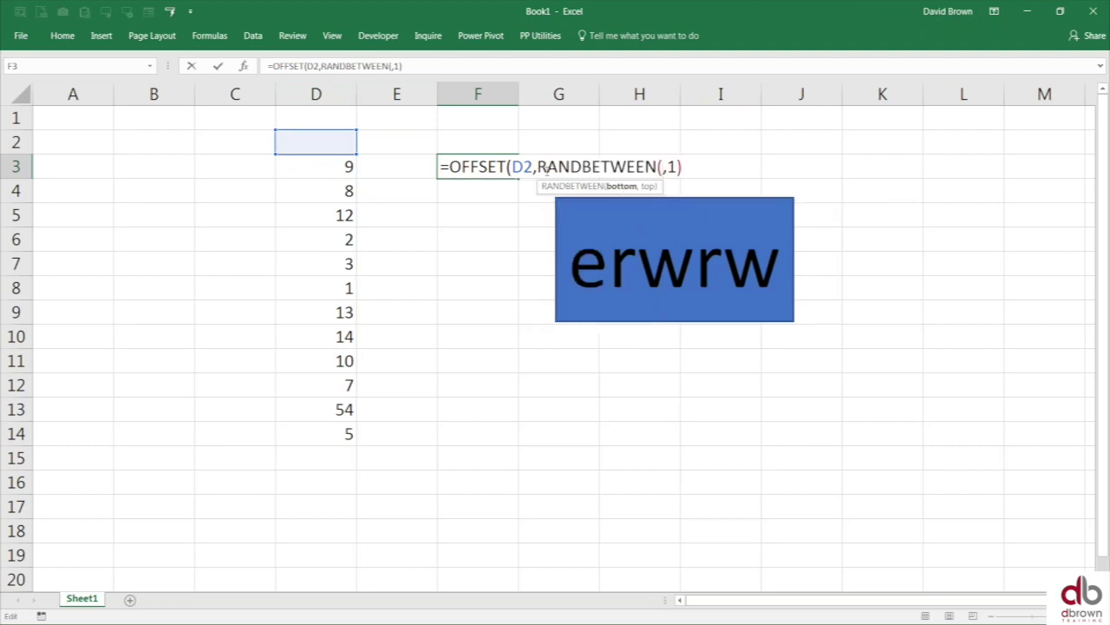
pyautogui.write('1,12)')
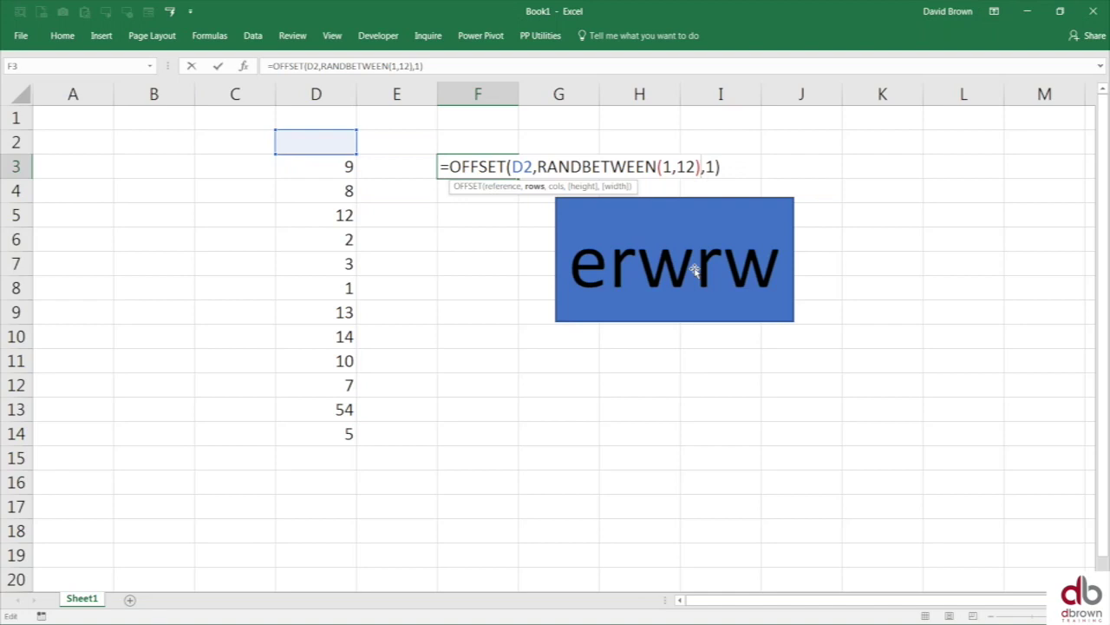
pyautogui.hotkey('ctrl', 'Return')
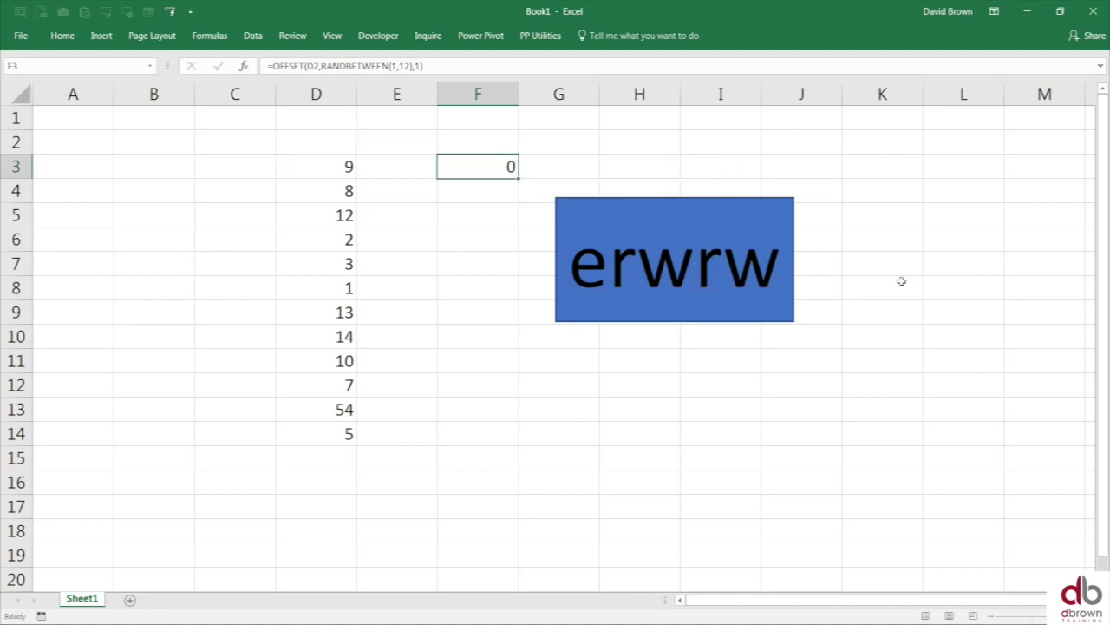
# - Re-enter F3's OFFSET formula so the rectangle displays its result, 0
pyautogui.press('Return')
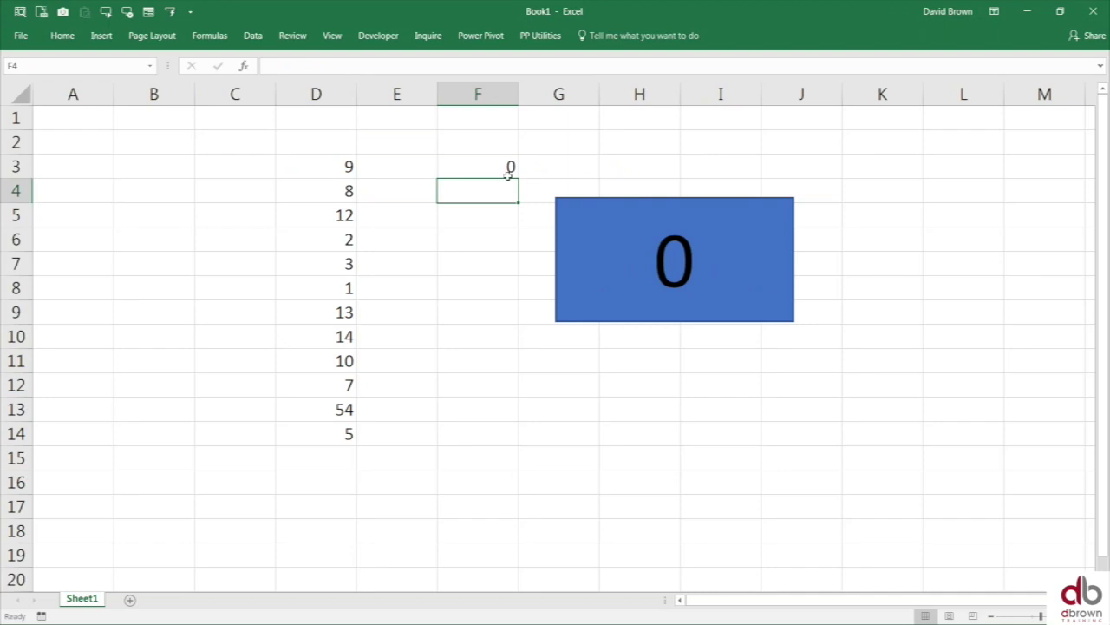
pyautogui.click(508, 169)
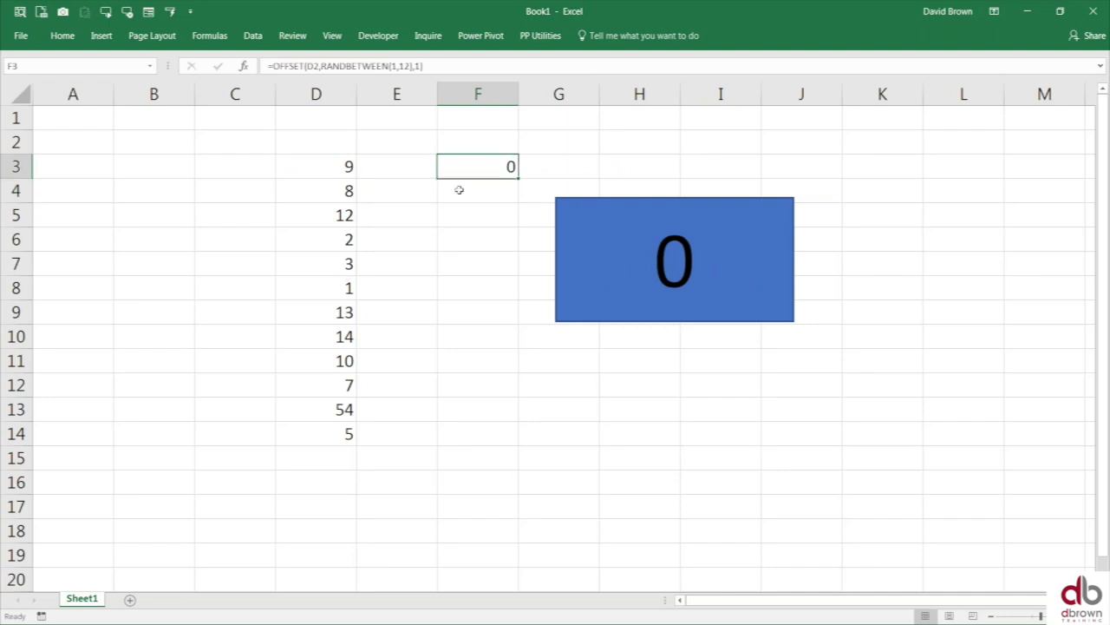
pyautogui.click(411, 68)
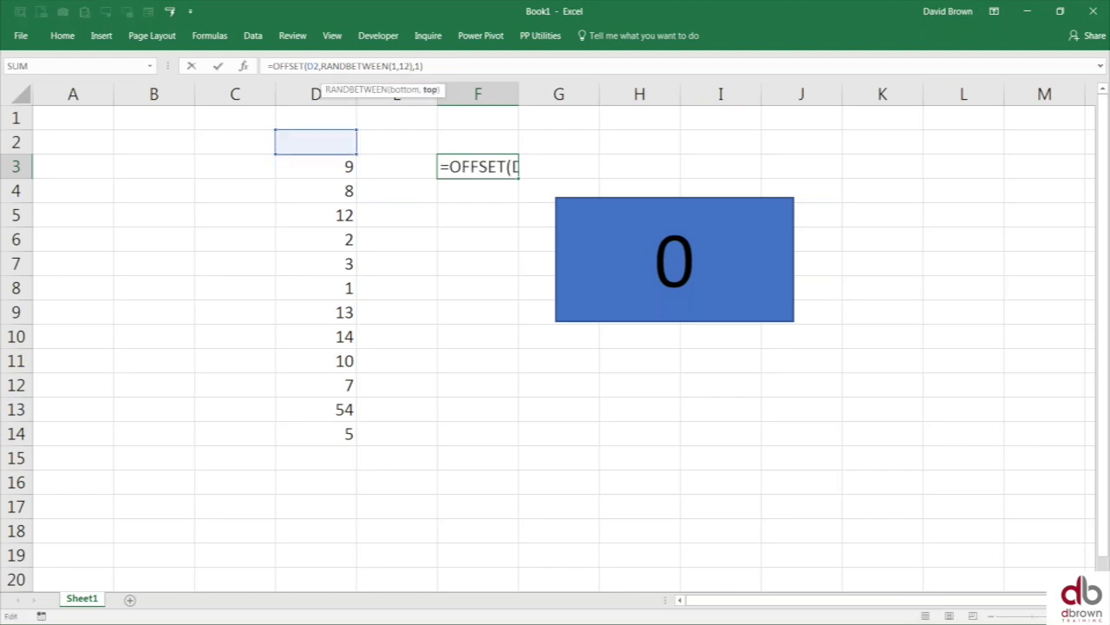
pyautogui.press('Escape')
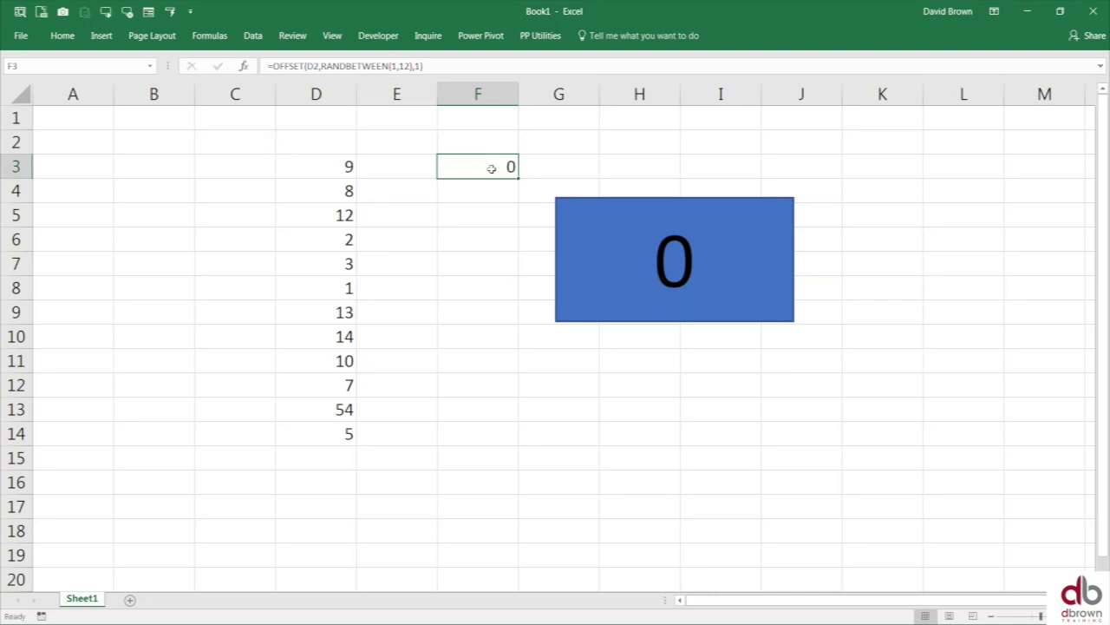
pyautogui.press('F2')
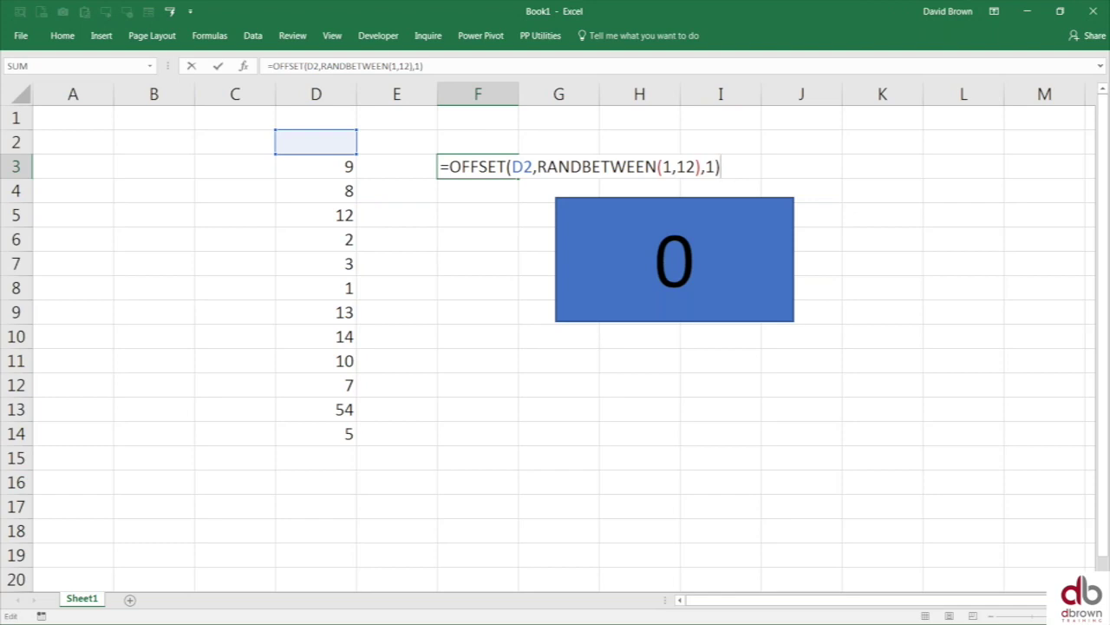
pyautogui.press('Return')
pyautogui.press('Up')
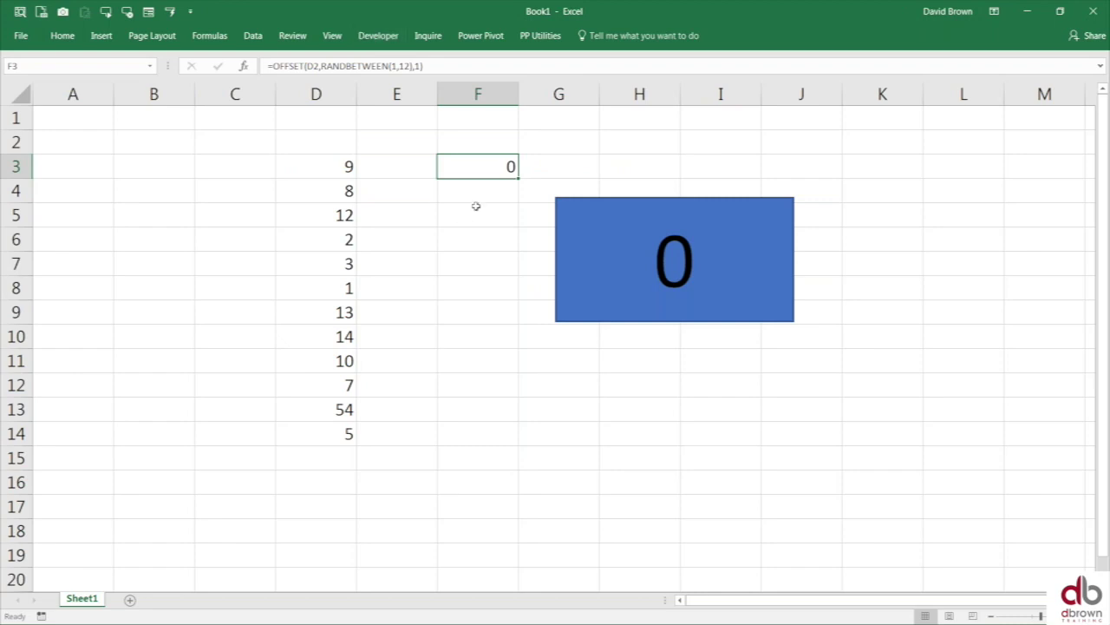
pyautogui.press('Return')
pyautogui.click(504, 165)
pyautogui.click(244, 66)
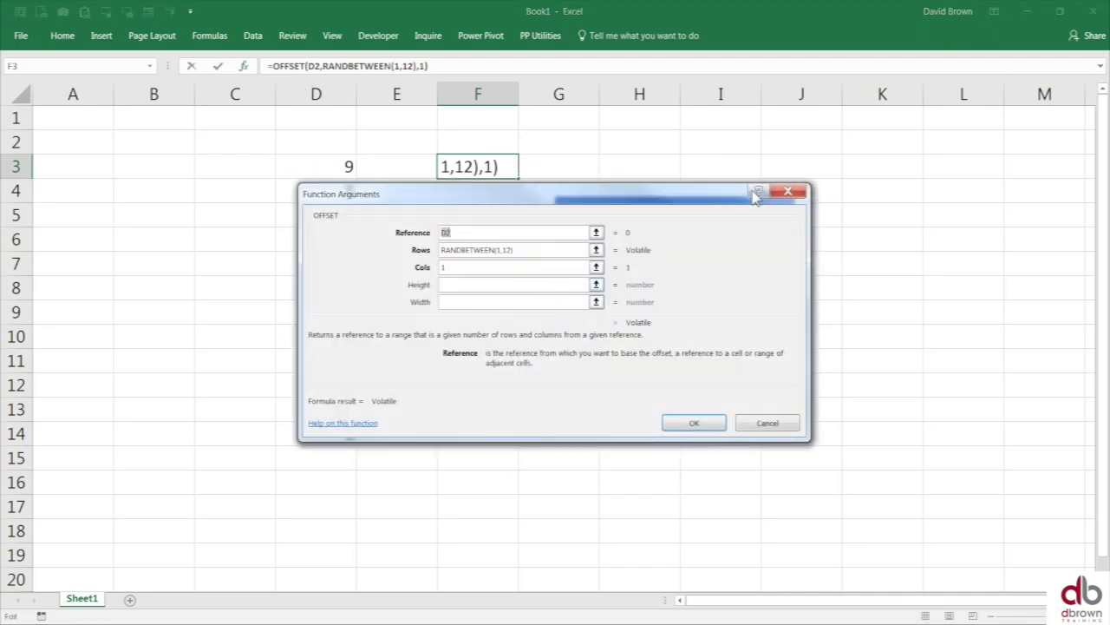
# - Change the OFFSET Cols argument from 1 to 0 so F3 returns 9
pyautogui.moveTo(751, 189); pyautogui.dragTo(1043, 161)
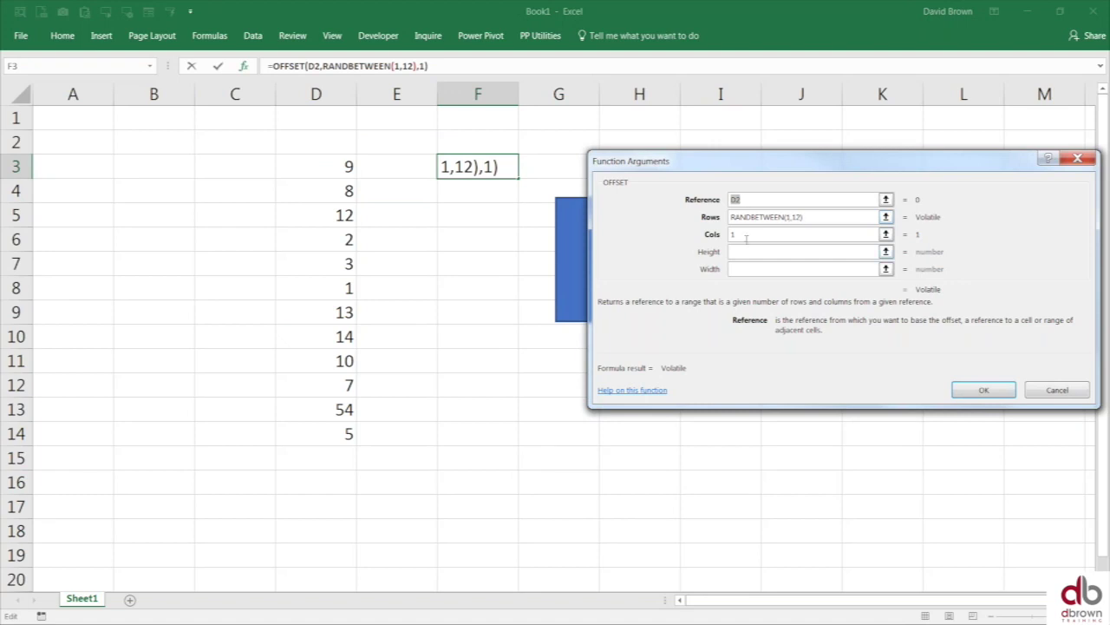
pyautogui.click(748, 236)
pyautogui.press('BackSpace')
pyautogui.write('0')
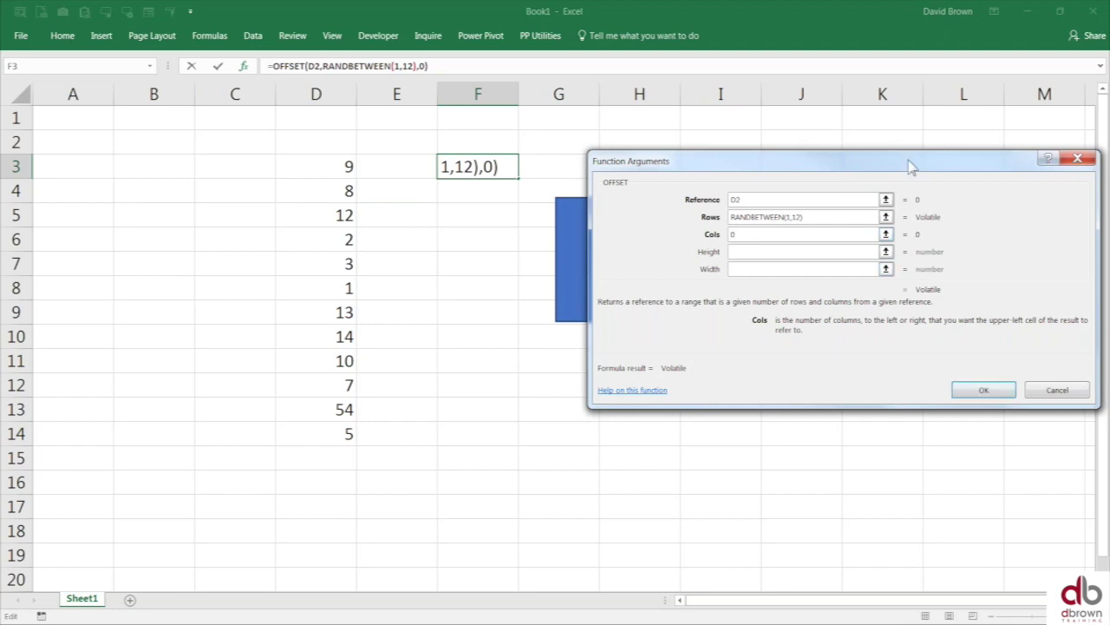
pyautogui.moveTo(911, 165); pyautogui.dragTo(798, 207)
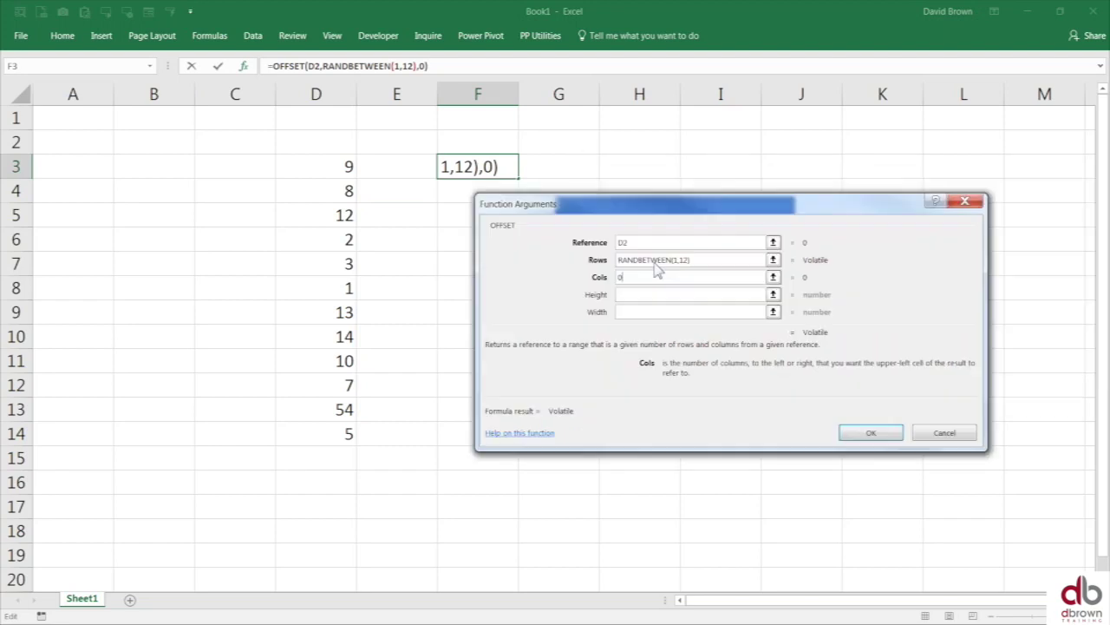
pyautogui.moveTo(656, 205); pyautogui.dragTo(154, 299)
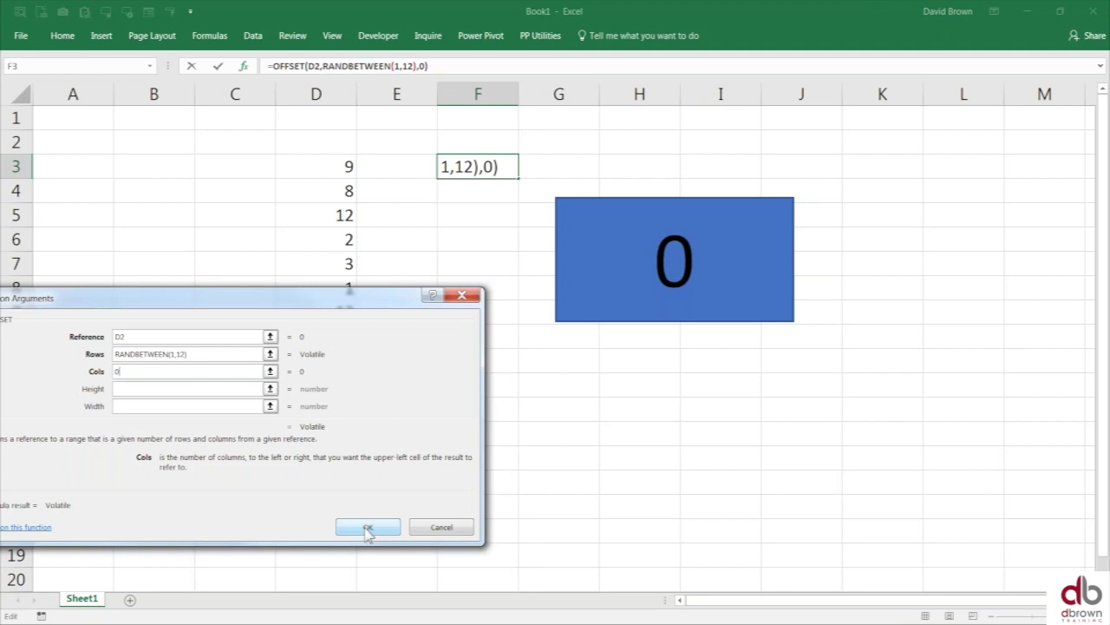
pyautogui.click(367, 529)
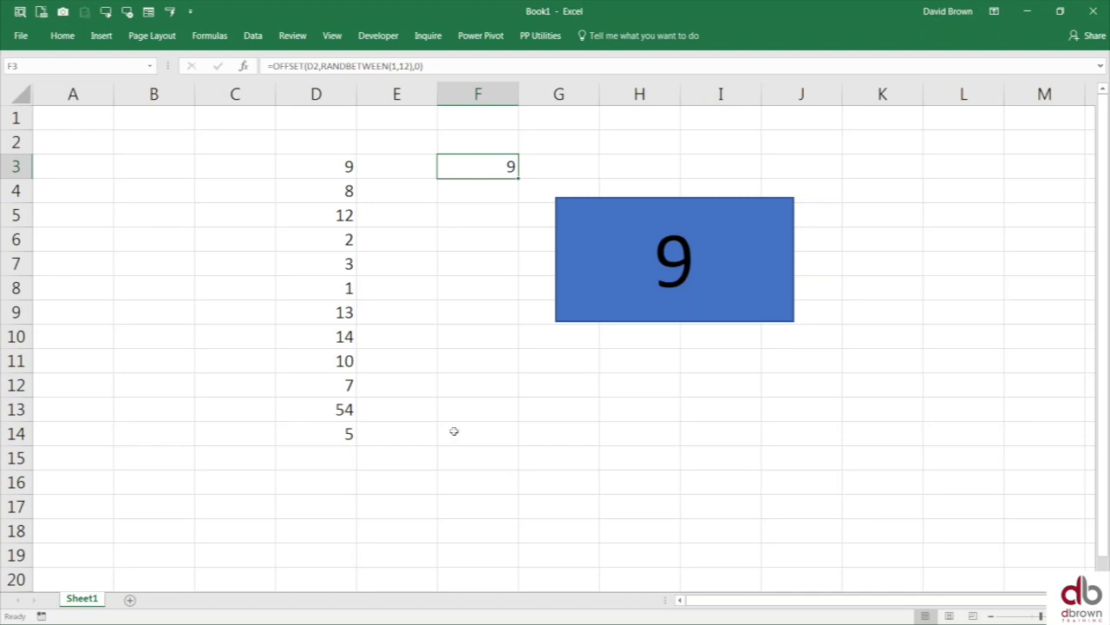
# - Switch from Excel to the Chrome window
pyautogui.hotkey('alt', 'Tab')
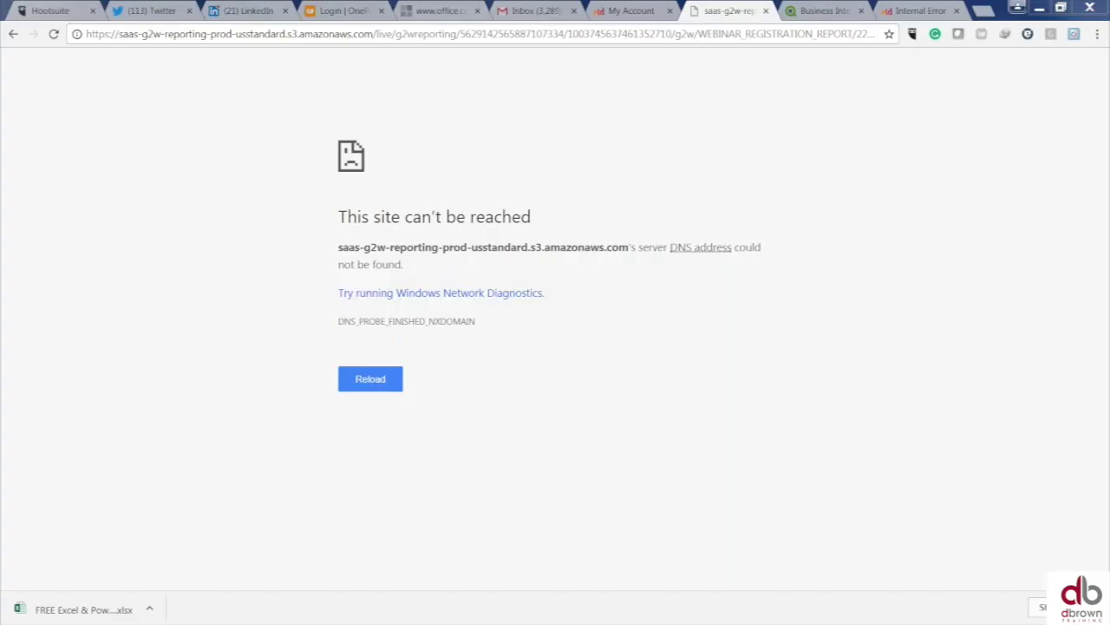
pyautogui.hotkey('ctrl', 'l')
pyautogui.write('www.f')
pyautogui.press('Delete')
pyautogui.press('BackSpace')
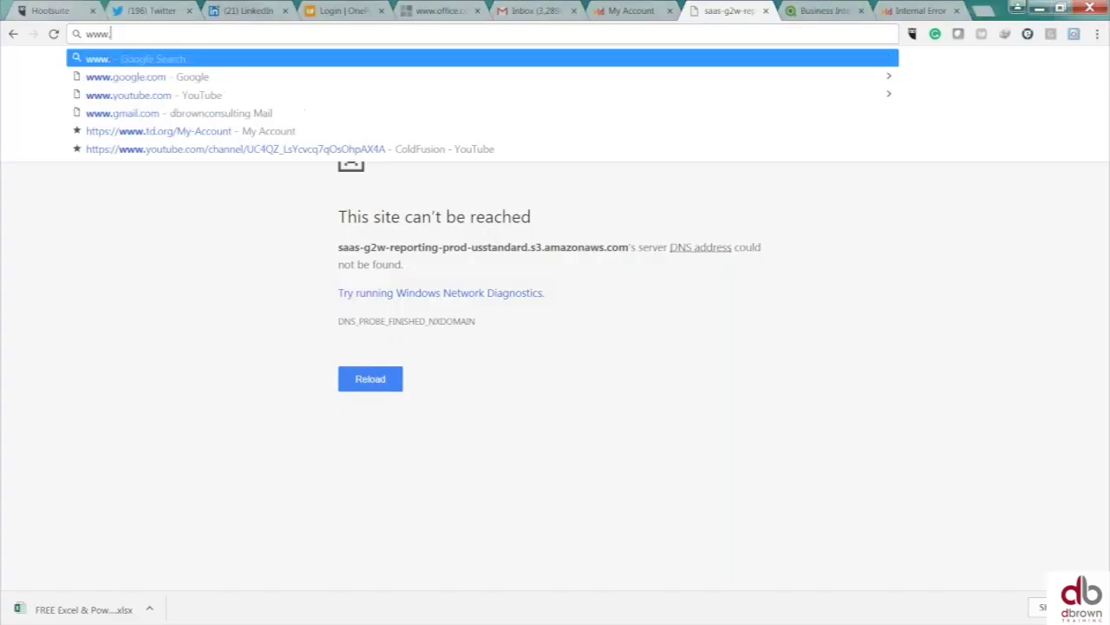
pyautogui.write('o')
pyautogui.press('Return')
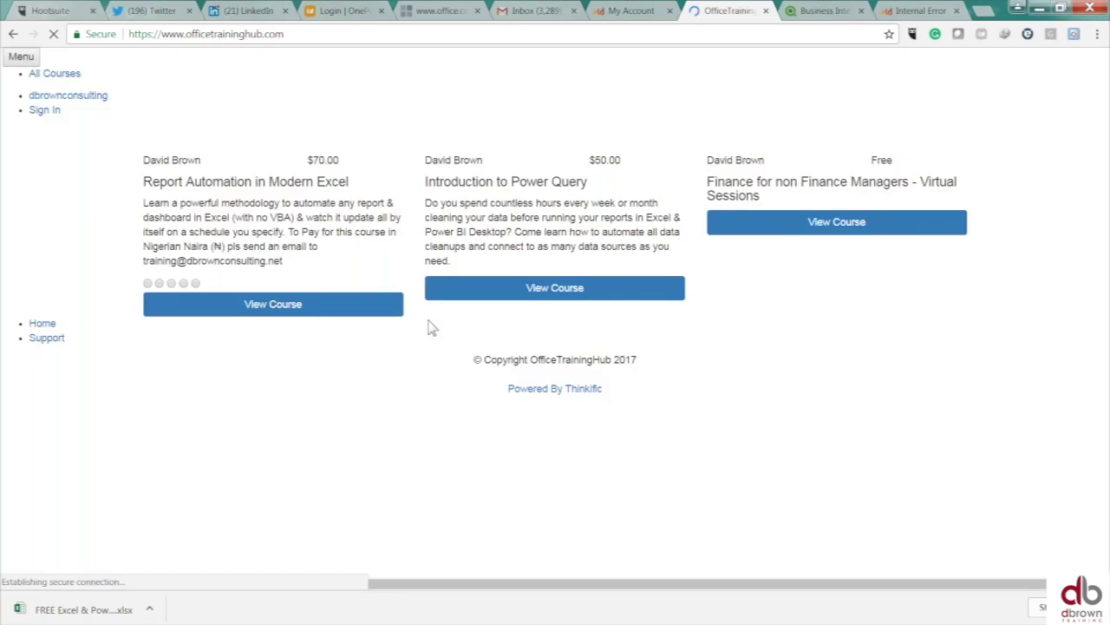
pyautogui.scroll(-1, 450, 377)
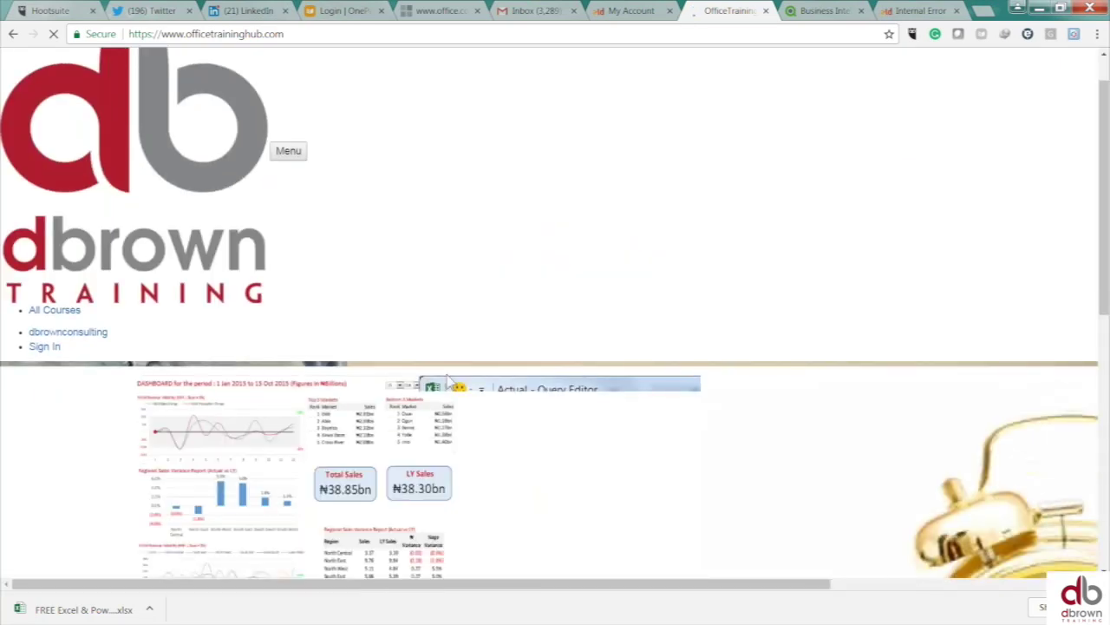
pyautogui.scroll(-4, 448, 378)
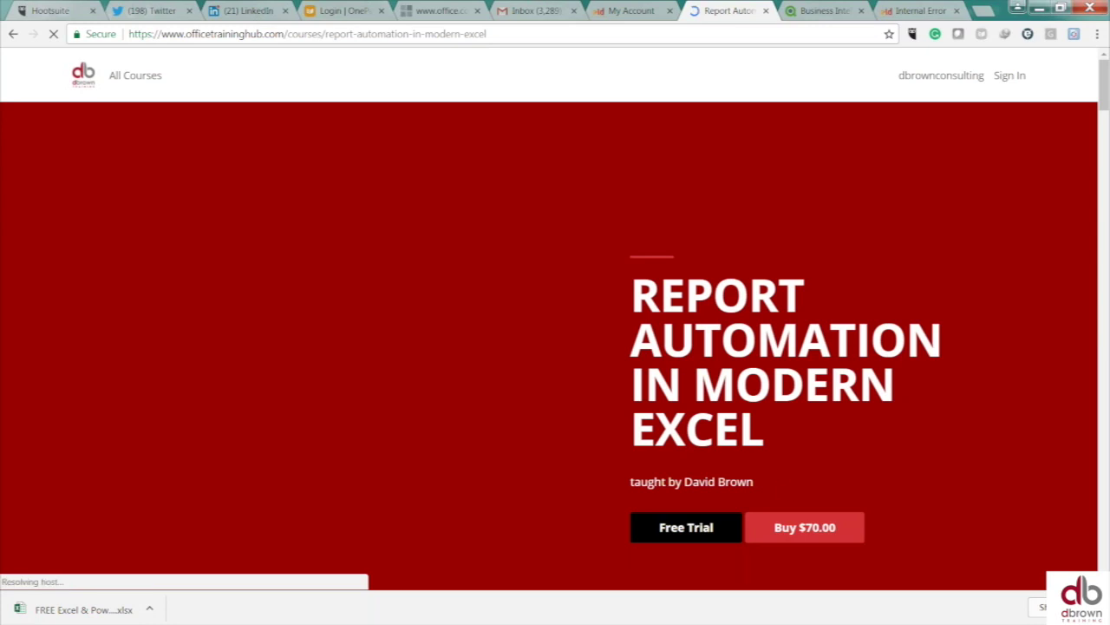
pyautogui.scroll(-1, 783, 490)
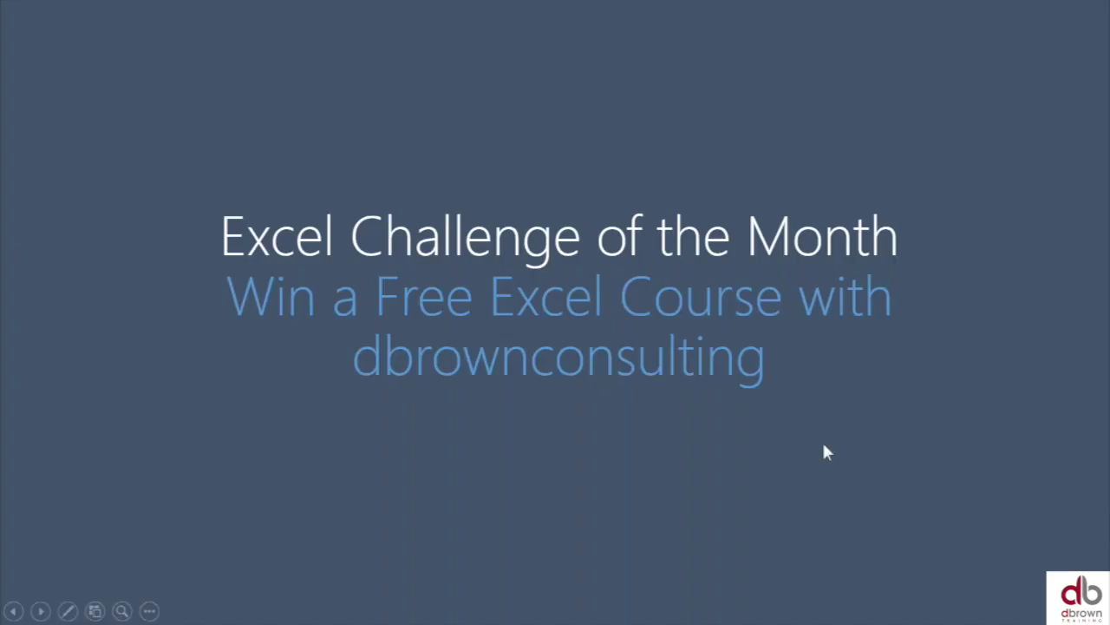
pyautogui.click(824, 446)
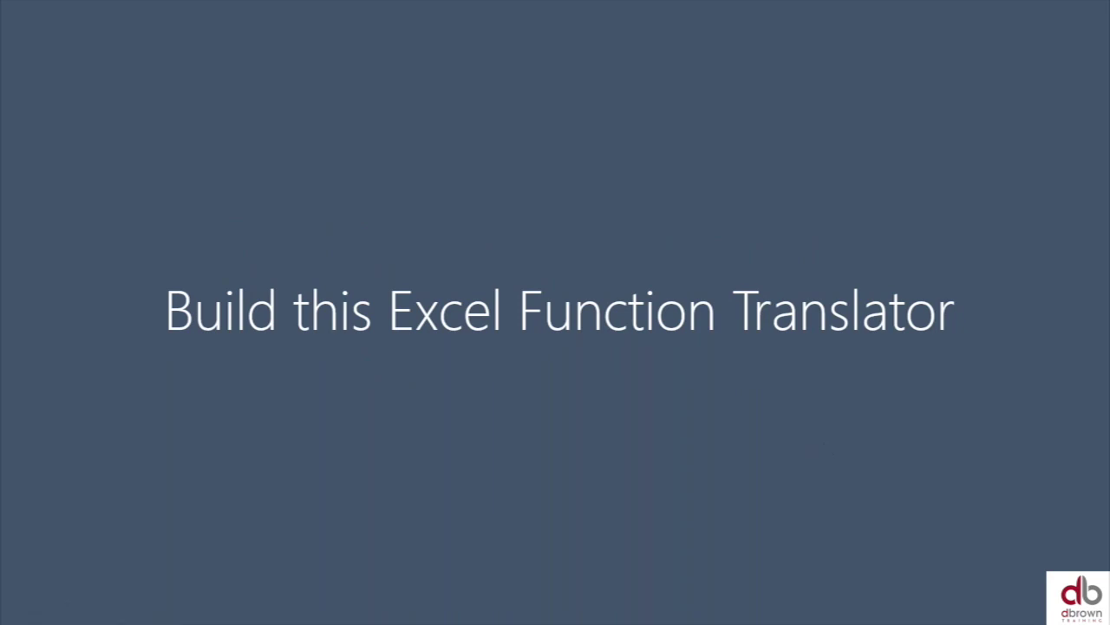
pyautogui.press('Right')
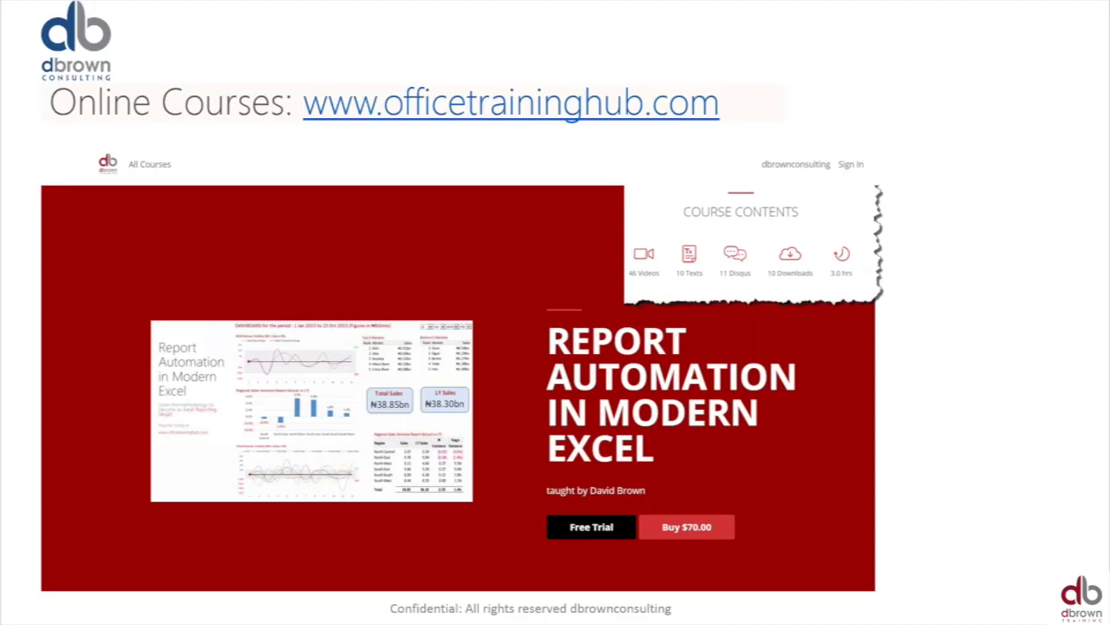